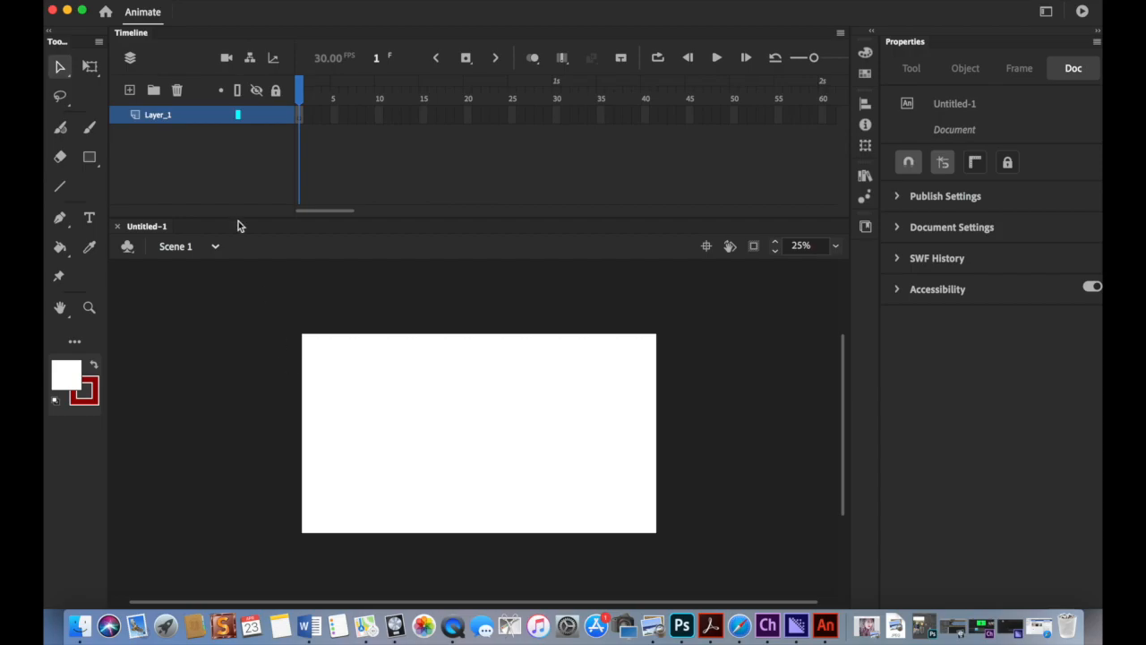
Rename the only layer in the timeline to sky.
{"action": "double_click", "coordinate": [162, 115]}
{"action": "type", "text": "sky"}
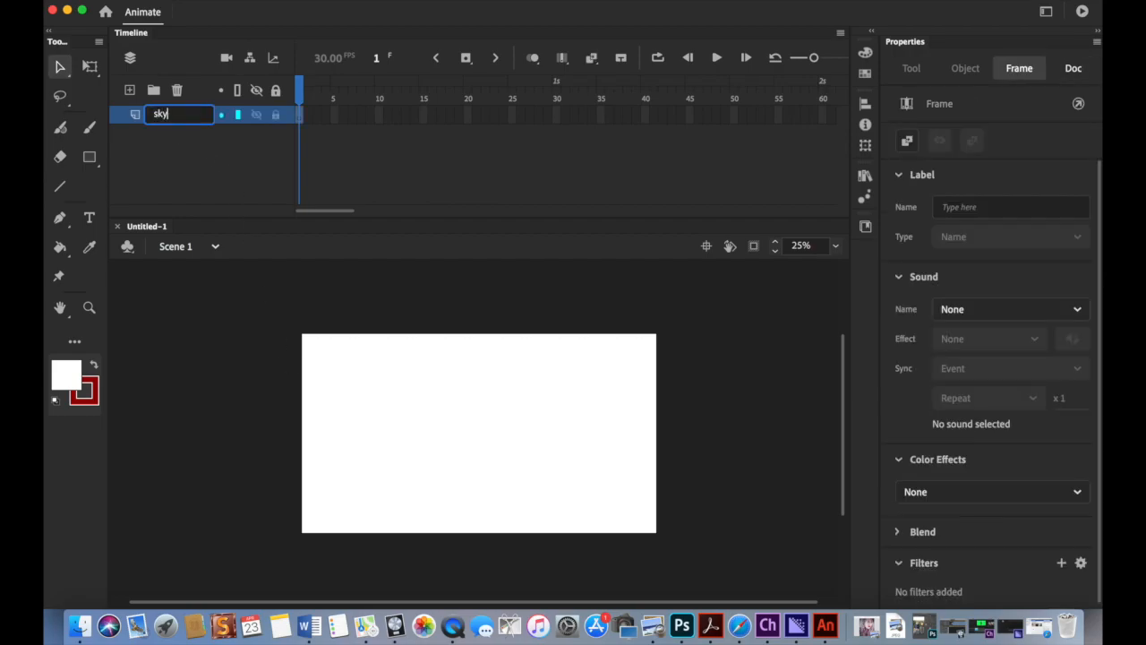
{"action": "left_click", "coordinate": [215, 296]}
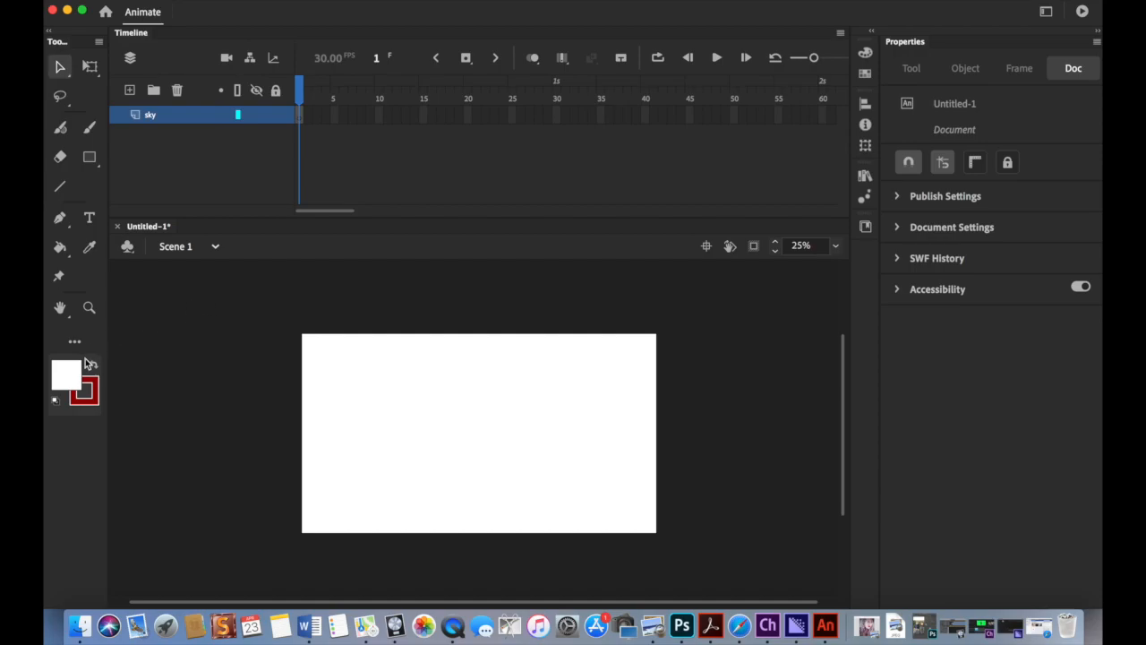
Draw a light blue filled rectangle on the sky layer that covers the whole stage and extends slightly past its edges.
{"action": "left_click", "coordinate": [66, 379]}
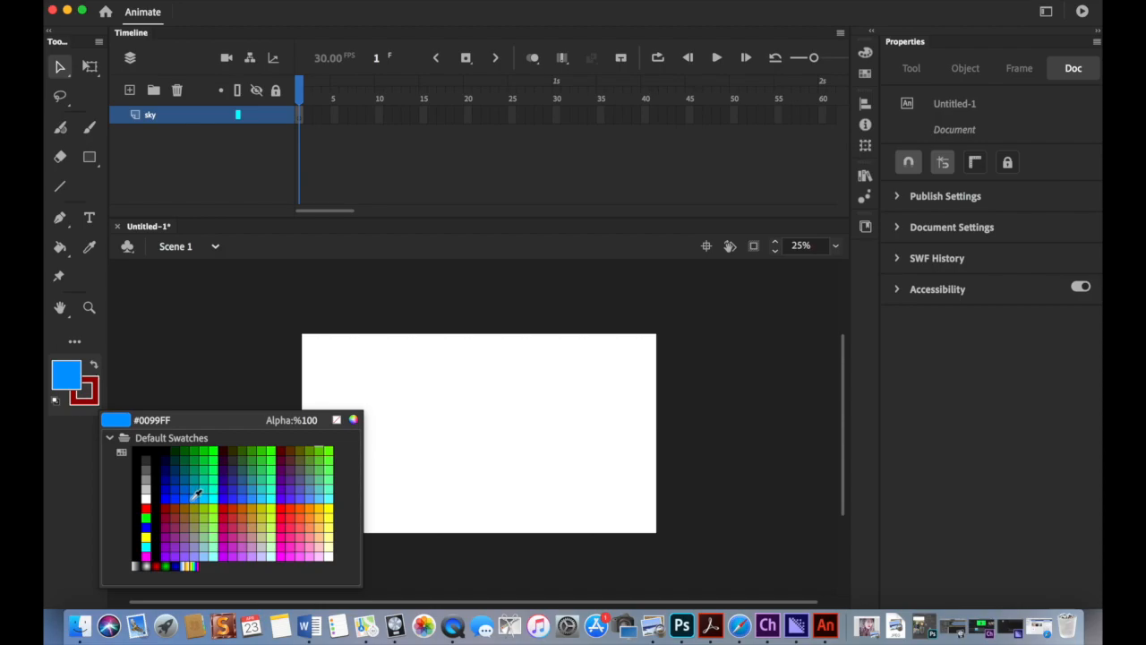
{"action": "left_click", "coordinate": [318, 499]}
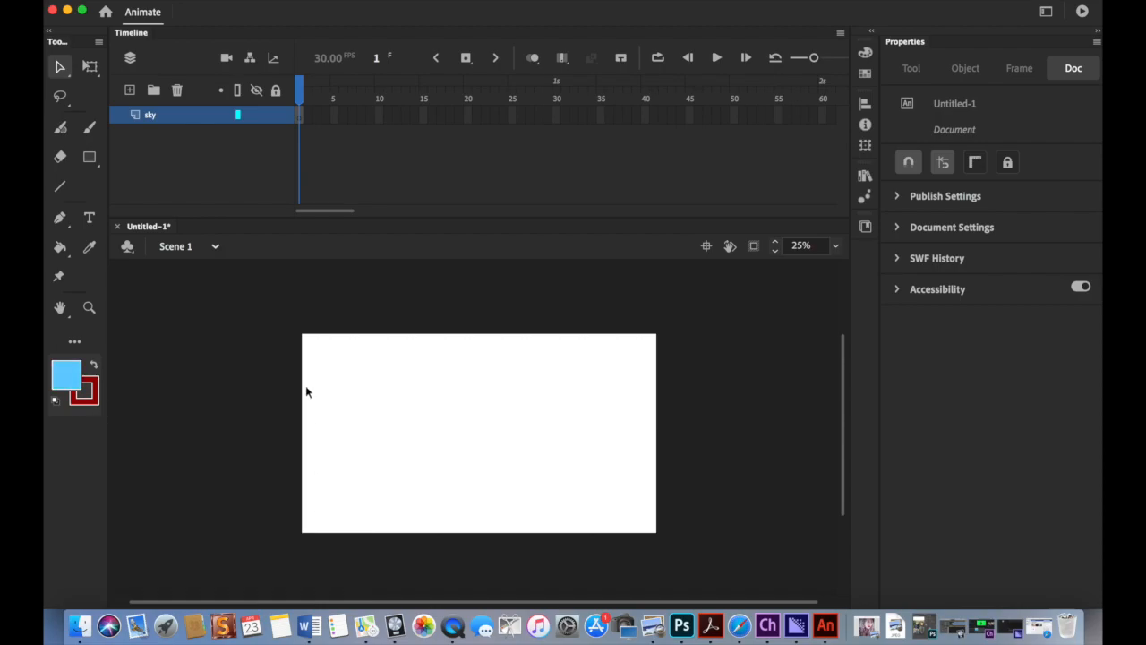
{"action": "left_click", "coordinate": [89, 159]}
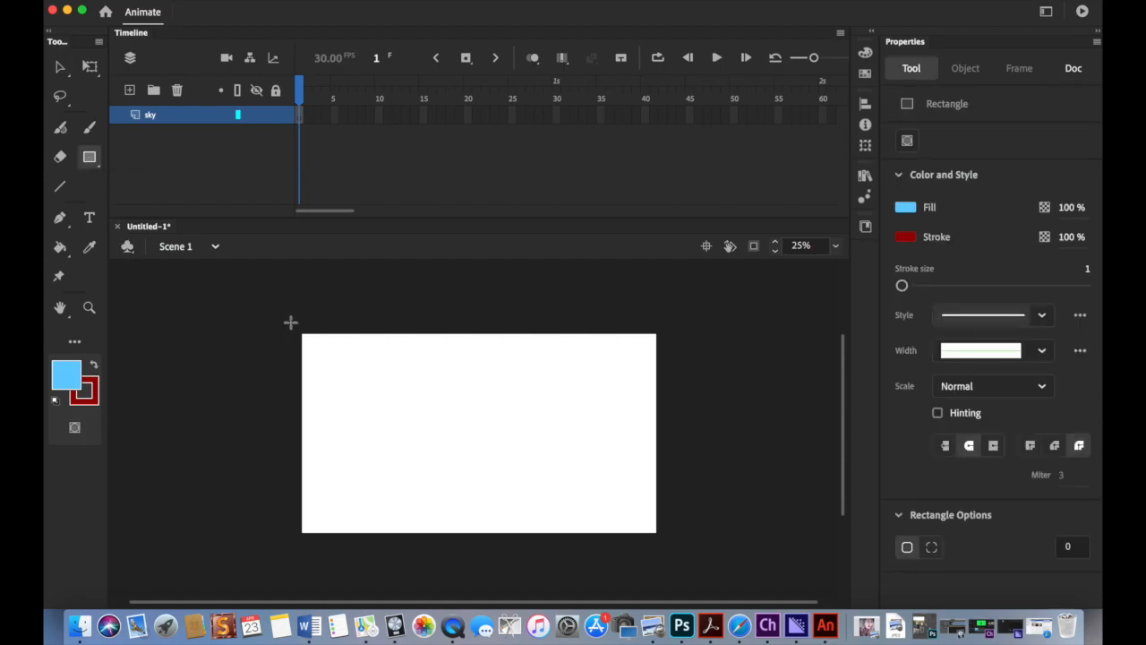
{"action": "left_click_drag", "start_coordinate": [288, 317], "coordinate": [686, 547]}
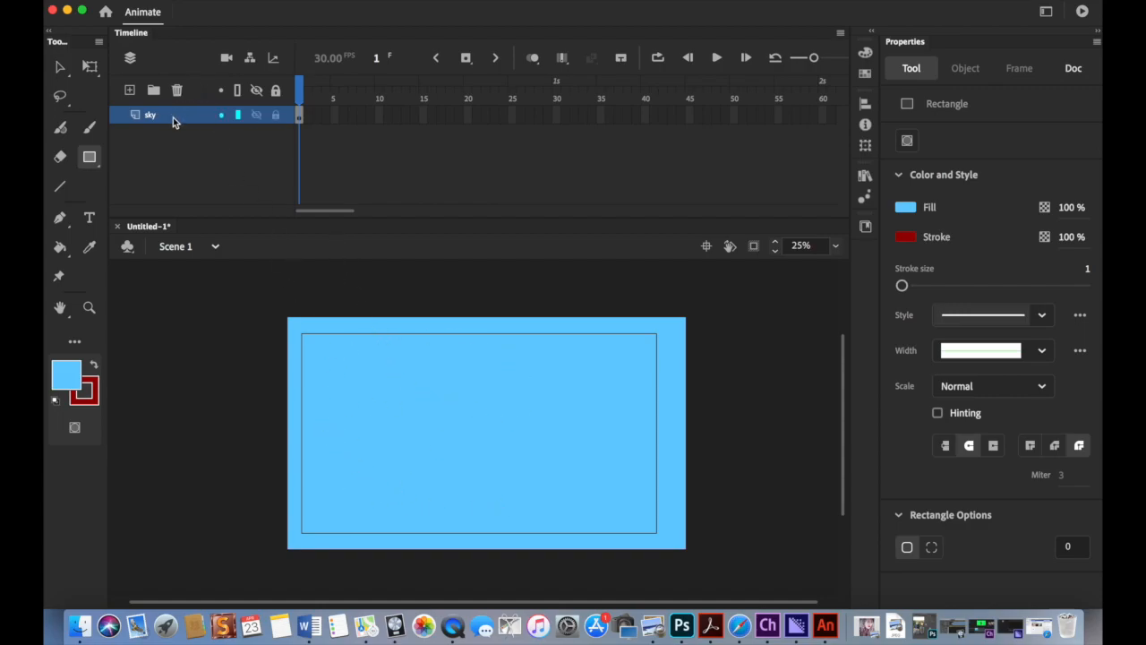
Insert a new layer above the sky layer and name it clouds.
{"action": "left_click", "coordinate": [255, 2]}
{"action": "mouse_move", "coordinate": [264, 78]}
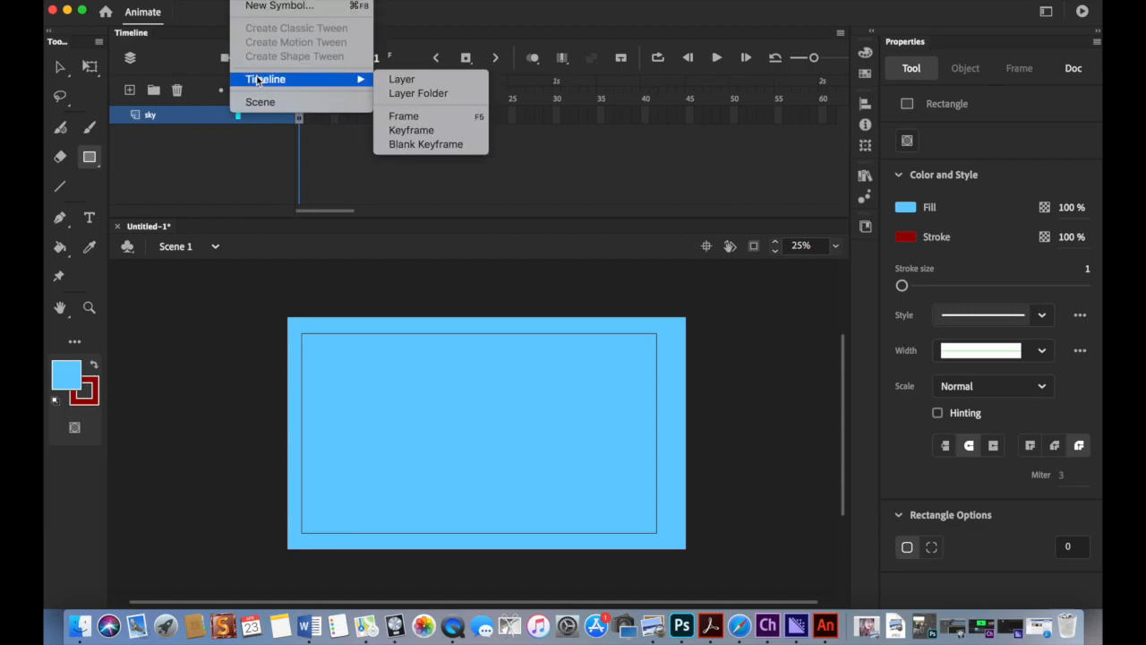
{"action": "left_click", "coordinate": [398, 82]}
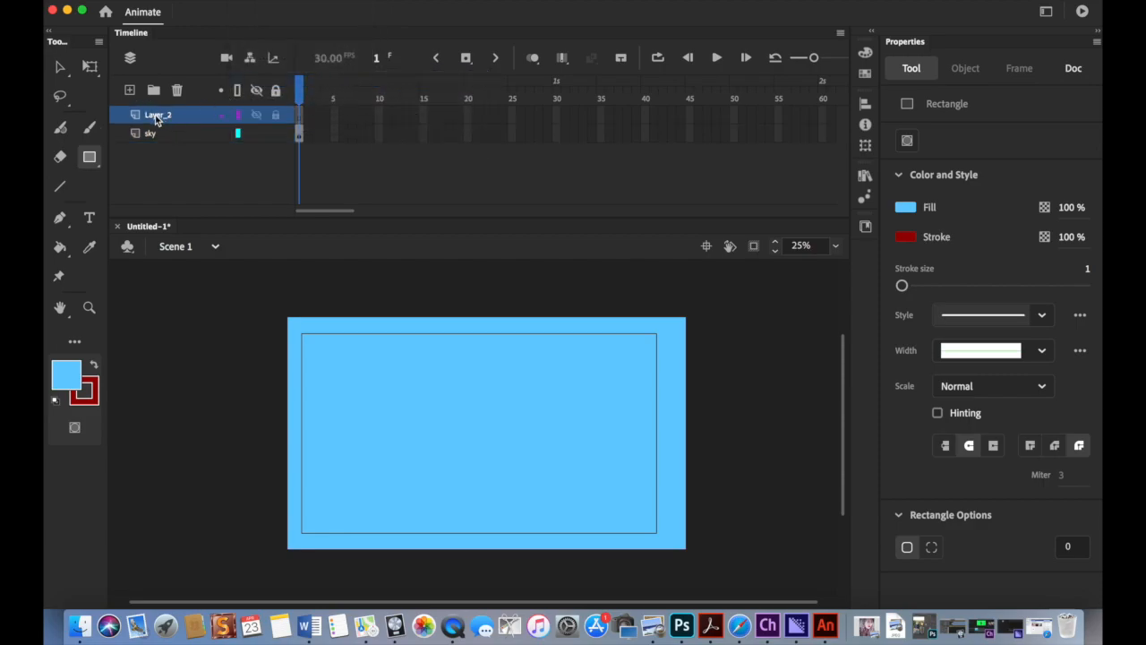
{"action": "left_click", "coordinate": [157, 117]}
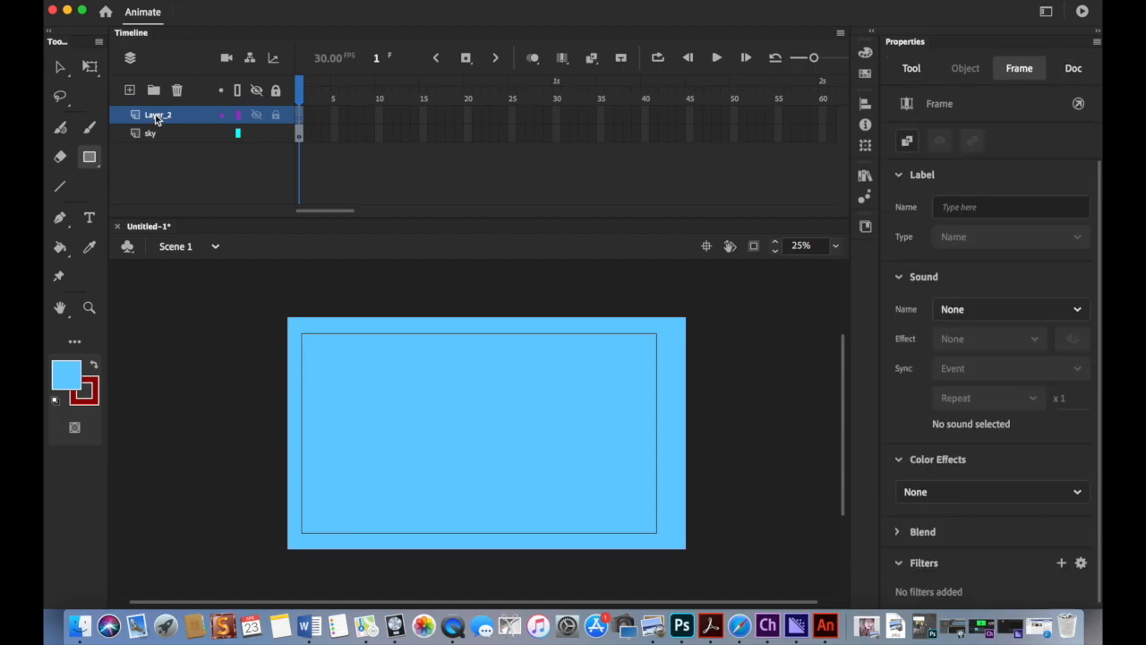
{"action": "double_click", "coordinate": [156, 117]}
{"action": "type", "text": "clou"}
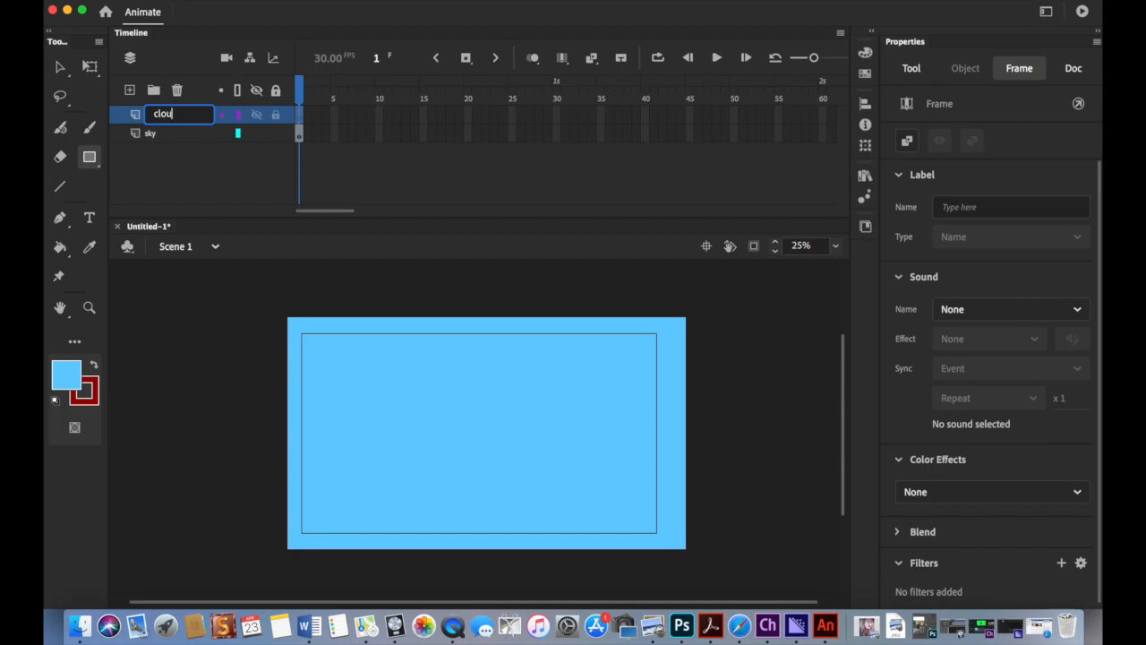
{"action": "type", "text": "ds"}
{"action": "left_click", "coordinate": [185, 310]}
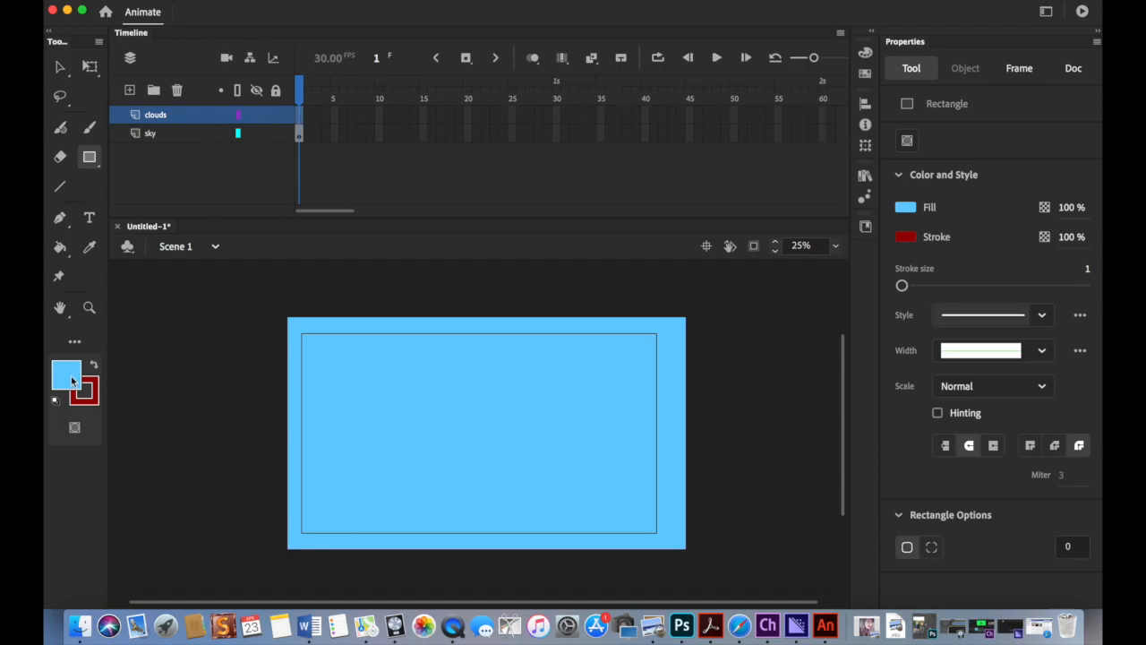
Paint six white clouds across and beyond both sides of the stage with the Classic Brush at size 86.
{"action": "left_click", "coordinate": [71, 379]}
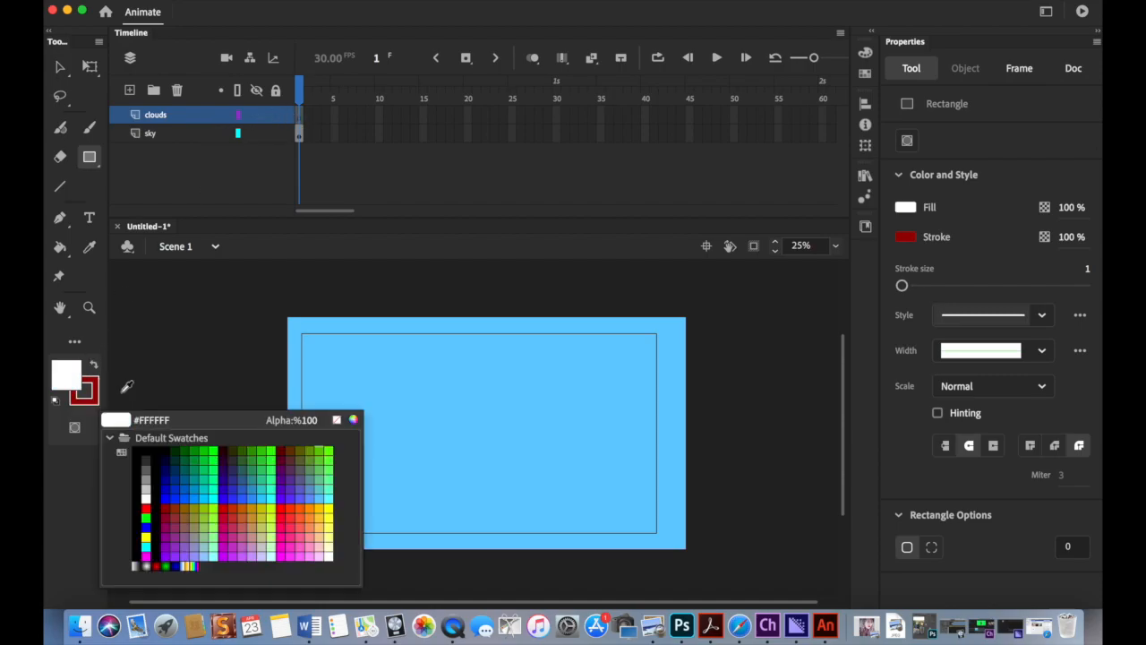
{"action": "left_click", "coordinate": [147, 498]}
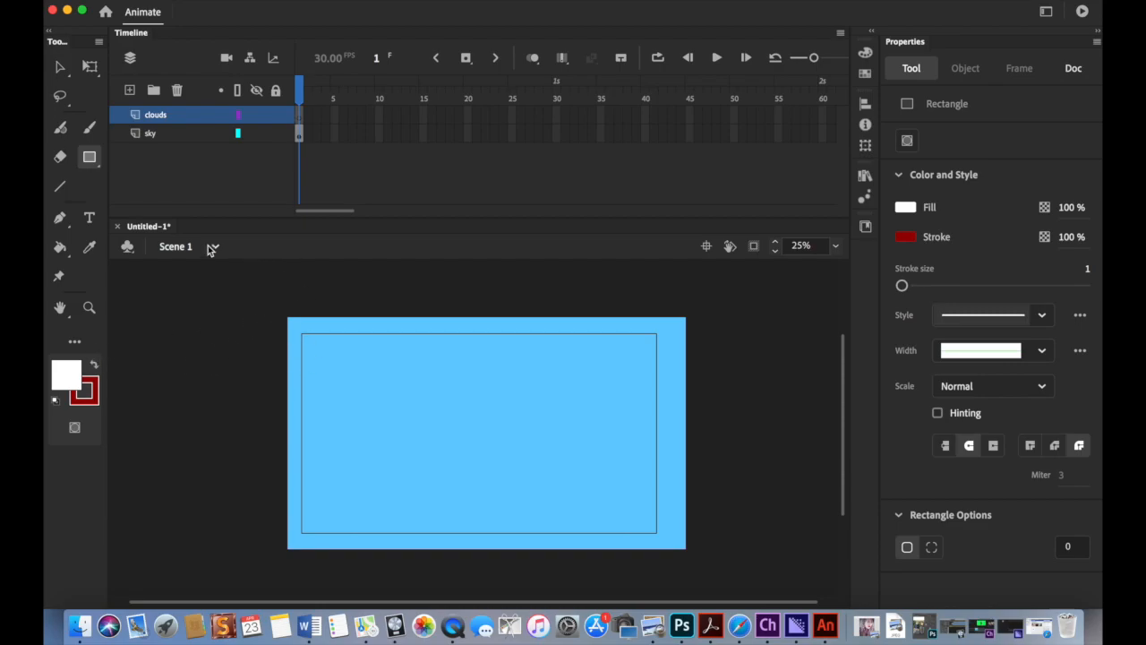
{"action": "left_click", "coordinate": [90, 129]}
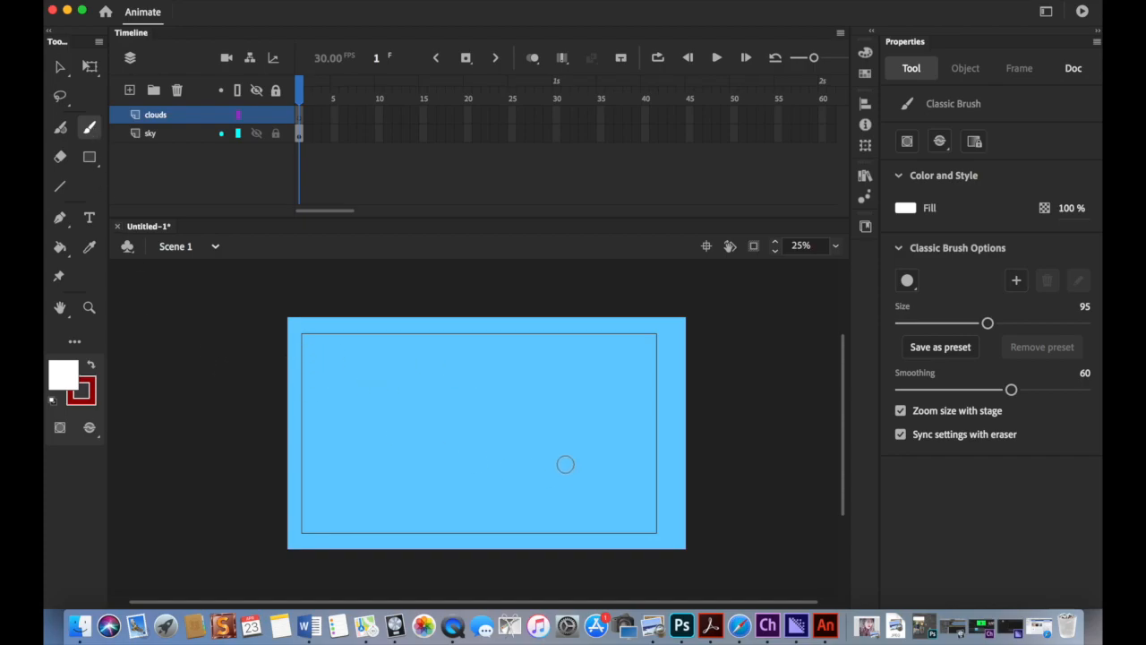
{"action": "left_click_drag", "start_coordinate": [987, 323], "coordinate": [979, 323]}
{"action": "mouse_move", "coordinate": [158, 376]}
{"action": "left_mouse_down"}
{"action": "mouse_move", "coordinate": [147, 372]}
{"action": "mouse_move", "coordinate": [188, 353]}
{"action": "mouse_move", "coordinate": [208, 360]}
{"action": "mouse_move", "coordinate": [199, 379]}
{"action": "mouse_move", "coordinate": [171, 394]}
{"action": "mouse_move", "coordinate": [144, 384]}
{"action": "mouse_move", "coordinate": [184, 372]}
{"action": "mouse_move", "coordinate": [174, 358]}
{"action": "mouse_move", "coordinate": [209, 373]}
{"action": "left_mouse_up"}
{"action": "mouse_move", "coordinate": [316, 364]}
{"action": "left_mouse_down"}
{"action": "mouse_move", "coordinate": [283, 388]}
{"action": "mouse_move", "coordinate": [294, 401]}
{"action": "mouse_move", "coordinate": [335, 388]}
{"action": "mouse_move", "coordinate": [332, 350]}
{"action": "mouse_move", "coordinate": [346, 332]}
{"action": "mouse_move", "coordinate": [325, 308]}
{"action": "mouse_move", "coordinate": [314, 352]}
{"action": "mouse_move", "coordinate": [328, 330]}
{"action": "mouse_move", "coordinate": [324, 364]}
{"action": "mouse_move", "coordinate": [299, 385]}
{"action": "mouse_move", "coordinate": [332, 380]}
{"action": "left_mouse_up"}
{"action": "mouse_move", "coordinate": [405, 401]}
{"action": "left_mouse_down"}
{"action": "mouse_move", "coordinate": [448, 405]}
{"action": "mouse_move", "coordinate": [420, 411]}
{"action": "mouse_move", "coordinate": [435, 407]}
{"action": "left_mouse_up"}
{"action": "mouse_move", "coordinate": [499, 368]}
{"action": "left_mouse_down"}
{"action": "mouse_move", "coordinate": [543, 353]}
{"action": "mouse_move", "coordinate": [551, 371]}
{"action": "mouse_move", "coordinate": [534, 392]}
{"action": "mouse_move", "coordinate": [501, 386]}
{"action": "mouse_move", "coordinate": [495, 362]}
{"action": "mouse_move", "coordinate": [522, 373]}
{"action": "mouse_move", "coordinate": [537, 364]}
{"action": "mouse_move", "coordinate": [527, 369]}
{"action": "mouse_move", "coordinate": [537, 380]}
{"action": "mouse_move", "coordinate": [502, 377]}
{"action": "left_mouse_up"}
{"action": "mouse_move", "coordinate": [662, 366]}
{"action": "left_mouse_down"}
{"action": "mouse_move", "coordinate": [622, 371]}
{"action": "mouse_move", "coordinate": [661, 395]}
{"action": "mouse_move", "coordinate": [704, 379]}
{"action": "mouse_move", "coordinate": [655, 343]}
{"action": "mouse_move", "coordinate": [651, 375]}
{"action": "mouse_move", "coordinate": [686, 381]}
{"action": "mouse_move", "coordinate": [647, 378]}
{"action": "mouse_move", "coordinate": [670, 384]}
{"action": "left_mouse_up"}
{"action": "mouse_move", "coordinate": [788, 369]}
{"action": "left_mouse_down"}
{"action": "mouse_move", "coordinate": [780, 385]}
{"action": "mouse_move", "coordinate": [816, 378]}
{"action": "mouse_move", "coordinate": [804, 349]}
{"action": "mouse_move", "coordinate": [781, 367]}
{"action": "mouse_move", "coordinate": [803, 373]}
{"action": "mouse_move", "coordinate": [757, 376]}
{"action": "mouse_move", "coordinate": [768, 363]}
{"action": "mouse_move", "coordinate": [775, 385]}
{"action": "left_mouse_up"}
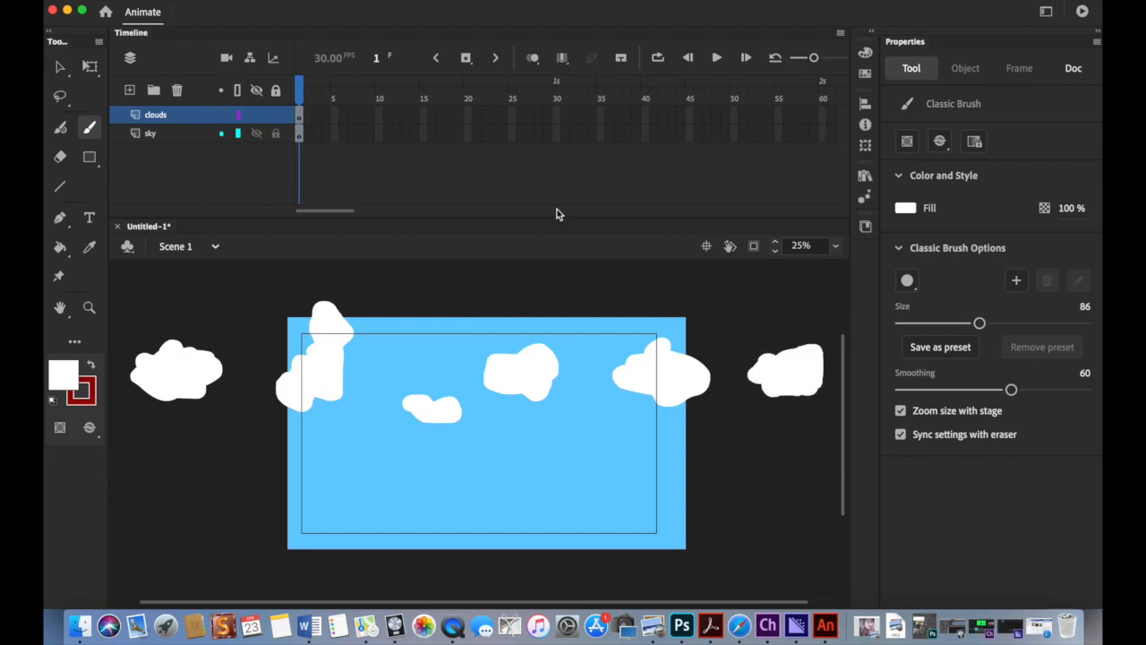
Shade the lower edges and parts of all six clouds in light grey #CCCCCC with the brush at size 50.
{"action": "left_click", "coordinate": [73, 381]}
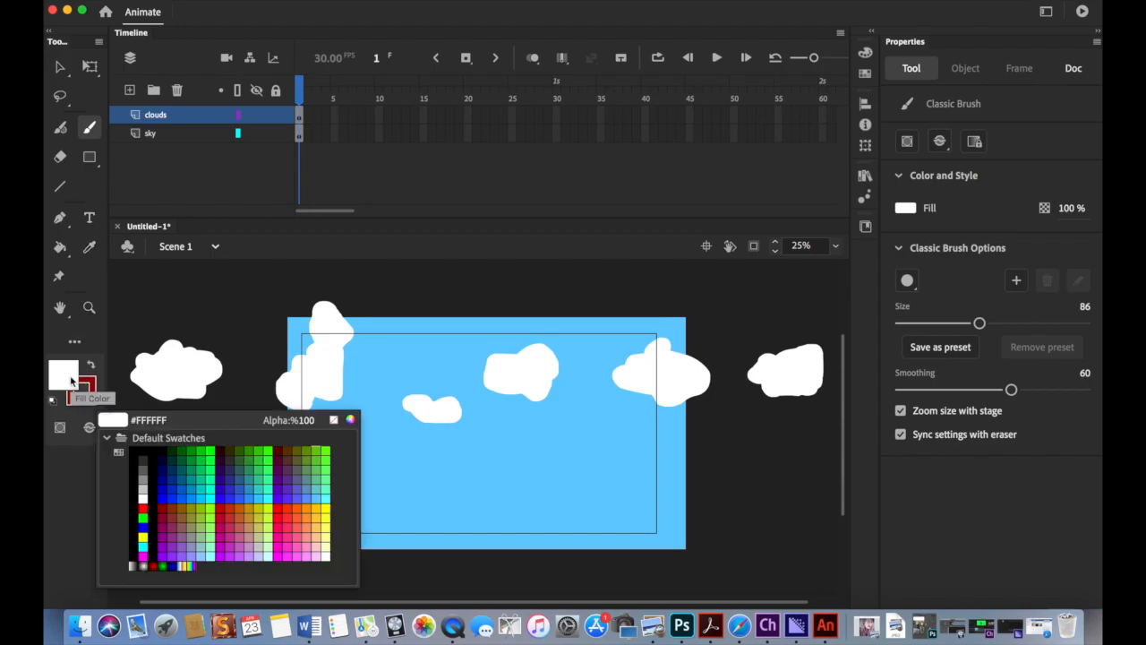
{"action": "left_click", "coordinate": [145, 487]}
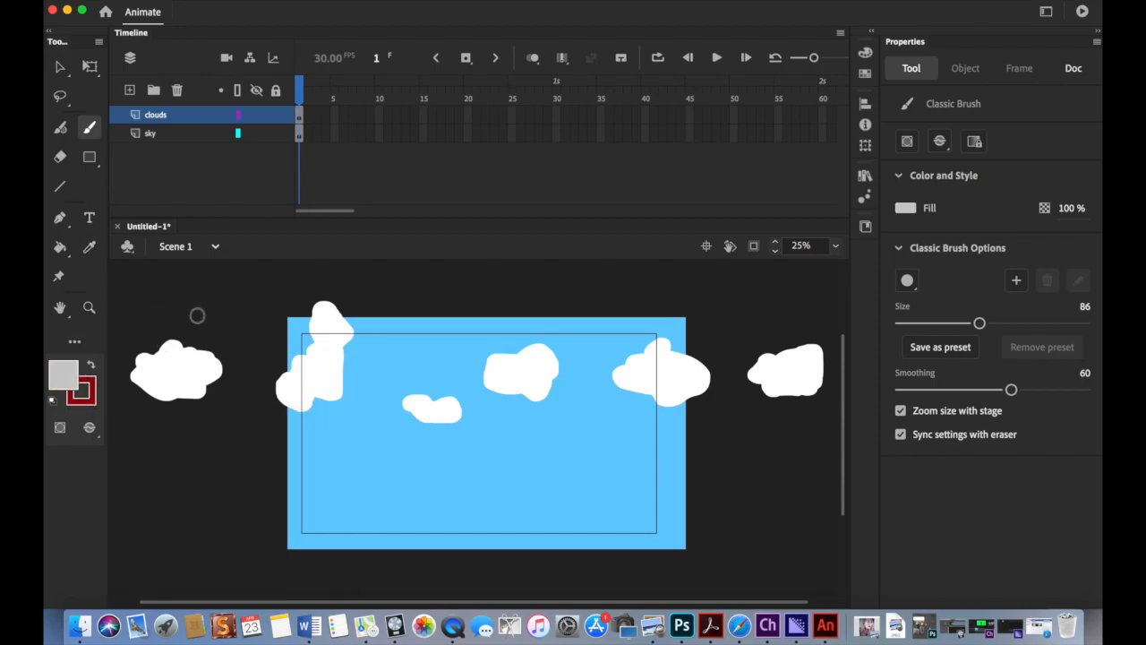
{"action": "left_click_drag", "start_coordinate": [980, 324], "coordinate": [946, 323]}
{"action": "left_click_drag", "start_coordinate": [153, 392], "coordinate": [192, 394]}
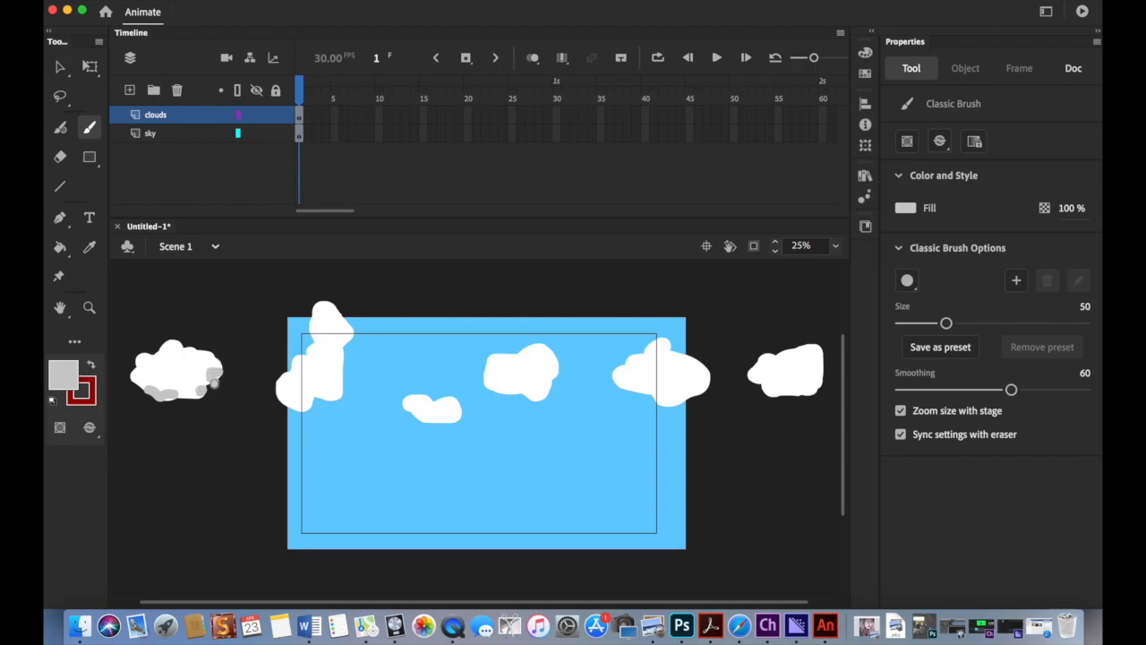
{"action": "left_click_drag", "start_coordinate": [181, 362], "coordinate": [183, 355]}
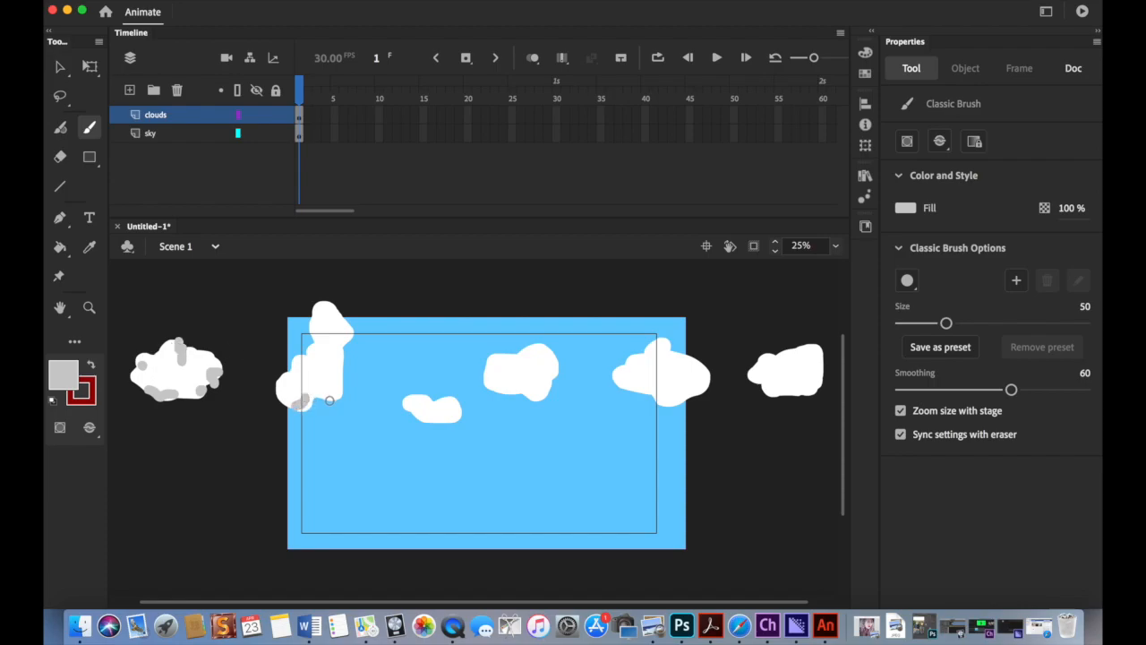
{"action": "left_click_drag", "start_coordinate": [344, 335], "coordinate": [347, 339]}
{"action": "left_click_drag", "start_coordinate": [434, 419], "coordinate": [450, 418]}
{"action": "left_click_drag", "start_coordinate": [501, 391], "coordinate": [512, 391]}
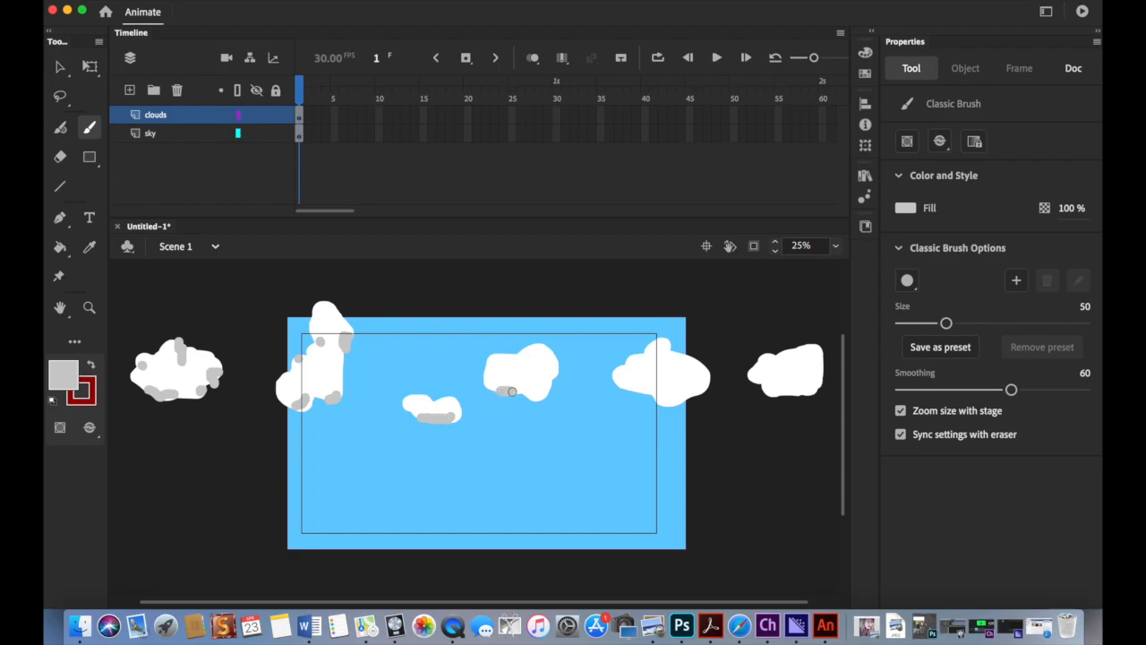
{"action": "left_click_drag", "start_coordinate": [636, 387], "coordinate": [666, 400]}
{"action": "left_click_drag", "start_coordinate": [757, 377], "coordinate": [803, 393]}
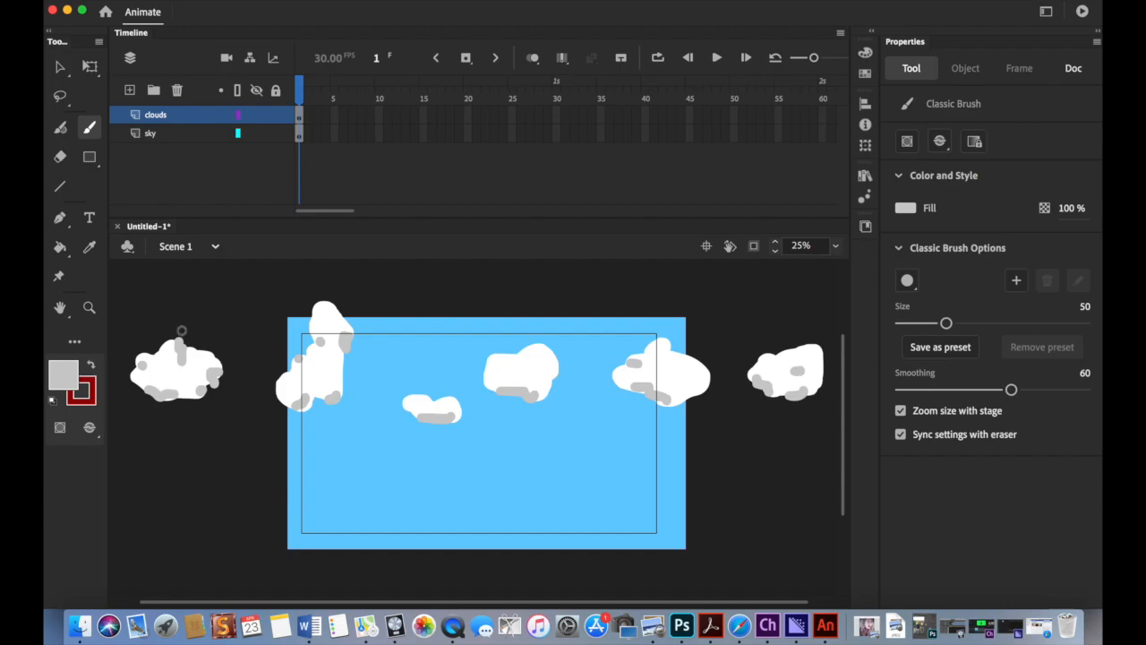
Add a new layer named hills above the clouds layer and undo the stray brush dot.
{"action": "left_click", "coordinate": [130, 93]}
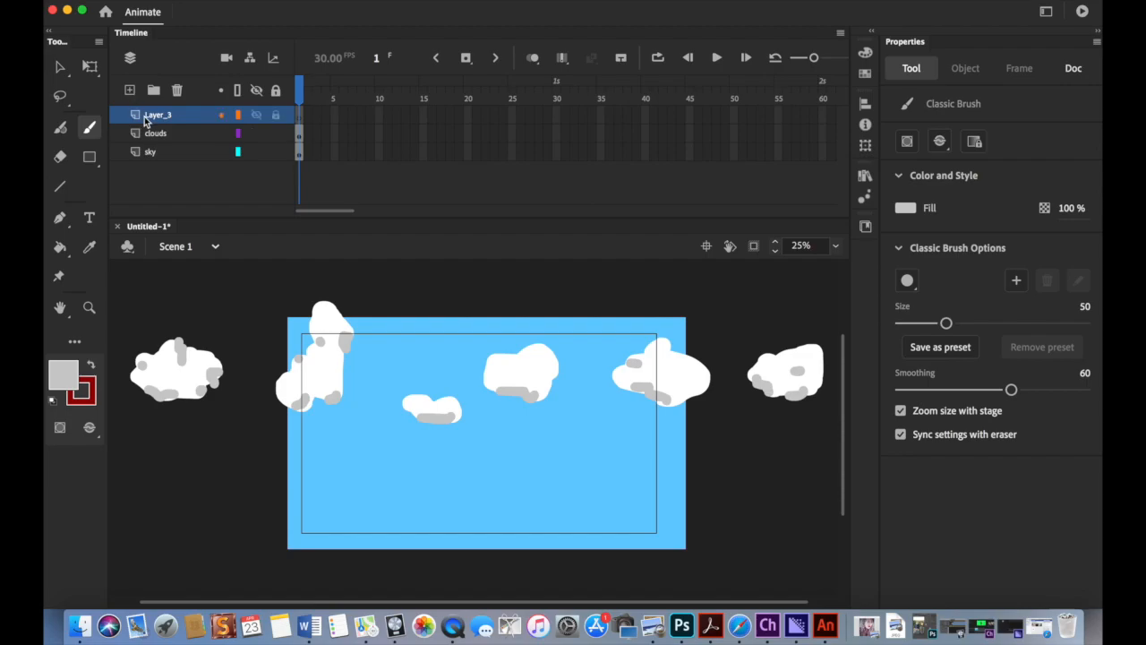
{"action": "left_click", "coordinate": [156, 118]}
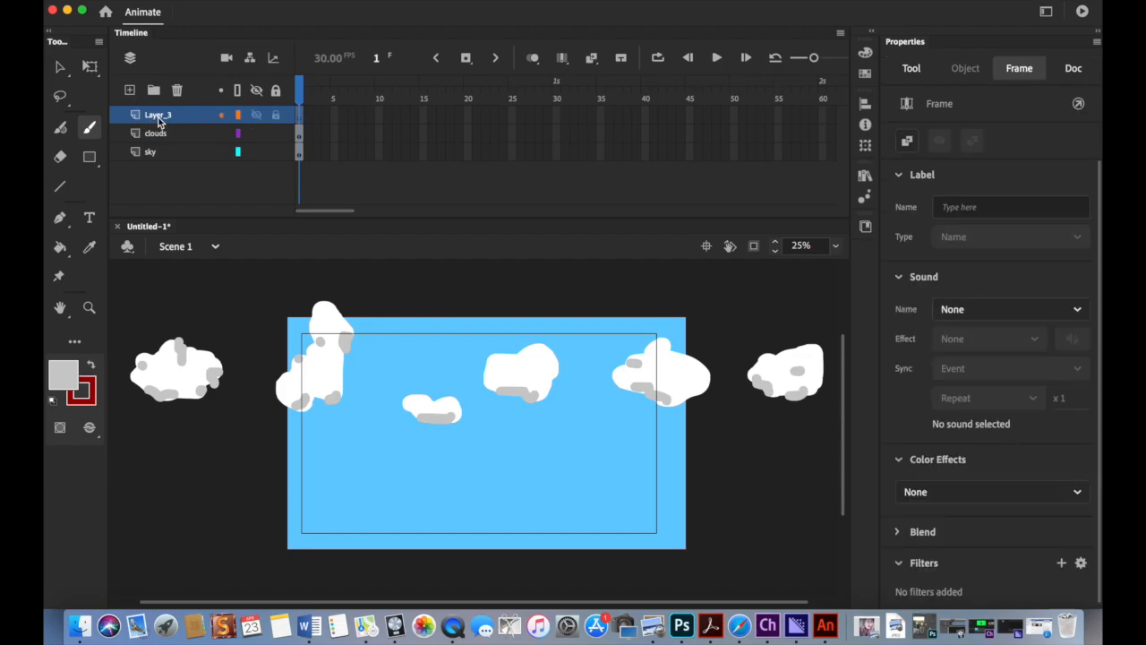
{"action": "double_click", "coordinate": [159, 117]}
{"action": "type", "text": "h"}
{"action": "key", "text": "Return"}
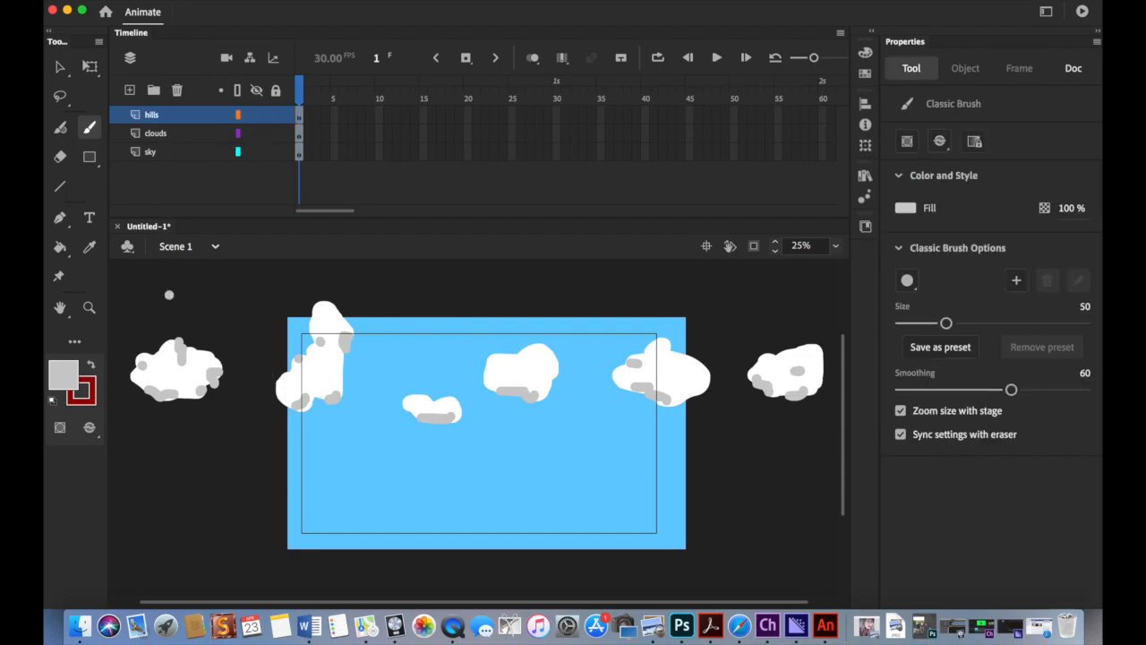
{"action": "left_click", "coordinate": [170, 0]}
{"action": "left_click", "coordinate": [178, 7]}
Brush a closed dark green outline of rolling hills extending past both sides of the stage and fill it with the Paint Bucket.
{"action": "left_click", "coordinate": [65, 376]}
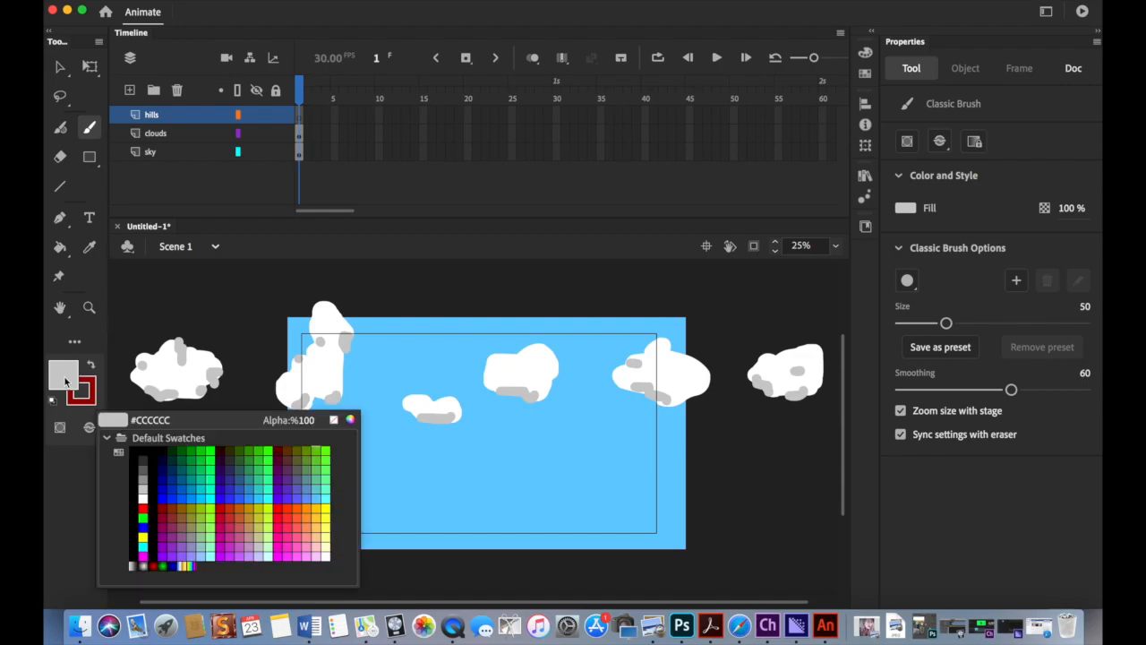
{"action": "left_click", "coordinate": [247, 445]}
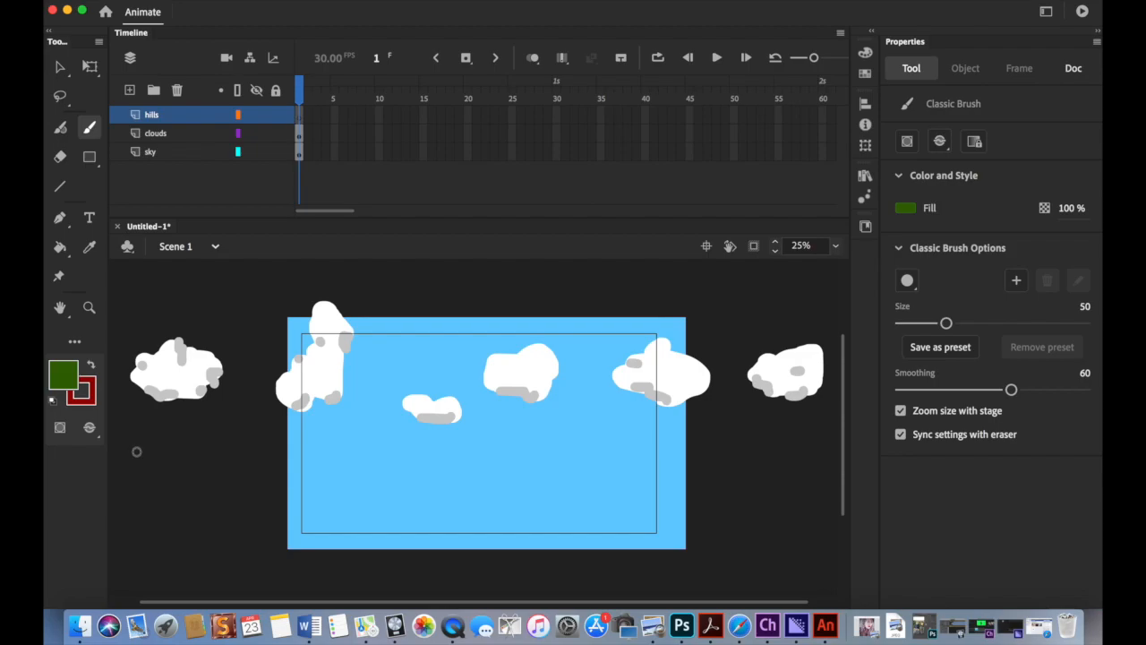
{"action": "mouse_move", "coordinate": [140, 448]}
{"action": "left_mouse_down"}
{"action": "mouse_move", "coordinate": [239, 451]}
{"action": "mouse_move", "coordinate": [332, 431]}
{"action": "mouse_move", "coordinate": [459, 456]}
{"action": "mouse_move", "coordinate": [520, 434]}
{"action": "mouse_move", "coordinate": [657, 463]}
{"action": "mouse_move", "coordinate": [821, 446]}
{"action": "left_mouse_up"}
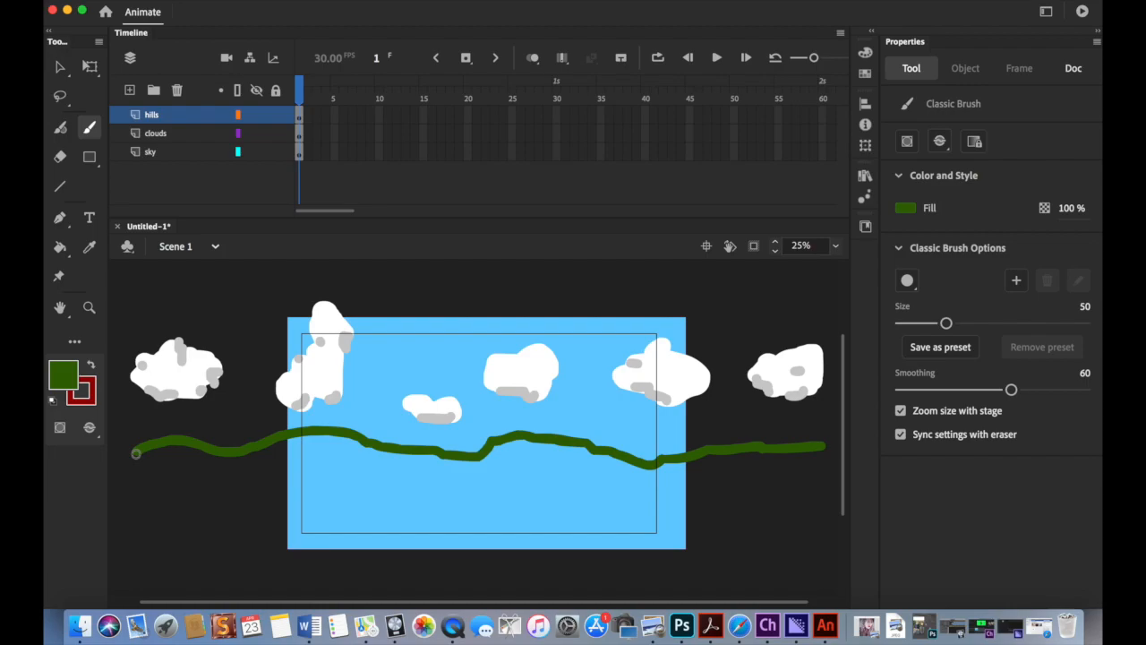
{"action": "mouse_move", "coordinate": [134, 454]}
{"action": "left_mouse_down"}
{"action": "mouse_move", "coordinate": [131, 570]}
{"action": "mouse_move", "coordinate": [251, 565]}
{"action": "mouse_move", "coordinate": [420, 589]}
{"action": "mouse_move", "coordinate": [806, 556]}
{"action": "mouse_move", "coordinate": [822, 540]}
{"action": "mouse_move", "coordinate": [810, 447]}
{"action": "left_mouse_up"}
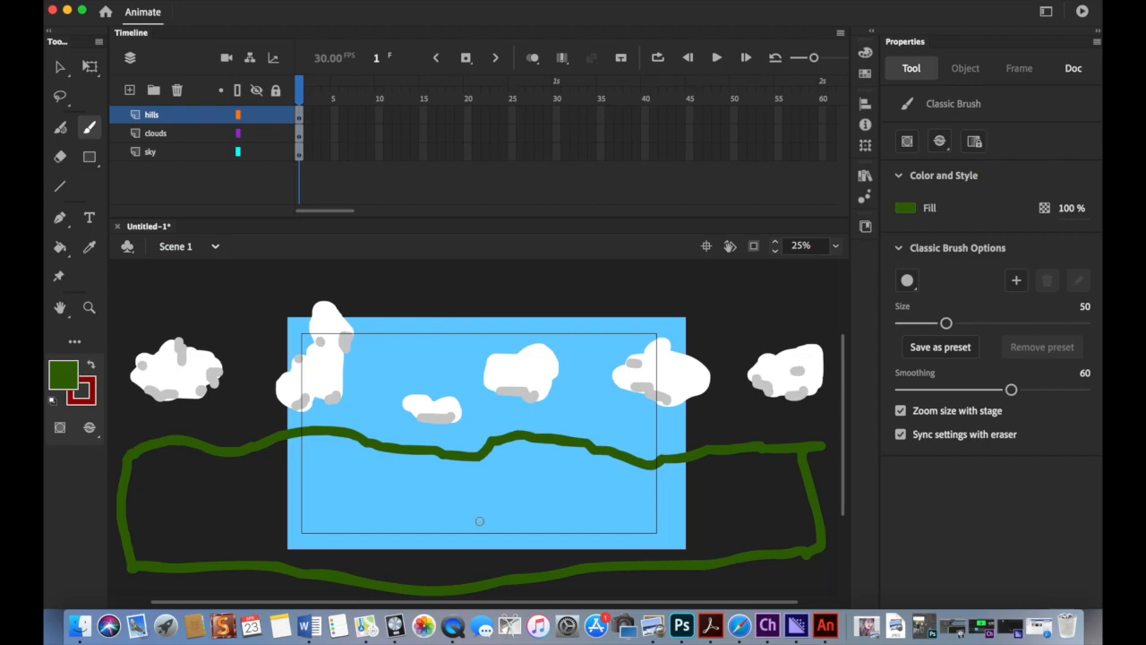
{"action": "left_click", "coordinate": [60, 246]}
{"action": "left_click", "coordinate": [219, 492]}
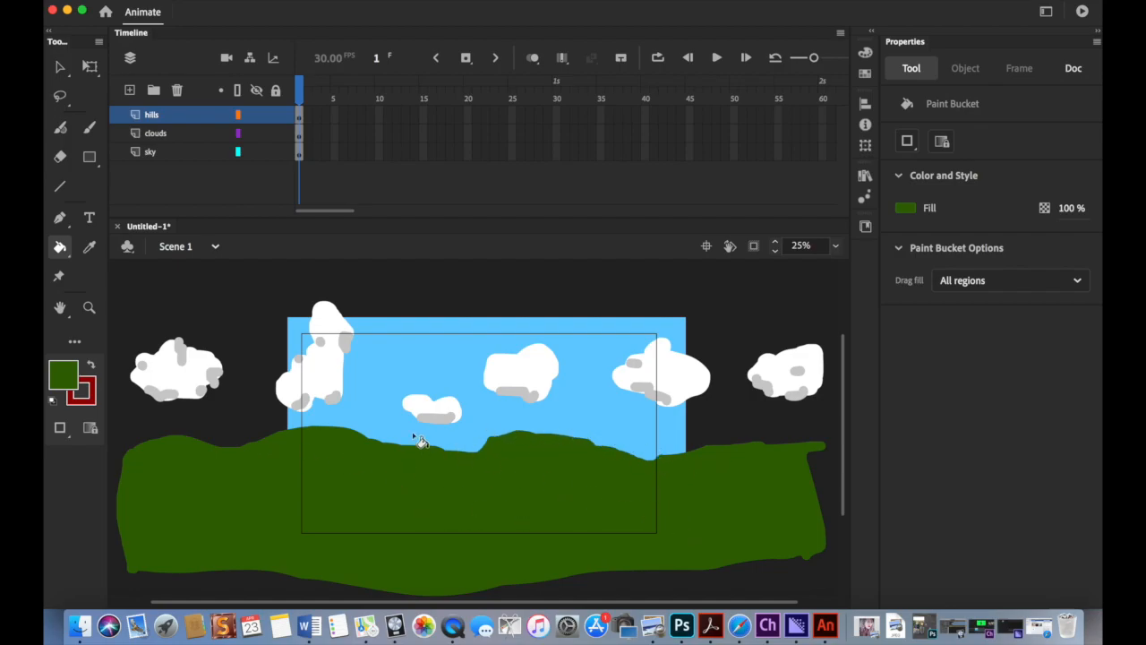
Move the green hills shape slightly upward so that it meets the bottoms of the lowest clouds.
{"action": "left_click", "coordinate": [60, 66]}
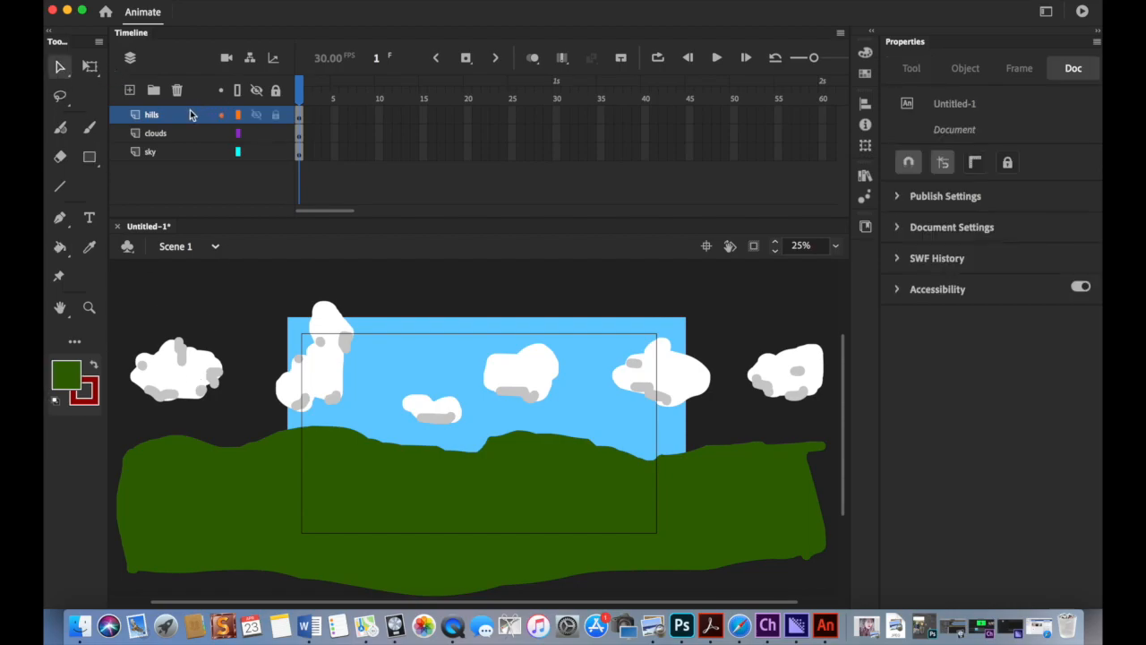
{"action": "left_click", "coordinate": [278, 495]}
{"action": "left_click_drag", "start_coordinate": [278, 495], "coordinate": [278, 486]}
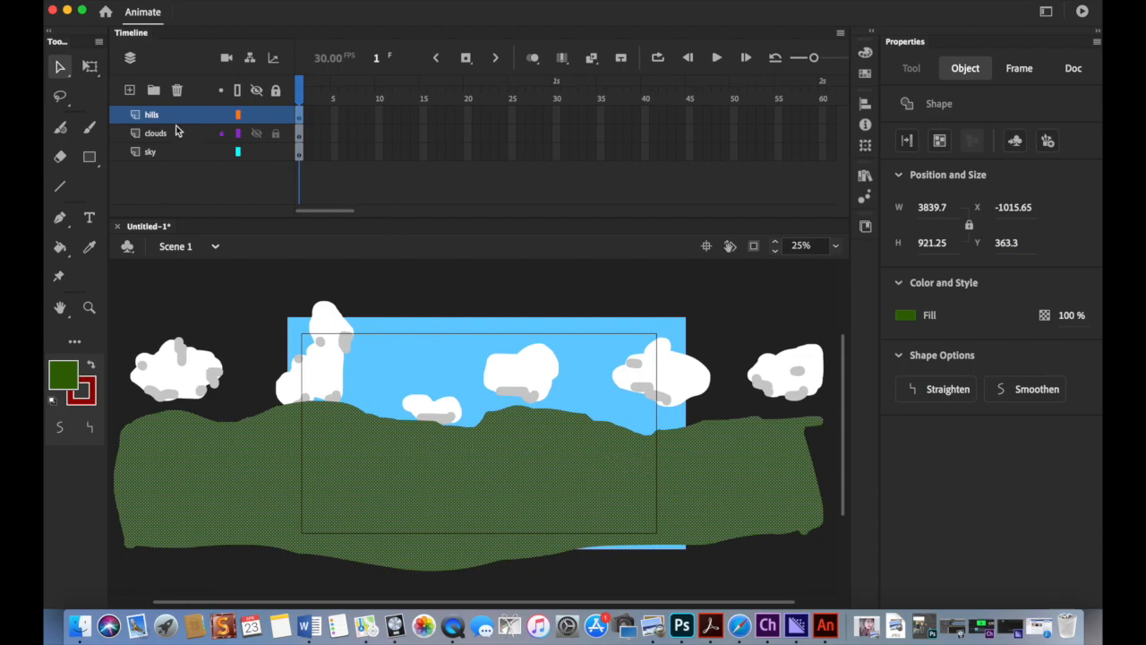
On a new layer above hills, brush a closed wavy water outline in dark blue #000099 past both stage sides and fill it with the Paint Bucket.
{"action": "left_click", "coordinate": [130, 93]}
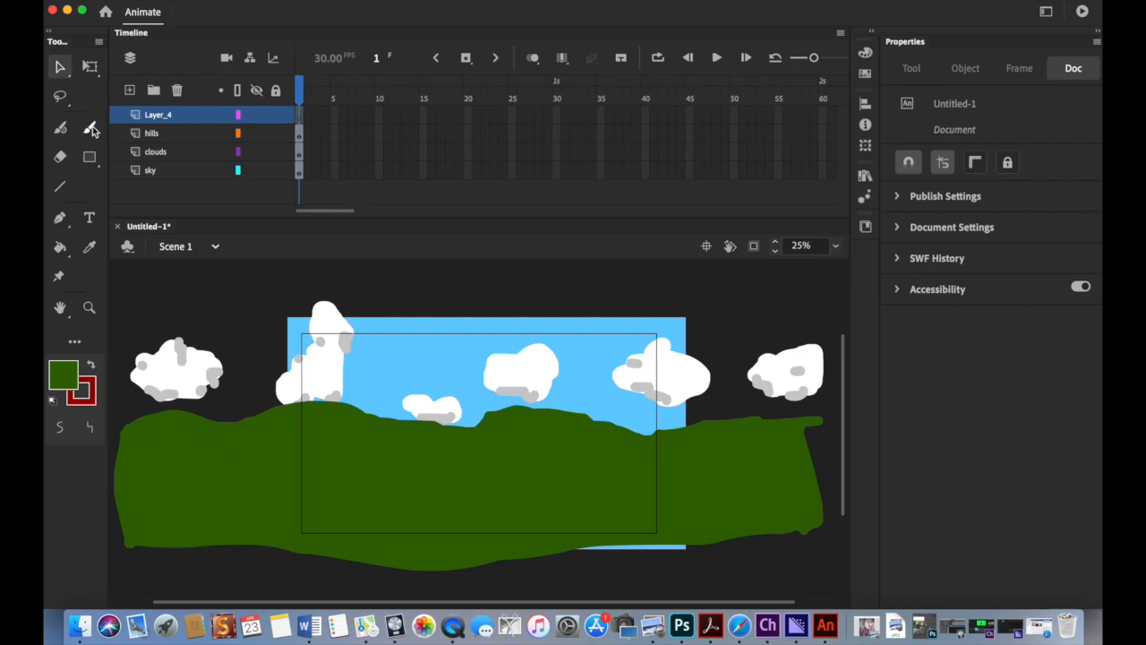
{"action": "left_click", "coordinate": [65, 383]}
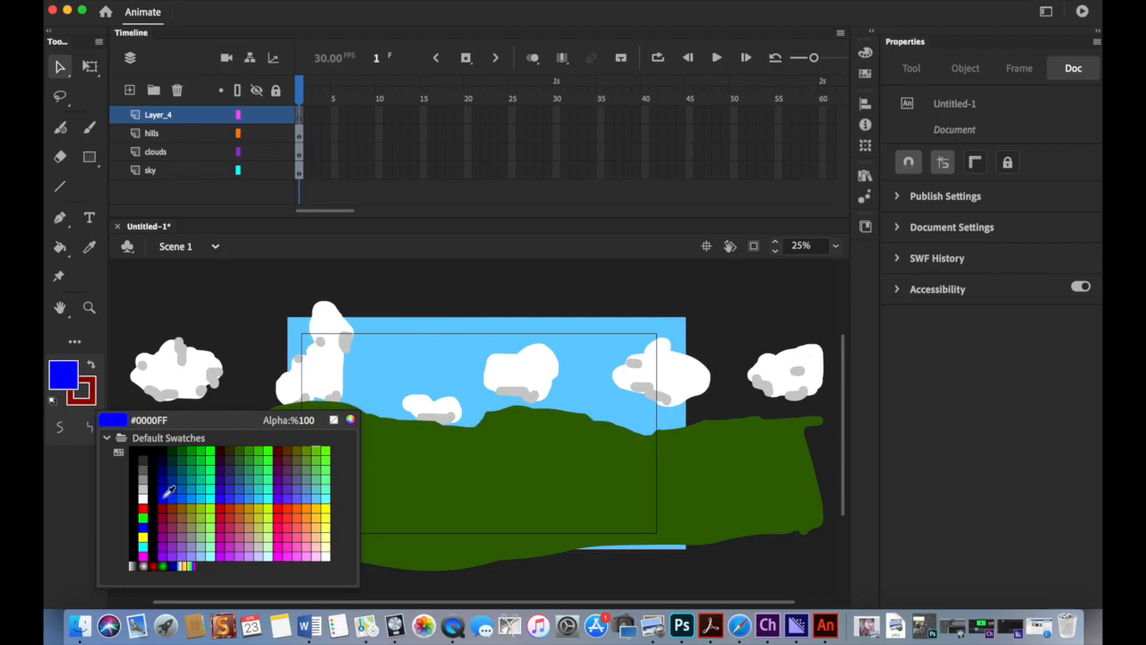
{"action": "left_click", "coordinate": [162, 477]}
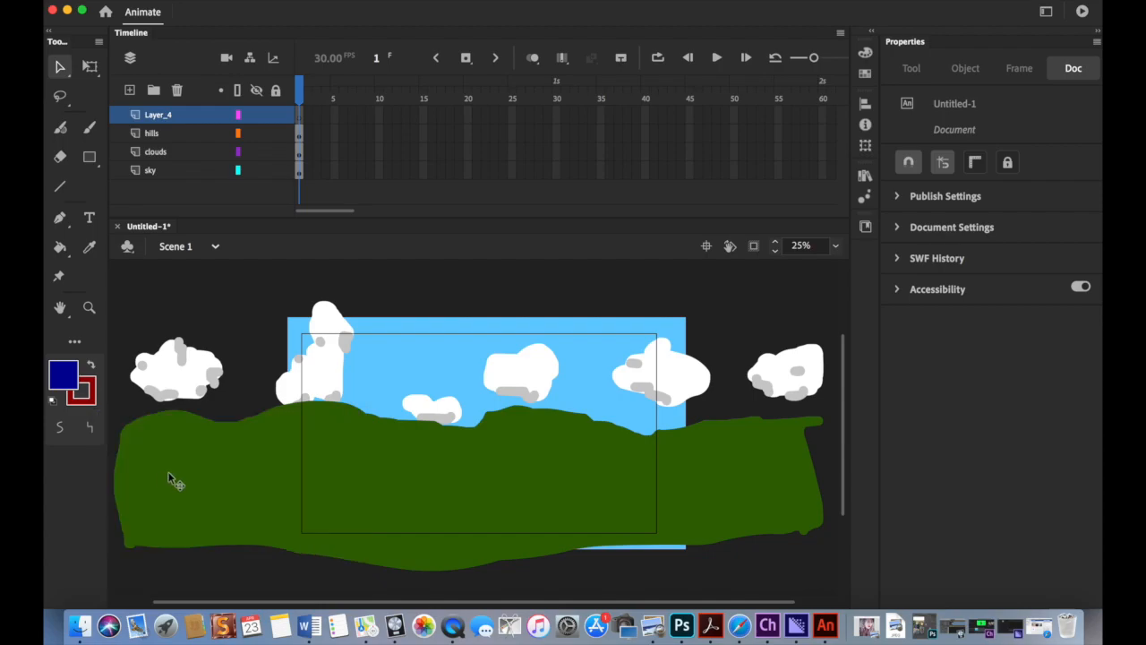
{"action": "left_click", "coordinate": [90, 132]}
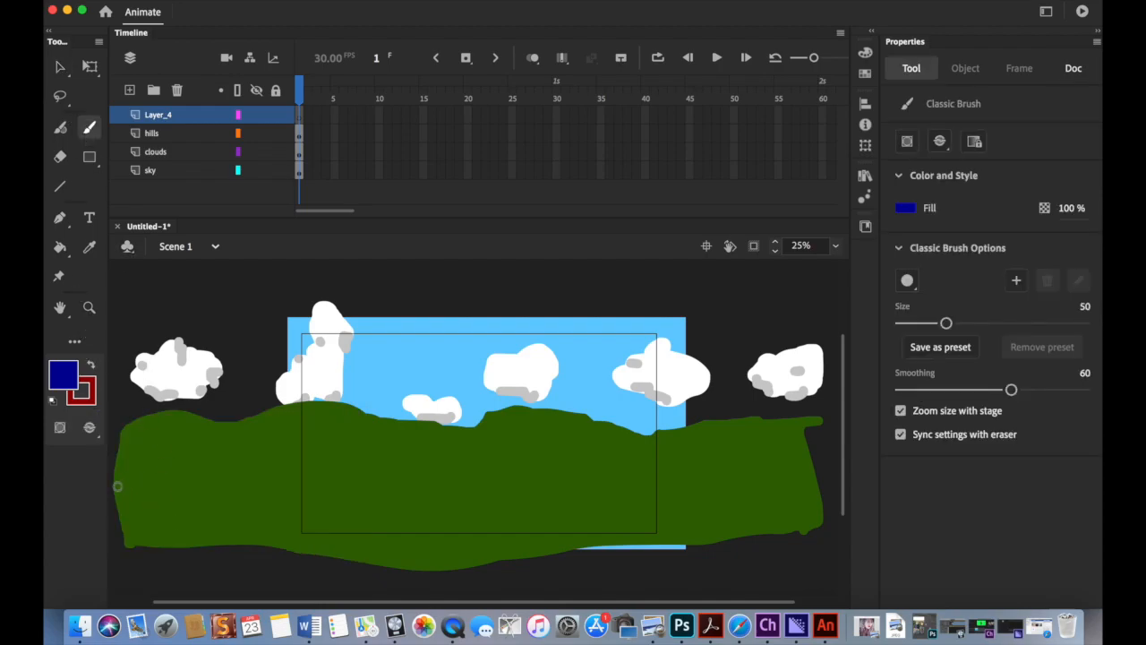
{"action": "mouse_move", "coordinate": [117, 486]}
{"action": "left_mouse_down"}
{"action": "mouse_move", "coordinate": [377, 493]}
{"action": "mouse_move", "coordinate": [443, 474]}
{"action": "mouse_move", "coordinate": [572, 475]}
{"action": "mouse_move", "coordinate": [628, 492]}
{"action": "mouse_move", "coordinate": [669, 481]}
{"action": "mouse_move", "coordinate": [722, 492]}
{"action": "mouse_move", "coordinate": [741, 487]}
{"action": "mouse_move", "coordinate": [695, 484]}
{"action": "mouse_move", "coordinate": [823, 477]}
{"action": "mouse_move", "coordinate": [826, 554]}
{"action": "mouse_move", "coordinate": [136, 556]}
{"action": "mouse_move", "coordinate": [116, 490]}
{"action": "left_mouse_up"}
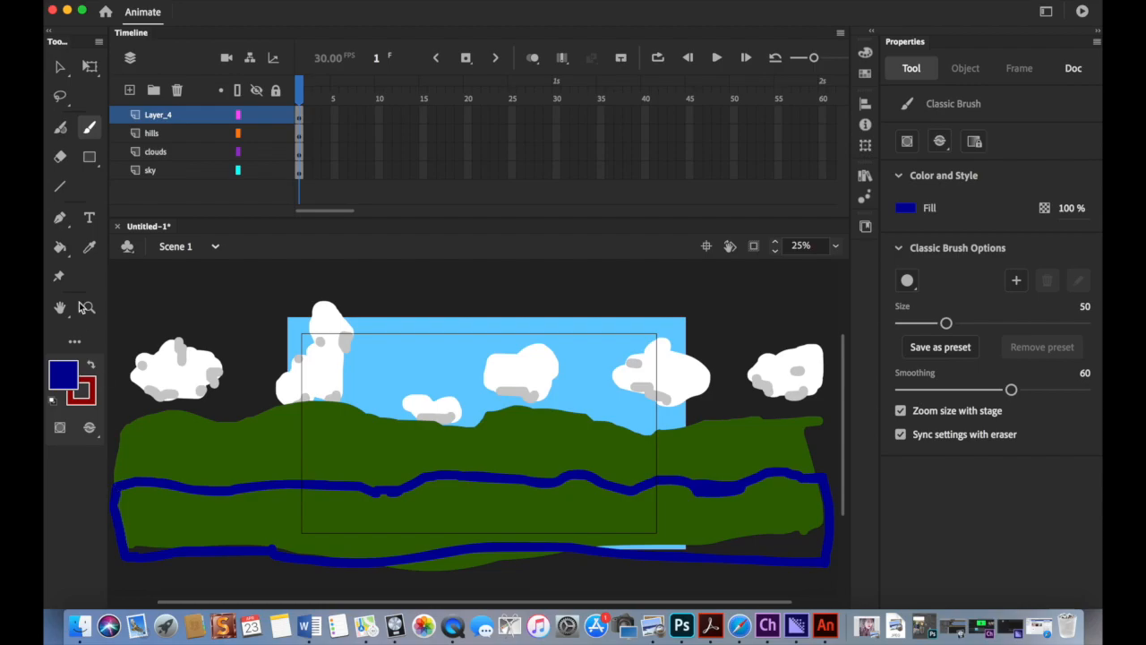
{"action": "left_click", "coordinate": [60, 247]}
{"action": "left_click", "coordinate": [197, 515]}
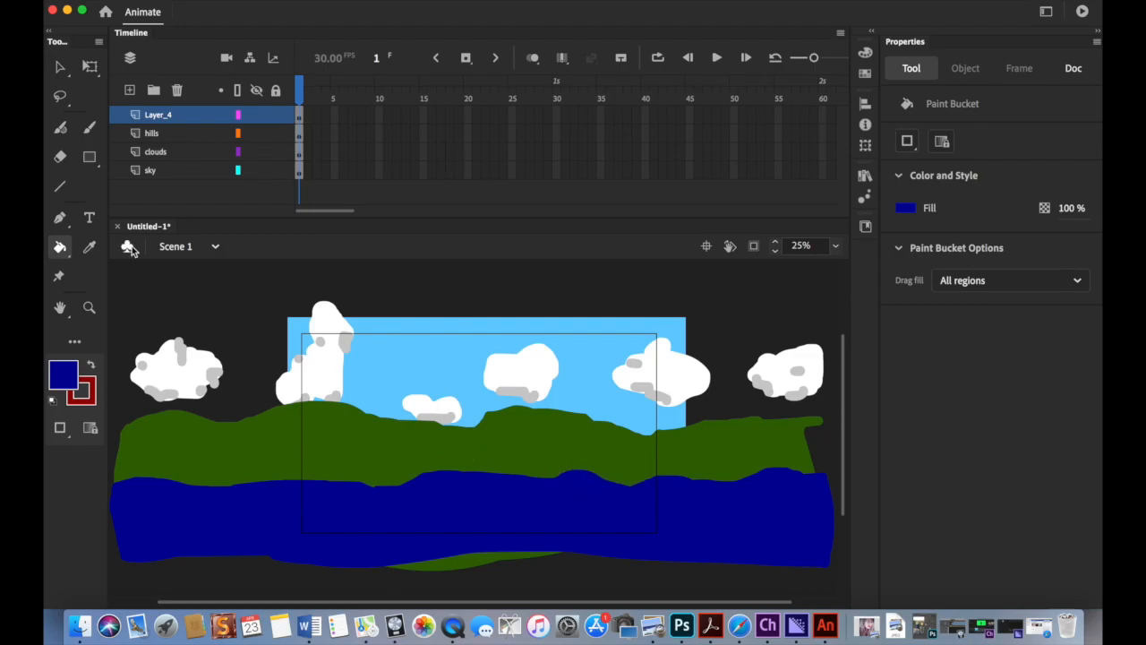
Erase the raised bumps along the middle of the dark blue water's upper edge to flatten the waves.
{"action": "left_click", "coordinate": [60, 157]}
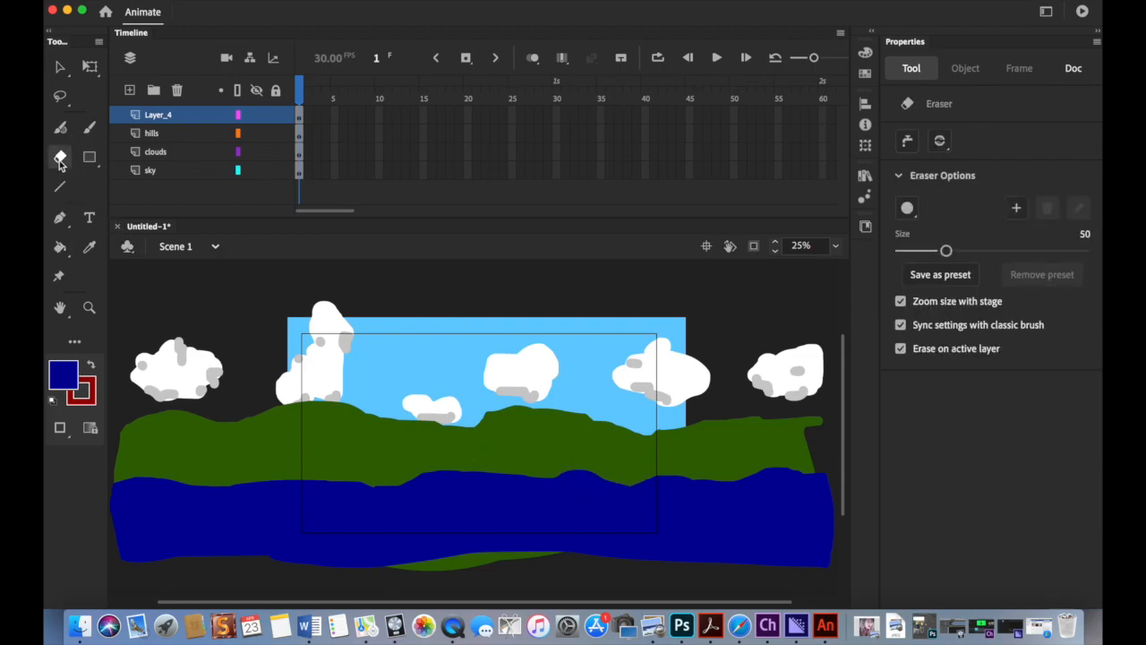
{"action": "left_click_drag", "start_coordinate": [422, 472], "coordinate": [467, 470]}
{"action": "left_click_drag", "start_coordinate": [550, 475], "coordinate": [610, 471]}
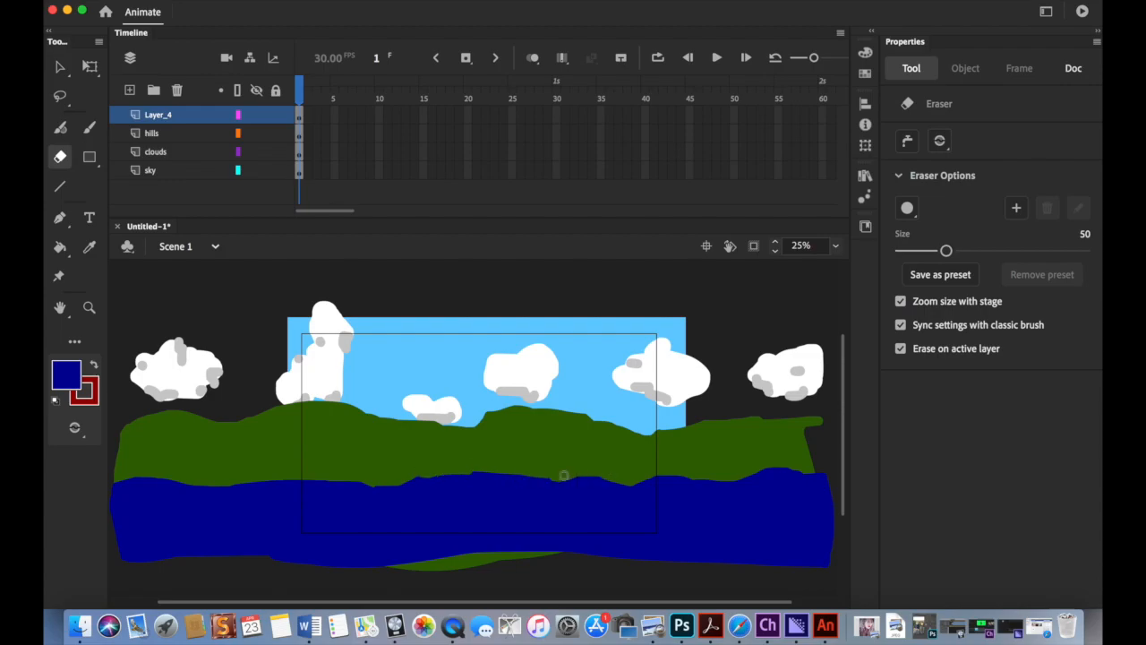
{"action": "left_click_drag", "start_coordinate": [465, 471], "coordinate": [618, 474]}
{"action": "left_click_drag", "start_coordinate": [408, 476], "coordinate": [427, 472]}
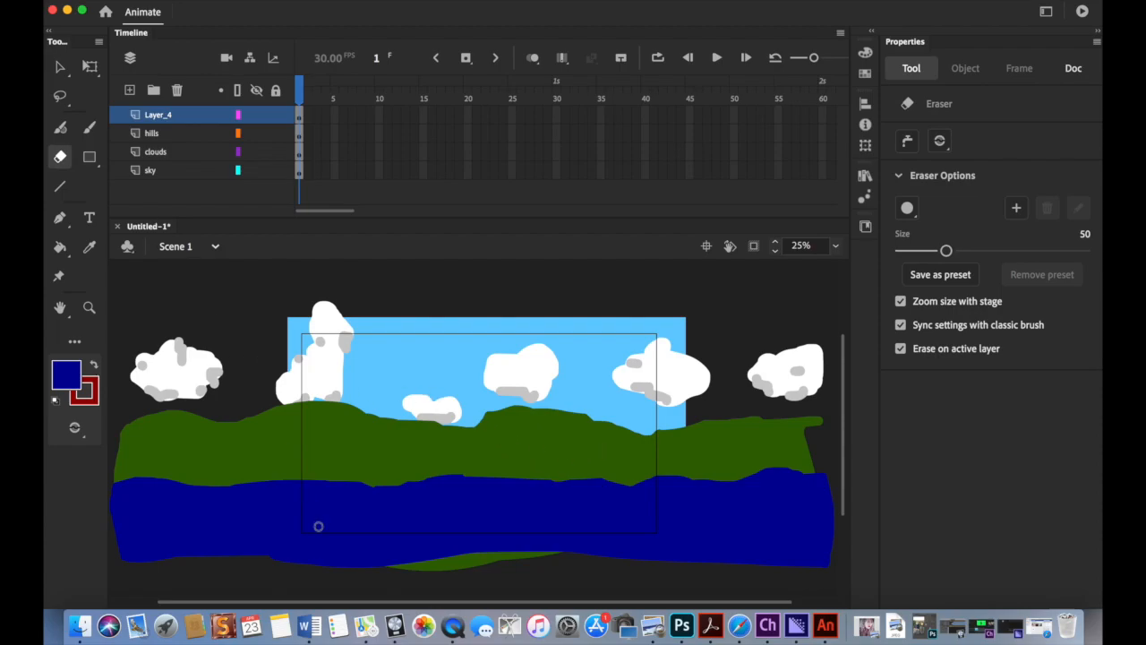
Rename the dark blue water's layer water1 and add a new layer named water2 above it.
{"action": "double_click", "coordinate": [167, 114]}
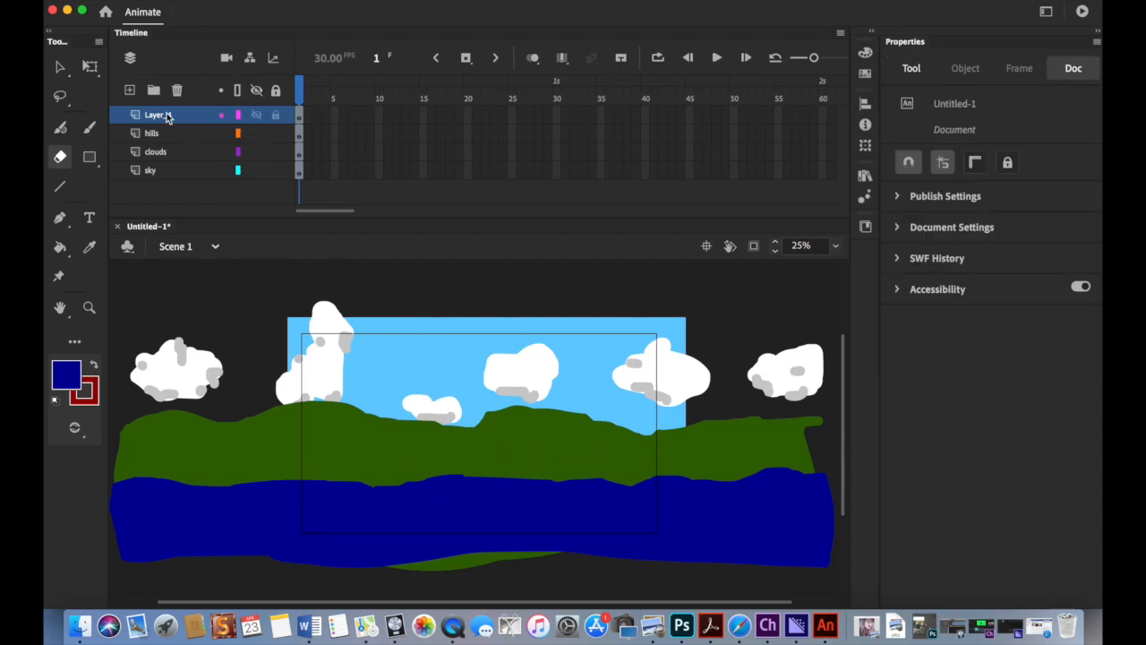
{"action": "type", "text": "W"}
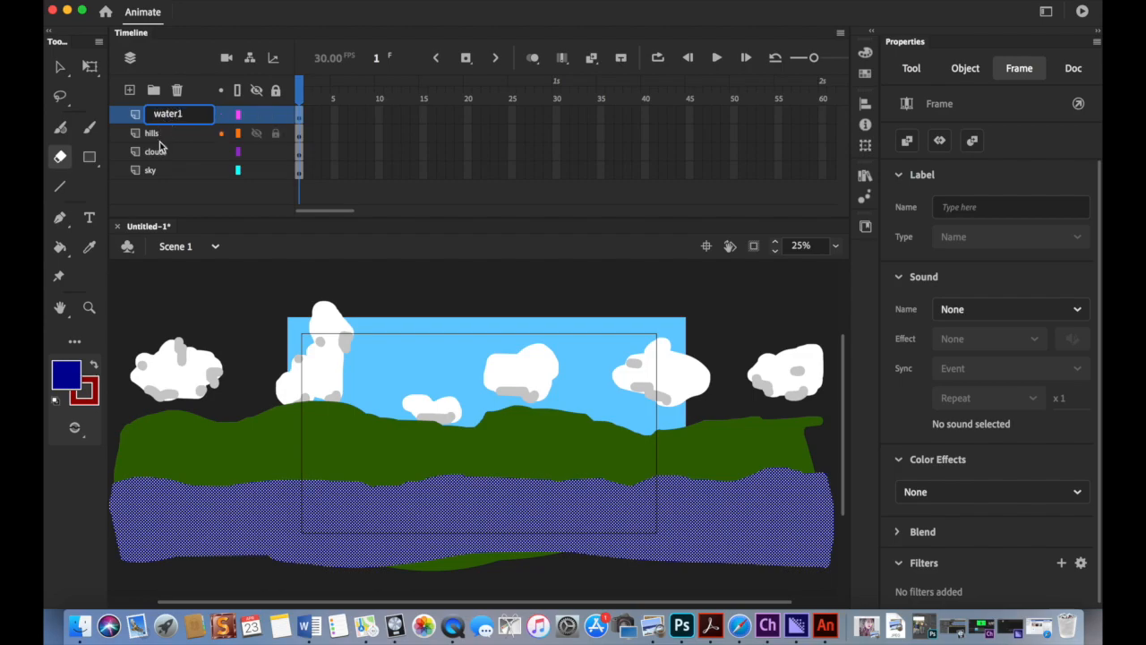
{"action": "left_click", "coordinate": [189, 211]}
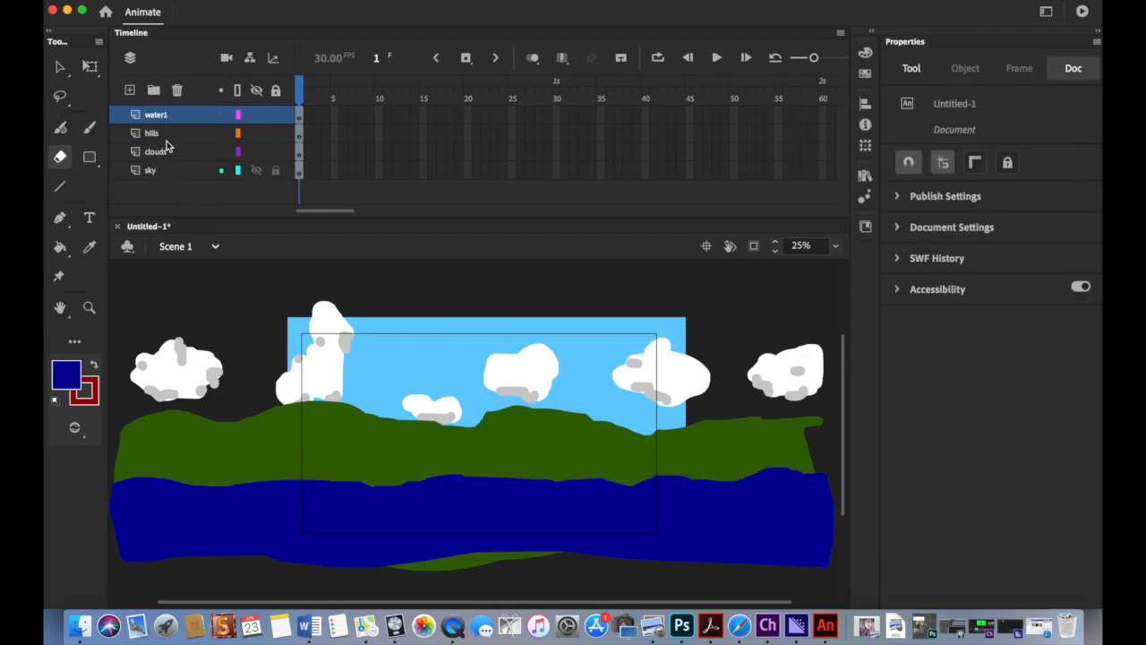
{"action": "left_click", "coordinate": [130, 91]}
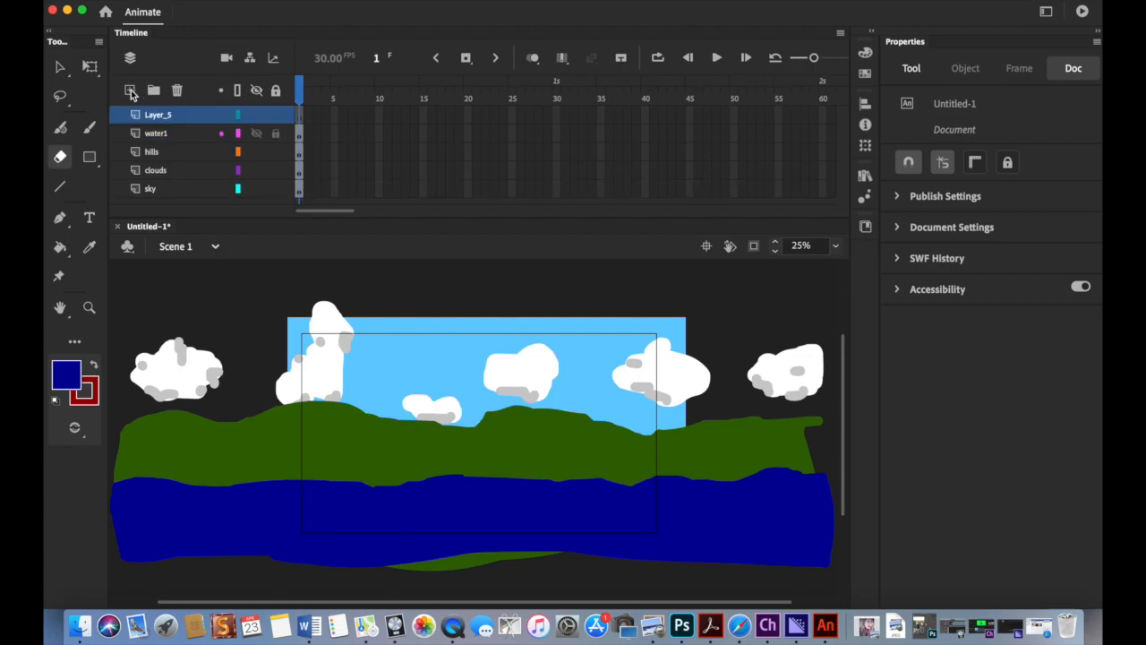
{"action": "double_click", "coordinate": [167, 114]}
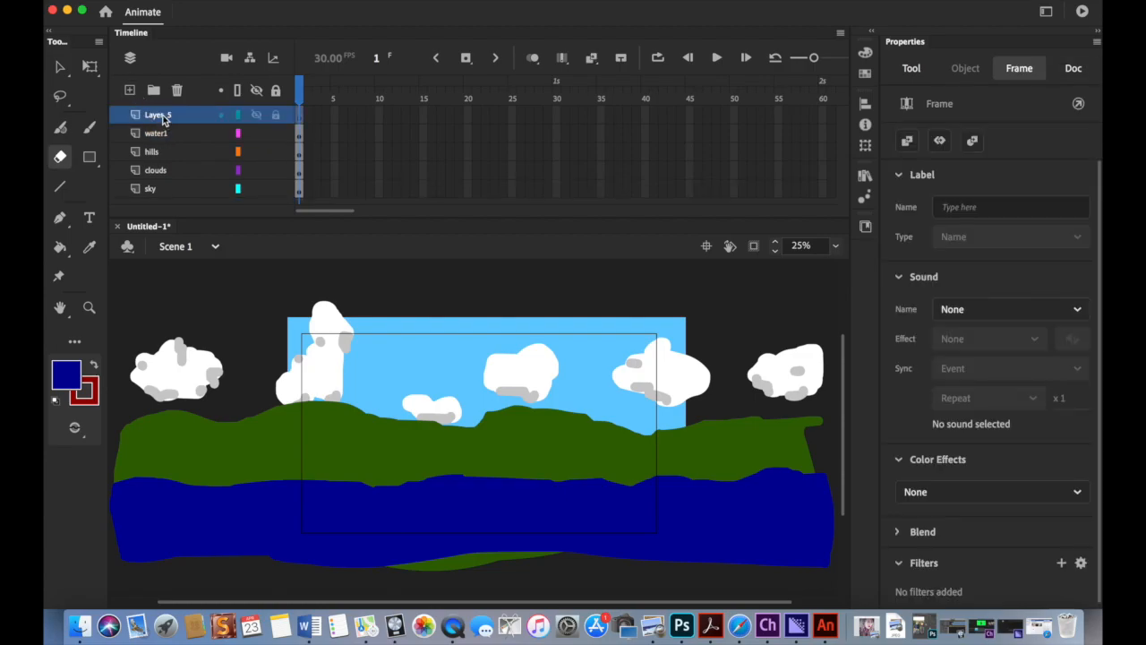
{"action": "type", "text": "water2"}
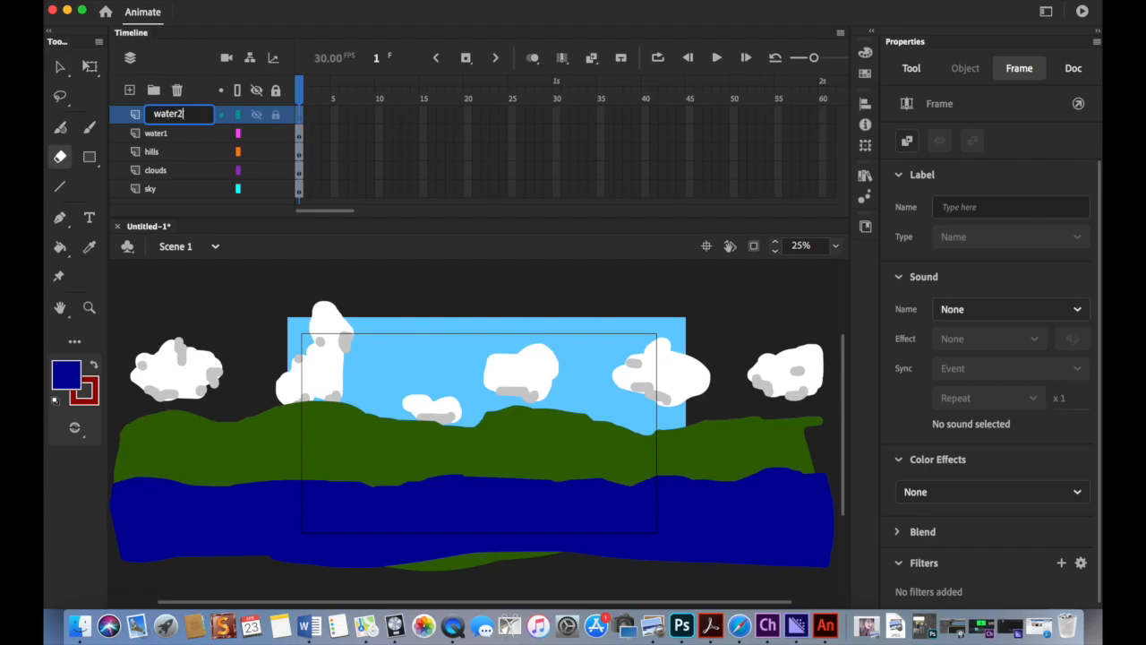
Set the fill color to the lighter blue #0033CC for the water2 layer.
{"action": "left_click", "coordinate": [71, 374]}
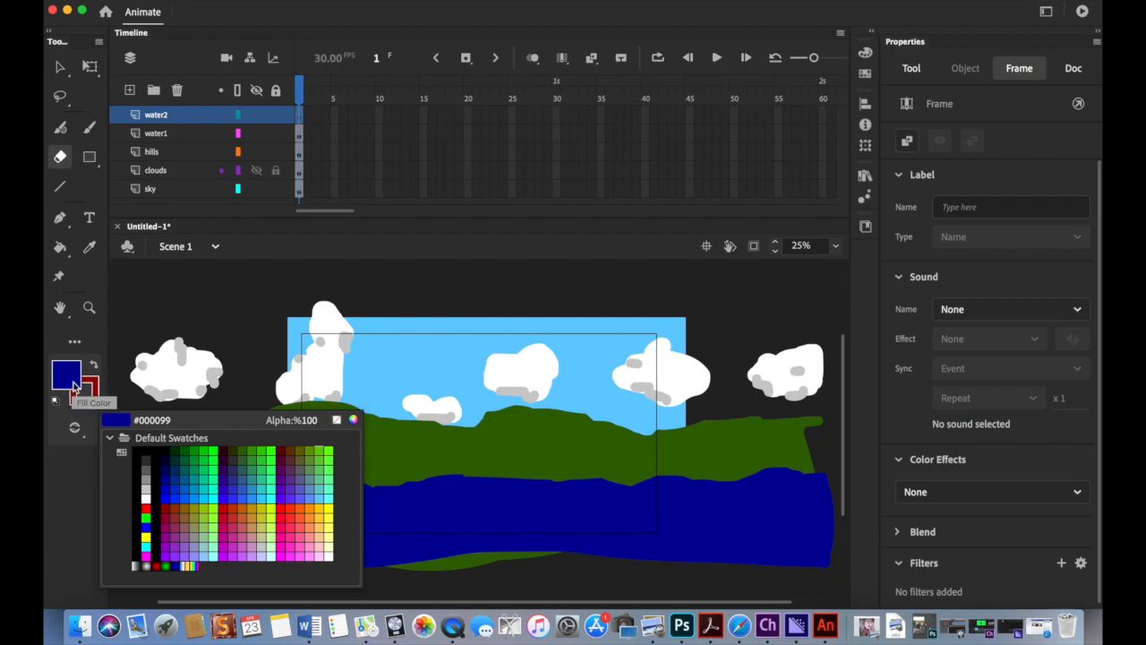
{"action": "left_click", "coordinate": [75, 387]}
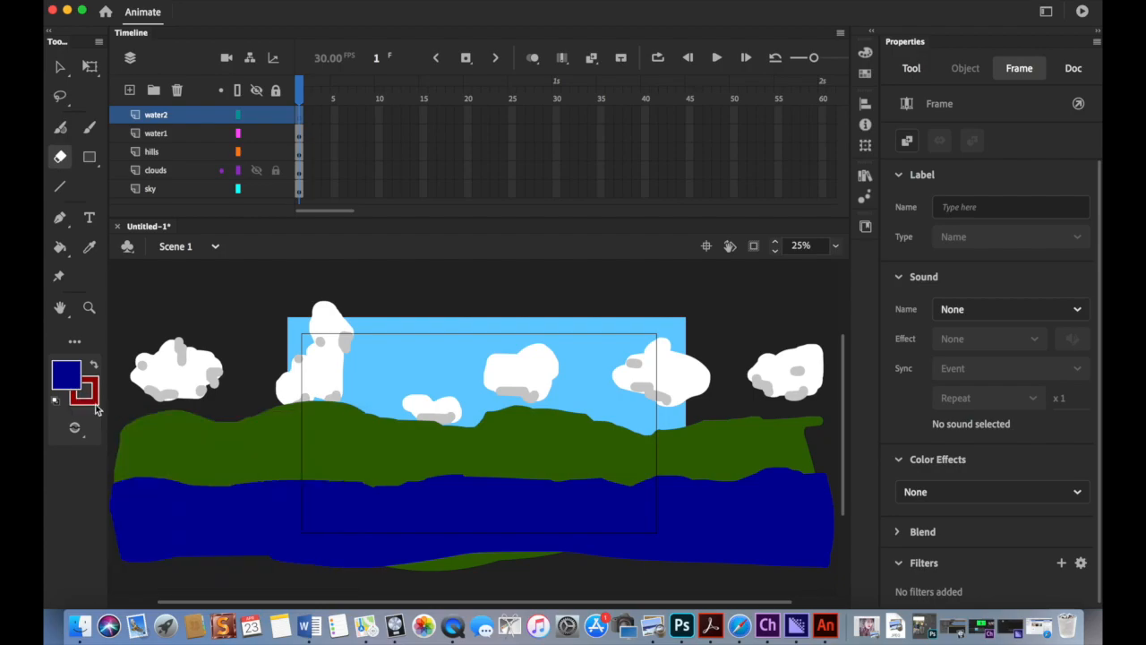
{"action": "left_click", "coordinate": [69, 369]}
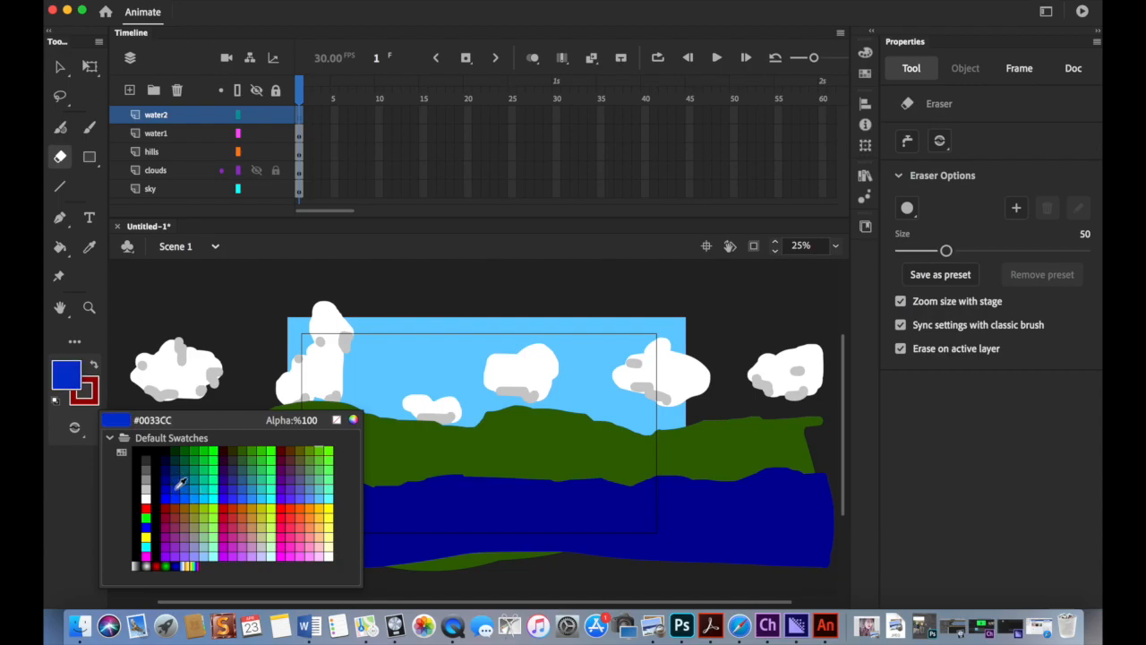
{"action": "left_click", "coordinate": [175, 488]}
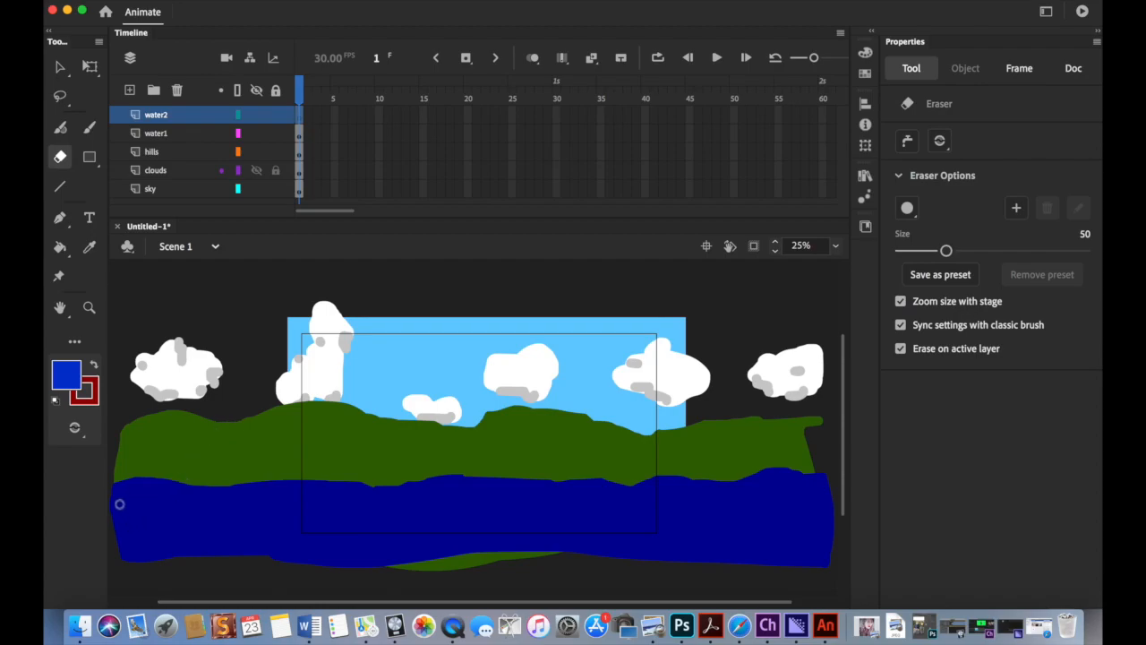
{"action": "left_click_drag", "start_coordinate": [116, 494], "coordinate": [149, 489]}
{"action": "left_click", "coordinate": [177, 1]}
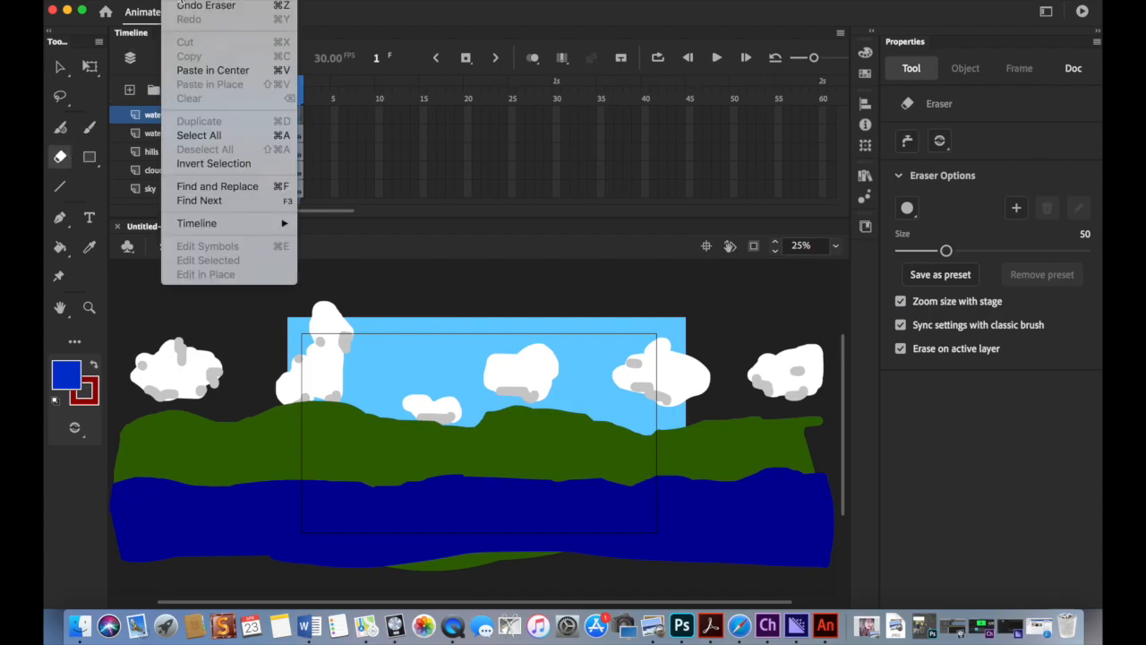
{"action": "left_click", "coordinate": [181, 5]}
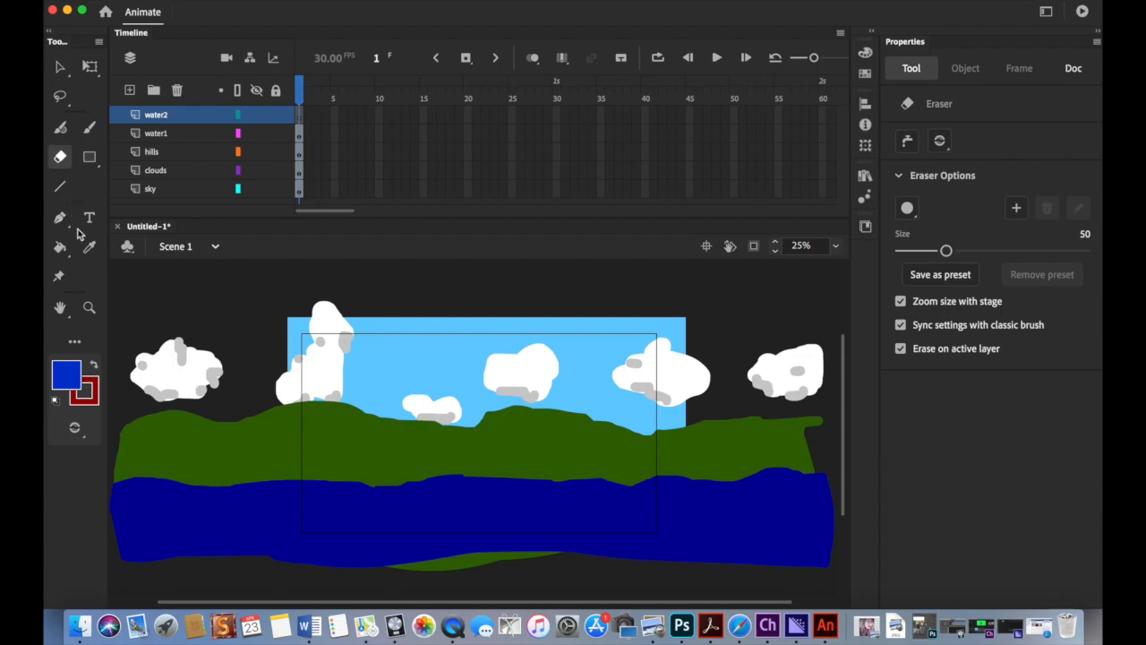
Brush a closed wavy outline slightly below the dark blue water's upper edge on water2 and fill it with the Paint Bucket.
{"action": "left_click", "coordinate": [89, 127]}
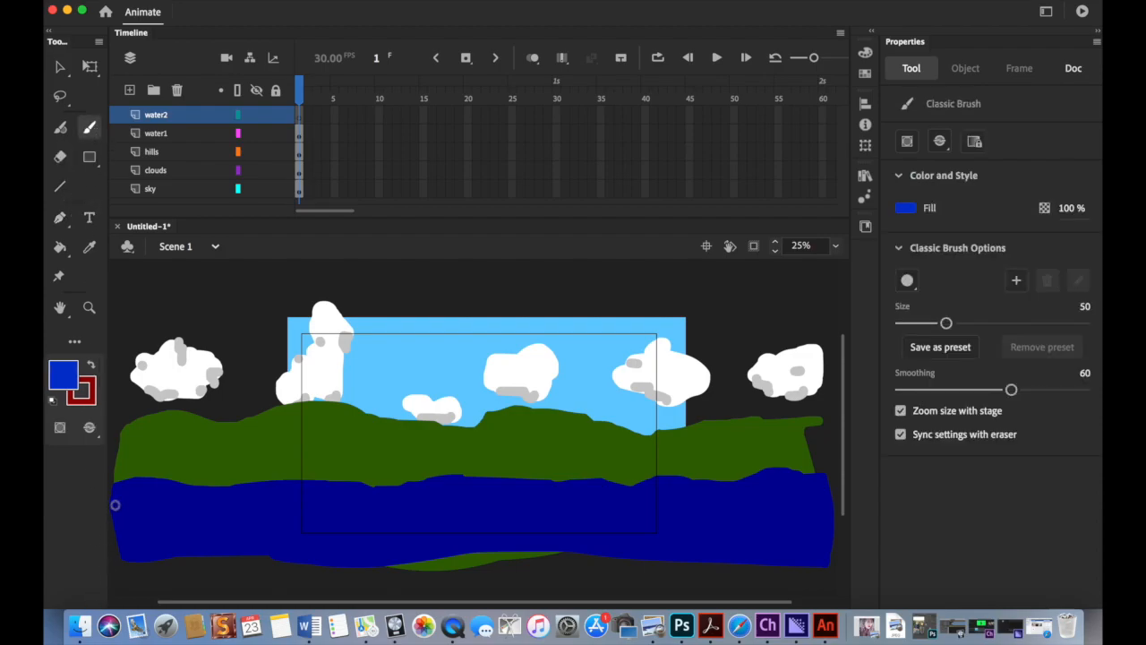
{"action": "mouse_move", "coordinate": [115, 506]}
{"action": "left_mouse_down"}
{"action": "mouse_move", "coordinate": [459, 495]}
{"action": "mouse_move", "coordinate": [529, 500]}
{"action": "mouse_move", "coordinate": [572, 519]}
{"action": "mouse_move", "coordinate": [567, 502]}
{"action": "mouse_move", "coordinate": [813, 489]}
{"action": "mouse_move", "coordinate": [826, 491]}
{"action": "mouse_move", "coordinate": [834, 557]}
{"action": "mouse_move", "coordinate": [541, 571]}
{"action": "mouse_move", "coordinate": [381, 549]}
{"action": "mouse_move", "coordinate": [125, 556]}
{"action": "mouse_move", "coordinate": [124, 504]}
{"action": "left_mouse_up"}
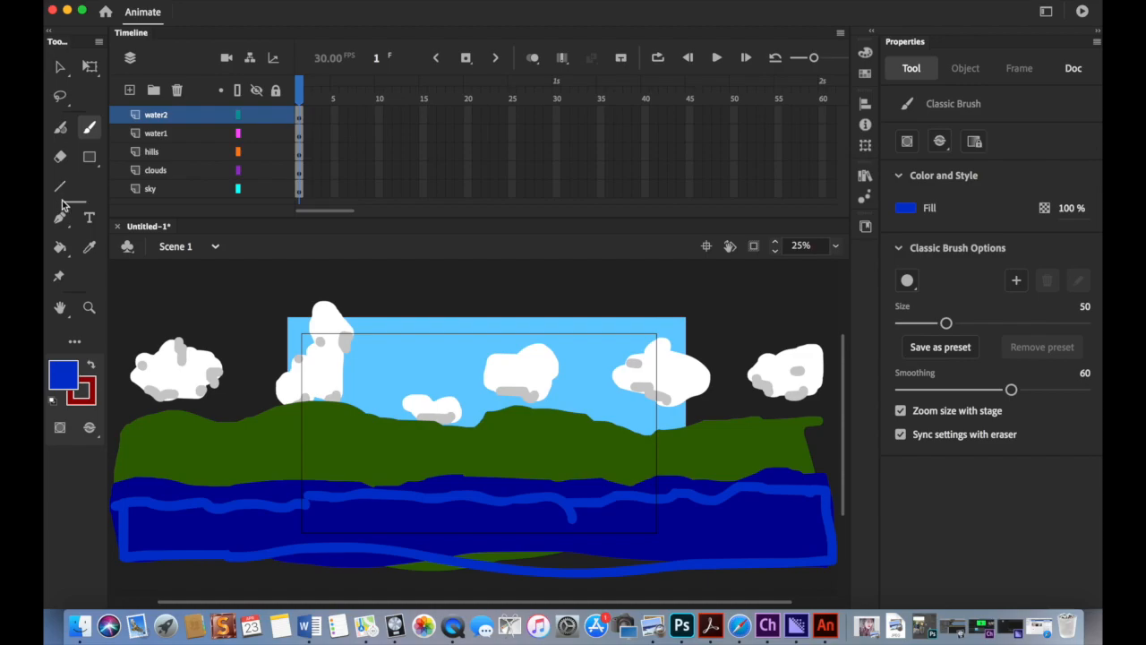
{"action": "left_click", "coordinate": [60, 249]}
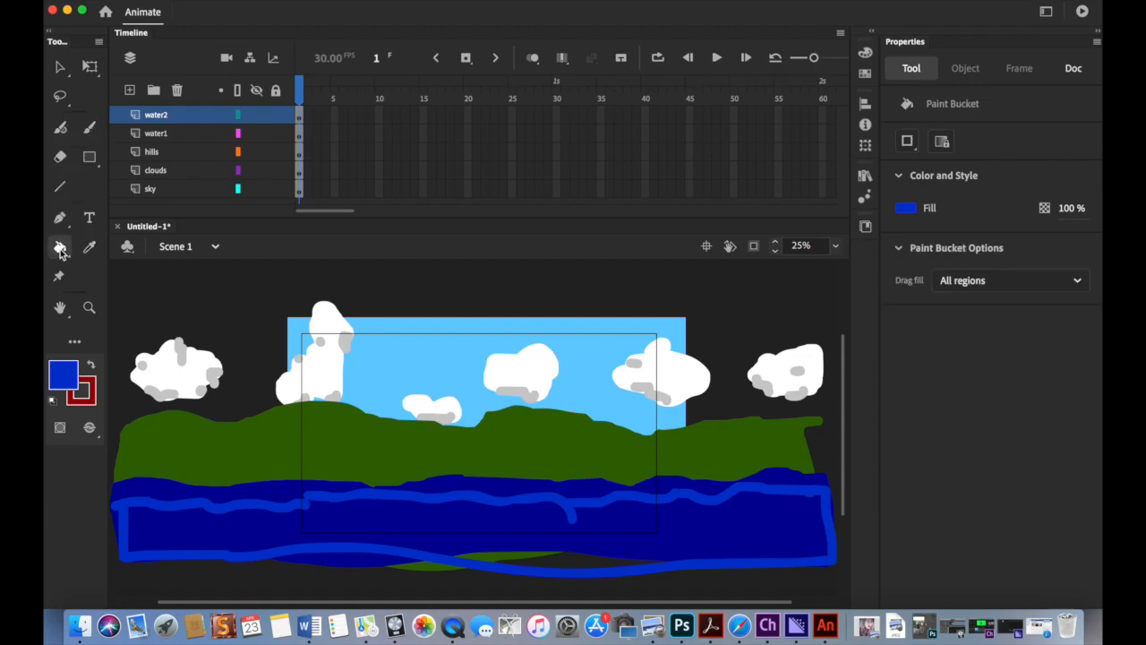
{"action": "left_click", "coordinate": [162, 524]}
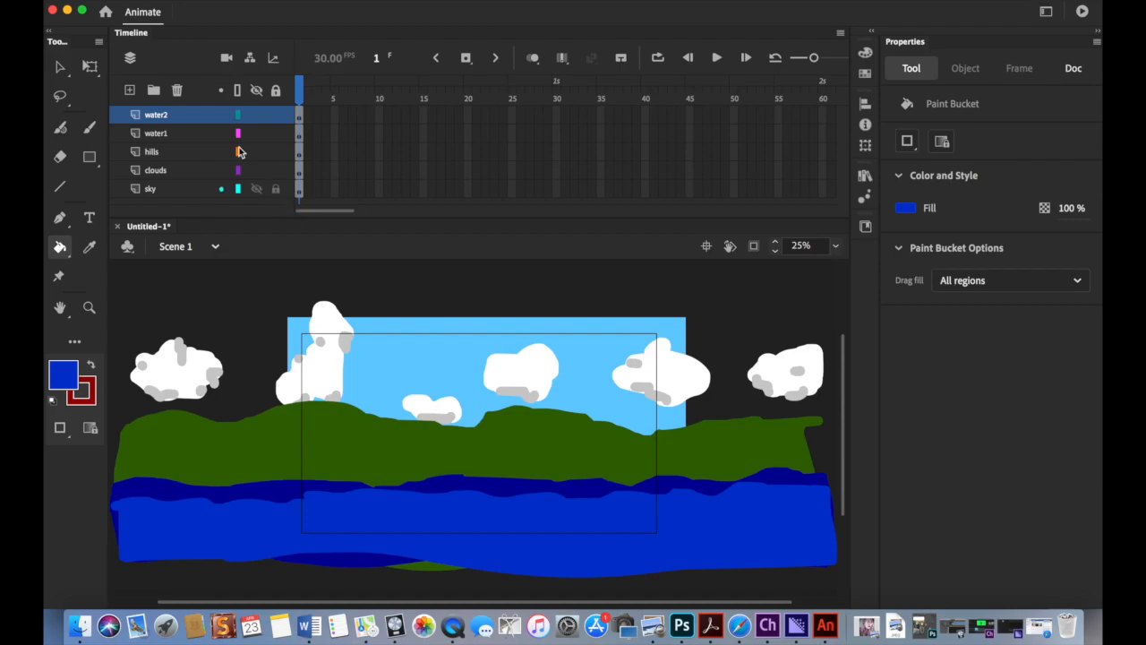
Add a new layer above water2 and name it boat.
{"action": "left_click", "coordinate": [130, 91]}
{"action": "double_click", "coordinate": [158, 114]}
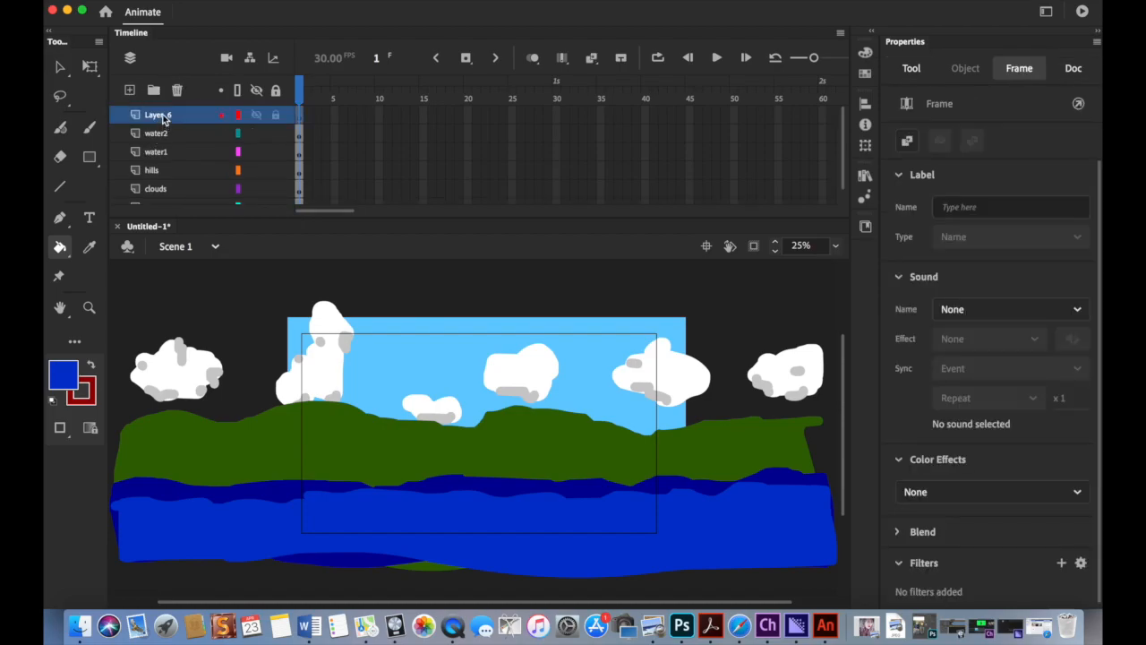
{"action": "type", "text": "boat"}
{"action": "left_click", "coordinate": [205, 307]}
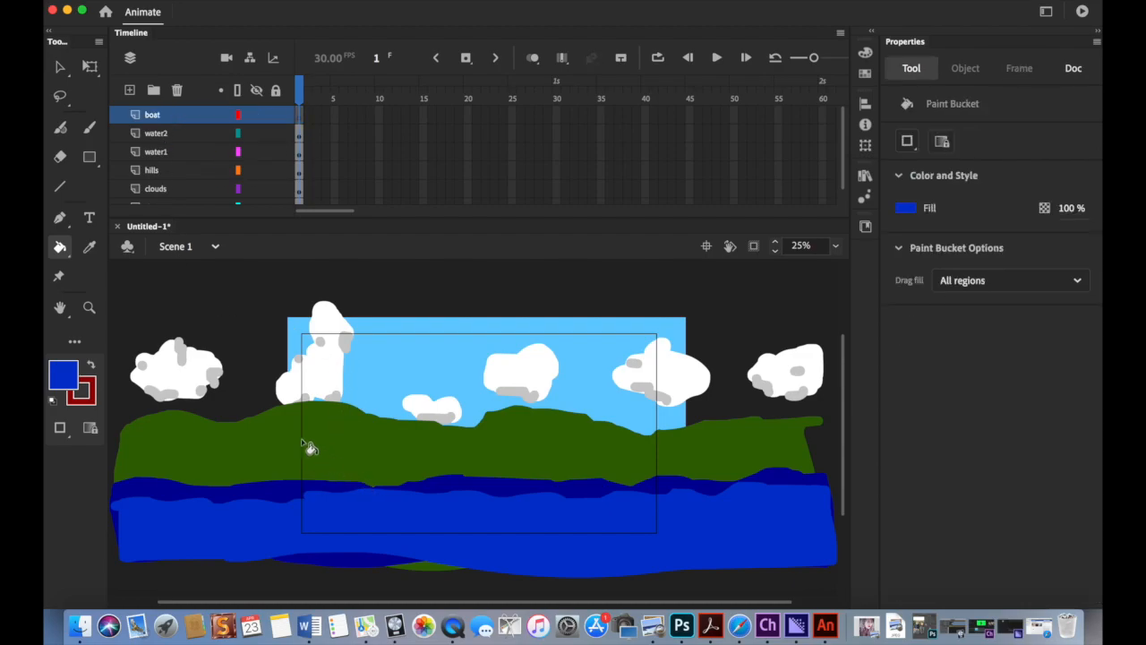
Switch to the Classic Brush with a black fill for drawing on the boat layer.
{"action": "left_click", "coordinate": [90, 129]}
{"action": "left_click", "coordinate": [72, 383]}
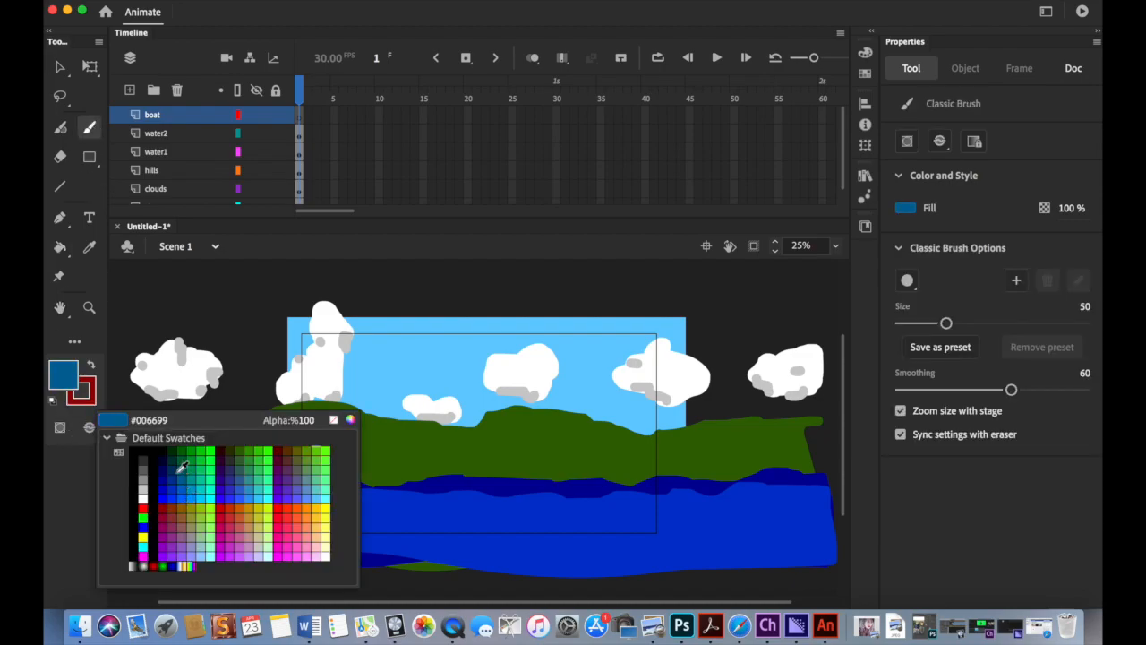
{"action": "left_click", "coordinate": [164, 447]}
{"action": "left_click_drag", "start_coordinate": [945, 323], "coordinate": [906, 324]}
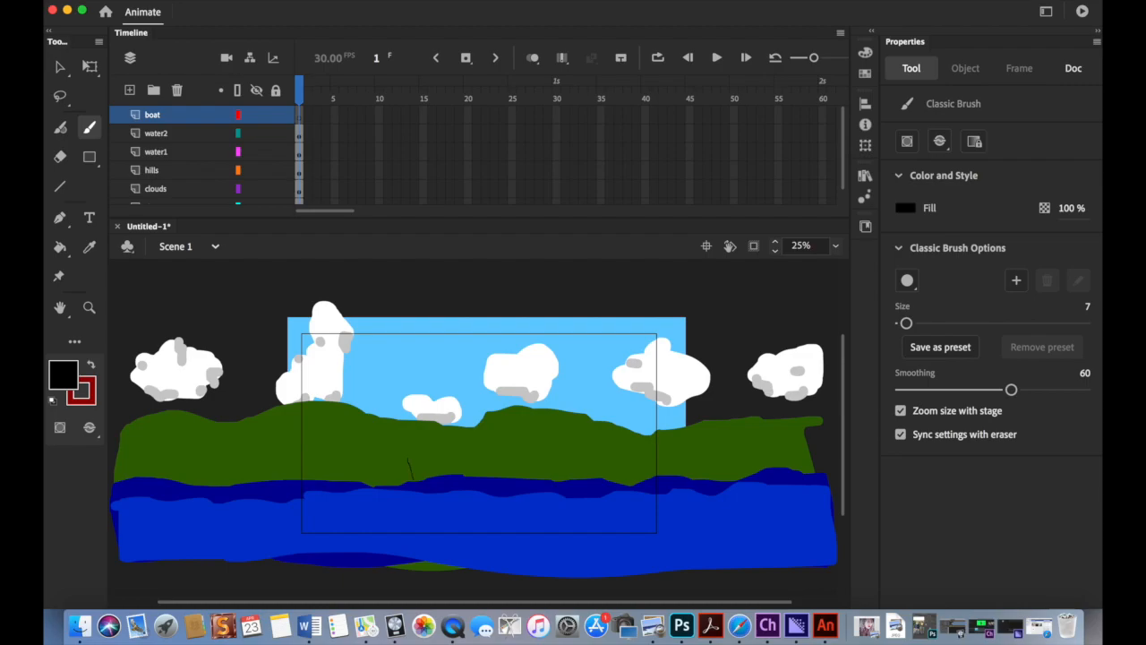
{"action": "left_click", "coordinate": [211, 4]}
{"action": "left_click", "coordinate": [193, 6]}
{"action": "left_click_drag", "start_coordinate": [908, 324], "coordinate": [934, 323]}
{"action": "left_click_drag", "start_coordinate": [387, 474], "coordinate": [421, 506]}
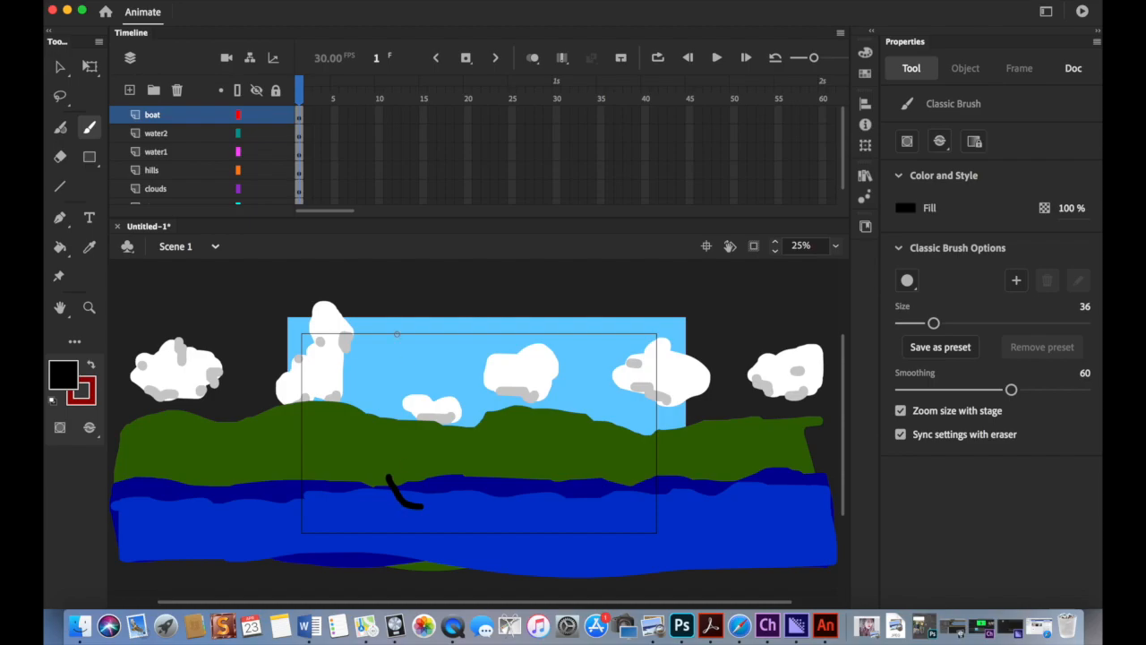
{"action": "left_click", "coordinate": [170, 1]}
{"action": "left_click", "coordinate": [184, 5]}
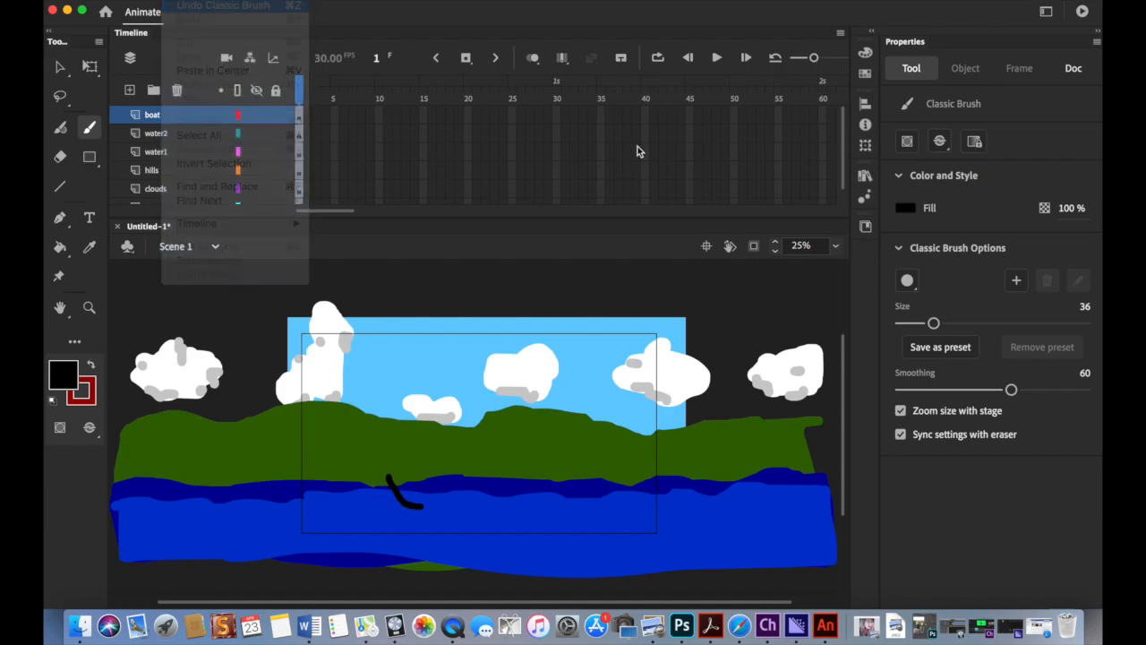
Set the brush size to 19 and draw the boat's curved hull with raised ends and a deck line on the water.
{"action": "left_click_drag", "start_coordinate": [933, 323], "coordinate": [917, 323]}
{"action": "mouse_move", "coordinate": [392, 467]}
{"action": "left_mouse_down"}
{"action": "mouse_move", "coordinate": [406, 500]}
{"action": "mouse_move", "coordinate": [485, 513]}
{"action": "mouse_move", "coordinate": [517, 497]}
{"action": "mouse_move", "coordinate": [536, 465]}
{"action": "left_mouse_up"}
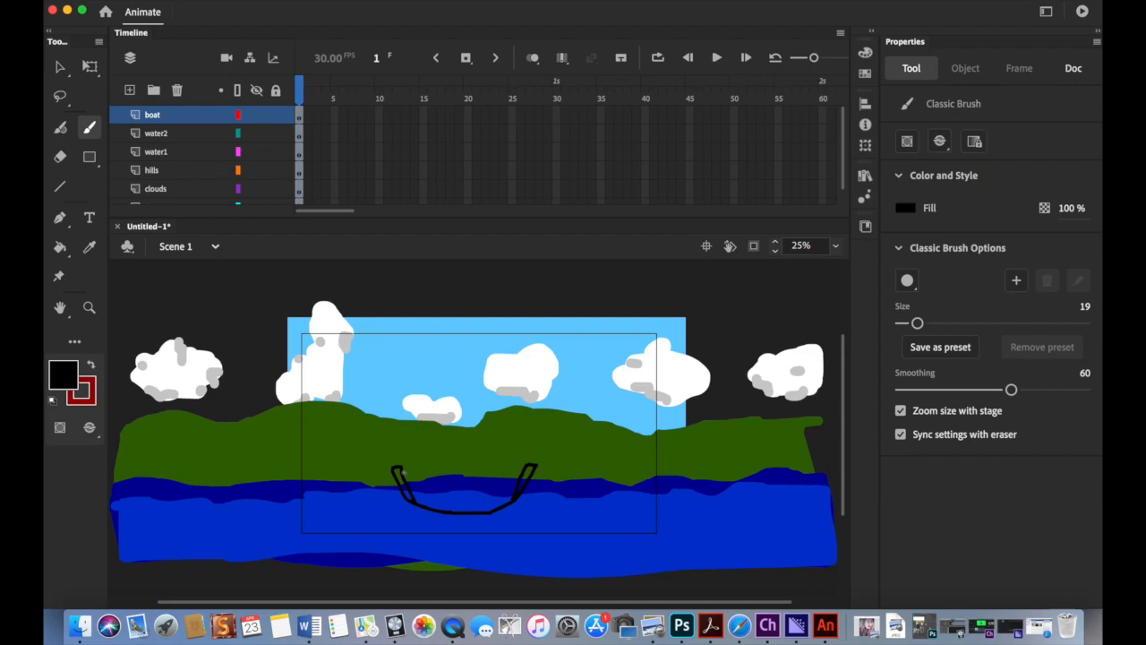
{"action": "left_click_drag", "start_coordinate": [405, 472], "coordinate": [520, 468]}
Brush a stepped cabin on the boat's deck and a single-line mast beside it, undoing the extra mast line.
{"action": "mouse_move", "coordinate": [454, 460]}
{"action": "left_mouse_down"}
{"action": "mouse_move", "coordinate": [495, 452]}
{"action": "mouse_move", "coordinate": [497, 466]}
{"action": "left_mouse_up"}
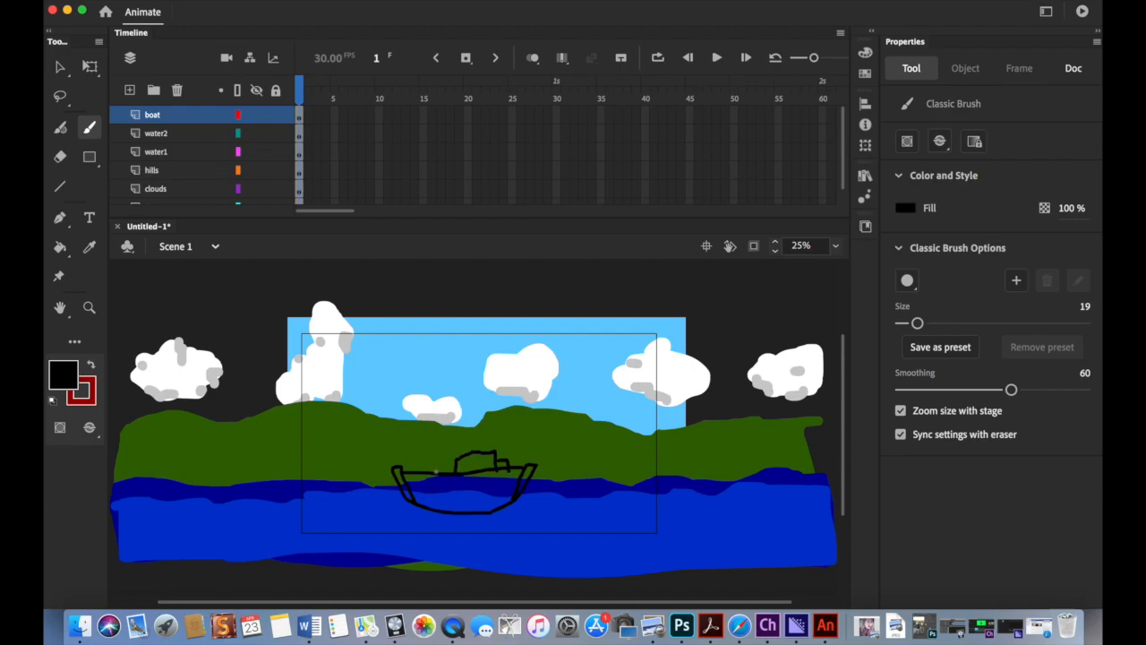
{"action": "mouse_move", "coordinate": [441, 470]}
{"action": "left_mouse_down"}
{"action": "mouse_move", "coordinate": [448, 369]}
{"action": "mouse_move", "coordinate": [454, 466]}
{"action": "left_mouse_up"}
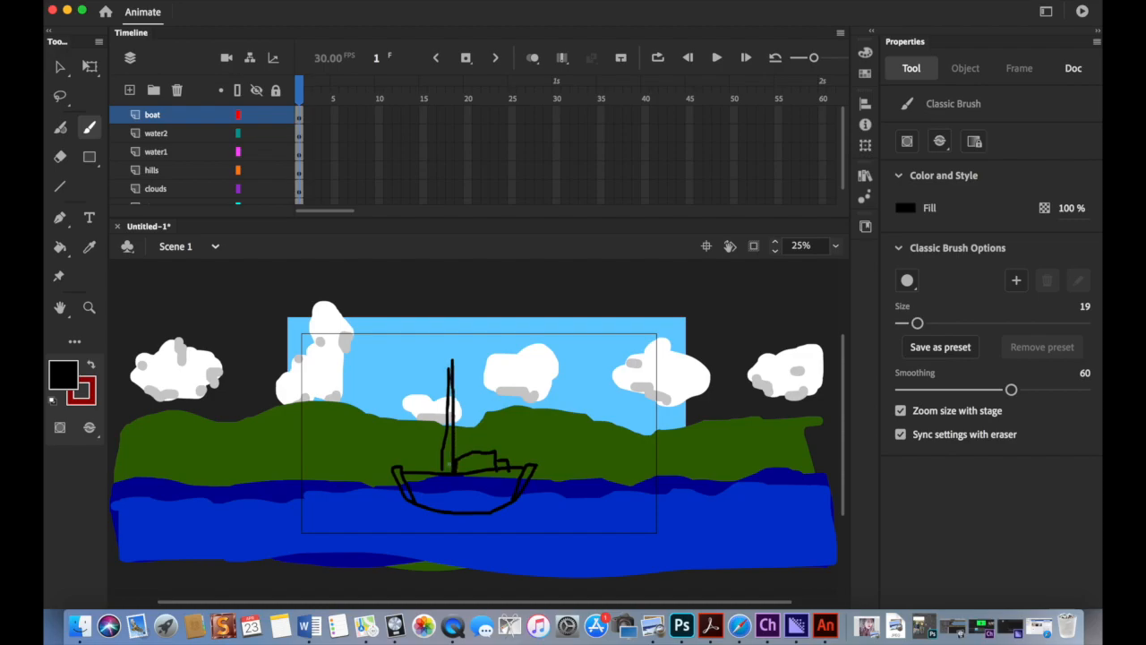
{"action": "left_click", "coordinate": [189, 3]}
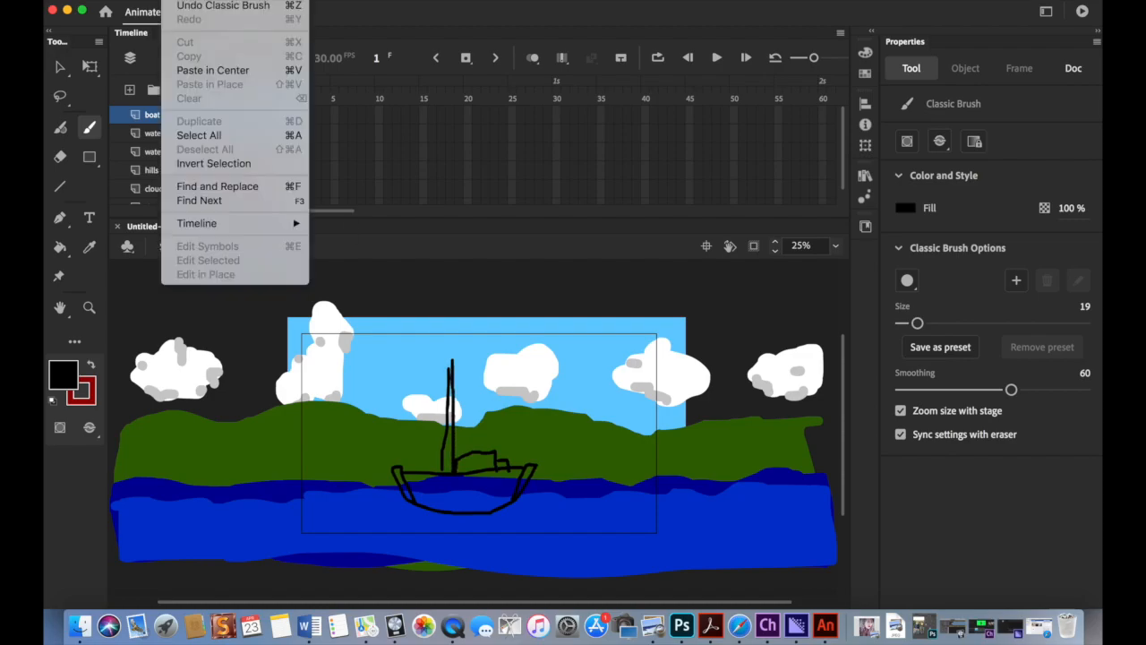
{"action": "left_click", "coordinate": [183, 5]}
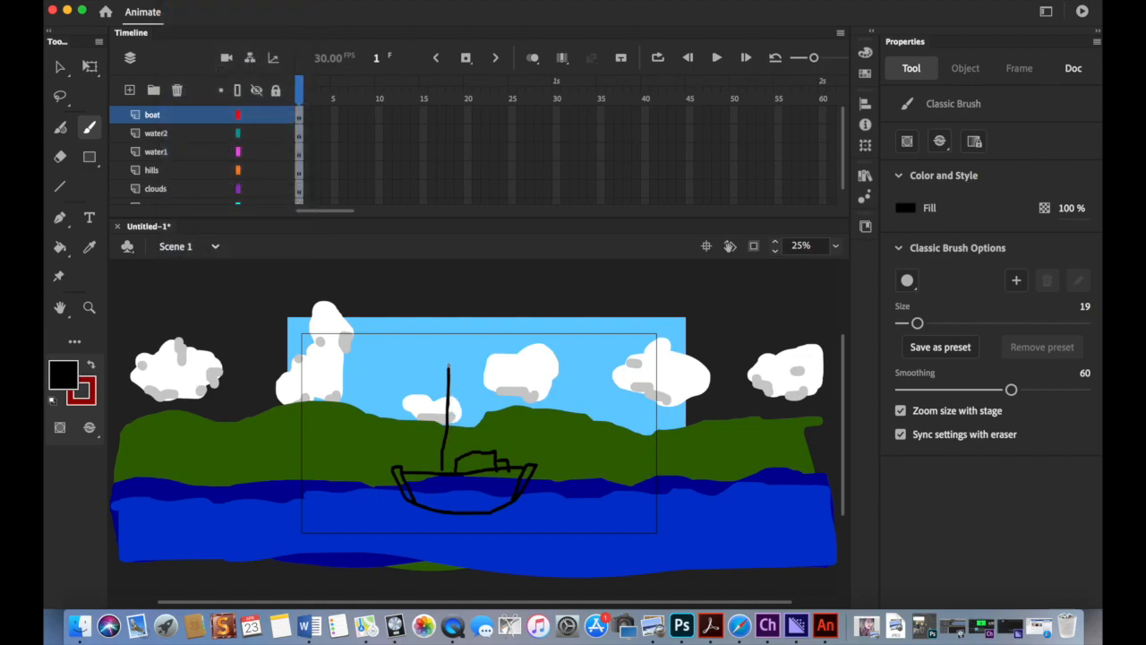
{"action": "left_click_drag", "start_coordinate": [448, 354], "coordinate": [475, 359]}
{"action": "left_click_drag", "start_coordinate": [470, 366], "coordinate": [453, 376]}
{"action": "left_click", "coordinate": [171, 0]}
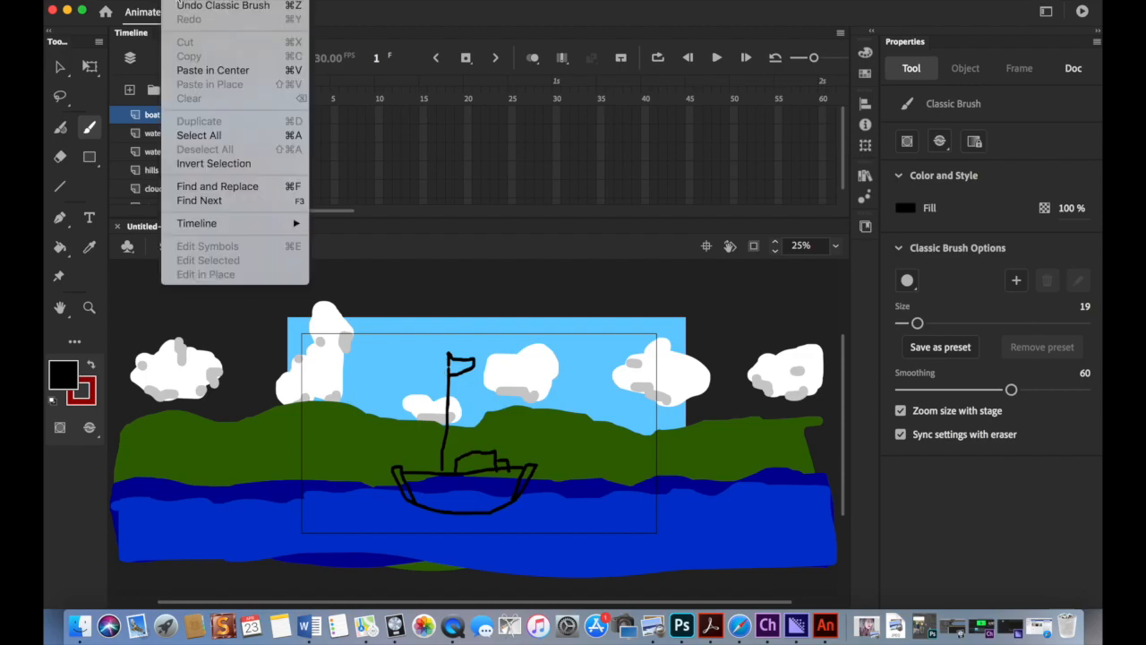
{"action": "left_click", "coordinate": [199, 4]}
Brush a small triangular flag at the masthead and a triangular sail with a horizontal boom, both on the mast's left side, undoing unwanted sail curves.
{"action": "mouse_move", "coordinate": [448, 370]}
{"action": "left_mouse_down"}
{"action": "mouse_move", "coordinate": [429, 382]}
{"action": "mouse_move", "coordinate": [448, 383]}
{"action": "left_mouse_up"}
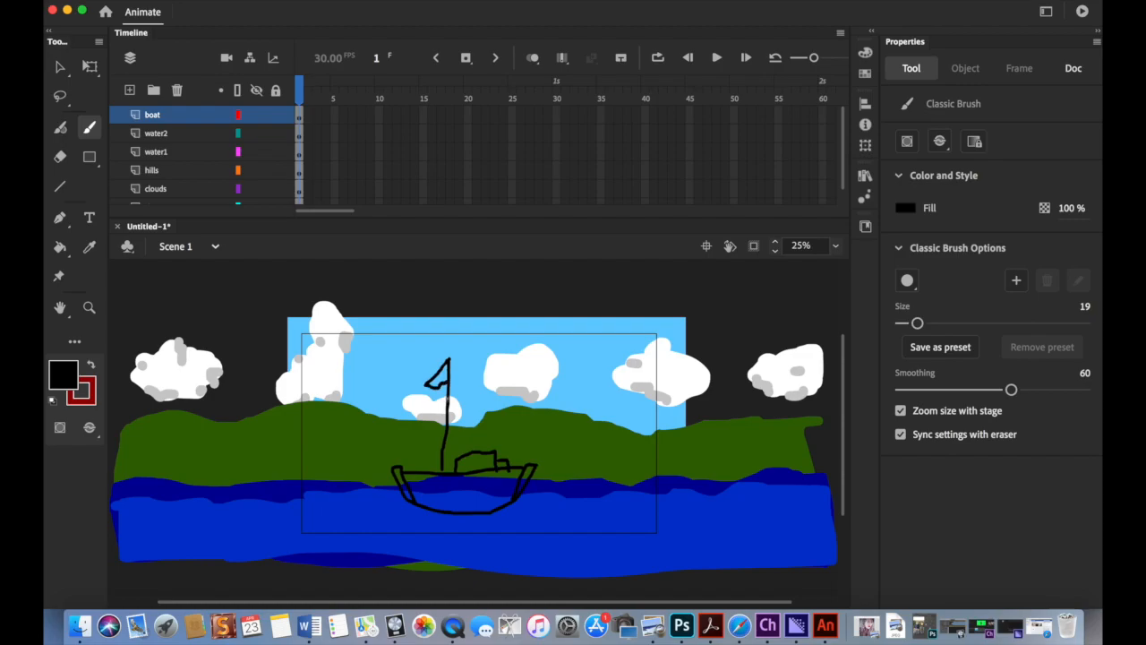
{"action": "mouse_move", "coordinate": [443, 455]}
{"action": "left_mouse_down"}
{"action": "mouse_move", "coordinate": [356, 453]}
{"action": "mouse_move", "coordinate": [379, 439]}
{"action": "mouse_move", "coordinate": [394, 401]}
{"action": "mouse_move", "coordinate": [424, 388]}
{"action": "left_mouse_up"}
{"action": "left_click", "coordinate": [174, 0]}
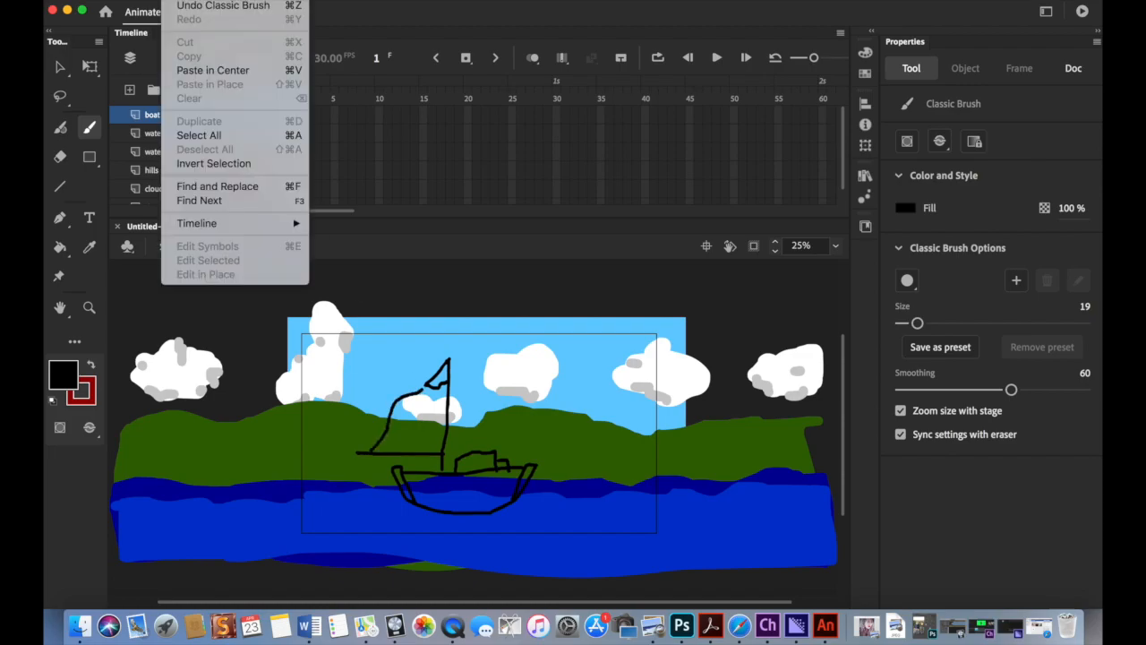
{"action": "left_click", "coordinate": [183, 5]}
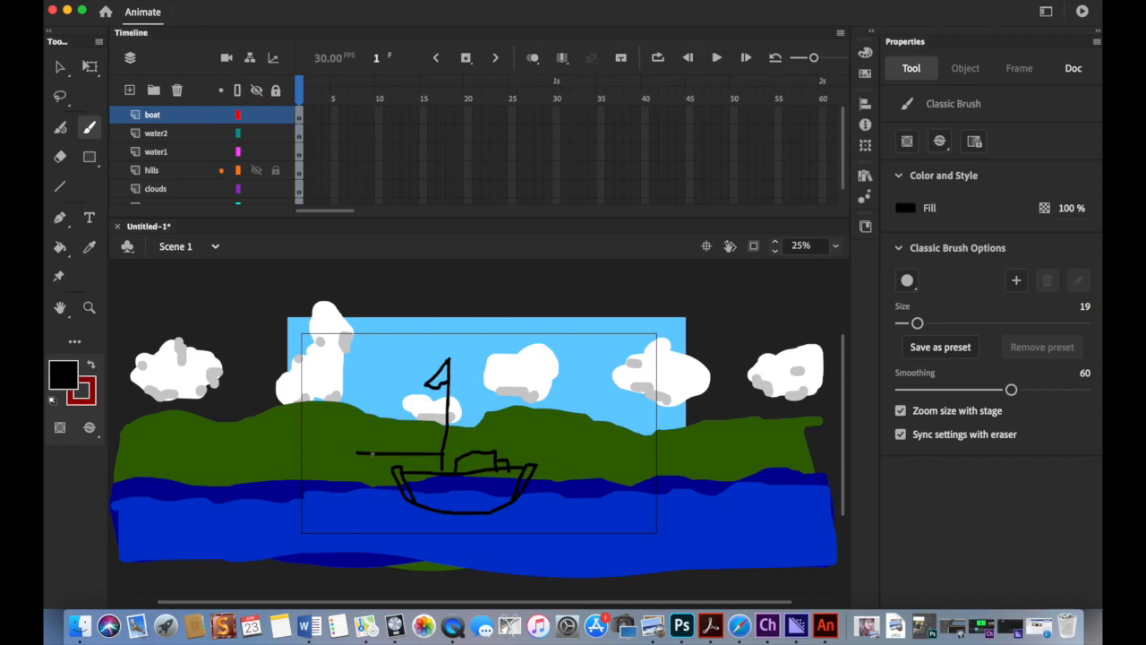
{"action": "left_click_drag", "start_coordinate": [372, 454], "coordinate": [449, 376]}
{"action": "left_click_drag", "start_coordinate": [378, 452], "coordinate": [437, 437]}
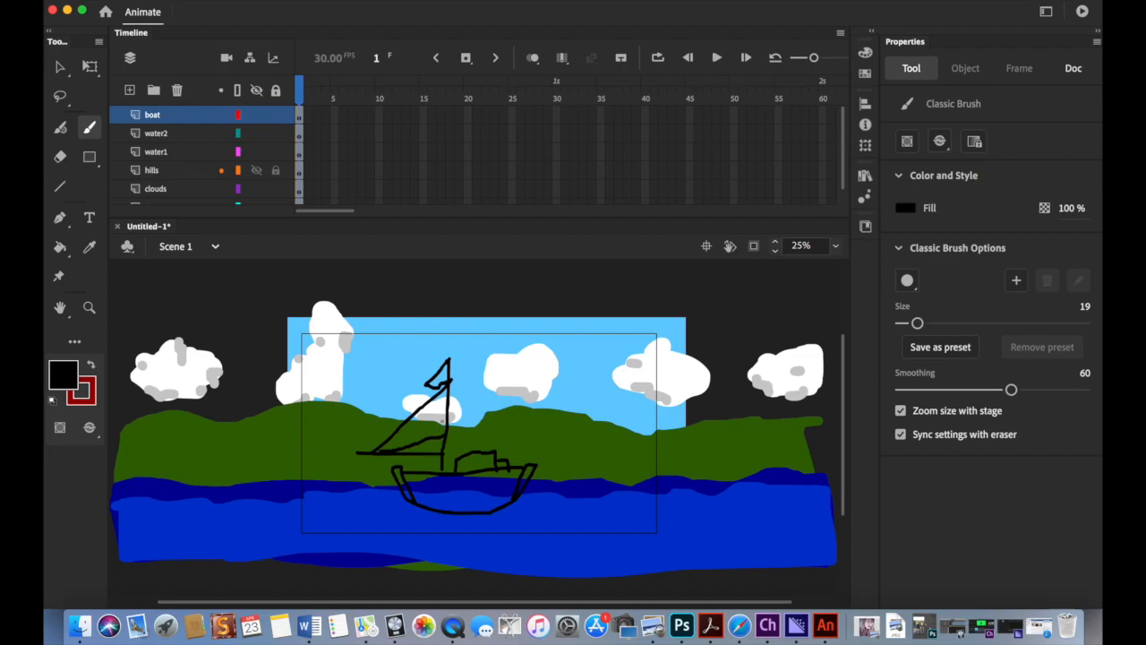
{"action": "left_click", "coordinate": [178, 2]}
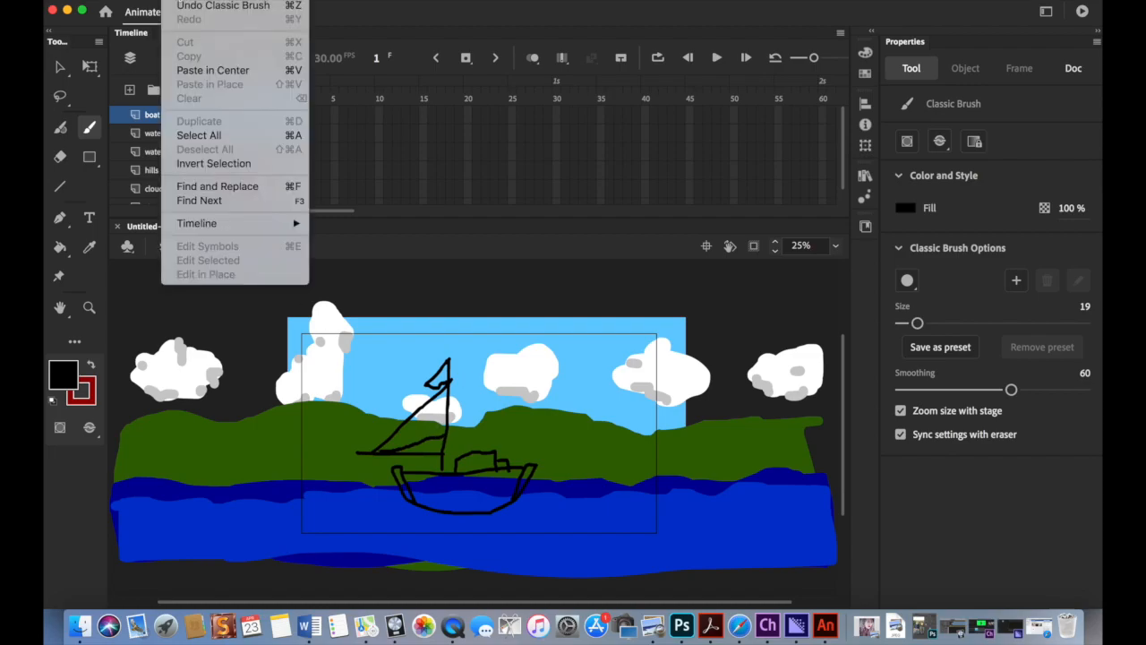
{"action": "left_click", "coordinate": [179, 7]}
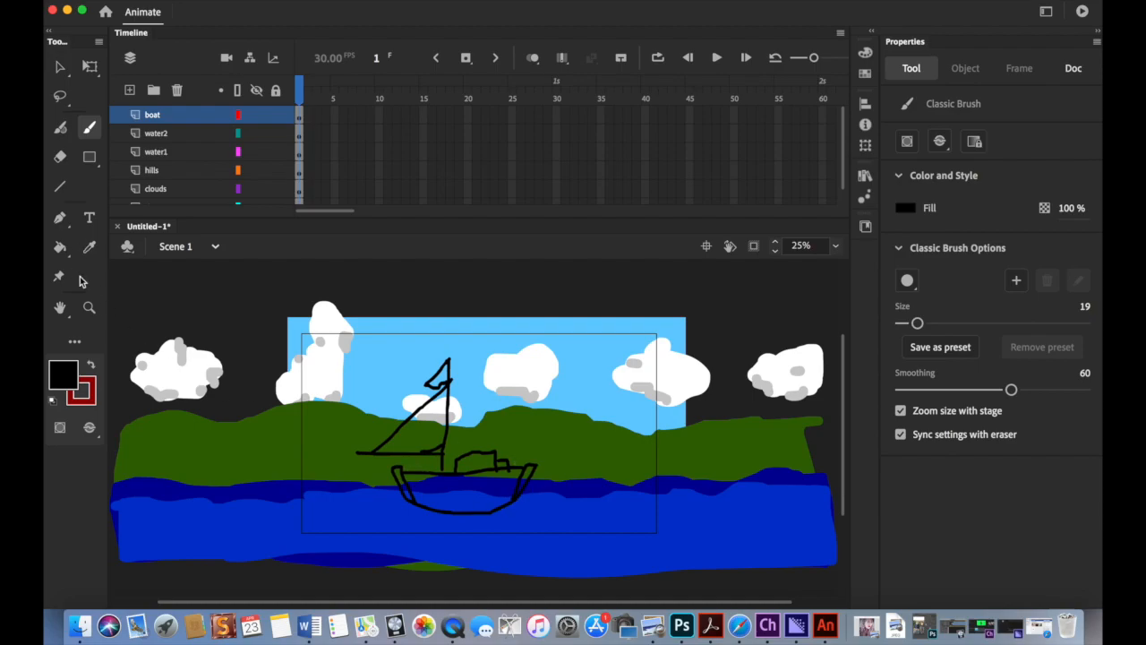
Fill the boat's hull and both raised end pieces with brown #663300 using the Paint Bucket.
{"action": "left_click", "coordinate": [61, 155]}
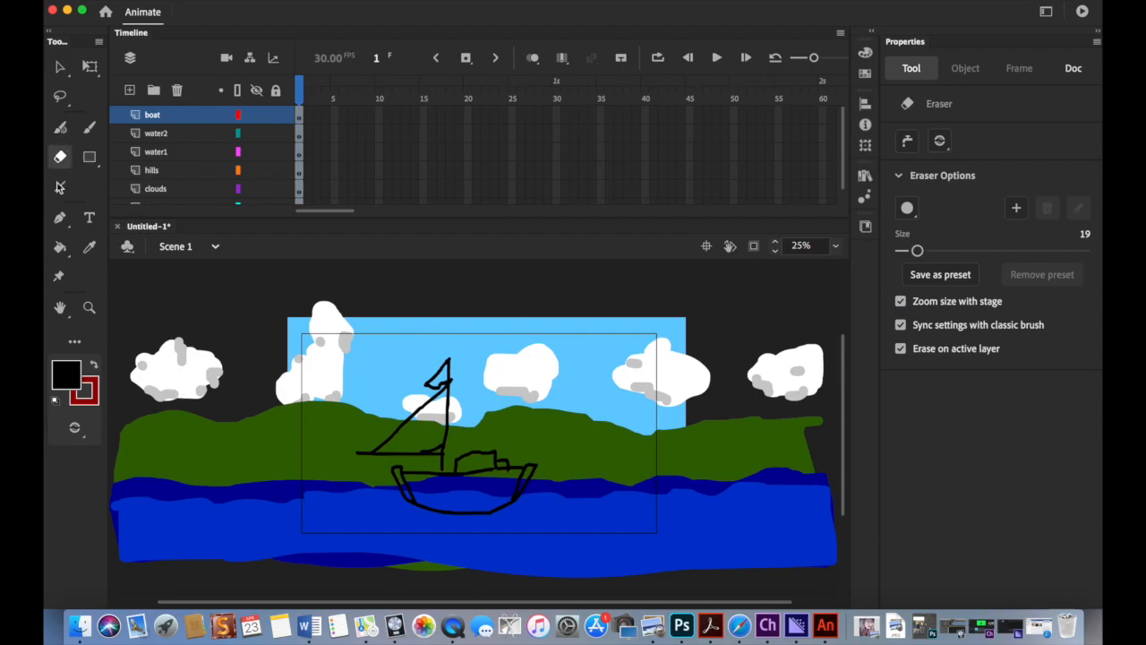
{"action": "left_click", "coordinate": [60, 247]}
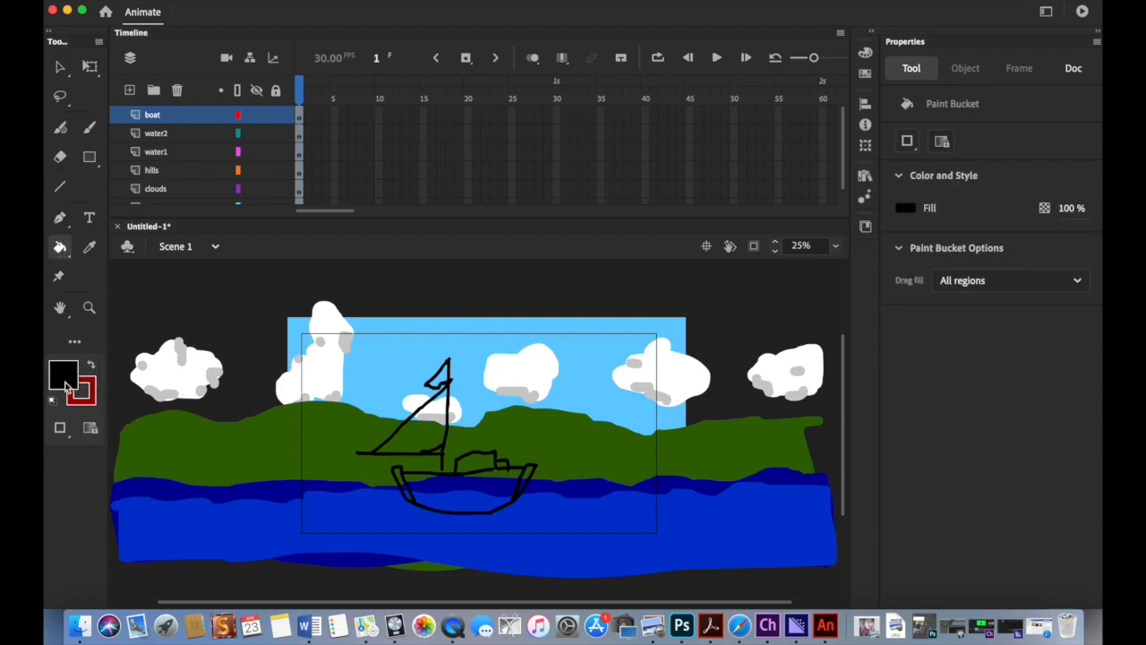
{"action": "left_click", "coordinate": [66, 384]}
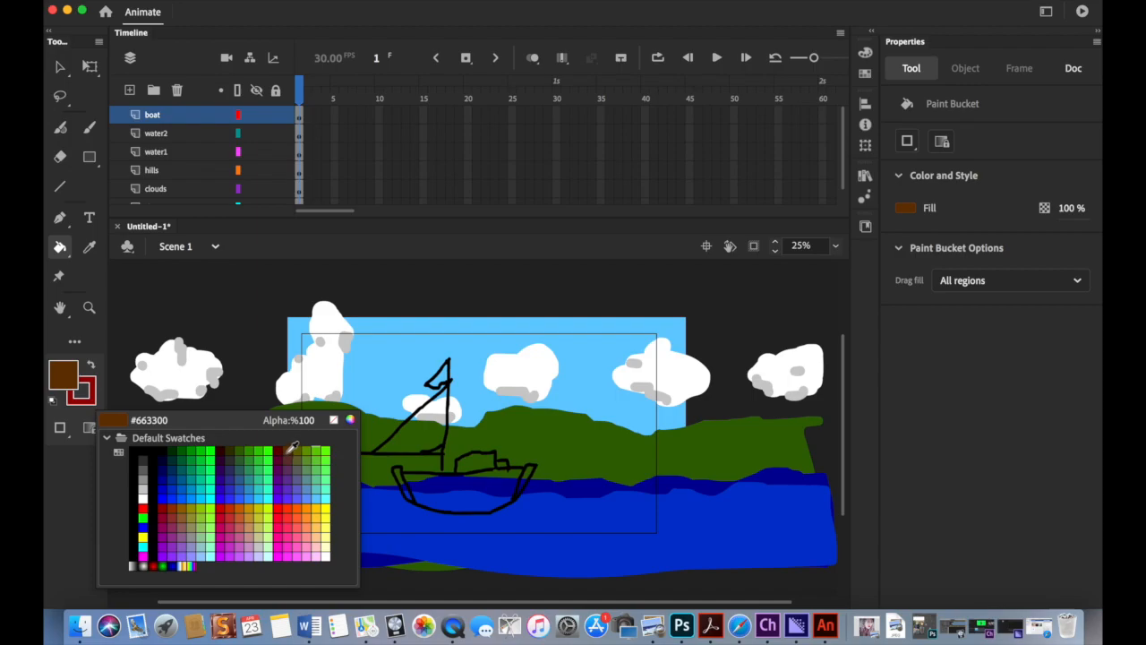
{"action": "left_click", "coordinate": [288, 449]}
{"action": "left_click", "coordinate": [437, 494]}
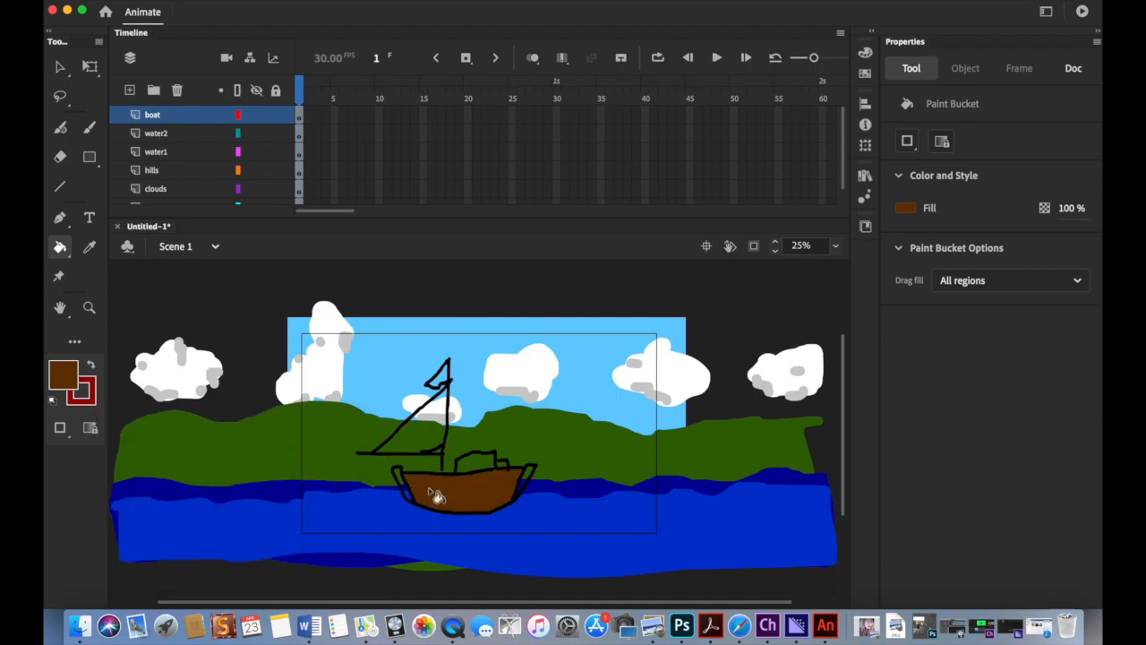
{"action": "left_click", "coordinate": [400, 479]}
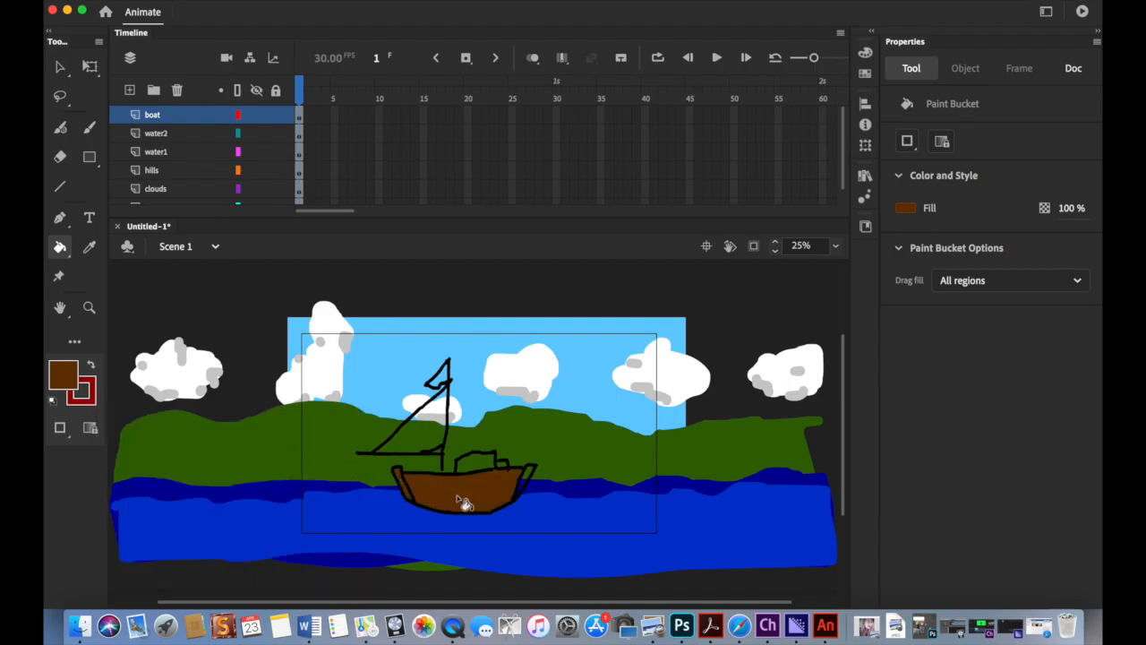
{"action": "left_click", "coordinate": [529, 485]}
Fill the boat's cabin sections with light green and the sail with pale yellow #FFFFCC.
{"action": "left_click", "coordinate": [72, 383]}
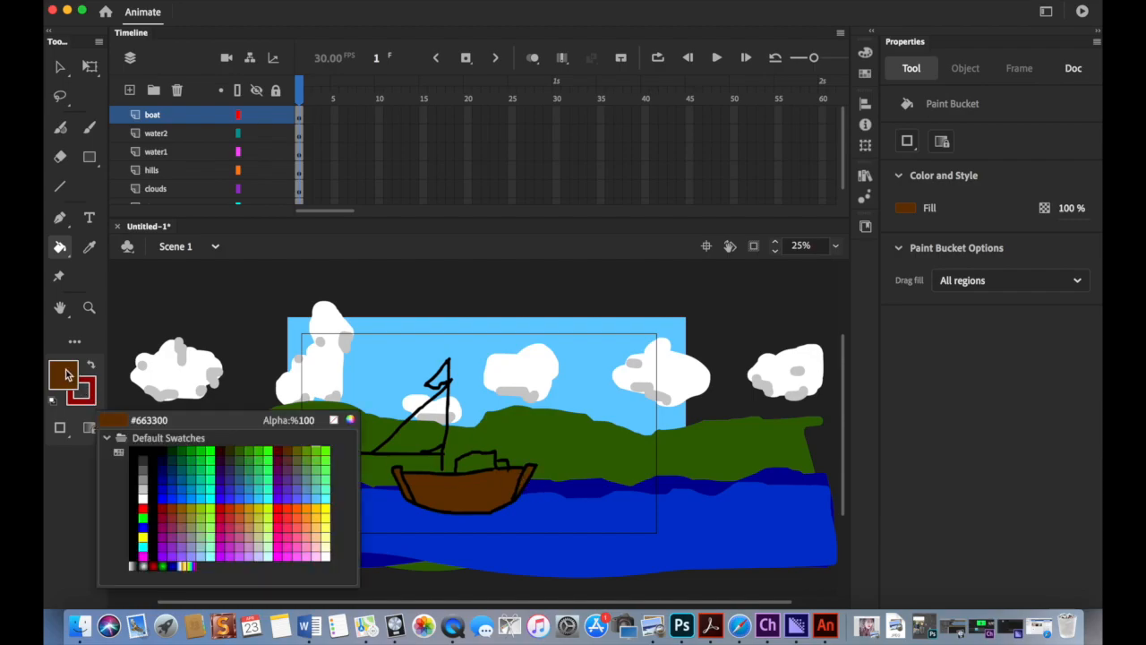
{"action": "left_click", "coordinate": [270, 542]}
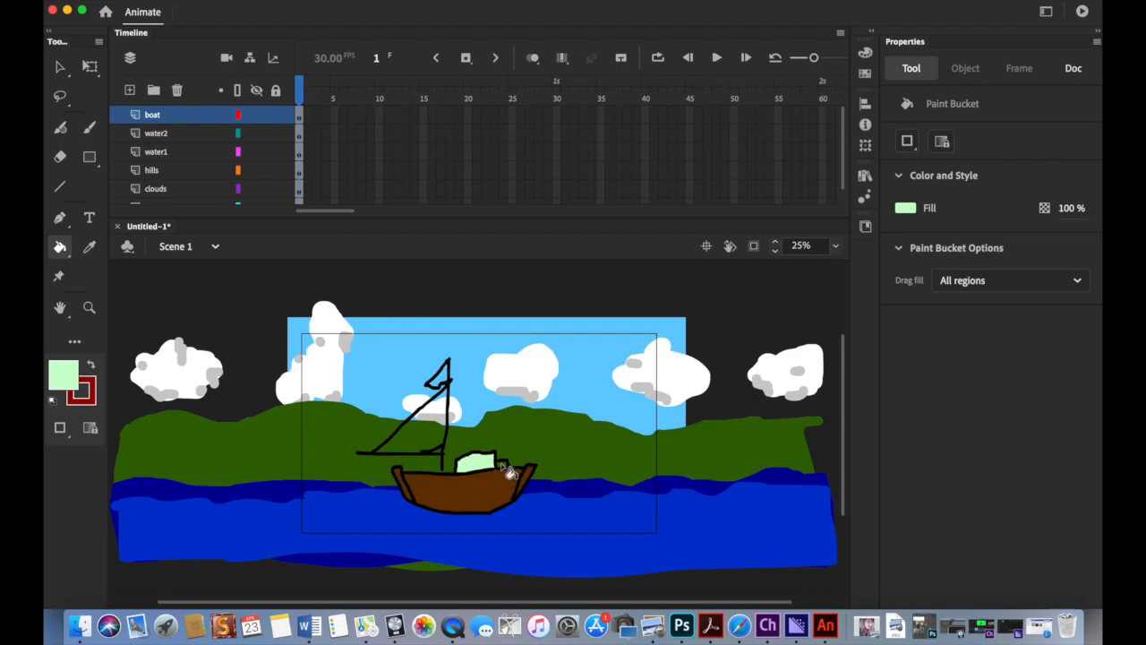
{"action": "left_click", "coordinate": [69, 387]}
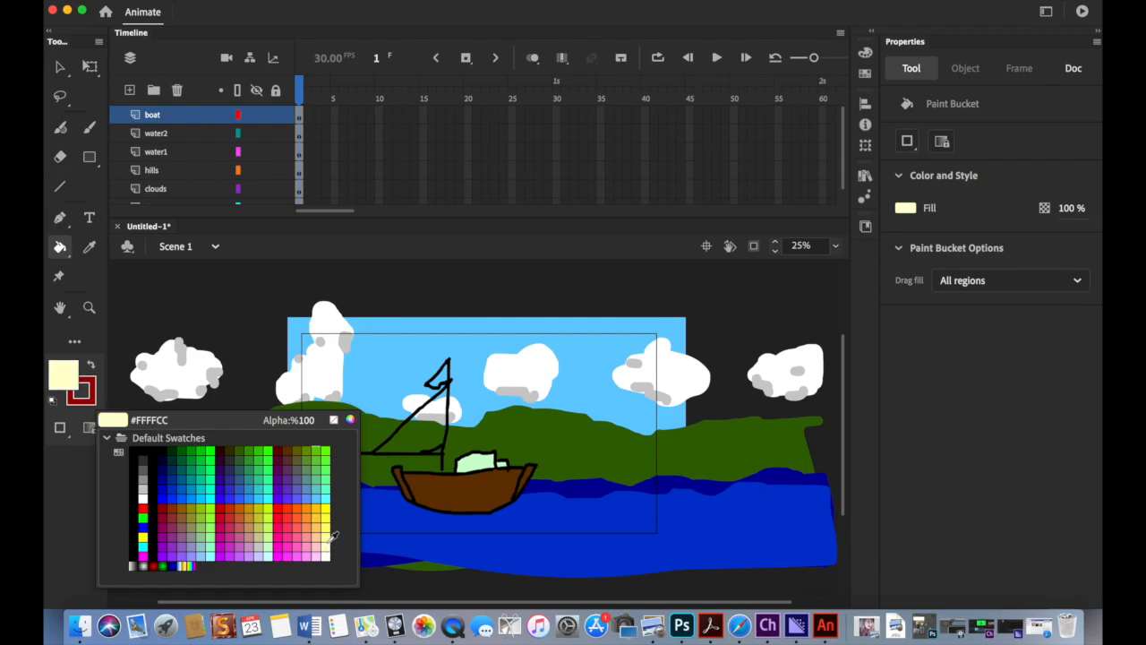
{"action": "left_click", "coordinate": [332, 542]}
{"action": "left_click", "coordinate": [422, 439]}
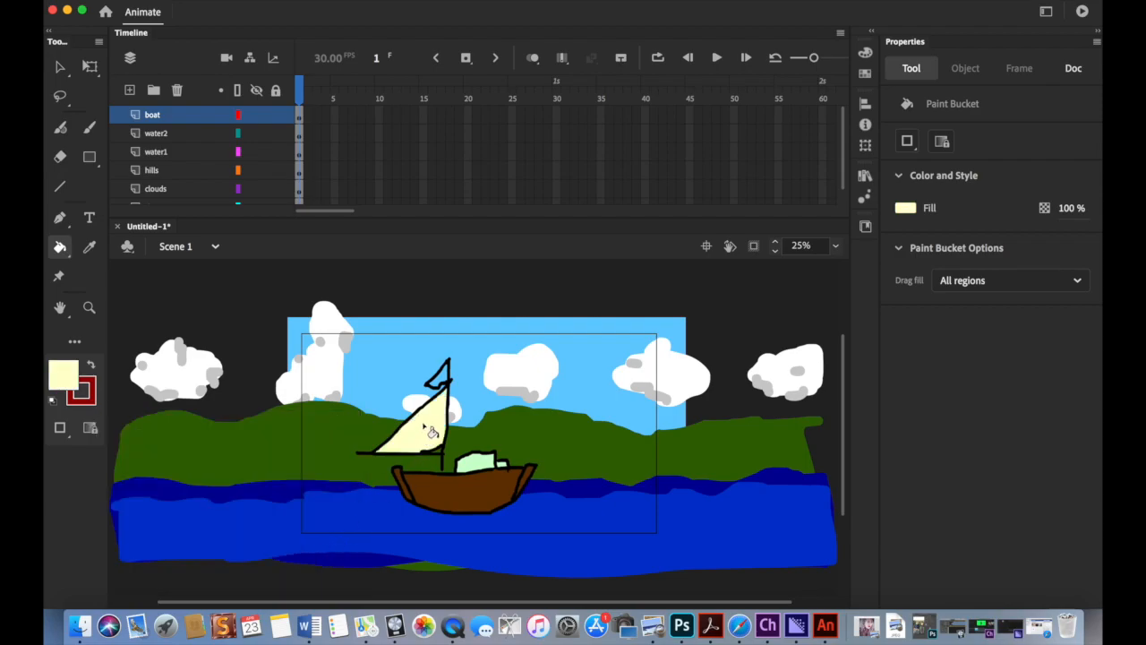
Fill the flag at the masthead with red #CC0000.
{"action": "left_click", "coordinate": [69, 380]}
{"action": "left_click", "coordinate": [223, 514]}
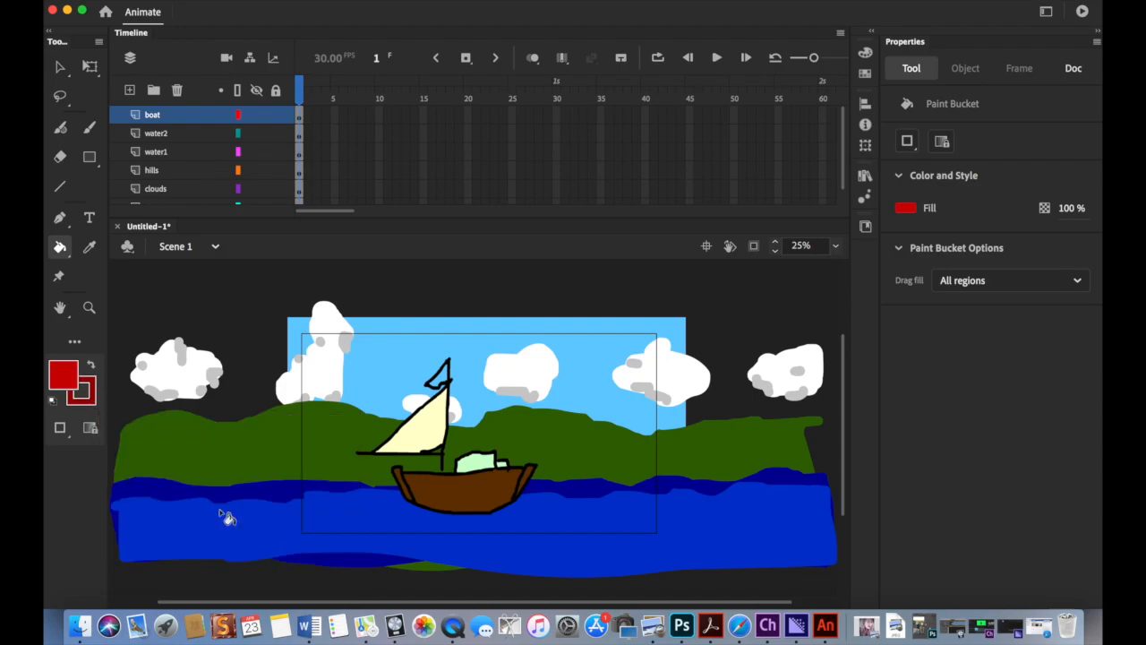
{"action": "left_click", "coordinate": [437, 376]}
Use the Classic Brush with a black fill to draw plank lines along the hull and windows on the cabin.
{"action": "left_click", "coordinate": [90, 127]}
{"action": "left_click", "coordinate": [63, 375]}
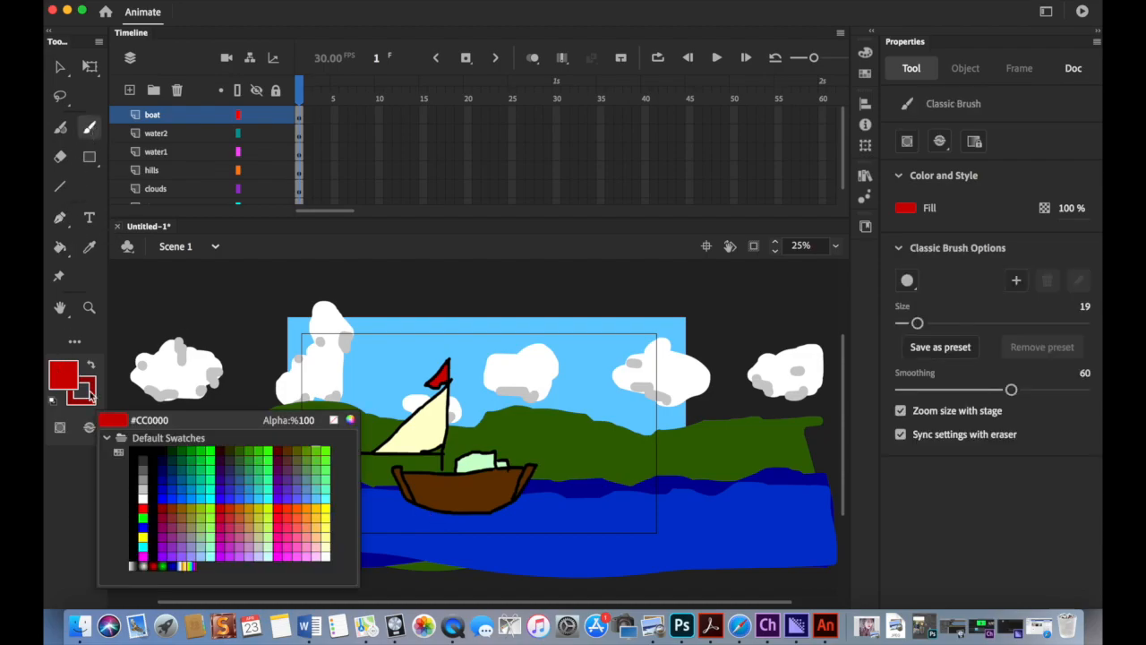
{"action": "left_click", "coordinate": [143, 451]}
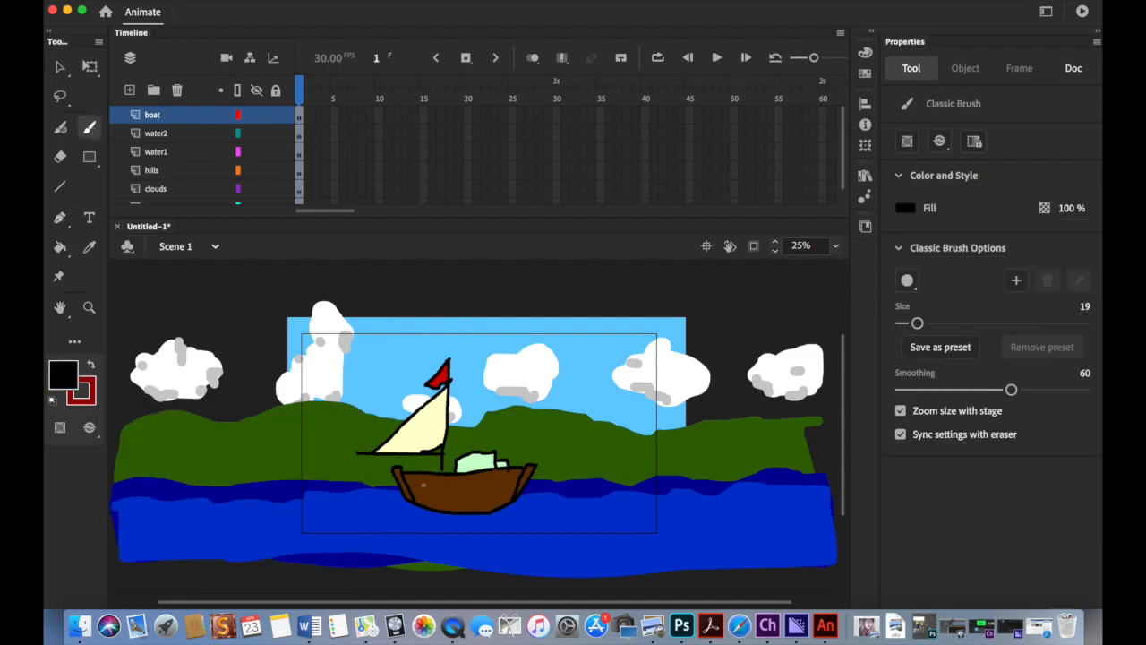
{"action": "left_click_drag", "start_coordinate": [436, 479], "coordinate": [510, 475]}
{"action": "left_click_drag", "start_coordinate": [417, 488], "coordinate": [520, 484]}
{"action": "left_click_drag", "start_coordinate": [414, 497], "coordinate": [514, 487]}
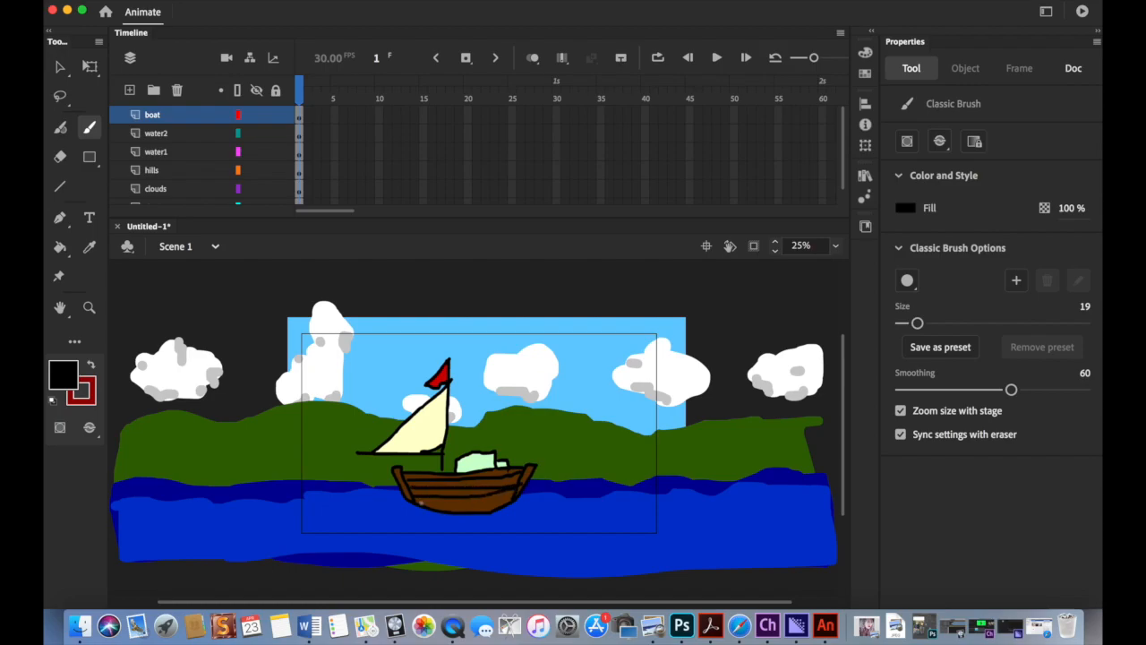
{"action": "left_click_drag", "start_coordinate": [425, 503], "coordinate": [489, 500]}
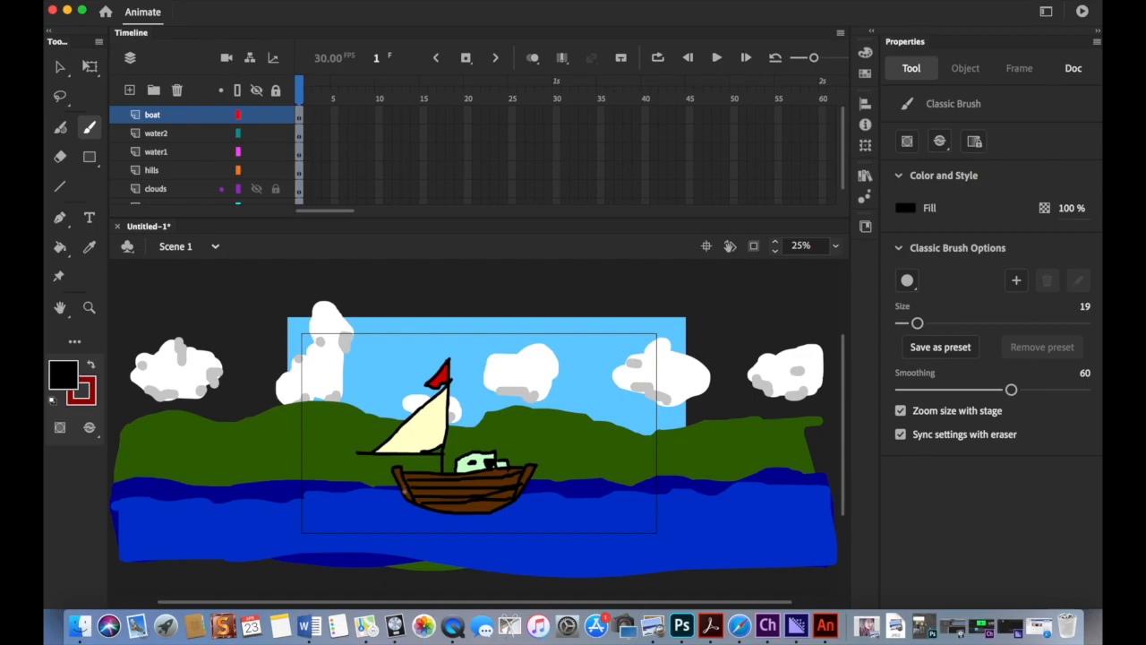
Move the boat layer below water2 so the light blue water covers the hull's bottom, and deselect the artwork.
{"action": "left_click", "coordinate": [177, 121]}
{"action": "left_click_drag", "start_coordinate": [177, 117], "coordinate": [181, 139]}
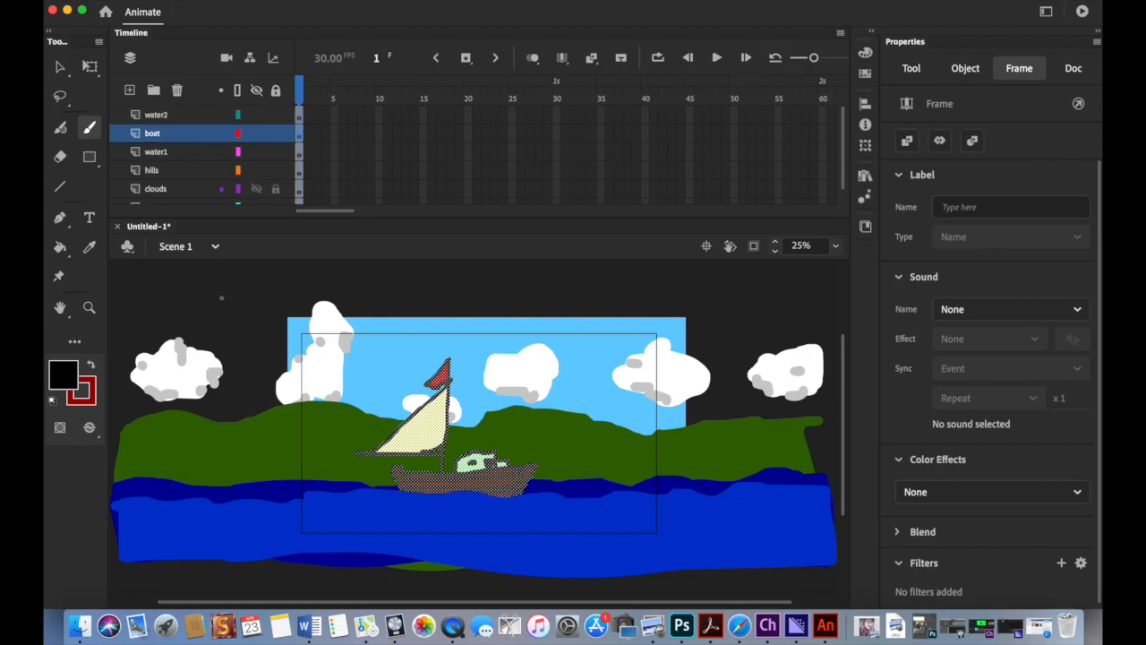
{"action": "left_click", "coordinate": [60, 66]}
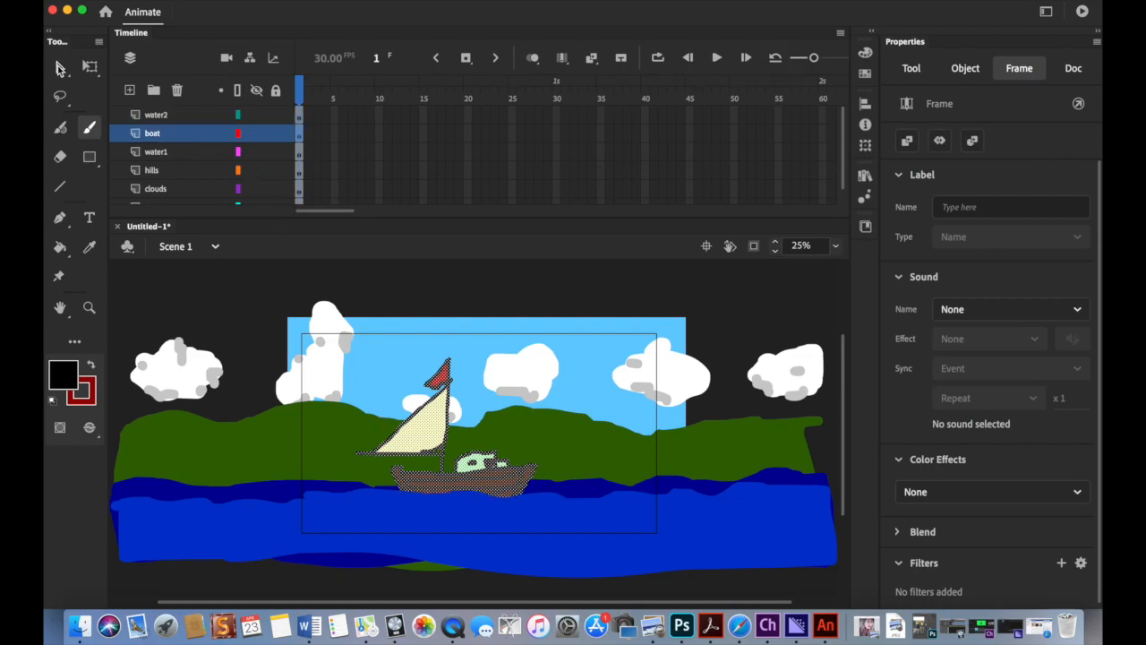
{"action": "left_click", "coordinate": [218, 313]}
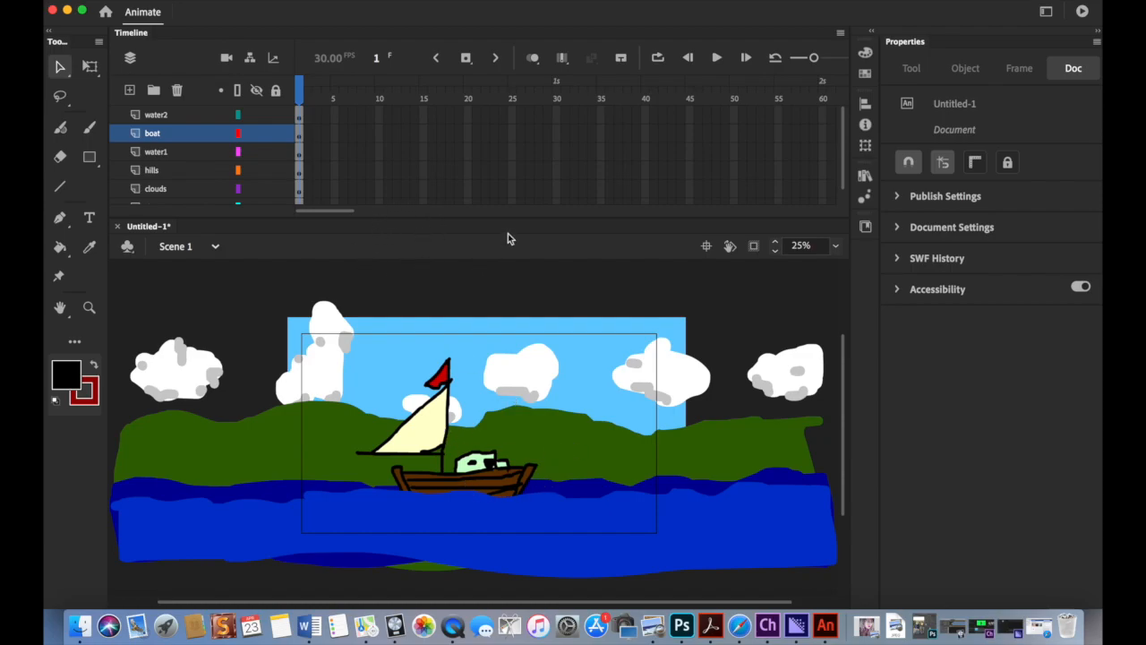
Insert keyframes at frame 60 on the boat, water1, hills, clouds and sky layers, and return the playhead to frame 1.
{"action": "scroll", "coordinate": [644, 194], "scroll_direction": "down", "scroll_amount": 1}
{"action": "scroll", "coordinate": [645, 193], "scroll_direction": "right", "scroll_amount": 5}
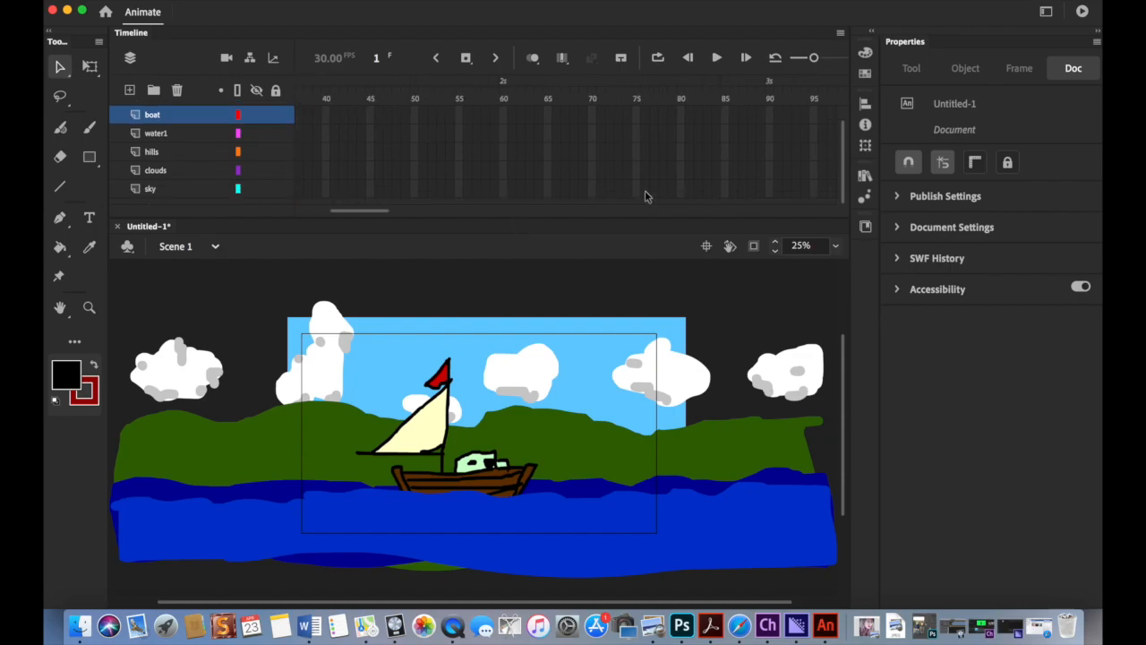
{"action": "scroll", "coordinate": [646, 194], "scroll_direction": "left", "scroll_amount": 3}
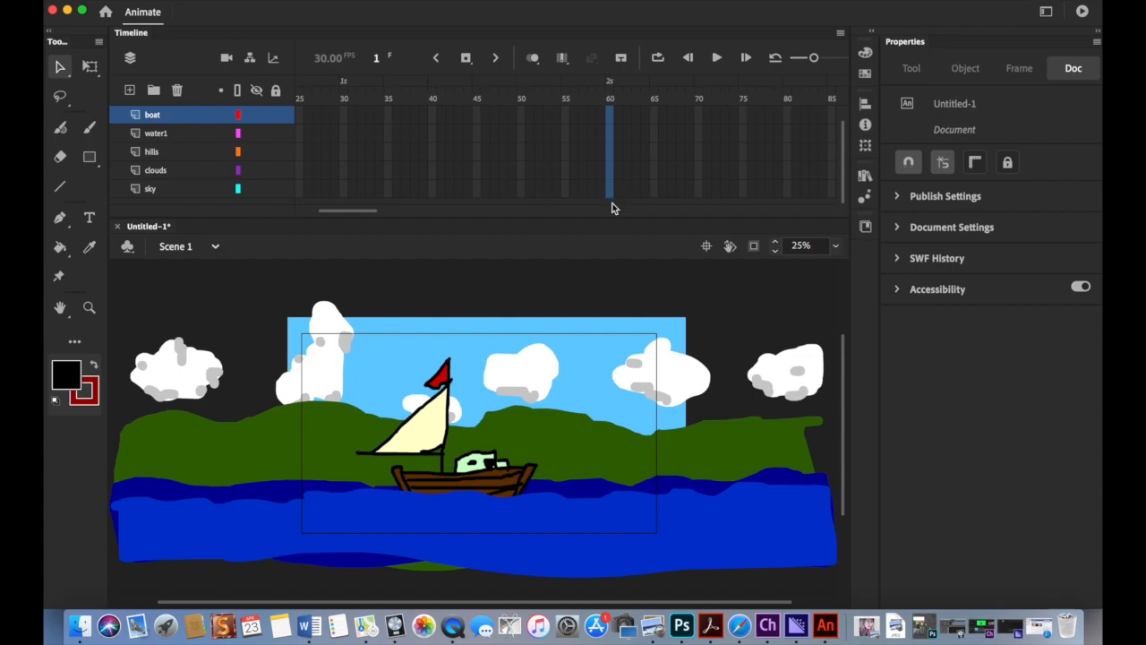
{"action": "left_click_drag", "start_coordinate": [613, 206], "coordinate": [612, 207]}
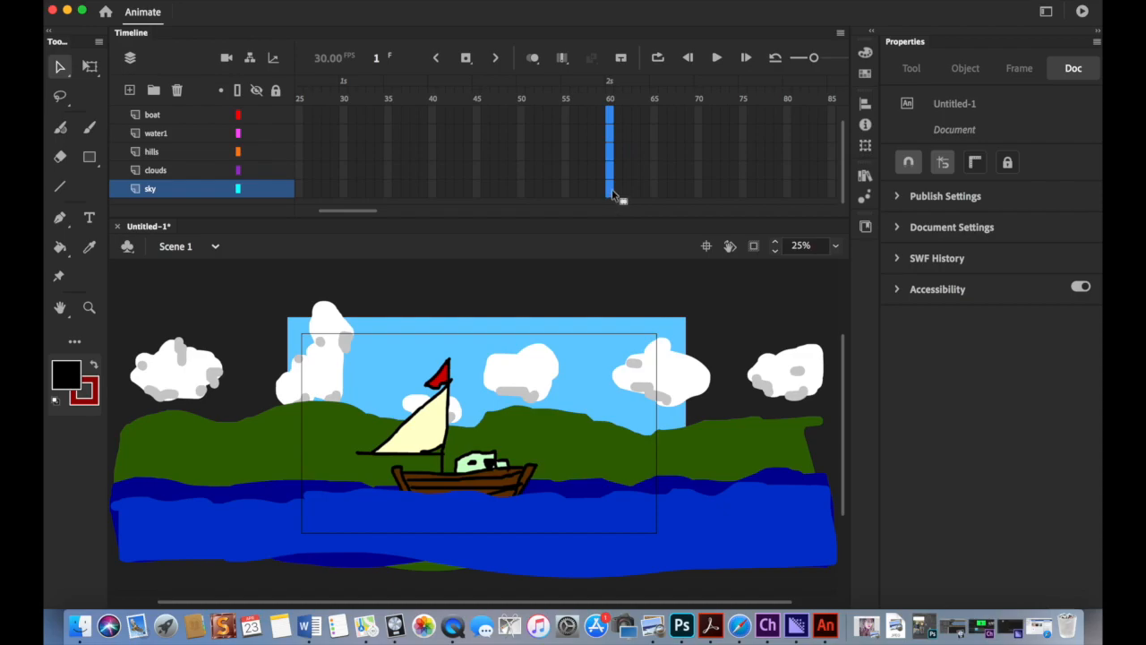
{"action": "right_click", "coordinate": [610, 177]}
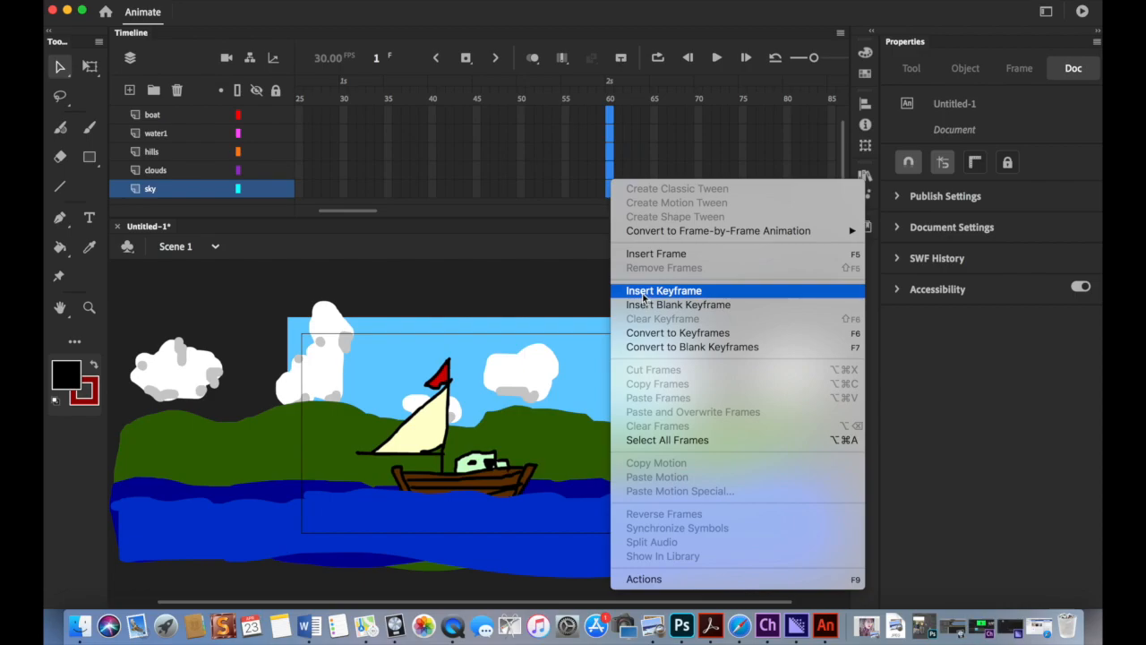
{"action": "left_click", "coordinate": [644, 291]}
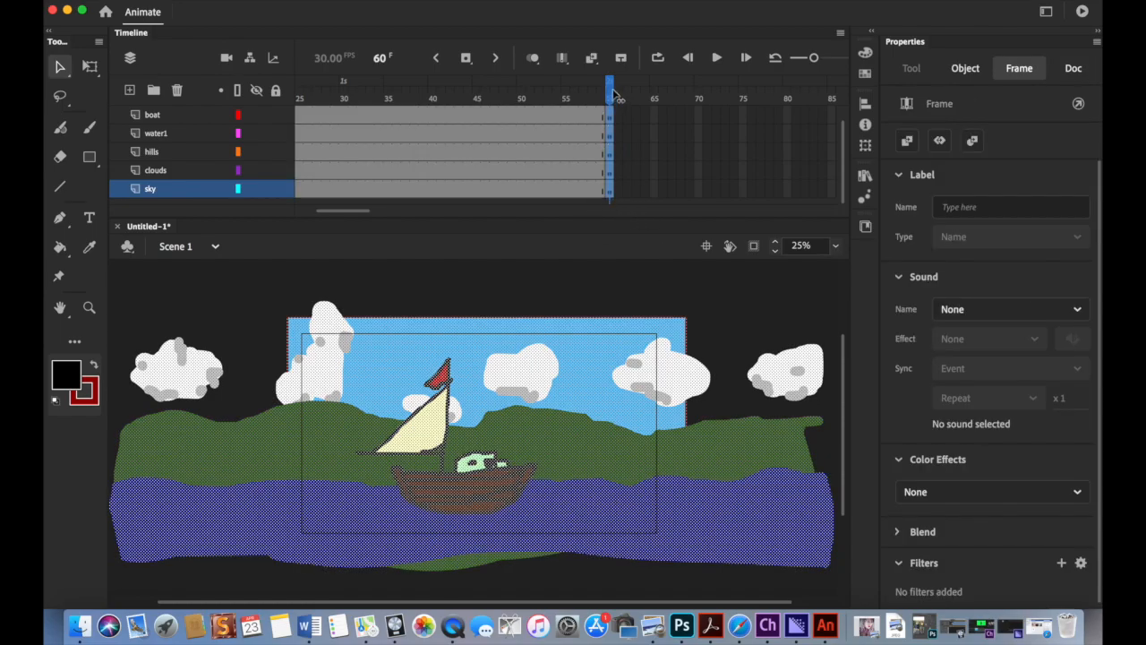
{"action": "left_click", "coordinate": [645, 172]}
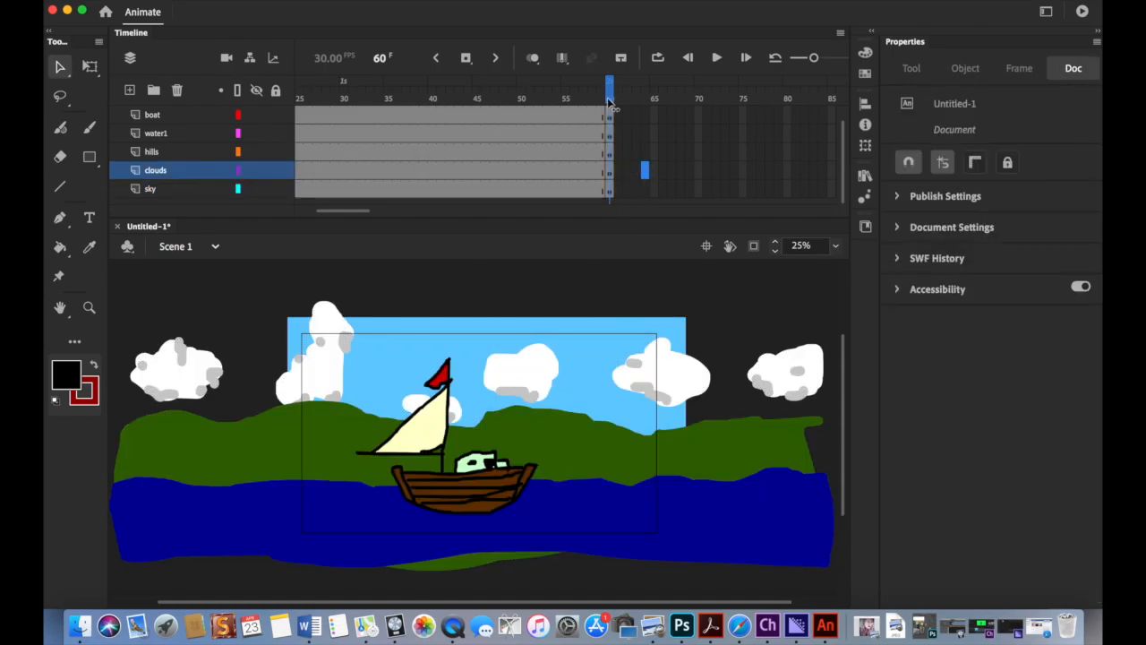
{"action": "left_click_drag", "start_coordinate": [611, 94], "coordinate": [249, 153]}
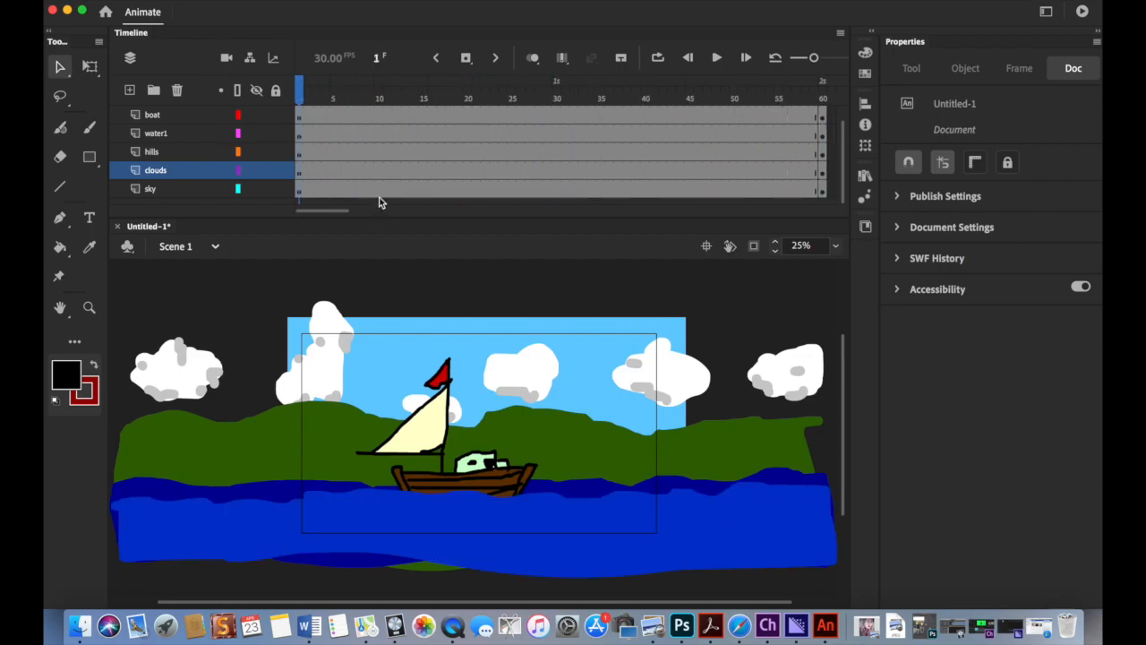
Place the boat just off the stage's right side at frame 1 (X about 1910) and off its left side at frame 60 (X about -1016).
{"action": "left_click", "coordinate": [299, 117]}
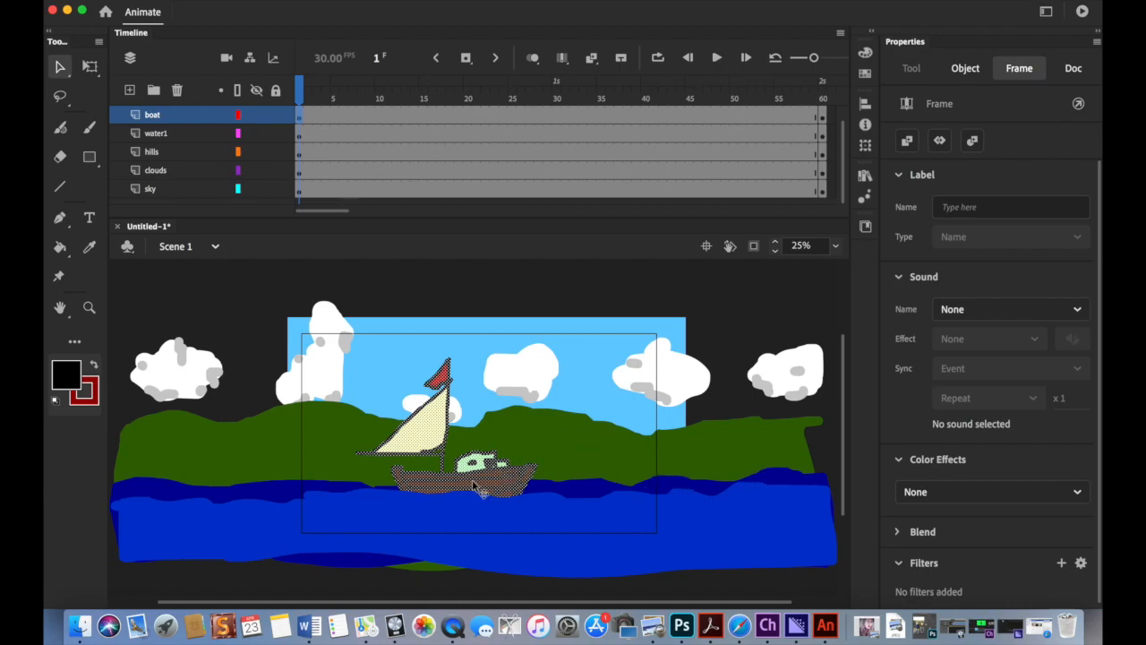
{"action": "left_click", "coordinate": [370, 290]}
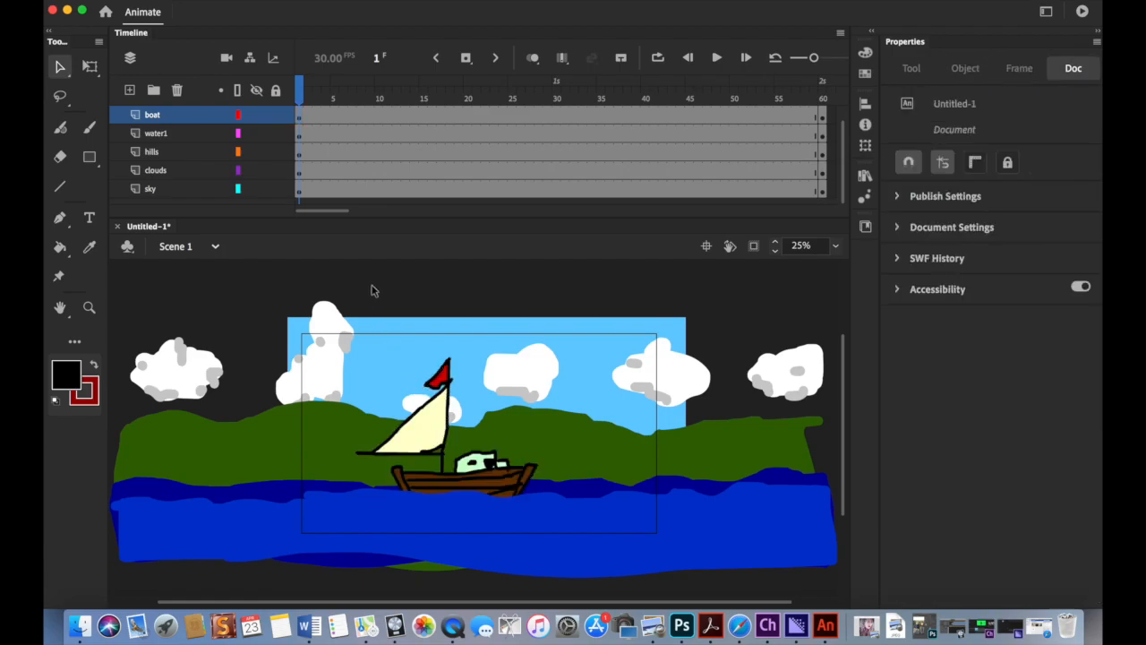
{"action": "left_click", "coordinate": [303, 114]}
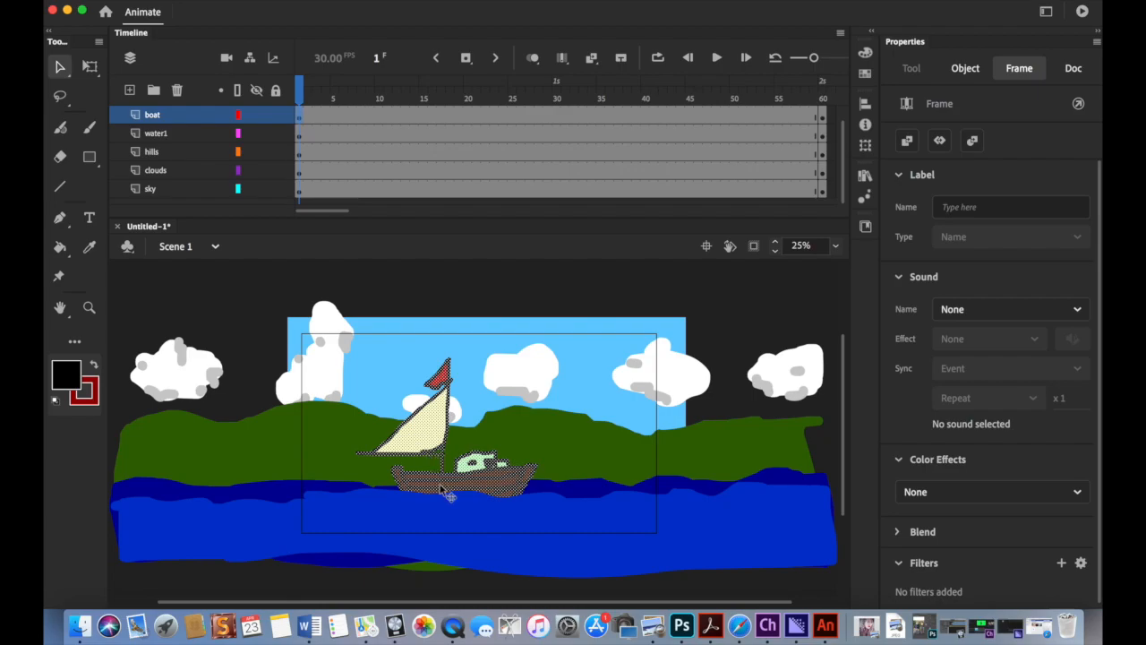
{"action": "left_click_drag", "start_coordinate": [446, 485], "coordinate": [752, 473]}
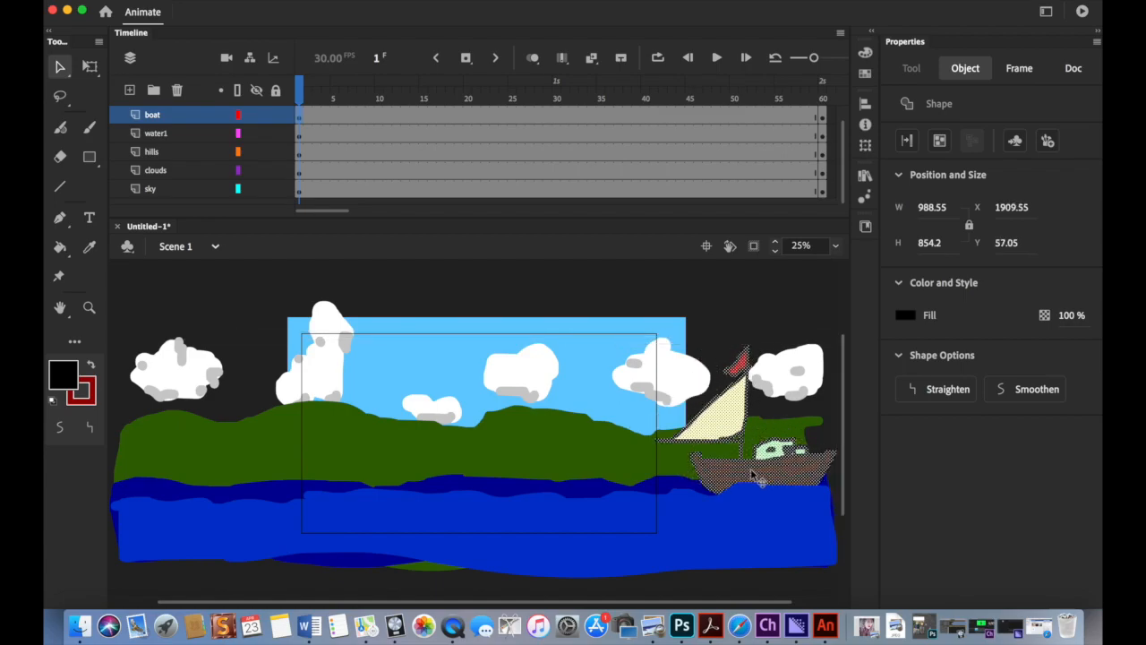
{"action": "left_click", "coordinate": [823, 117]}
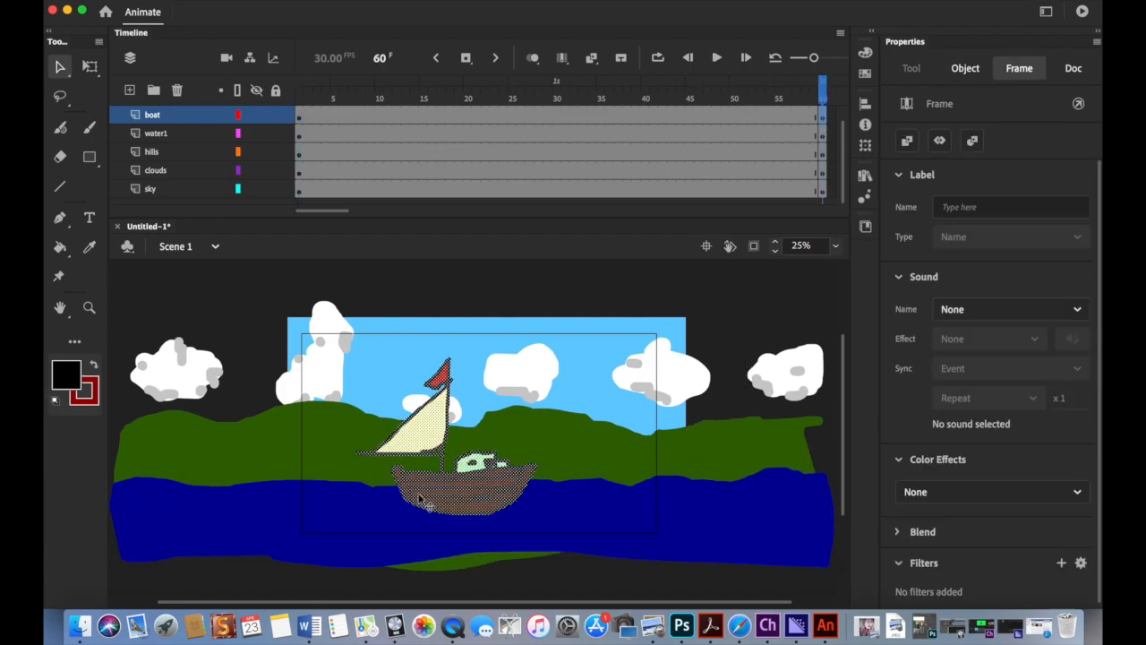
{"action": "left_click_drag", "start_coordinate": [463, 497], "coordinate": [219, 485]}
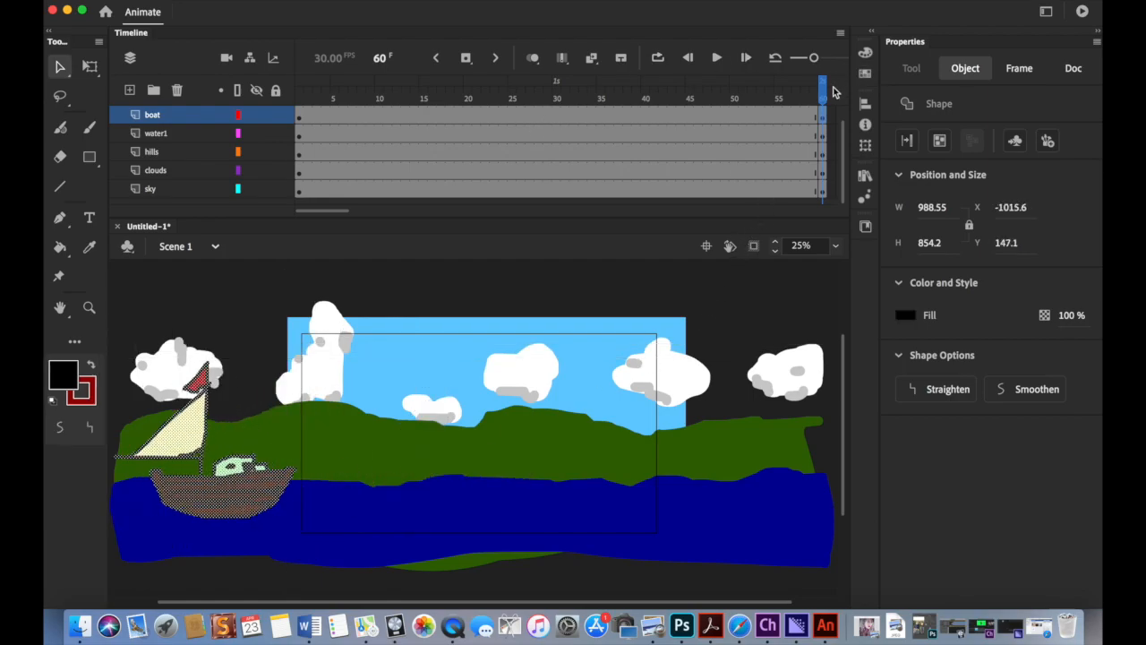
Create a classic tween from frame 1 of the boat layer, converting the boat artwork to a symbol.
{"action": "left_click_drag", "start_coordinate": [822, 91], "coordinate": [303, 94]}
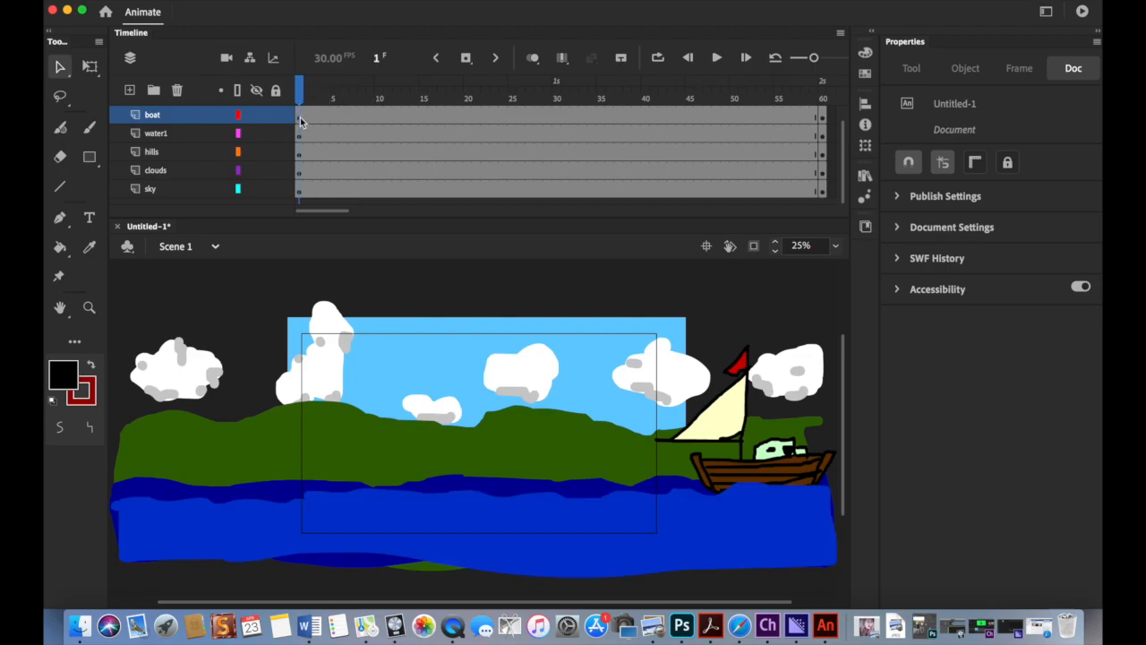
{"action": "left_click", "coordinate": [301, 121]}
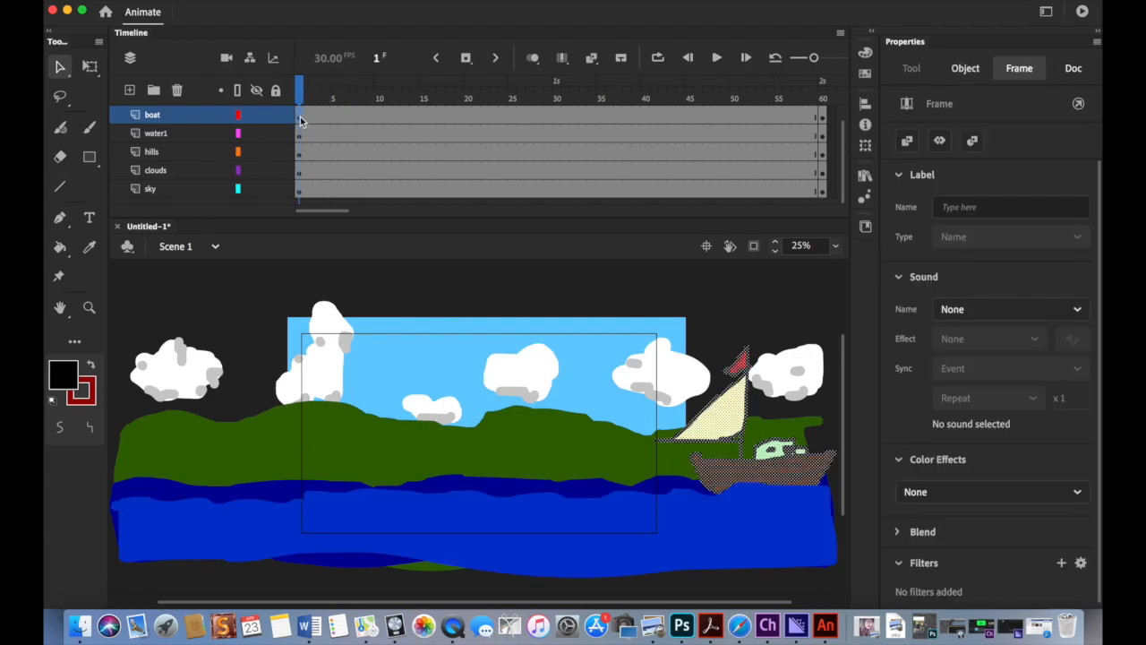
{"action": "left_click", "coordinate": [248, 1]}
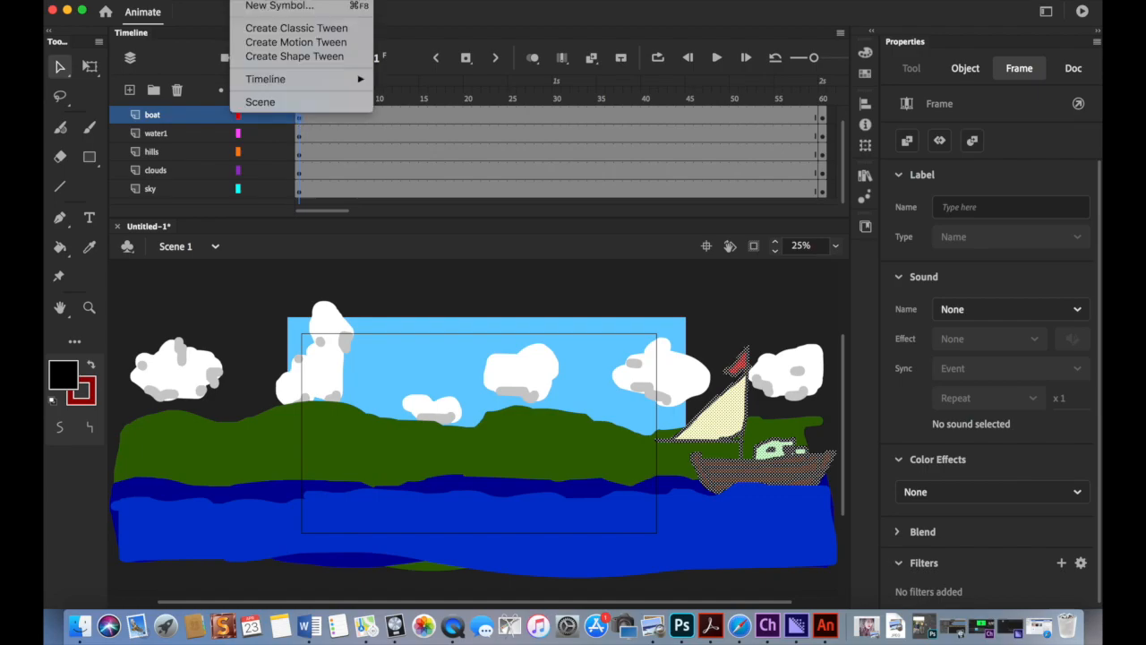
{"action": "left_click", "coordinate": [264, 32]}
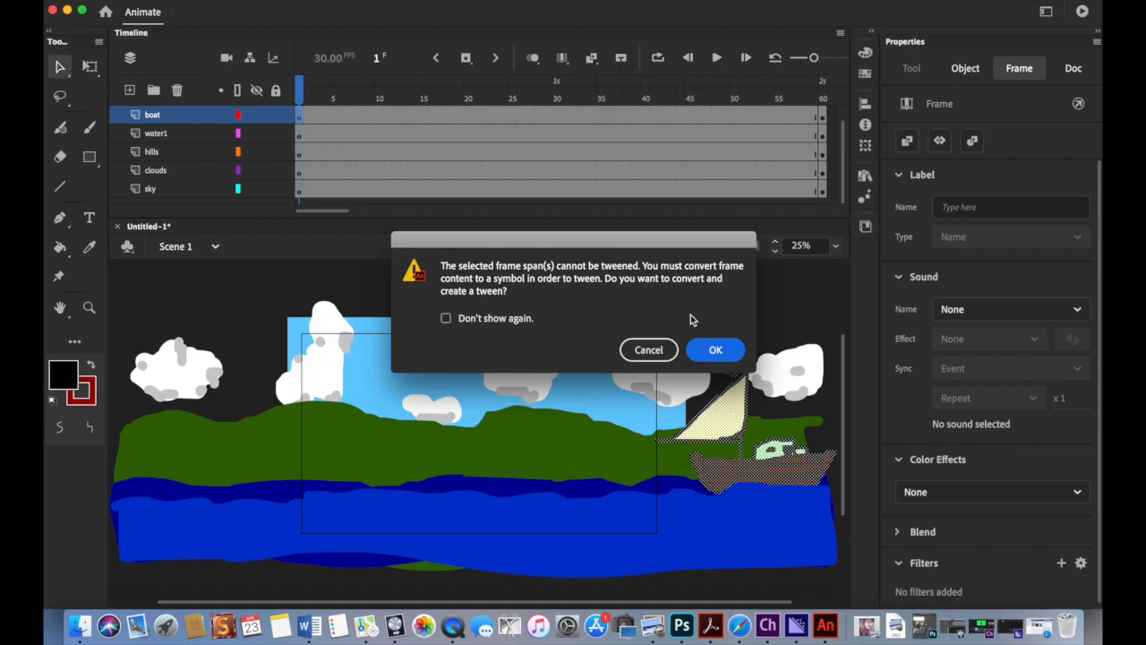
{"action": "left_click", "coordinate": [716, 350]}
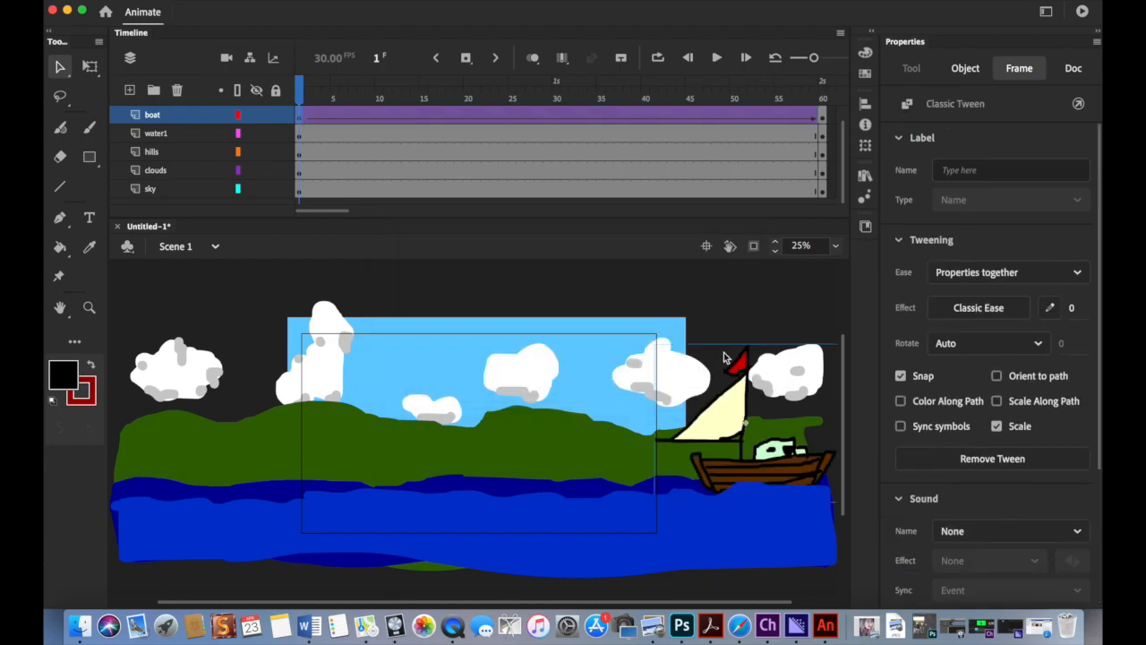
{"action": "mouse_move", "coordinate": [309, 97]}
{"action": "left_mouse_down"}
{"action": "mouse_move", "coordinate": [828, 95]}
{"action": "mouse_move", "coordinate": [296, 94]}
{"action": "mouse_move", "coordinate": [698, 97]}
{"action": "mouse_move", "coordinate": [791, 110]}
{"action": "mouse_move", "coordinate": [299, 96]}
{"action": "left_mouse_up"}
Insert a keyframe at frame 60 on the water2 layer and return the playhead to frame 1.
{"action": "scroll", "coordinate": [381, 160], "scroll_direction": "right", "scroll_amount": 1}
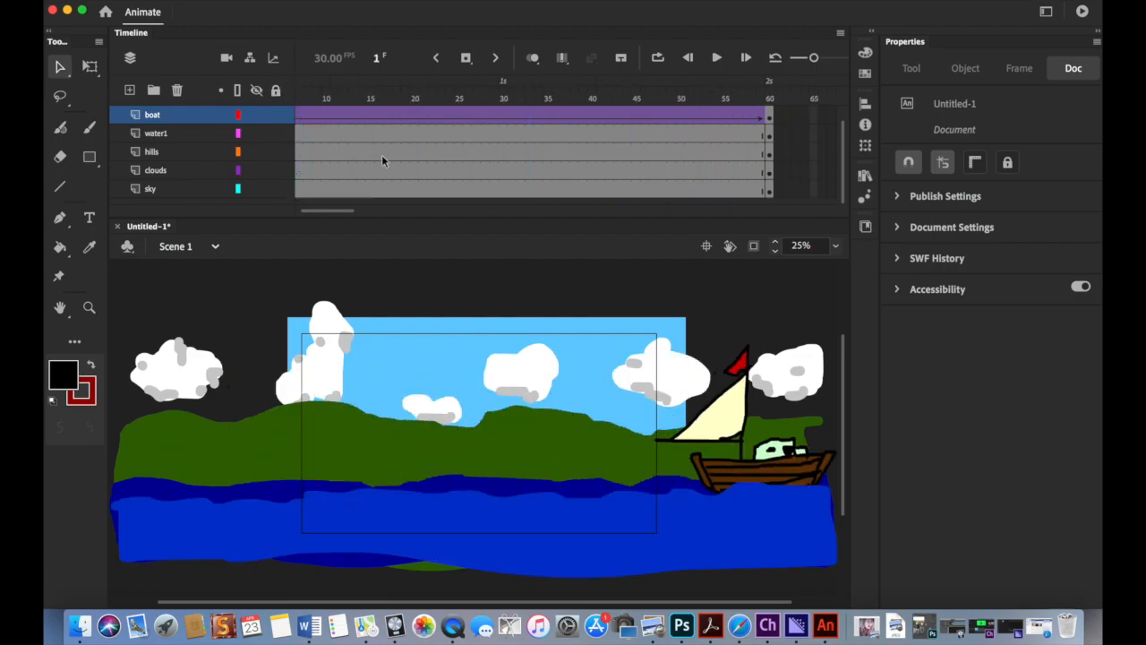
{"action": "left_click_drag", "start_coordinate": [842, 160], "coordinate": [853, 212]}
{"action": "scroll", "coordinate": [264, 154], "scroll_direction": "up", "scroll_amount": 1}
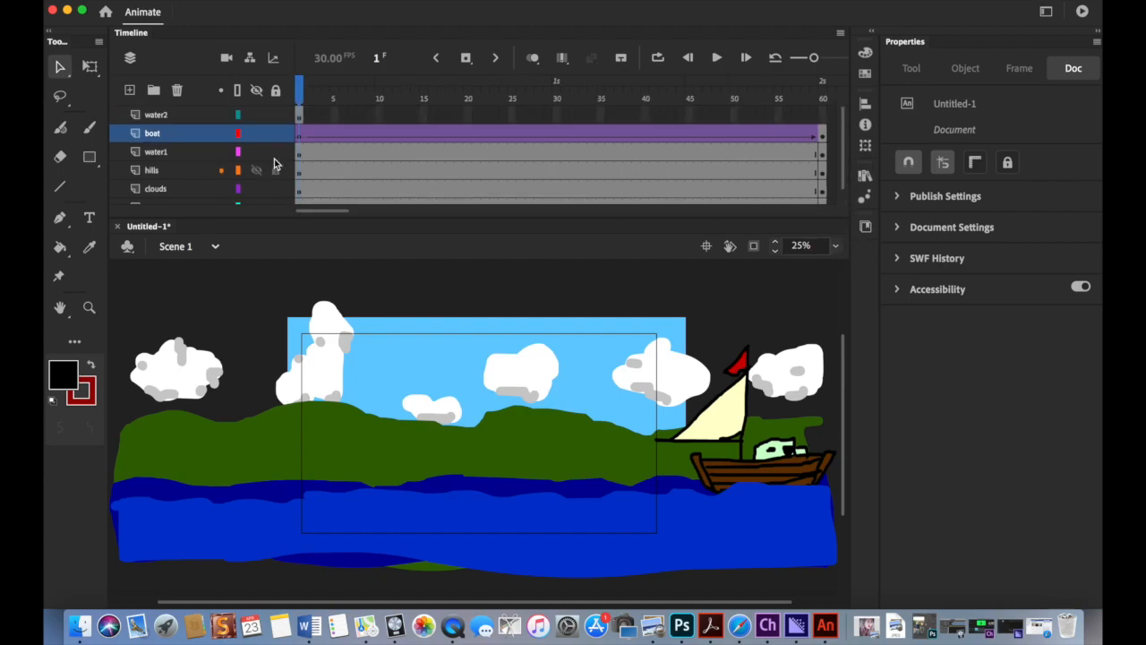
{"action": "left_click", "coordinate": [823, 117]}
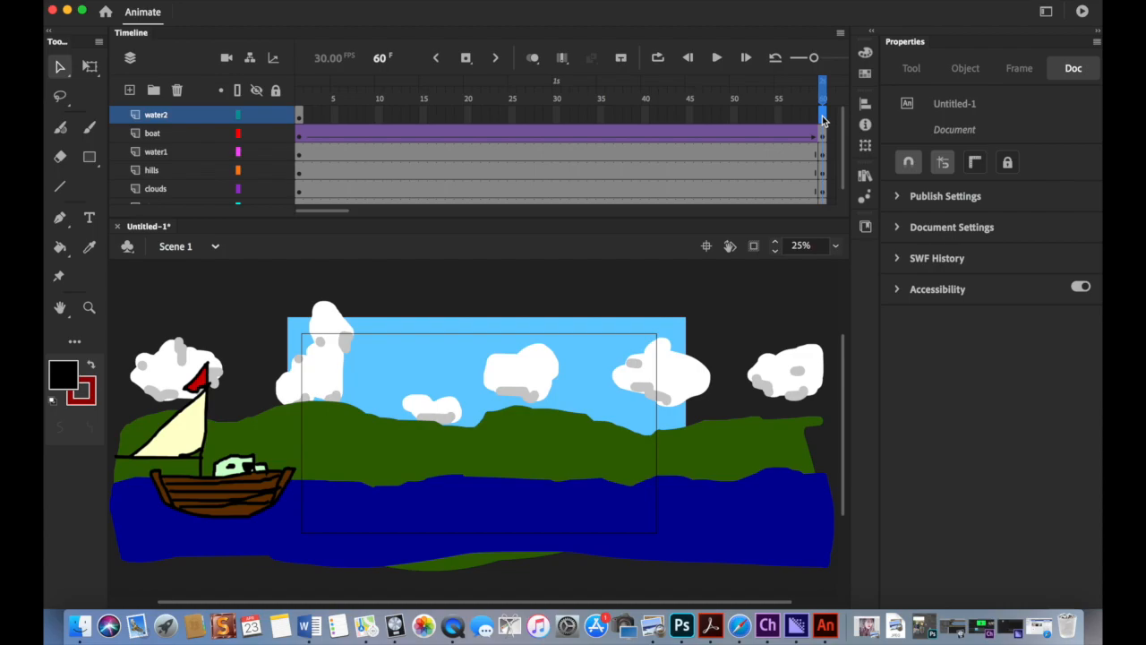
{"action": "right_click", "coordinate": [823, 117]}
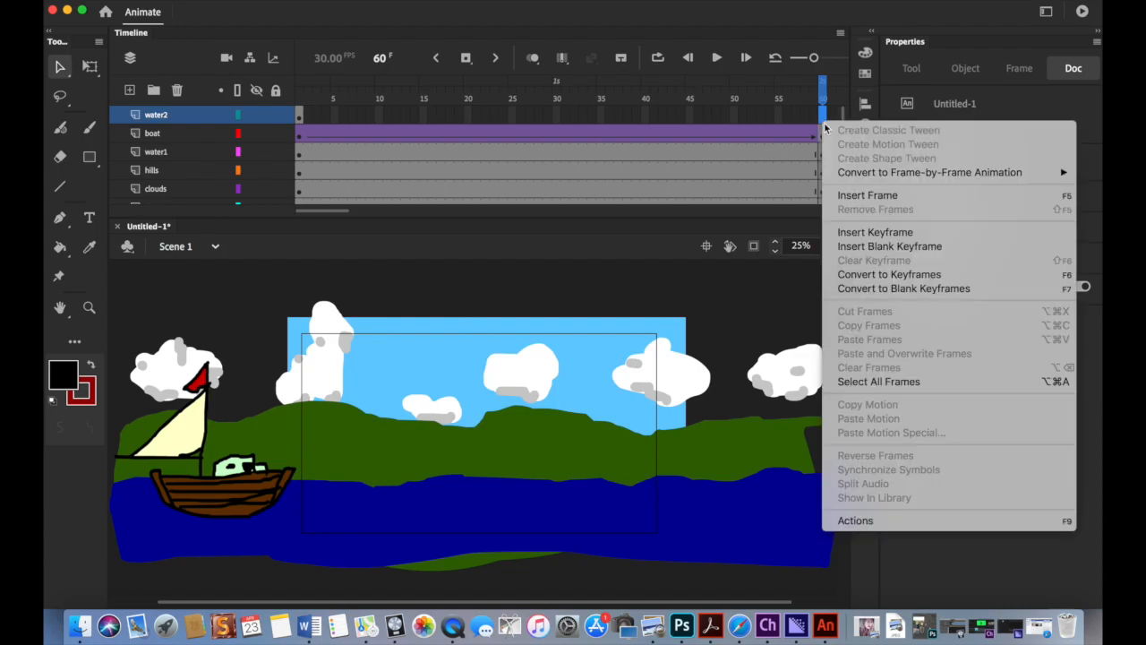
{"action": "left_click", "coordinate": [856, 233]}
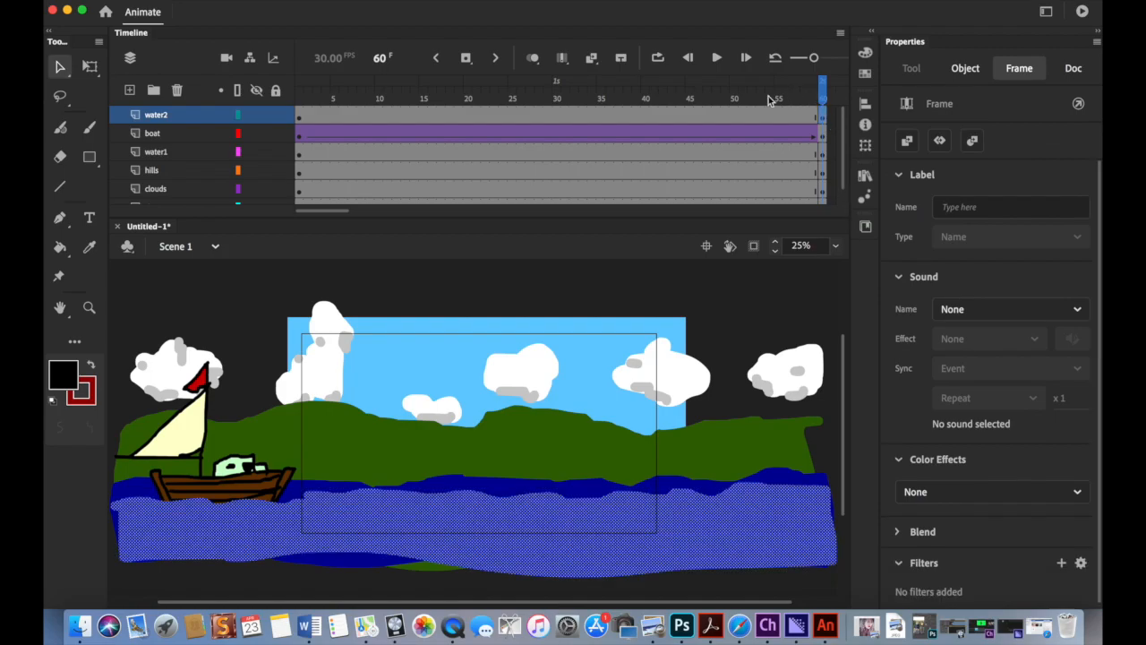
{"action": "left_click_drag", "start_coordinate": [826, 87], "coordinate": [216, 103]}
Shift all the clouds right to X about 373 at frame 1 and left to X about -1939 at frame 60.
{"action": "scroll", "coordinate": [285, 175], "scroll_direction": "down", "scroll_amount": 1}
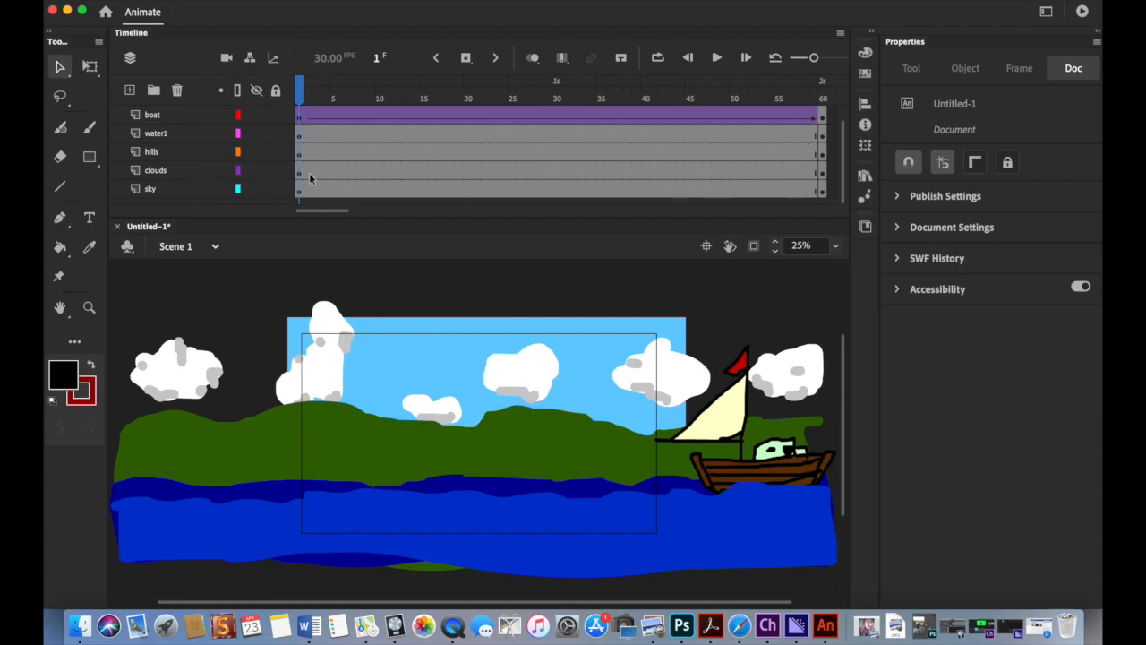
{"action": "left_click", "coordinate": [309, 175]}
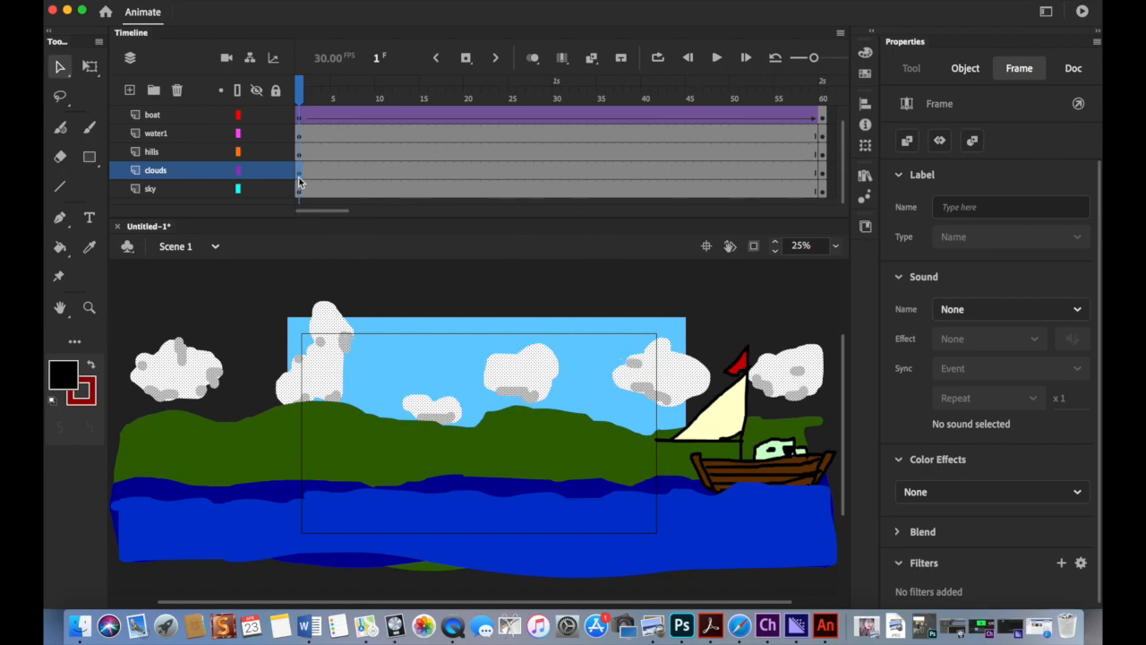
{"action": "left_click_drag", "start_coordinate": [327, 368], "coordinate": [564, 380]}
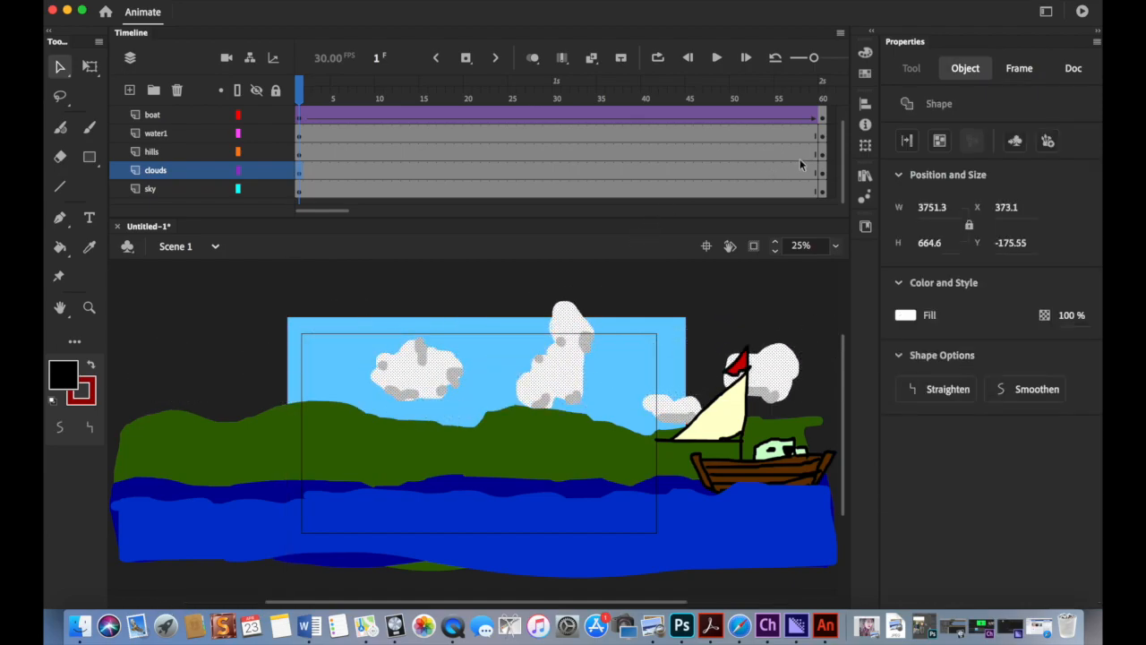
{"action": "left_click", "coordinate": [823, 174]}
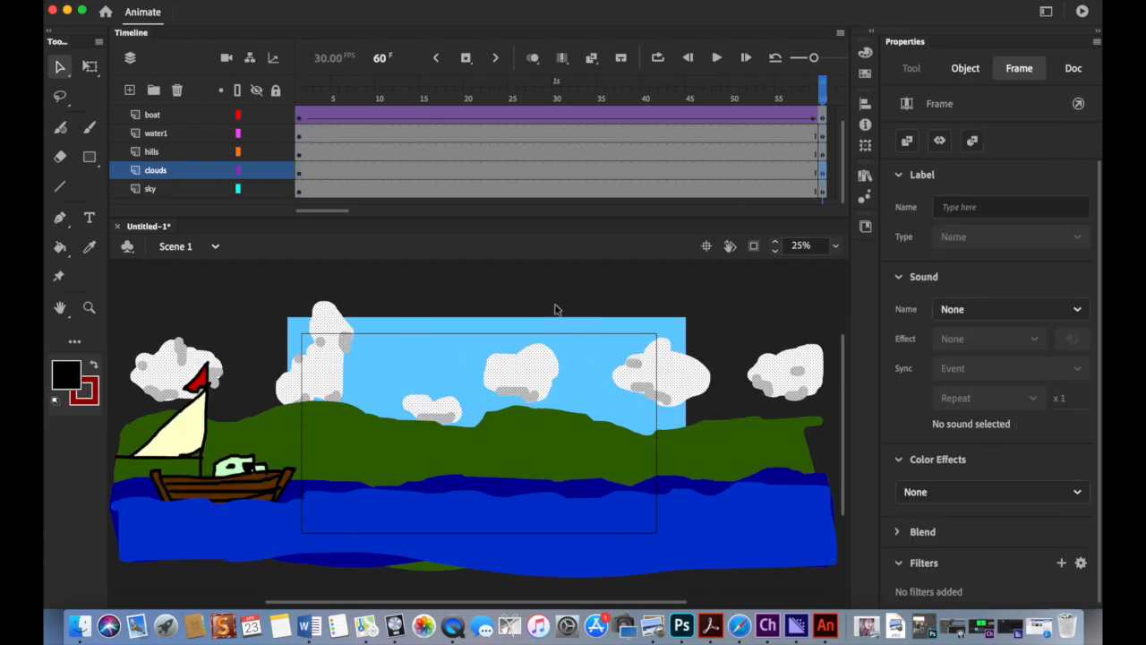
{"action": "left_click_drag", "start_coordinate": [690, 387], "coordinate": [501, 384]}
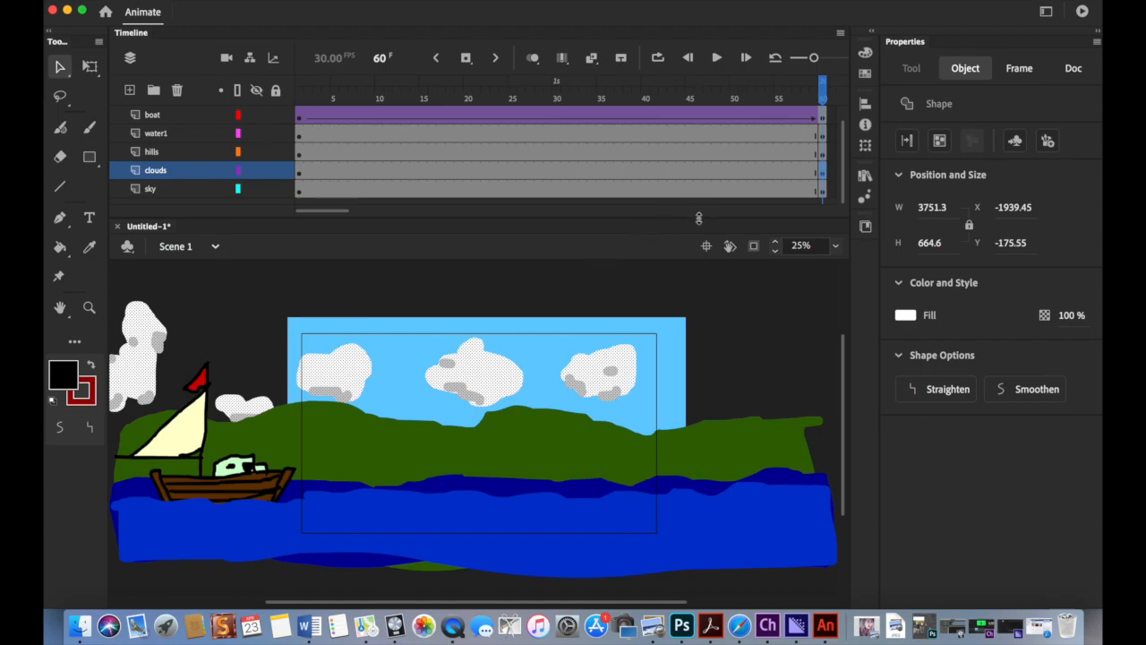
Create a classic tween from frame 1 of the clouds layer, converting the clouds to a symbol, and play the animation.
{"action": "left_click", "coordinate": [299, 173]}
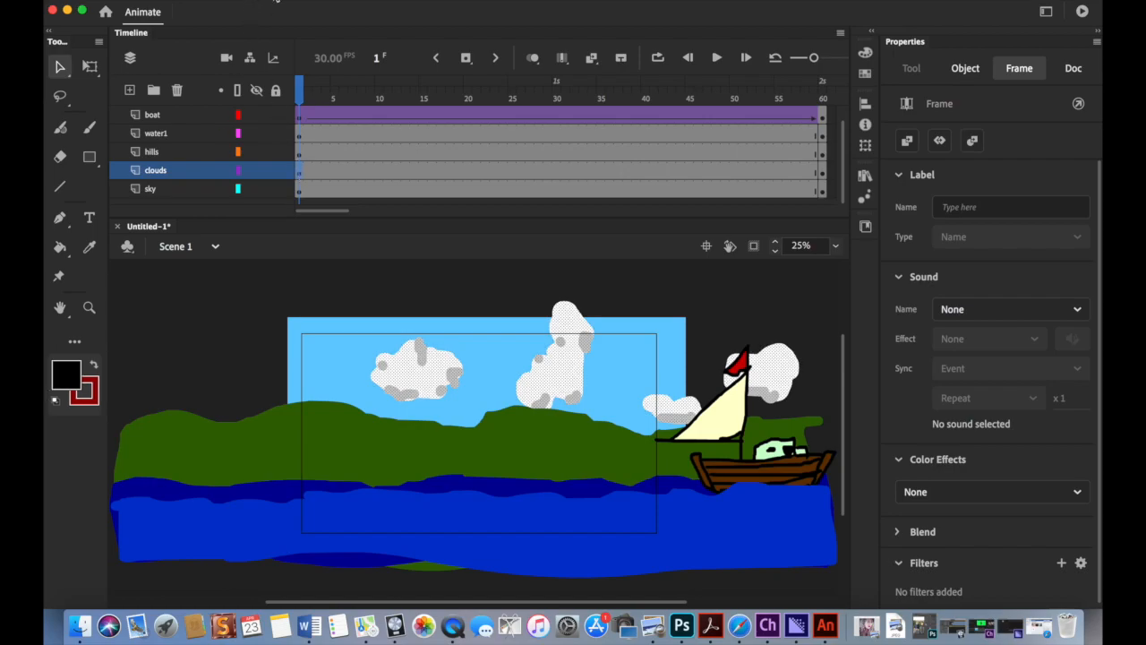
{"action": "left_click", "coordinate": [269, 0]}
{"action": "left_click", "coordinate": [260, 30]}
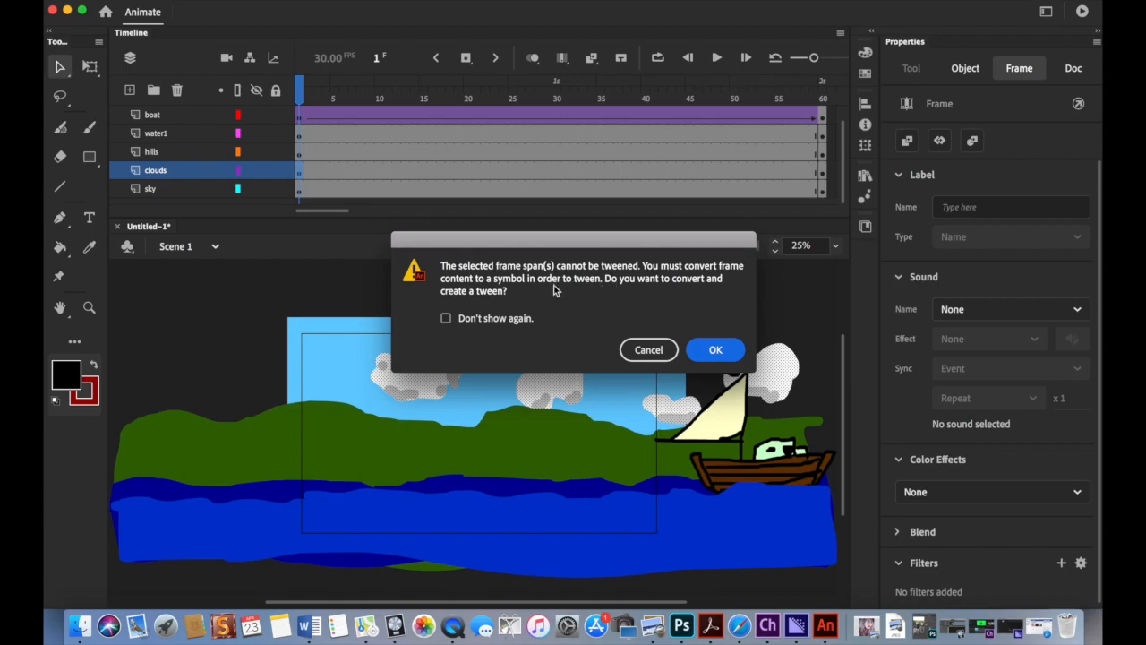
{"action": "left_click", "coordinate": [715, 350]}
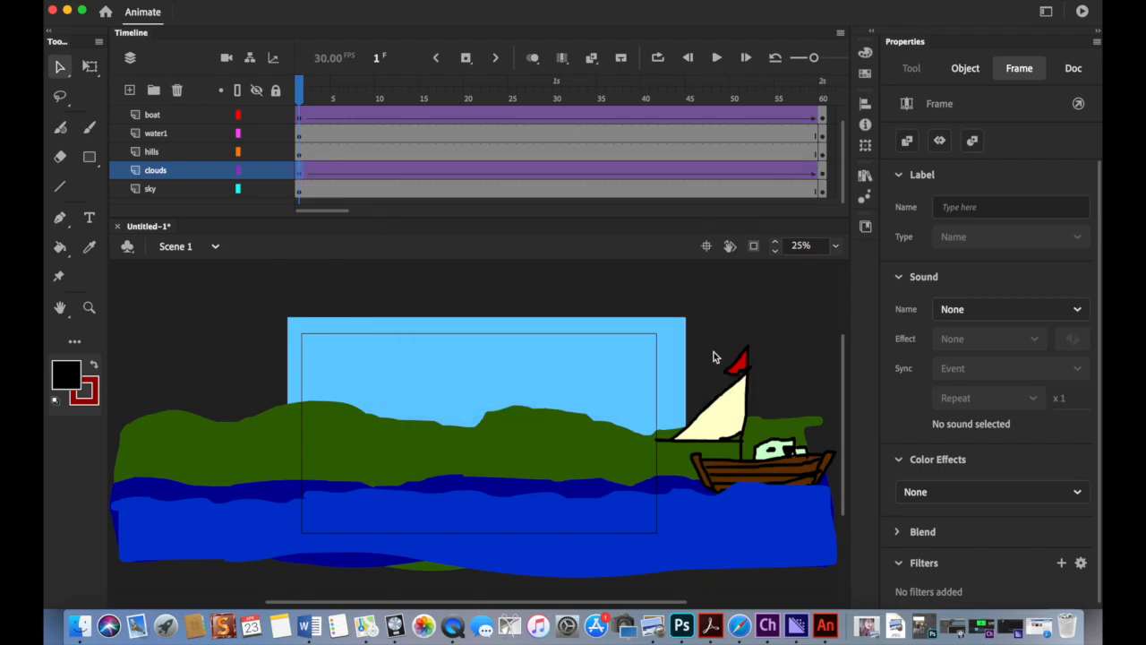
{"action": "left_click", "coordinate": [716, 58]}
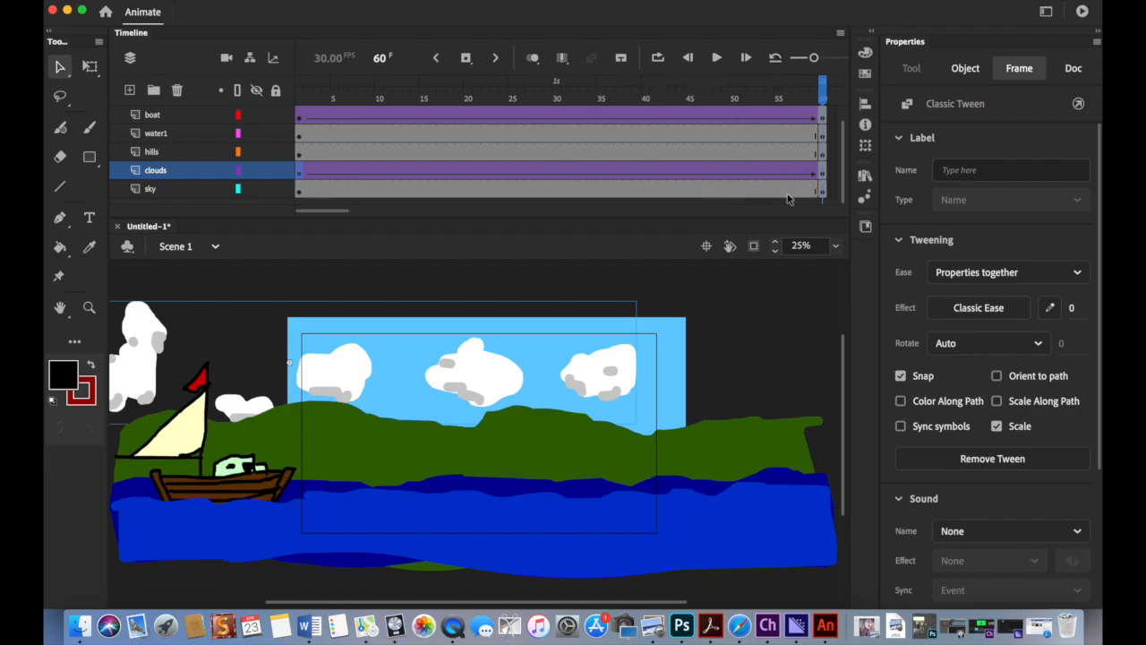
Move the clouds to the right at frame 60 to shorten their travel, and replay the animation from frame 1.
{"action": "left_click", "coordinate": [822, 171]}
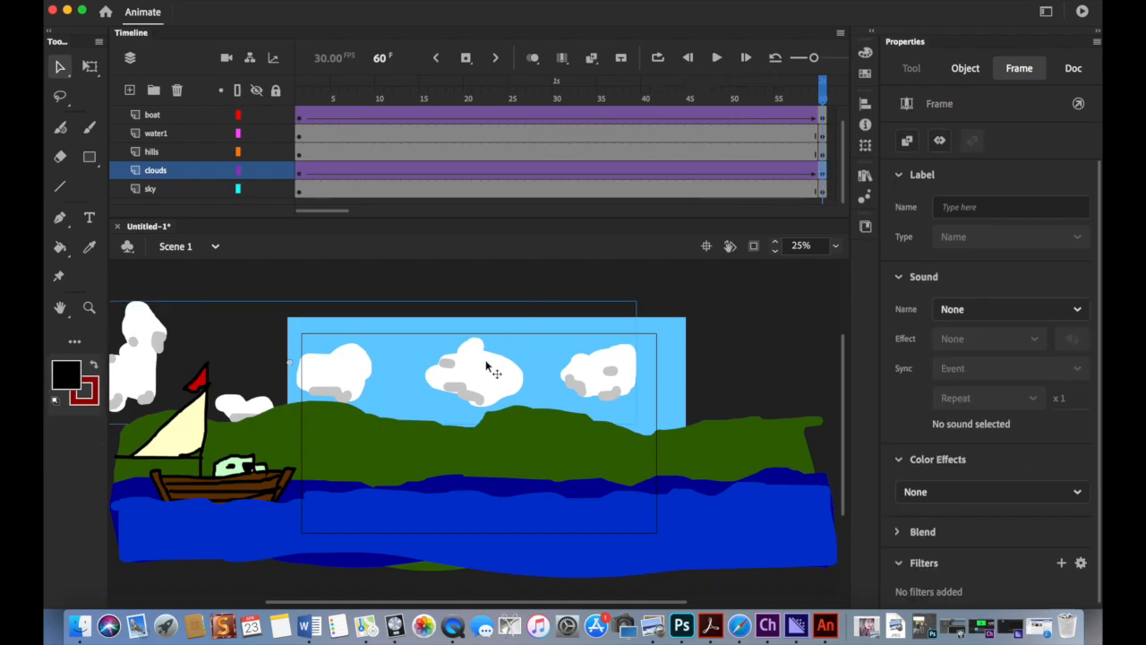
{"action": "left_click_drag", "start_coordinate": [488, 380], "coordinate": [606, 380]}
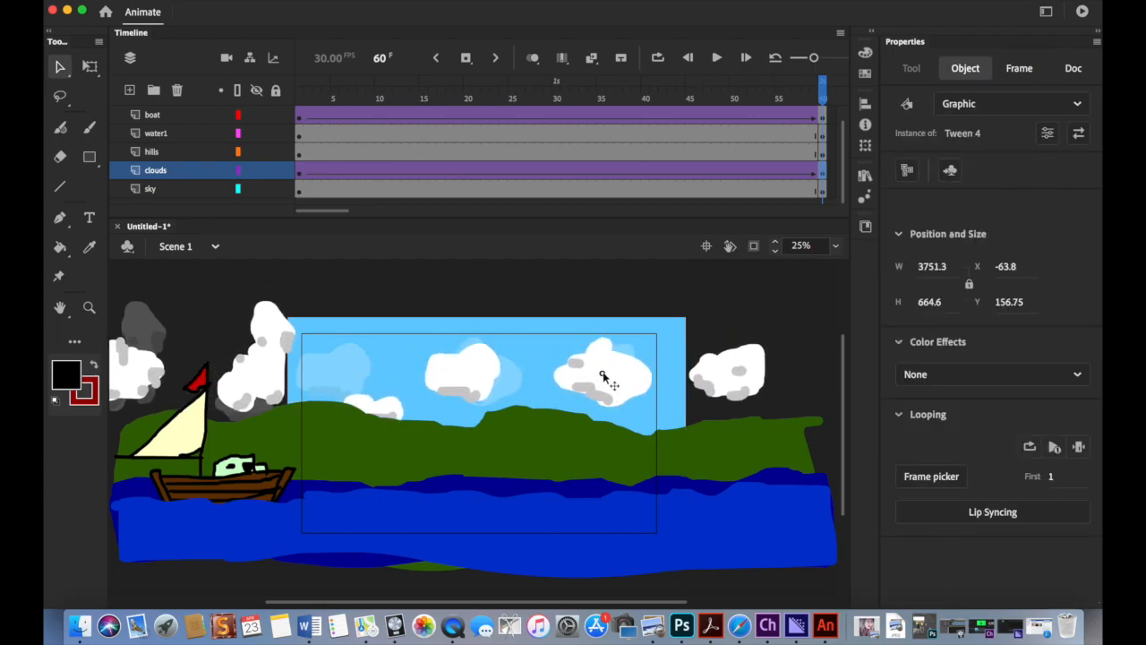
{"action": "left_click", "coordinate": [814, 86]}
{"action": "left_click_drag", "start_coordinate": [735, 83], "coordinate": [246, 97]}
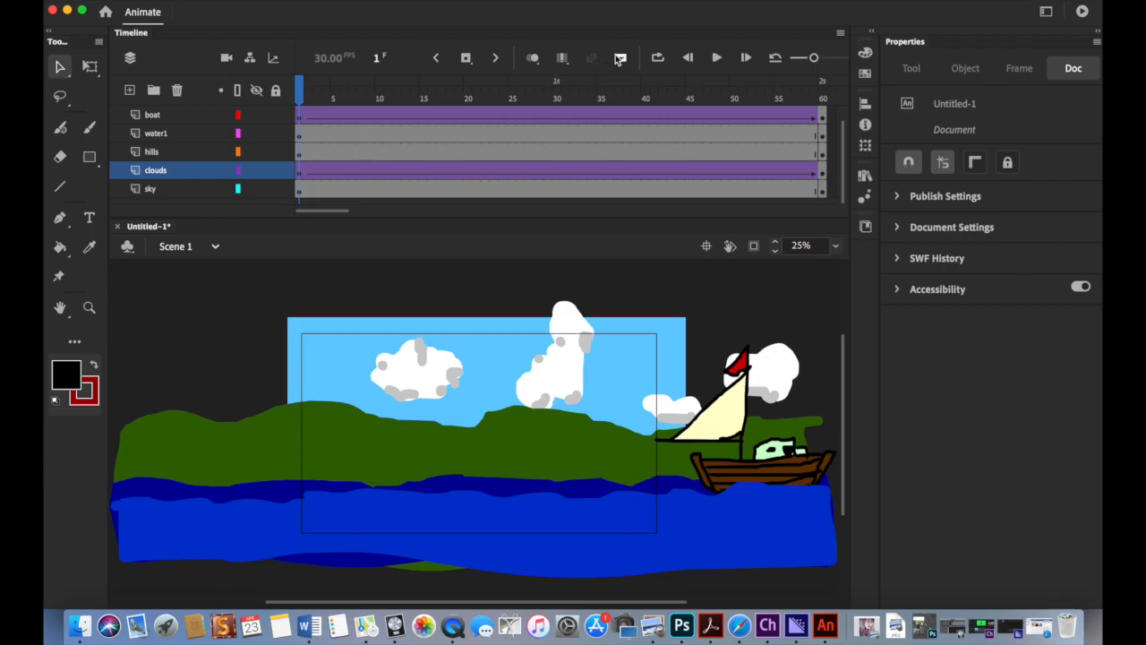
{"action": "left_click", "coordinate": [716, 56]}
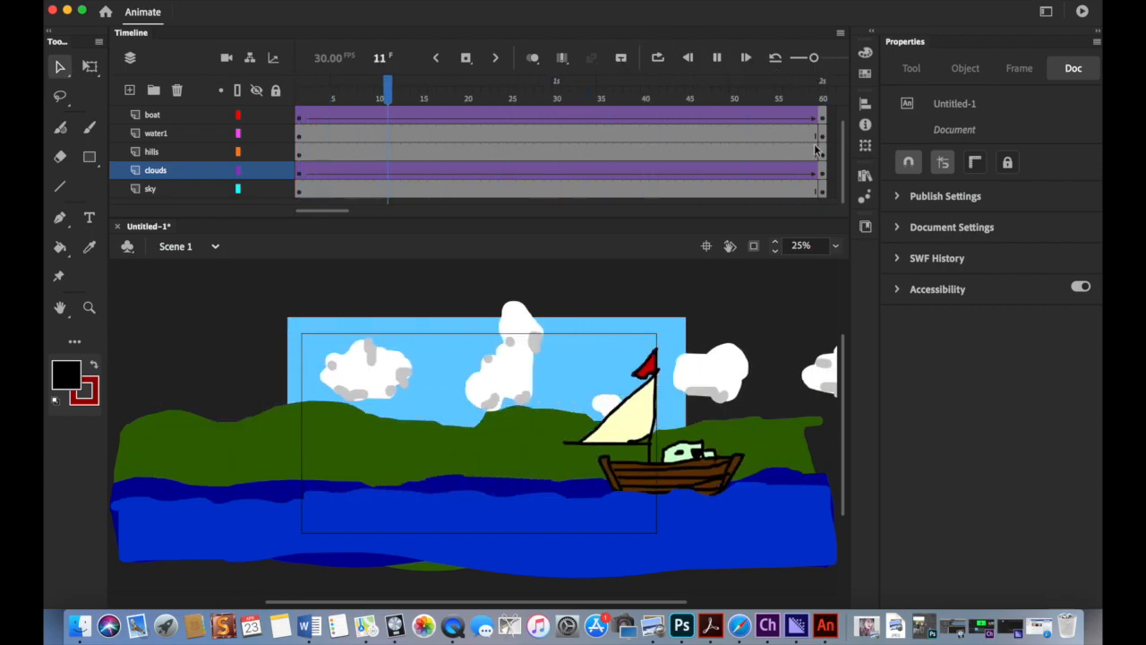
{"action": "left_click", "coordinate": [716, 57]}
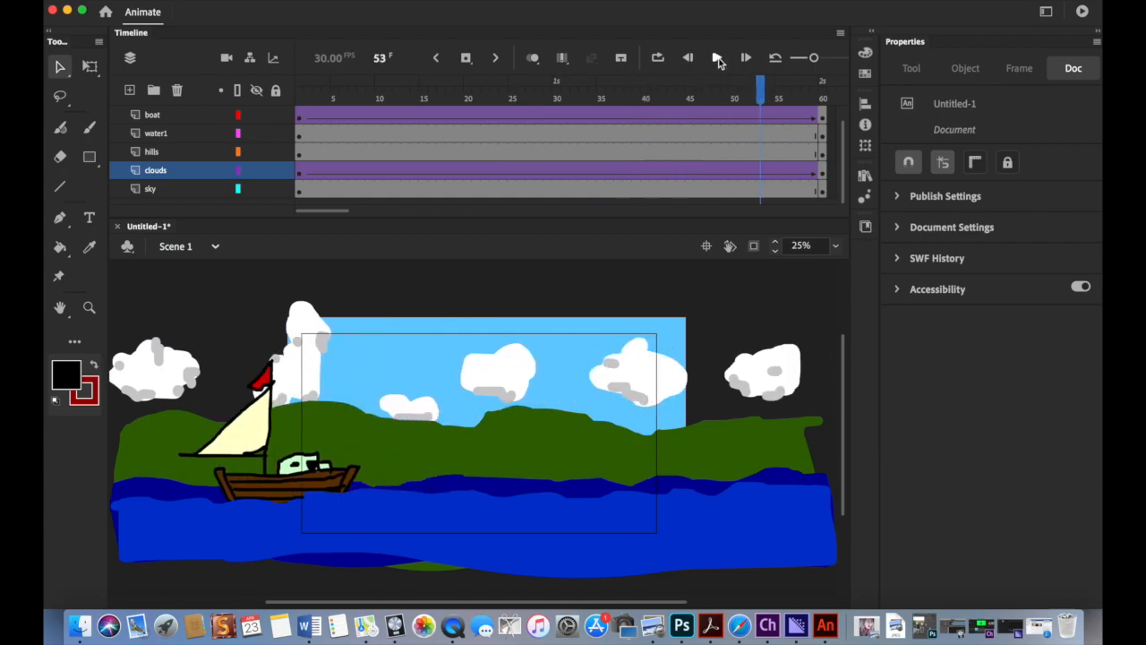
Shift the clouds further right at frame 60 to slow their drift, and preview the animation from the start.
{"action": "left_click", "coordinate": [824, 176]}
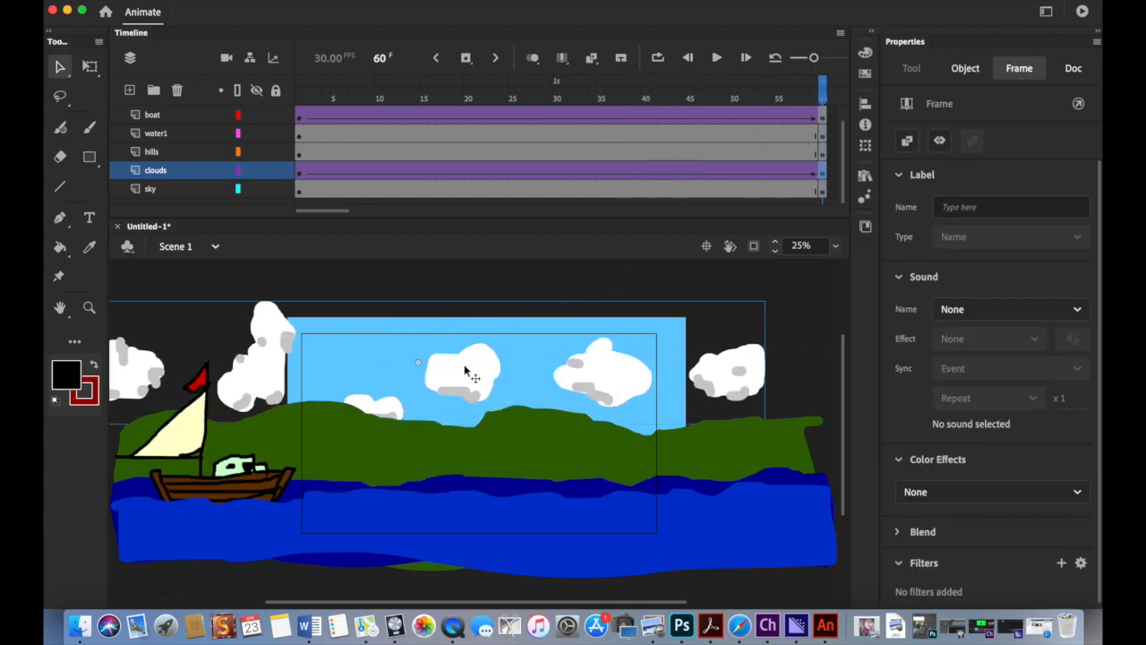
{"action": "left_click_drag", "start_coordinate": [465, 371], "coordinate": [531, 374]}
{"action": "left_click_drag", "start_coordinate": [825, 88], "coordinate": [229, 124]}
{"action": "left_click", "coordinate": [716, 57]}
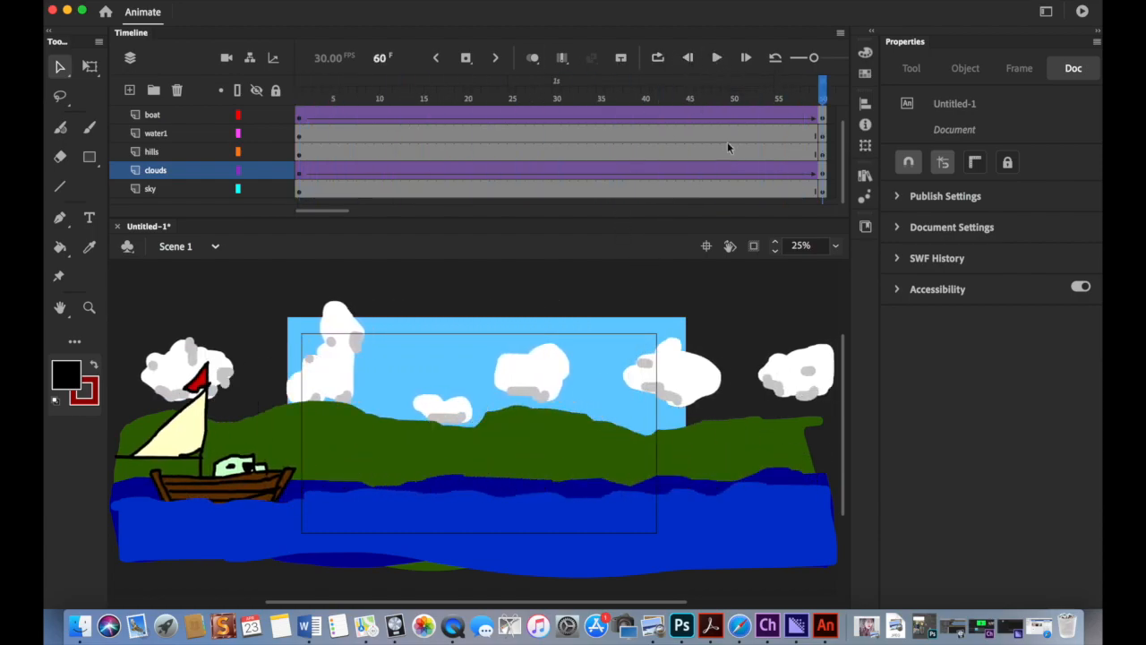
Move the frame 60 clouds right once more to X about 1359 and return the playhead to frame 1.
{"action": "left_click", "coordinate": [820, 174]}
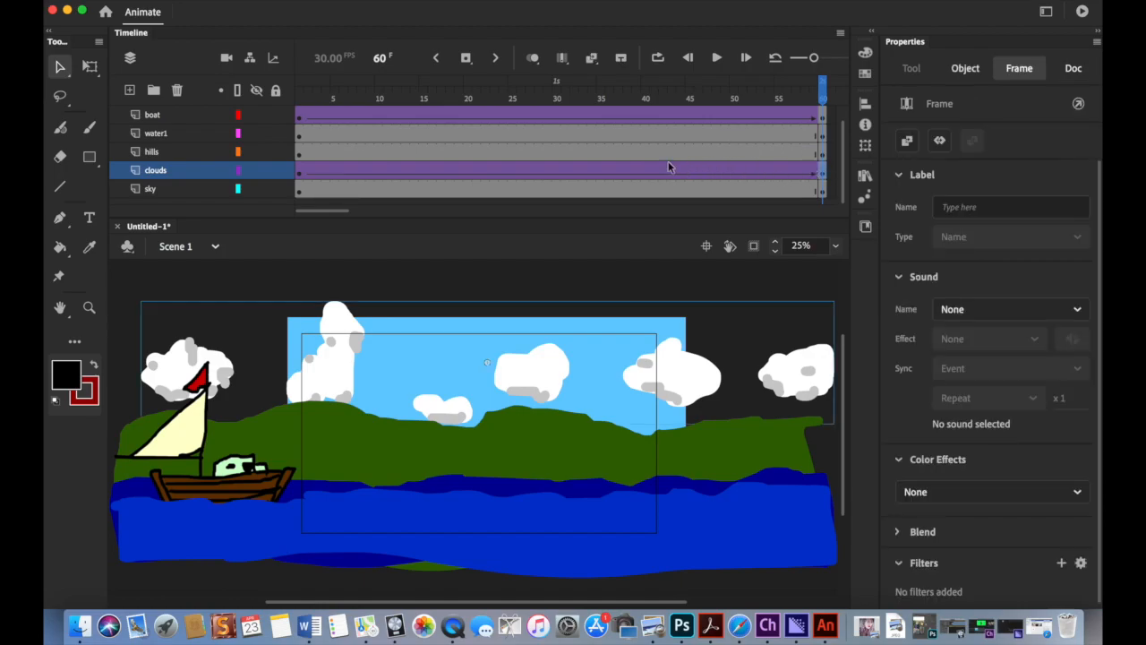
{"action": "left_click_drag", "start_coordinate": [538, 367], "coordinate": [604, 368]}
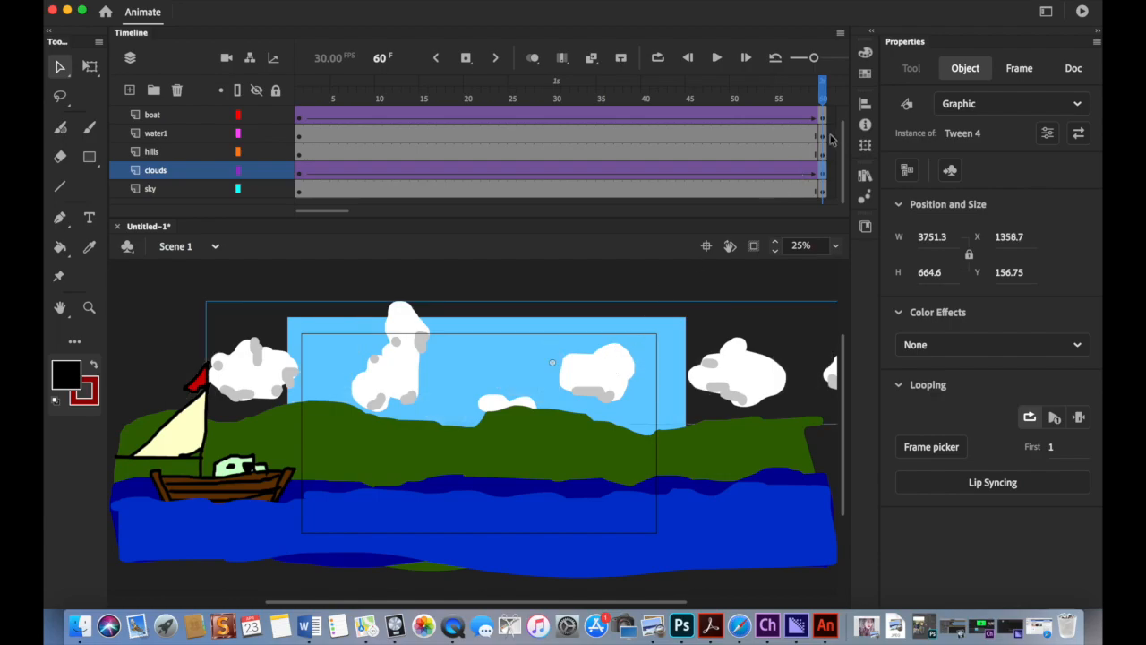
{"action": "left_click_drag", "start_coordinate": [820, 100], "coordinate": [219, 152]}
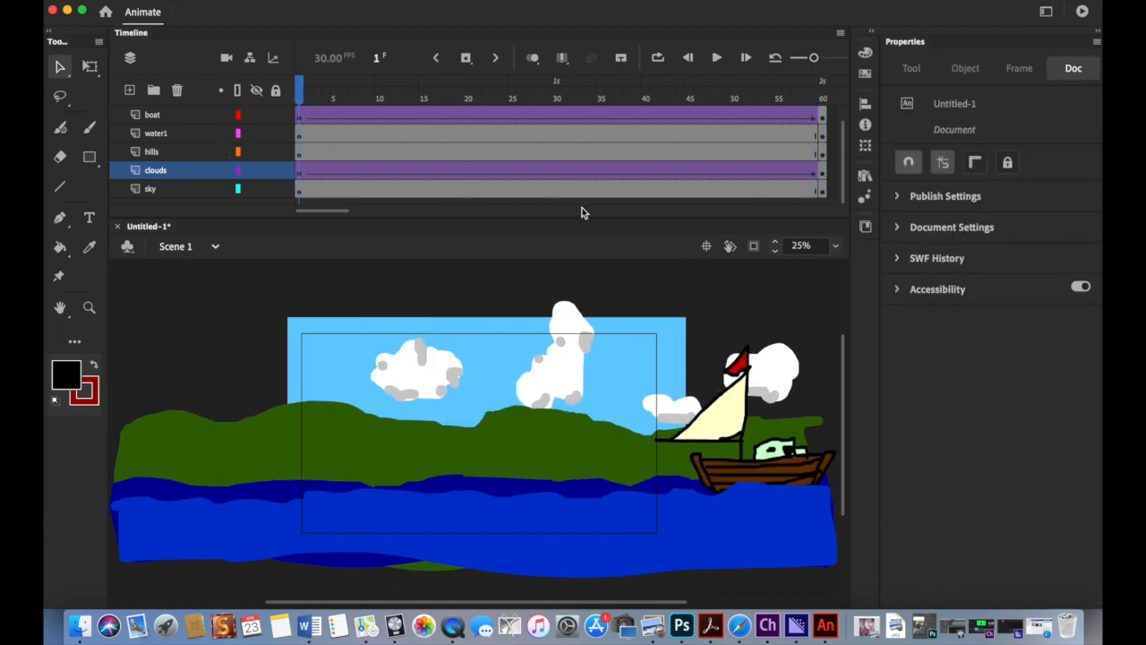
Play the animation through to check the cloud drift and return to frame 1.
{"action": "left_click", "coordinate": [716, 58]}
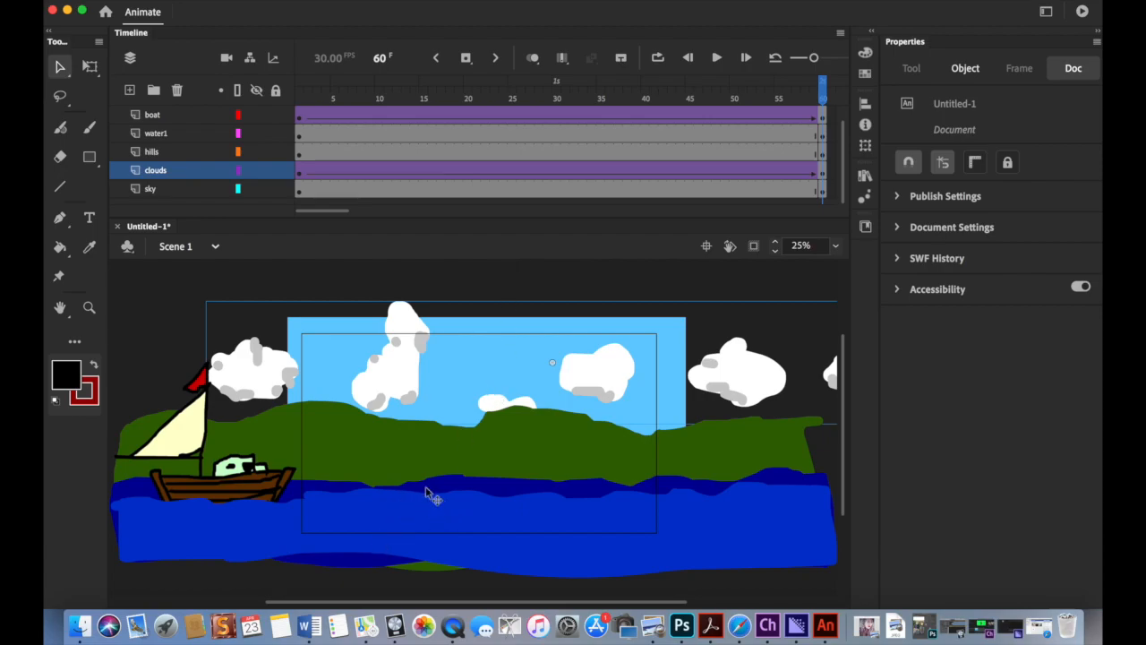
{"action": "left_click", "coordinate": [299, 139]}
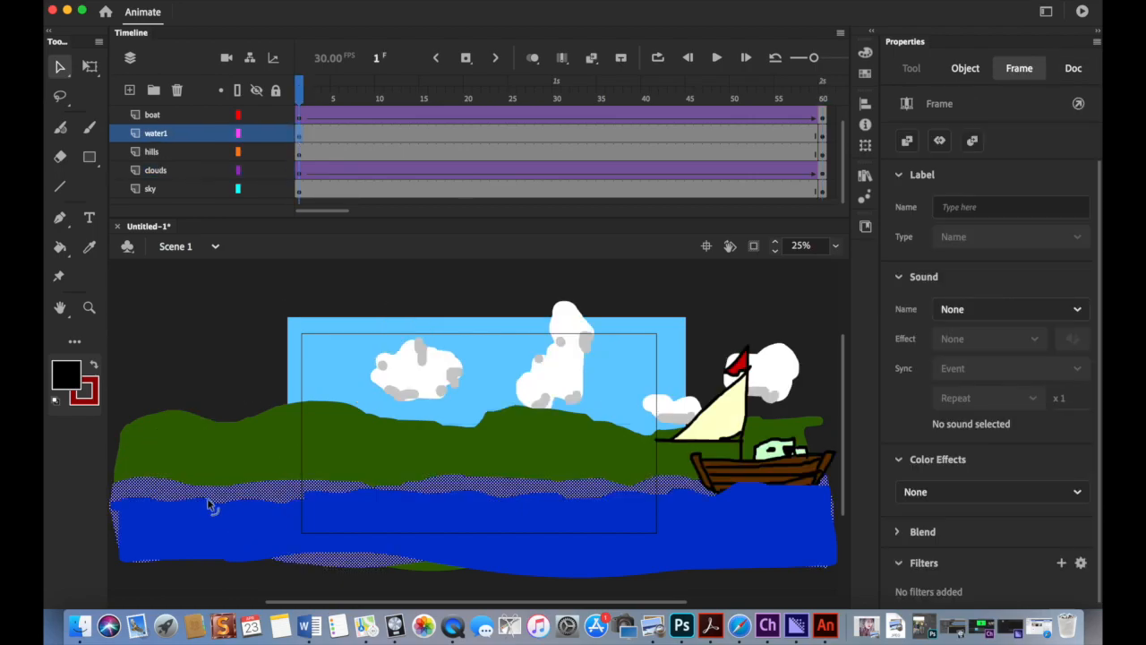
{"action": "scroll", "coordinate": [322, 206], "scroll_direction": "up", "scroll_amount": 1}
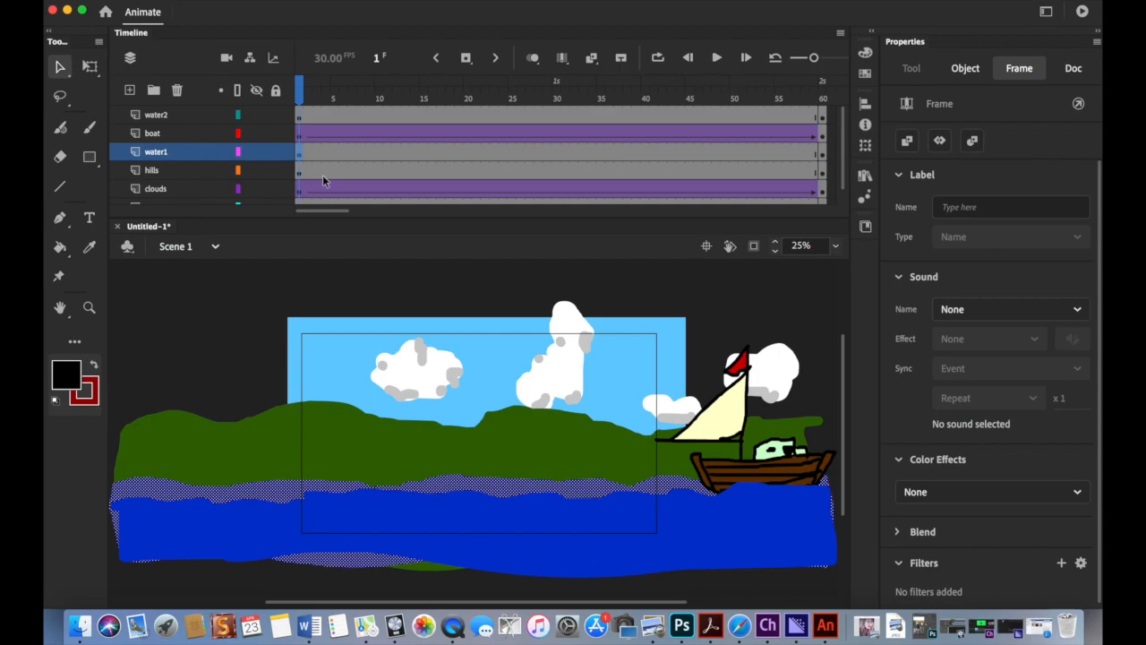
Convert the water2 artwork at frame 1 to a graphic symbol named Symbol 1 and shift it right to X about -693.
{"action": "left_click", "coordinate": [300, 117]}
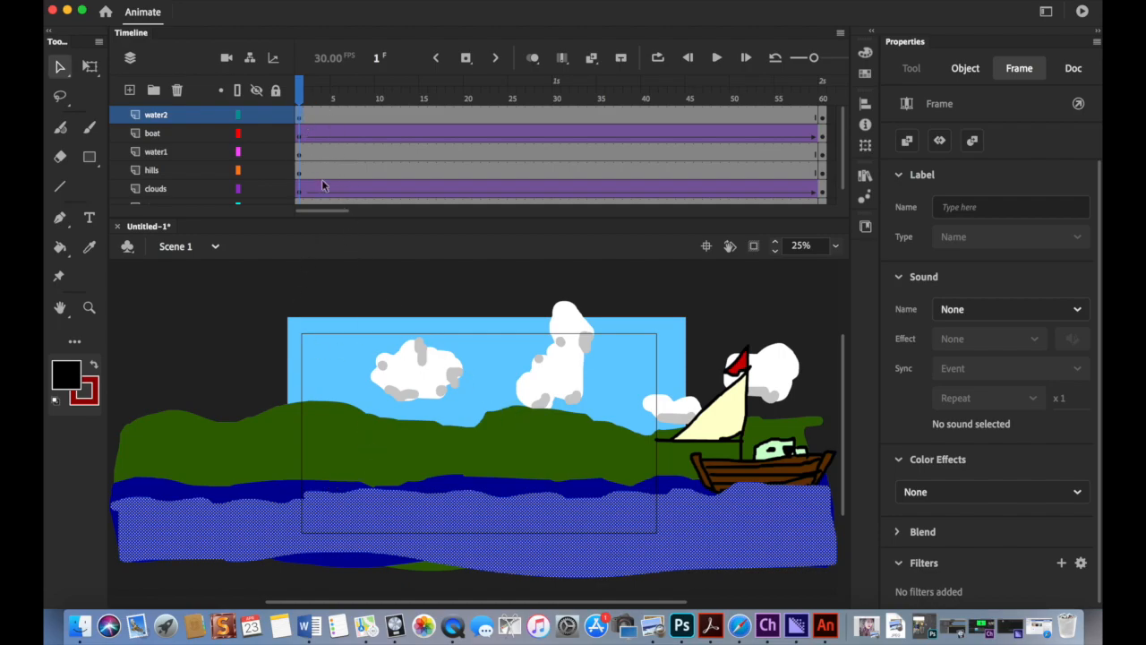
{"action": "left_click", "coordinate": [287, 1]}
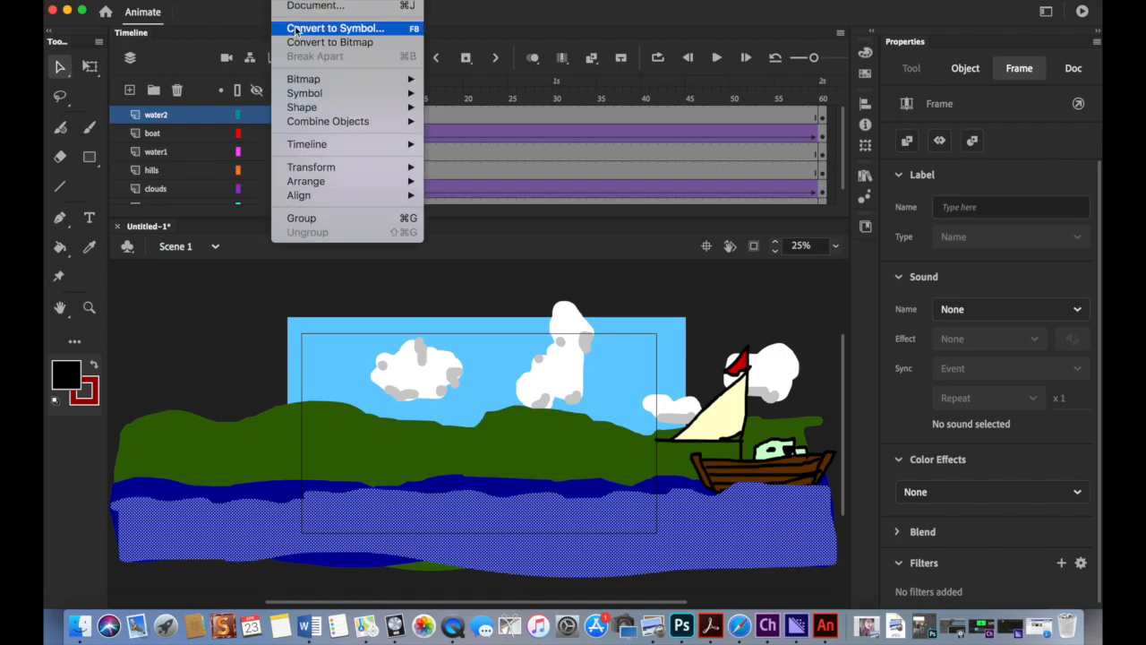
{"action": "mouse_move", "coordinate": [250, 1]}
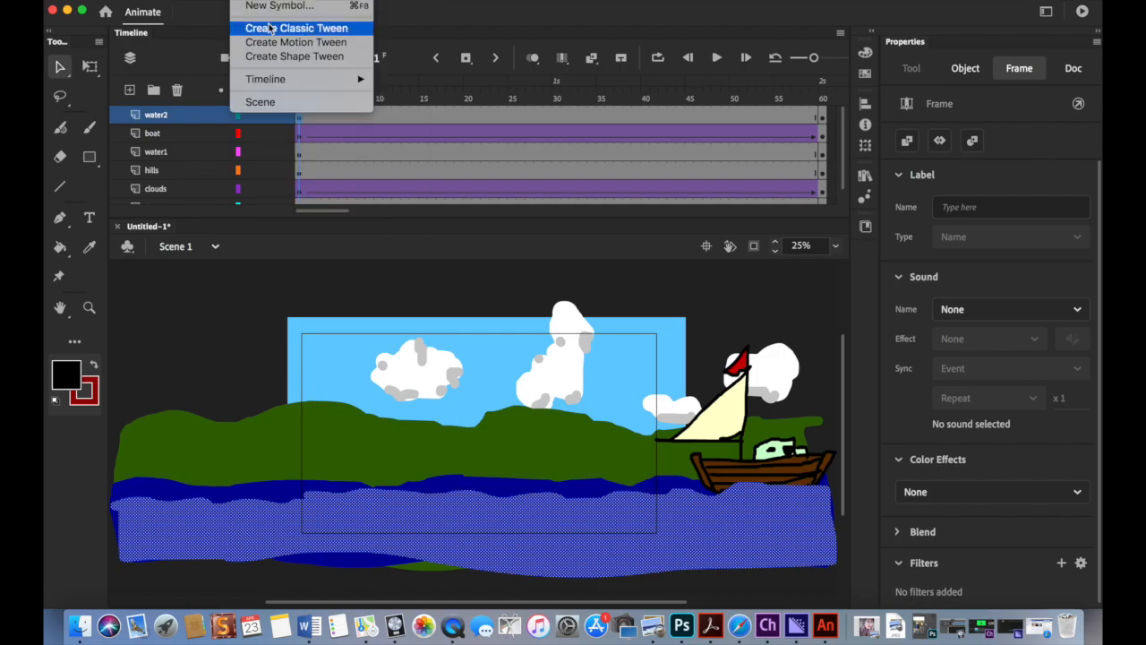
{"action": "left_click", "coordinate": [400, 26]}
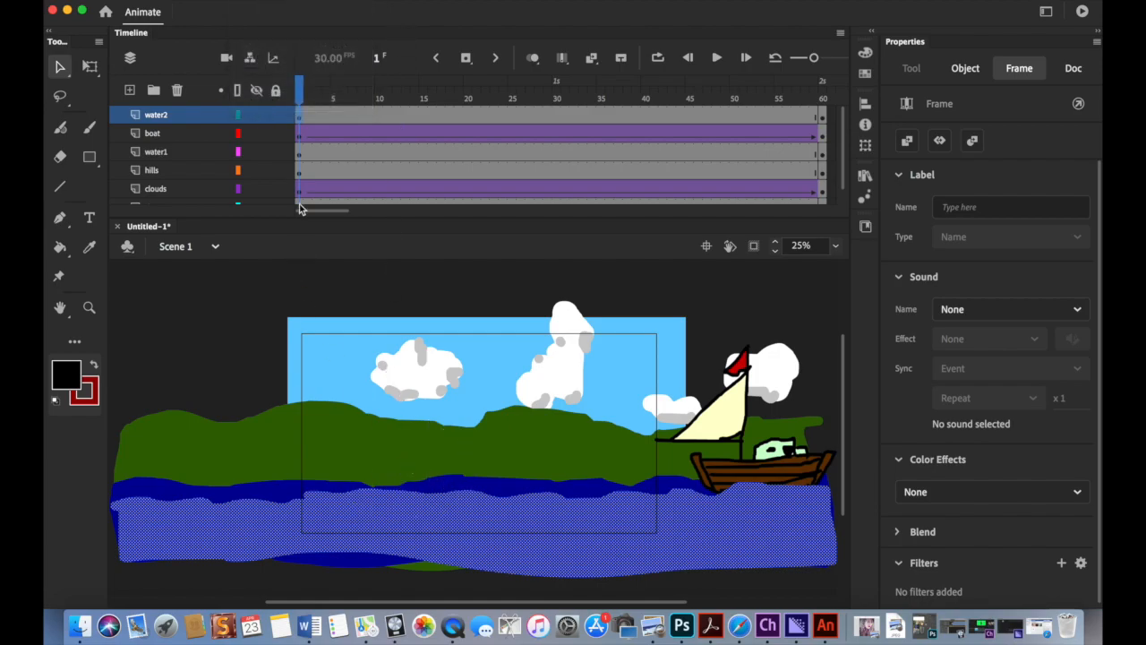
{"action": "left_click", "coordinate": [285, 0]}
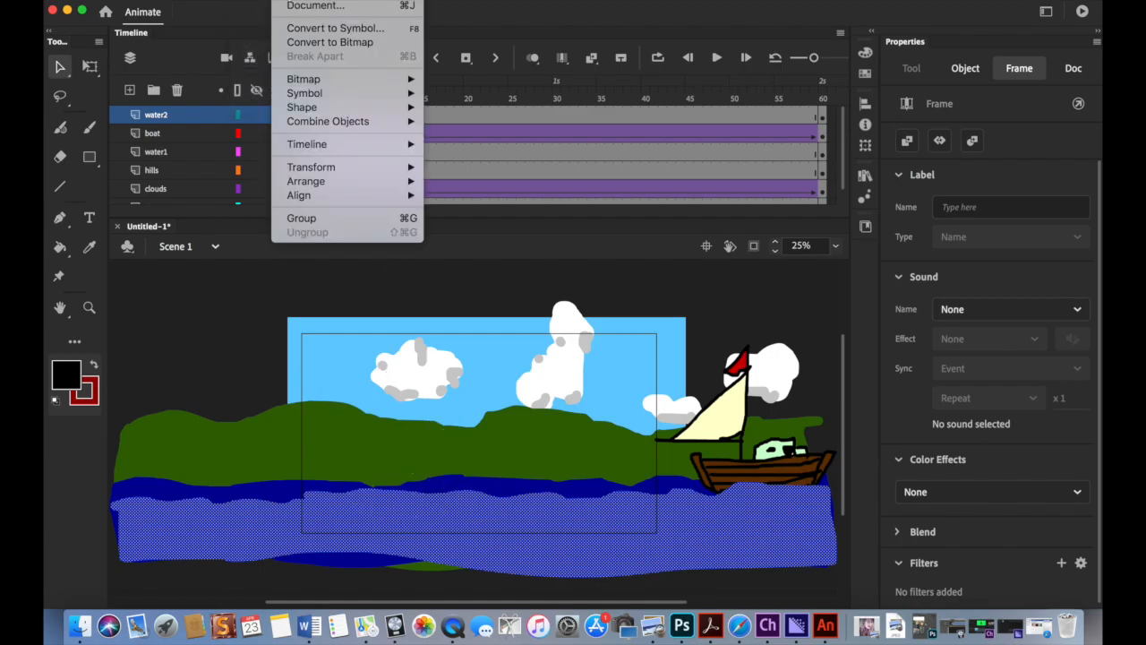
{"action": "left_click", "coordinate": [296, 33]}
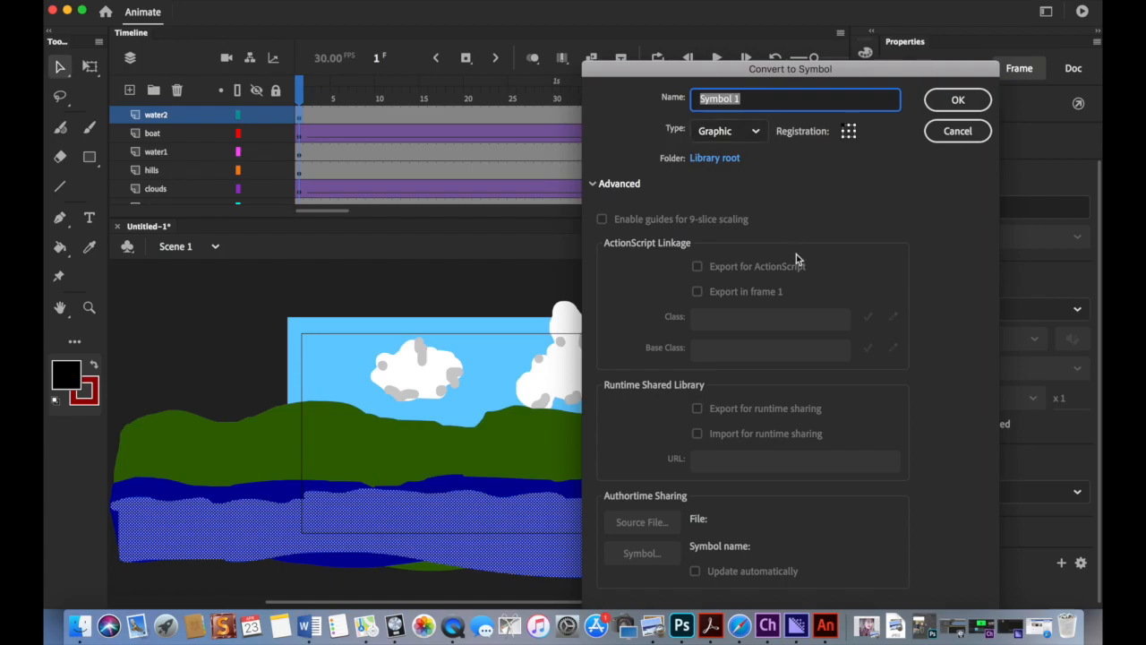
{"action": "left_click", "coordinate": [957, 100]}
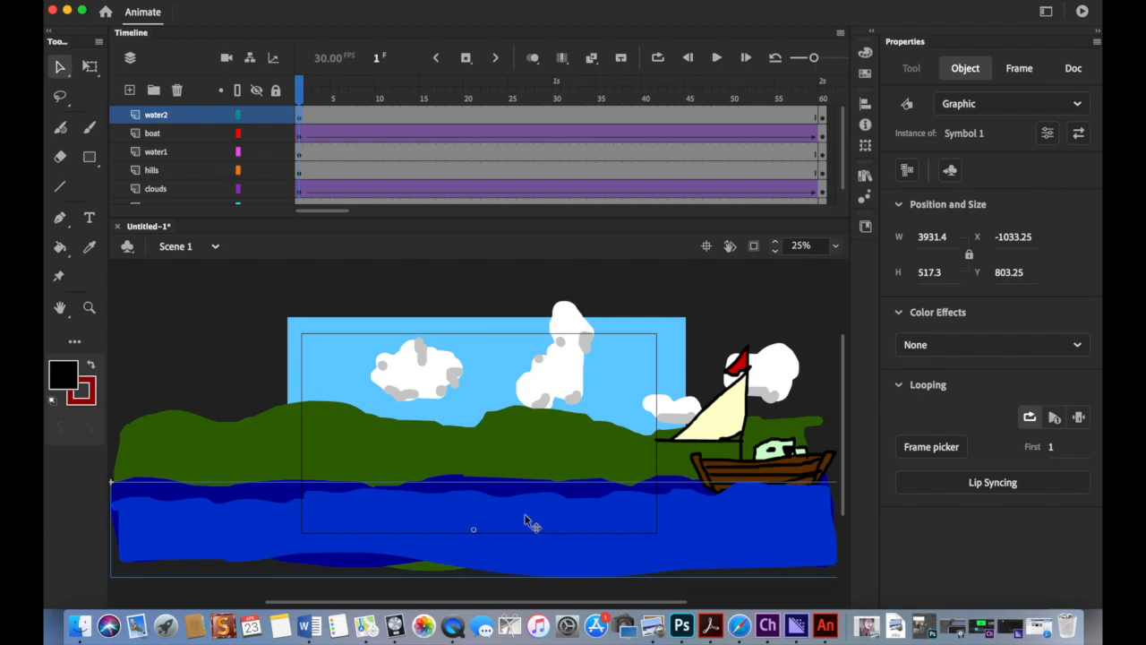
{"action": "left_click_drag", "start_coordinate": [526, 521], "coordinate": [593, 519]}
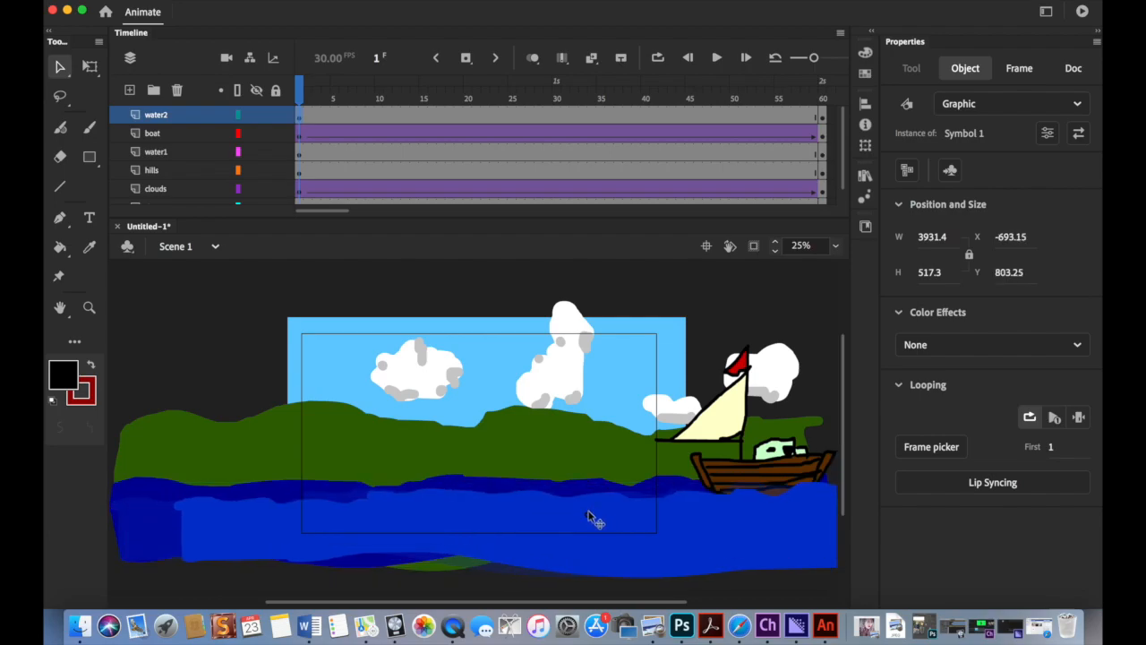
Insert a keyframe at frame 30 of the water2 layer.
{"action": "left_click", "coordinate": [825, 121]}
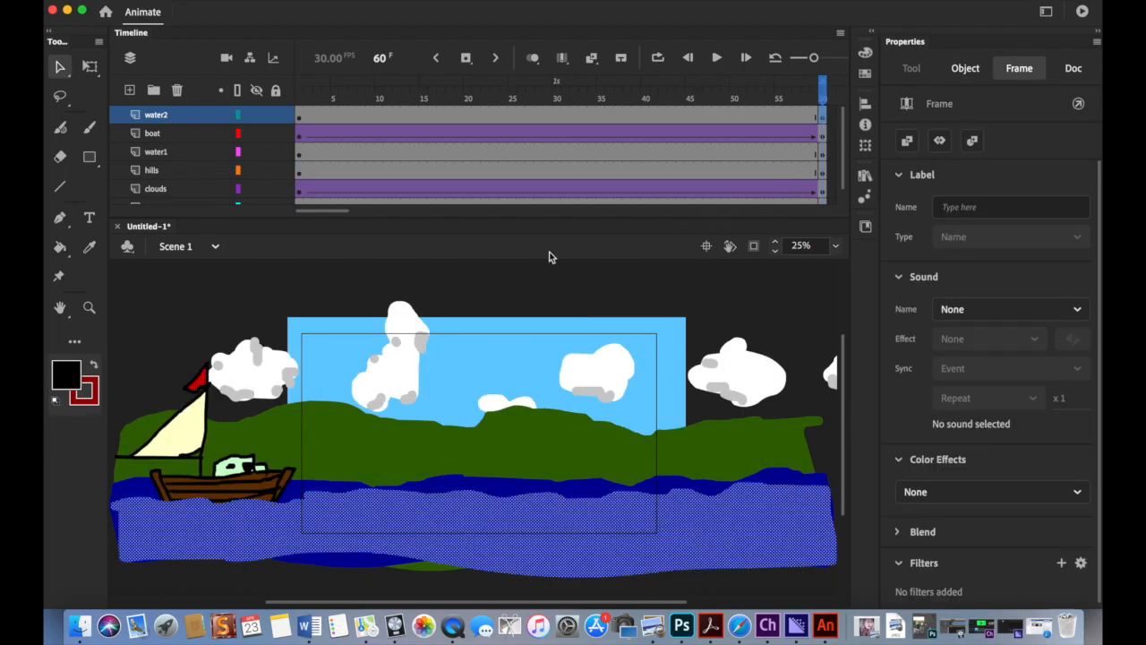
{"action": "left_click", "coordinate": [554, 116]}
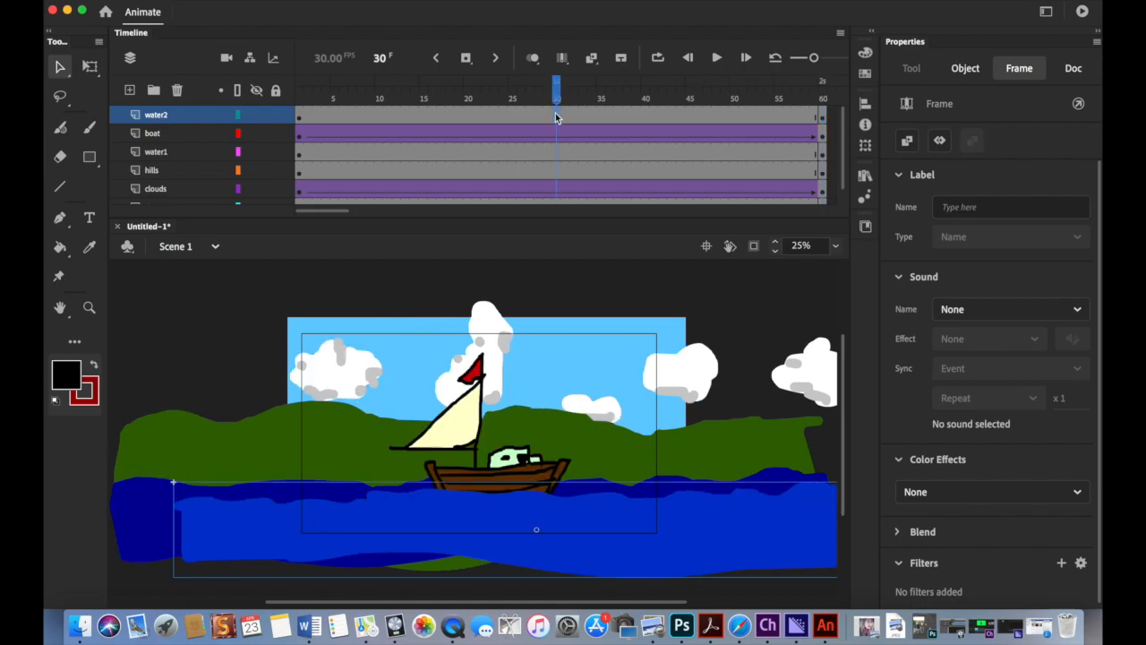
{"action": "right_click", "coordinate": [556, 117]}
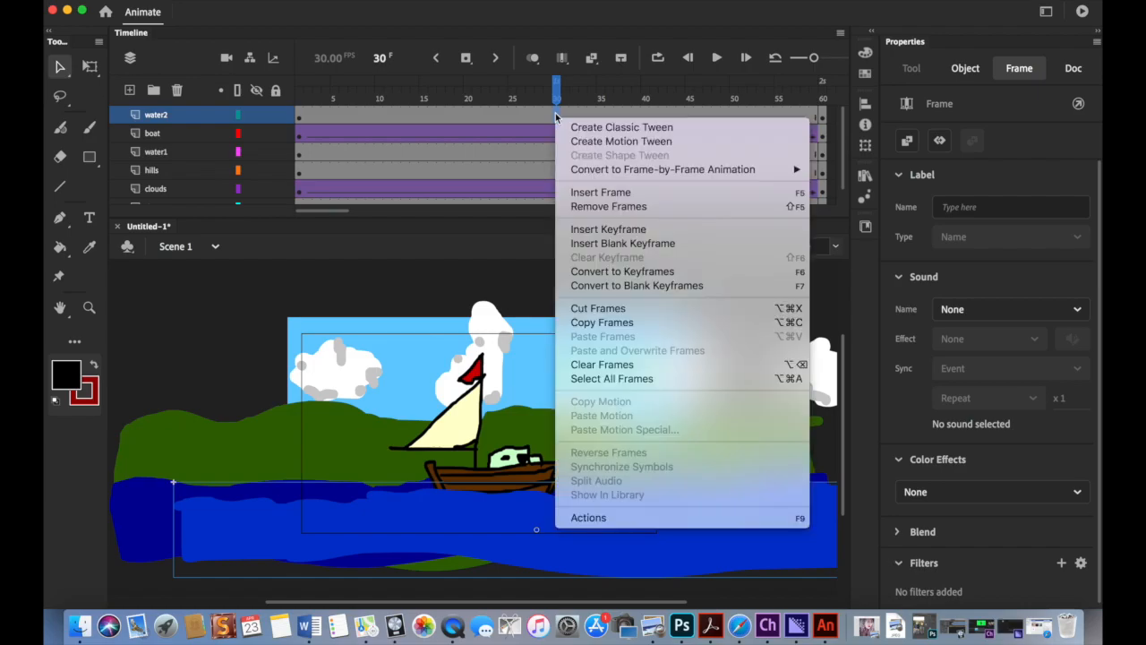
{"action": "left_click", "coordinate": [586, 231]}
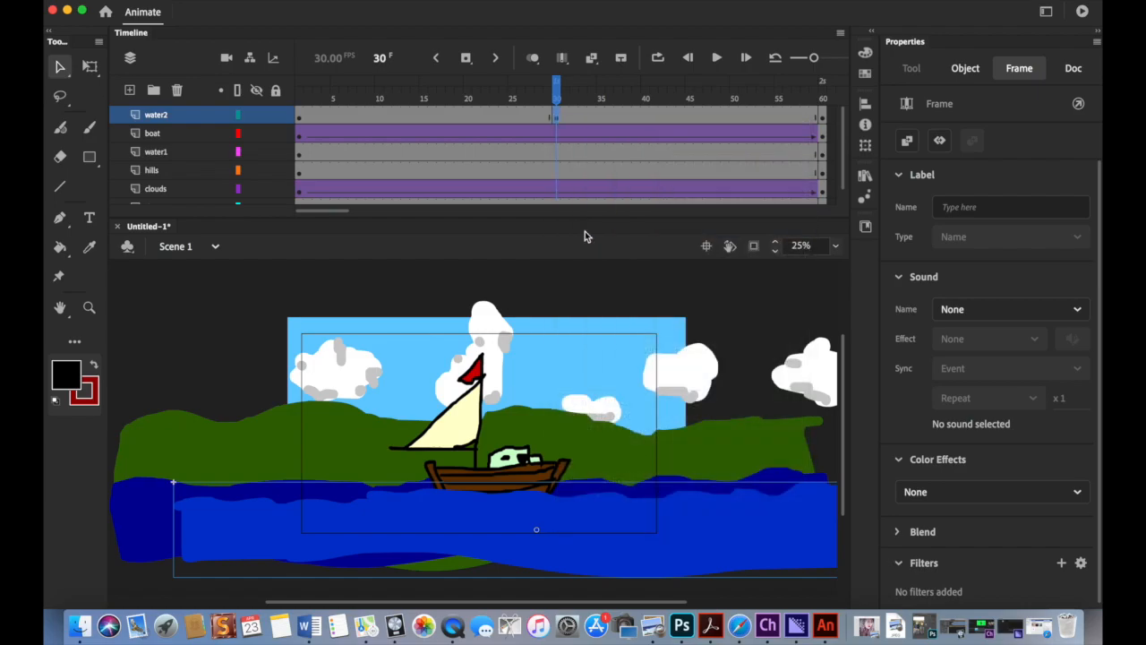
{"action": "left_click", "coordinate": [553, 520]}
Insert keyframes at frames 15 and 45 of the water2 layer.
{"action": "left_click_drag", "start_coordinate": [553, 104], "coordinate": [424, 111]}
{"action": "left_click", "coordinate": [424, 117]}
{"action": "right_click", "coordinate": [424, 116]}
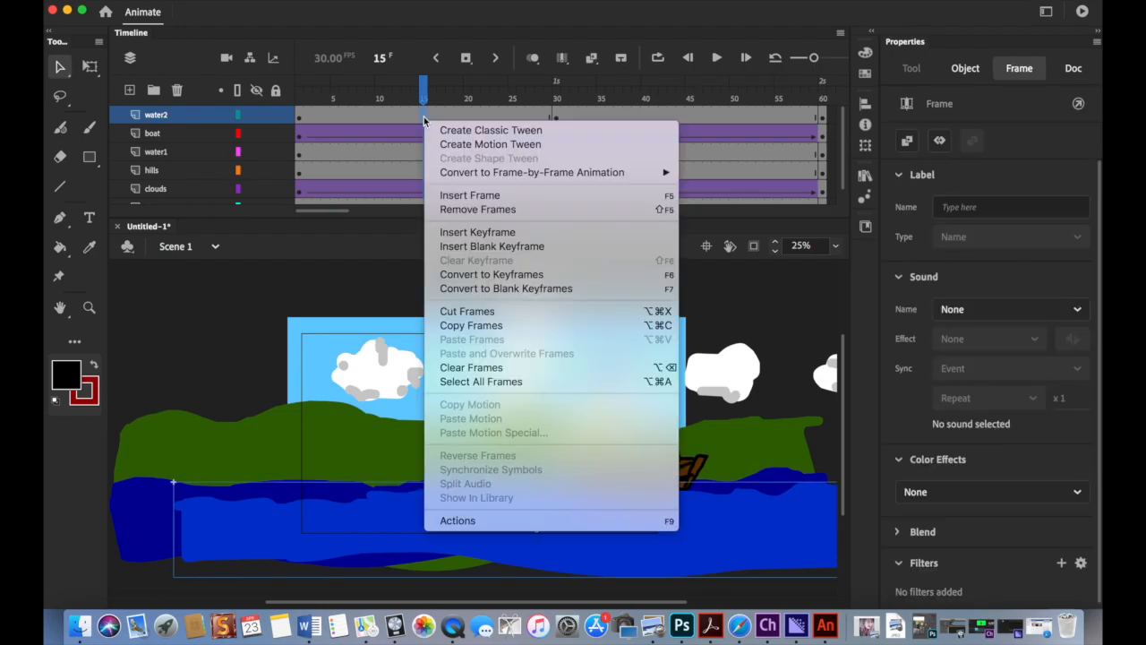
{"action": "left_click", "coordinate": [465, 234]}
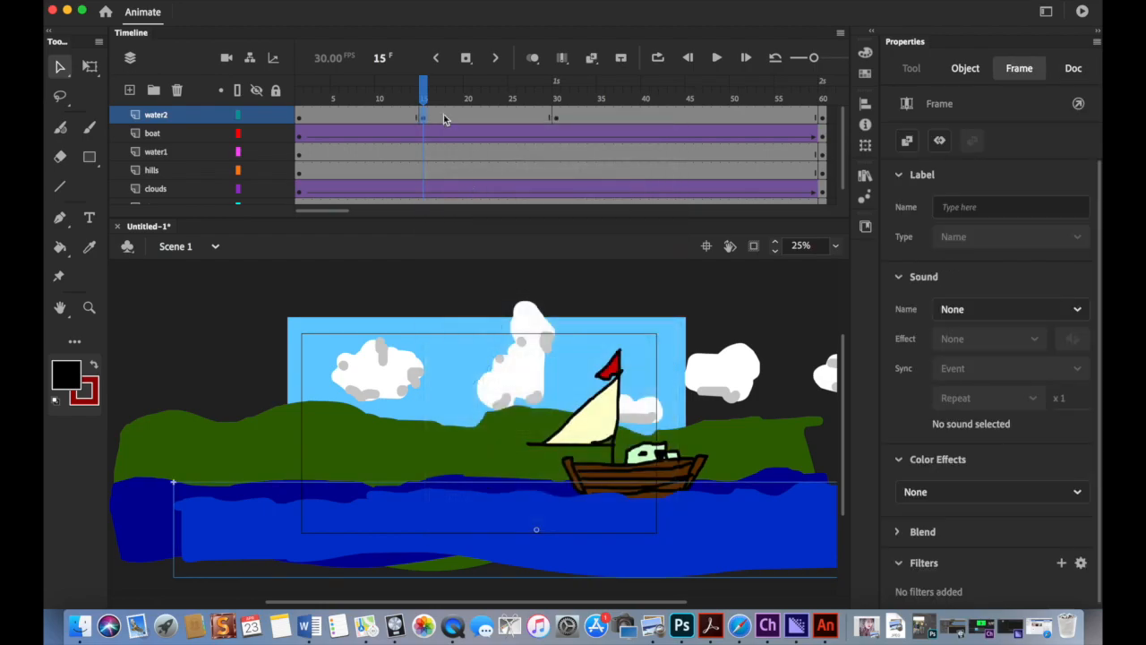
{"action": "left_click_drag", "start_coordinate": [425, 101], "coordinate": [690, 118]}
{"action": "left_click", "coordinate": [690, 119]}
{"action": "right_click", "coordinate": [690, 119]}
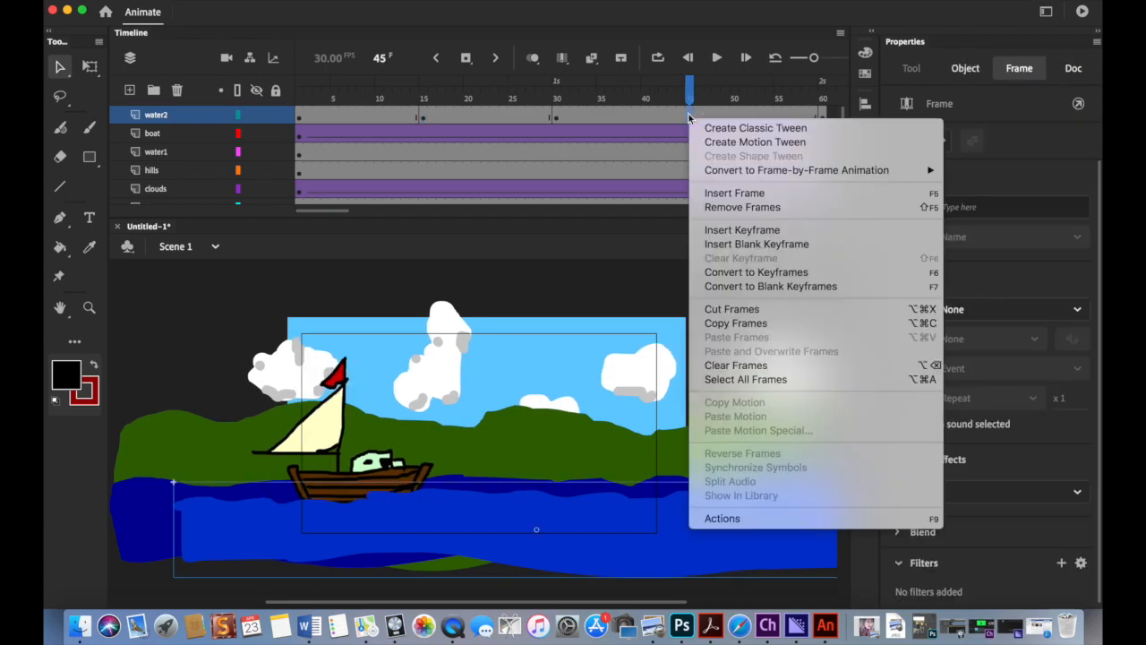
{"action": "left_click", "coordinate": [740, 232]}
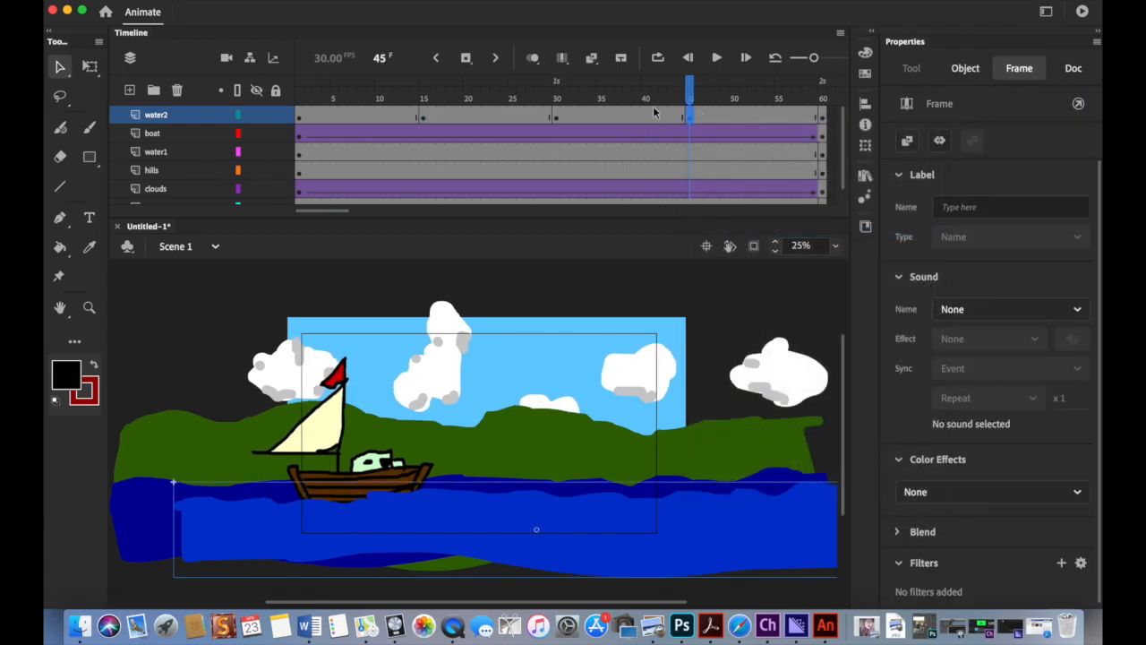
Move the water2 symbol at frame 15 left to X about -1107.
{"action": "left_click_drag", "start_coordinate": [690, 93], "coordinate": [424, 98]}
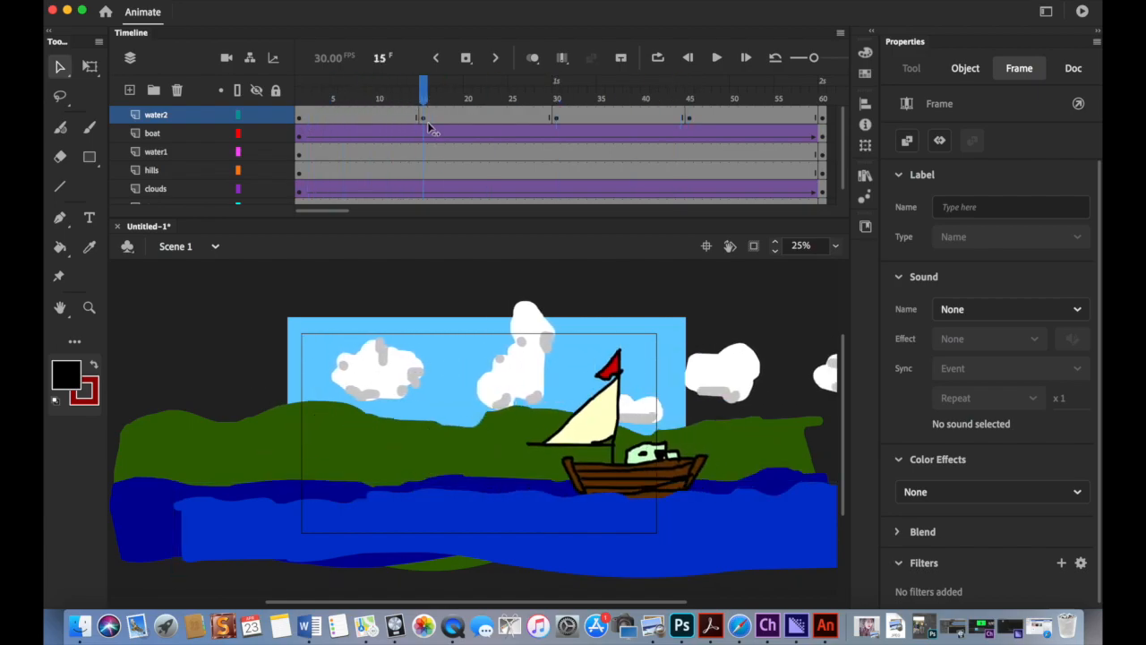
{"action": "left_click", "coordinate": [425, 121]}
{"action": "left_click", "coordinate": [424, 121]}
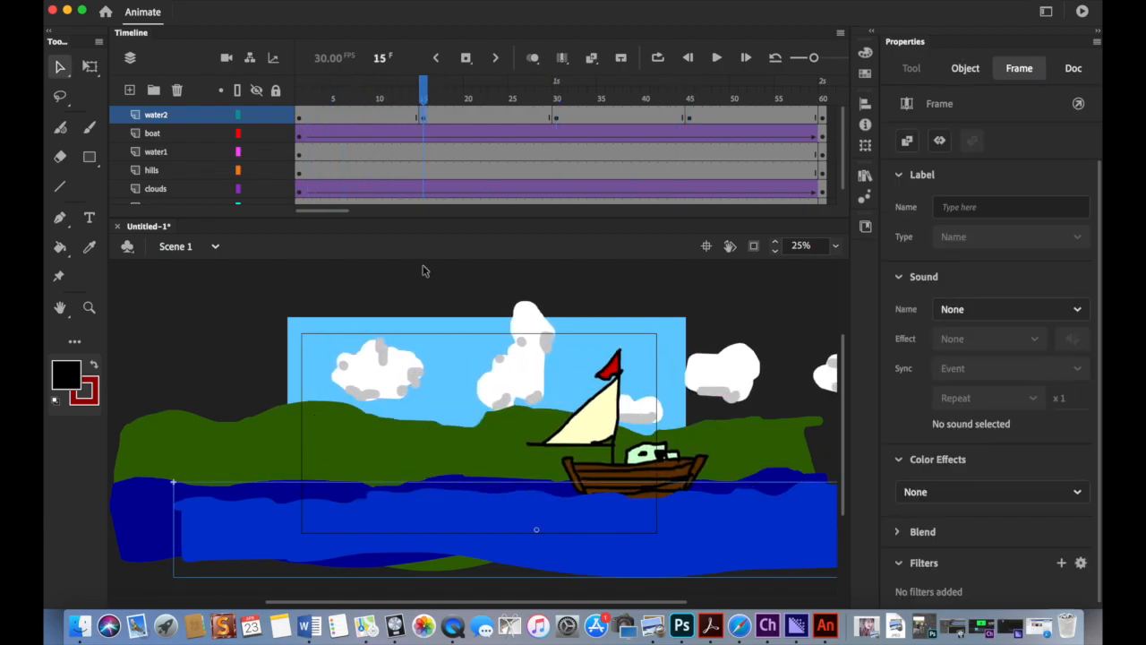
{"action": "left_click", "coordinate": [428, 517]}
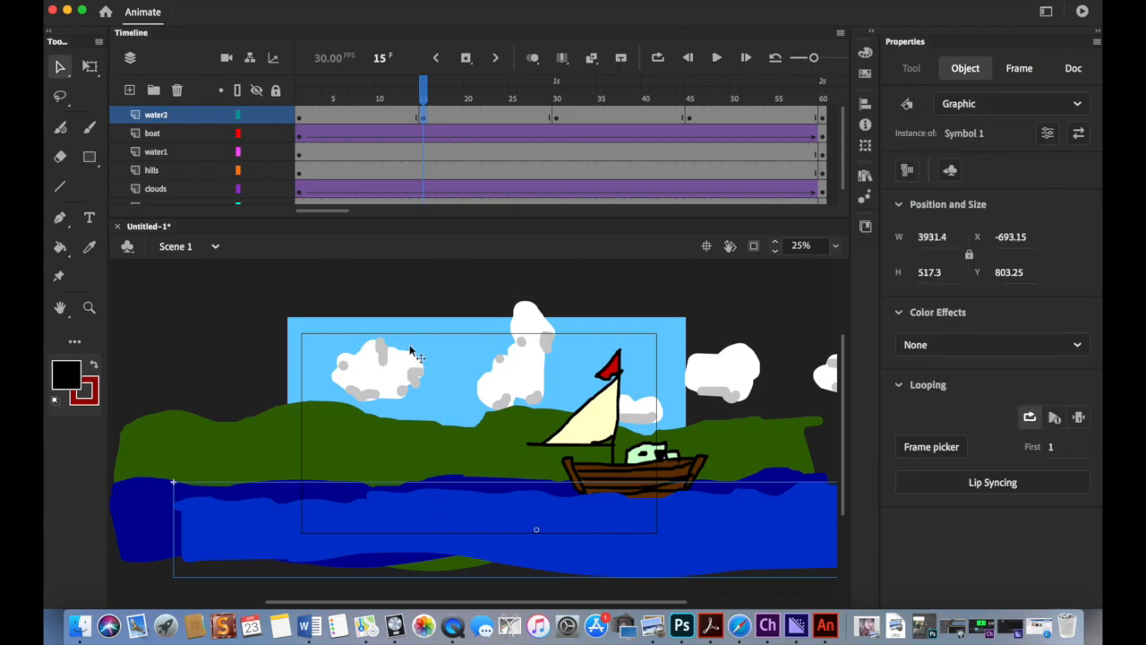
{"action": "mouse_move", "coordinate": [424, 95]}
{"action": "left_mouse_down"}
{"action": "mouse_move", "coordinate": [302, 100]}
{"action": "mouse_move", "coordinate": [424, 105]}
{"action": "left_mouse_up"}
{"action": "left_click_drag", "start_coordinate": [439, 526], "coordinate": [388, 525]}
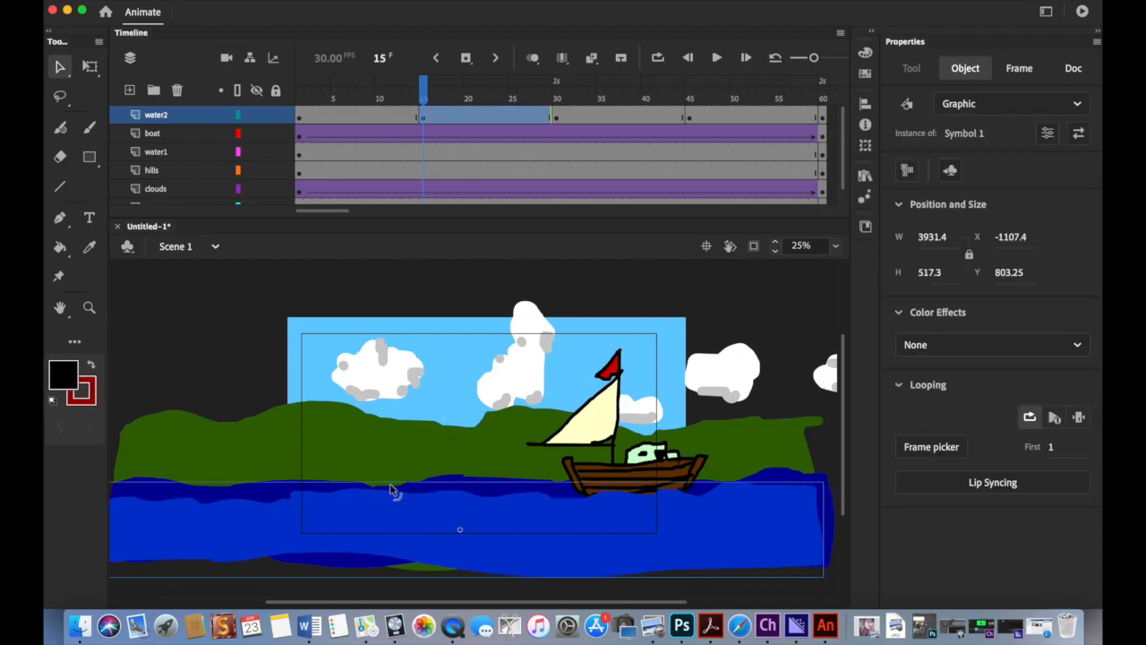
Move the water2 symbol at frame 45 left to X about -1107, leaving frame 30 as it is.
{"action": "left_click", "coordinate": [556, 122]}
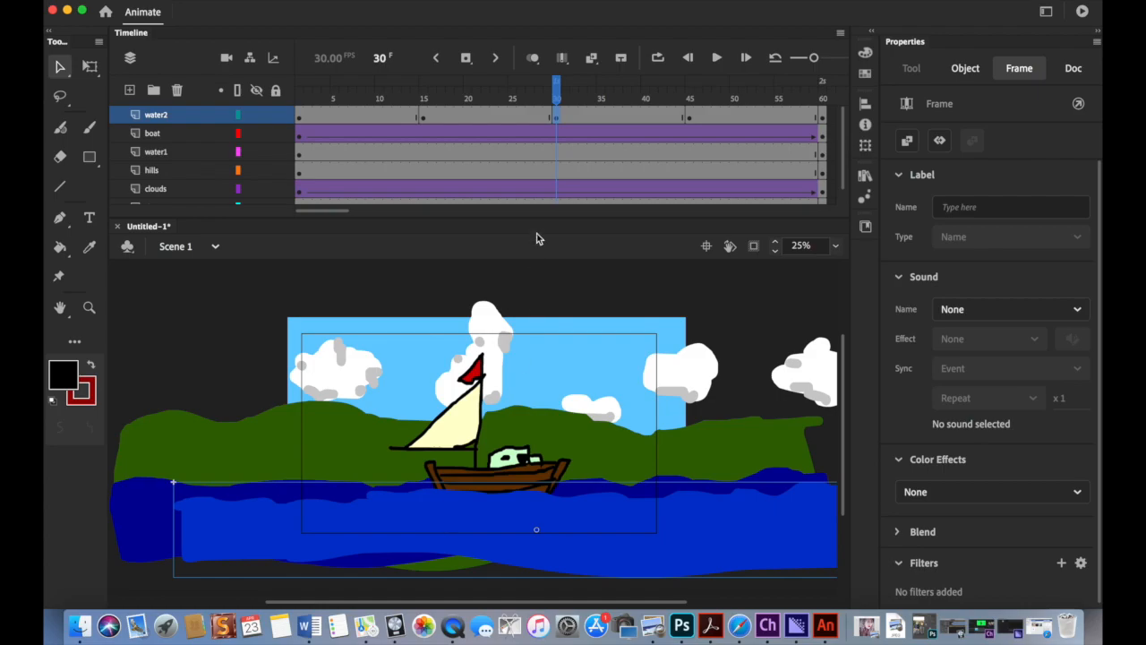
{"action": "left_click", "coordinate": [559, 89]}
{"action": "left_click_drag", "start_coordinate": [573, 87], "coordinate": [696, 87]}
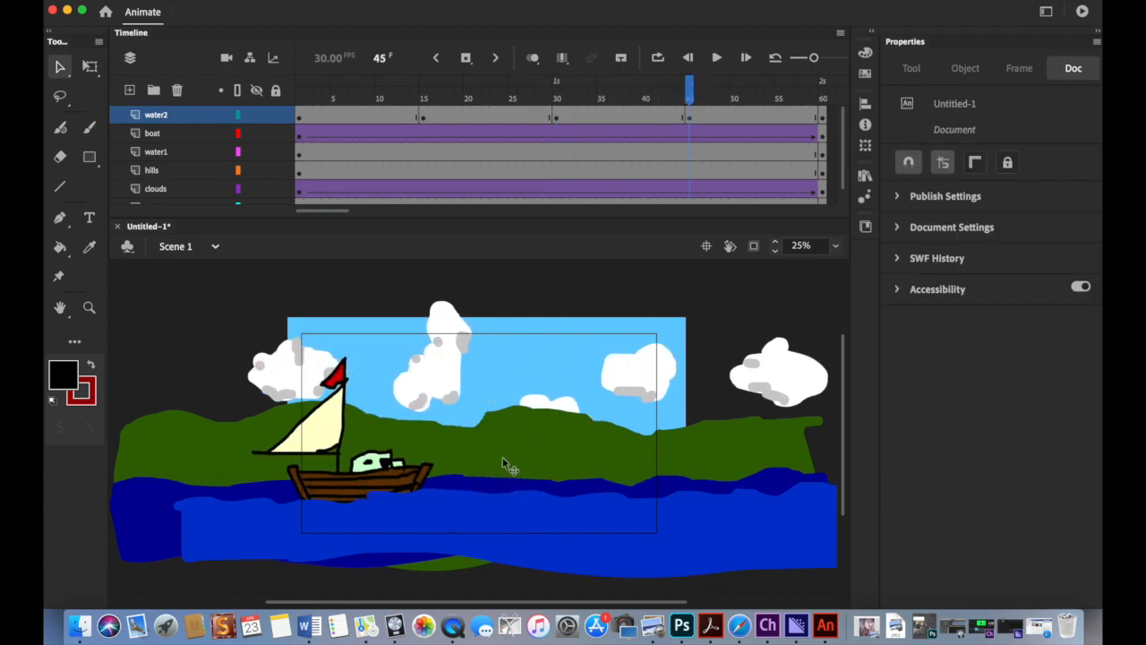
{"action": "left_click", "coordinate": [414, 522]}
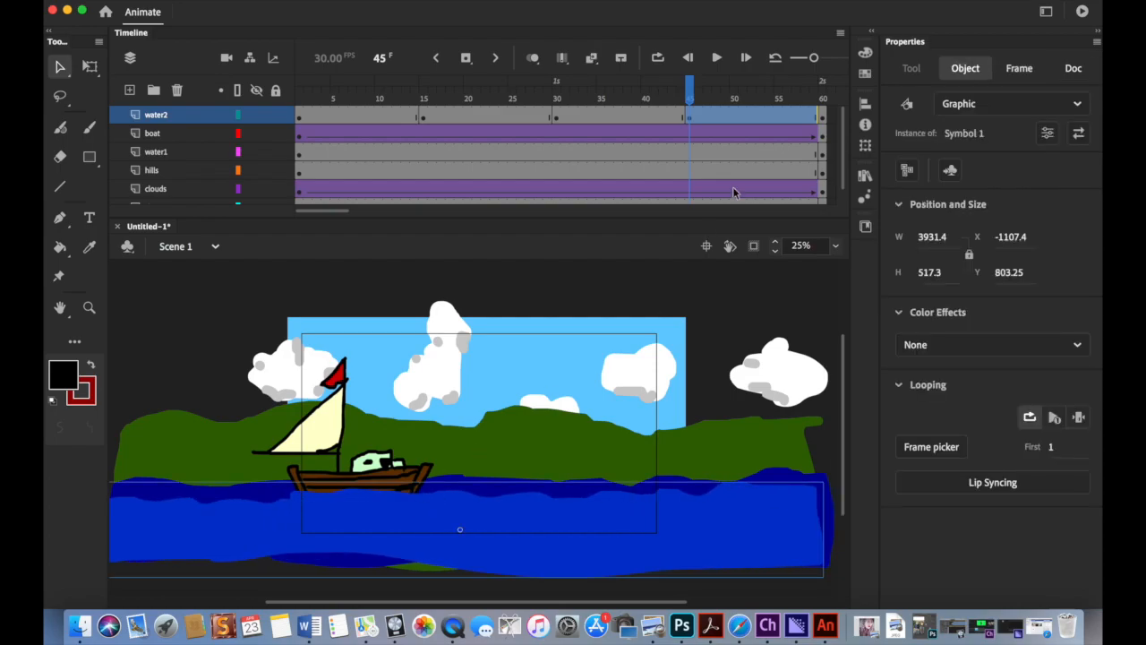
Return to frame 1 and play the animation to check the water2 movement.
{"action": "left_click", "coordinate": [686, 103]}
{"action": "key", "text": "Return"}
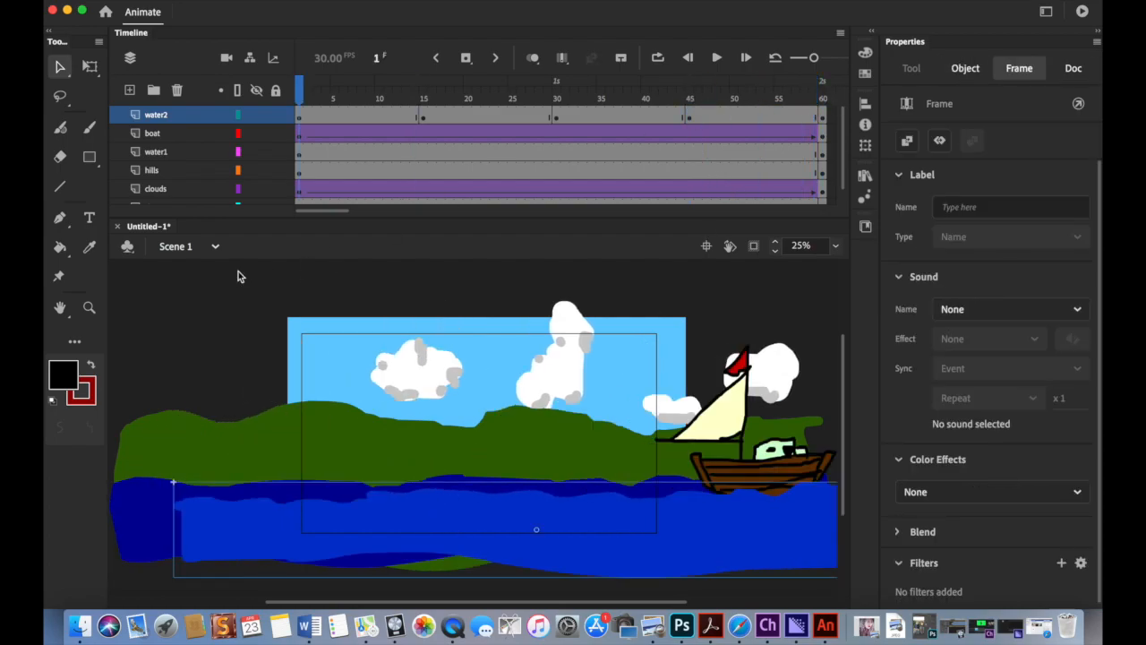
{"action": "left_click", "coordinate": [717, 57]}
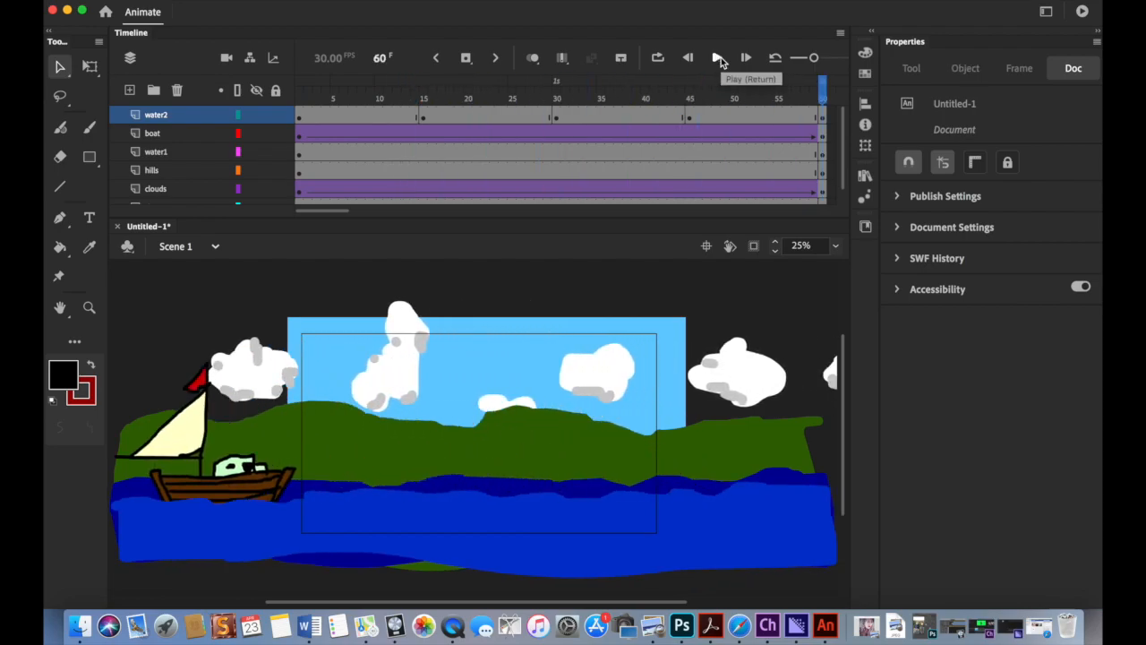
Insert a keyframe at frame 8 of the water2 layer.
{"action": "left_click", "coordinate": [355, 117]}
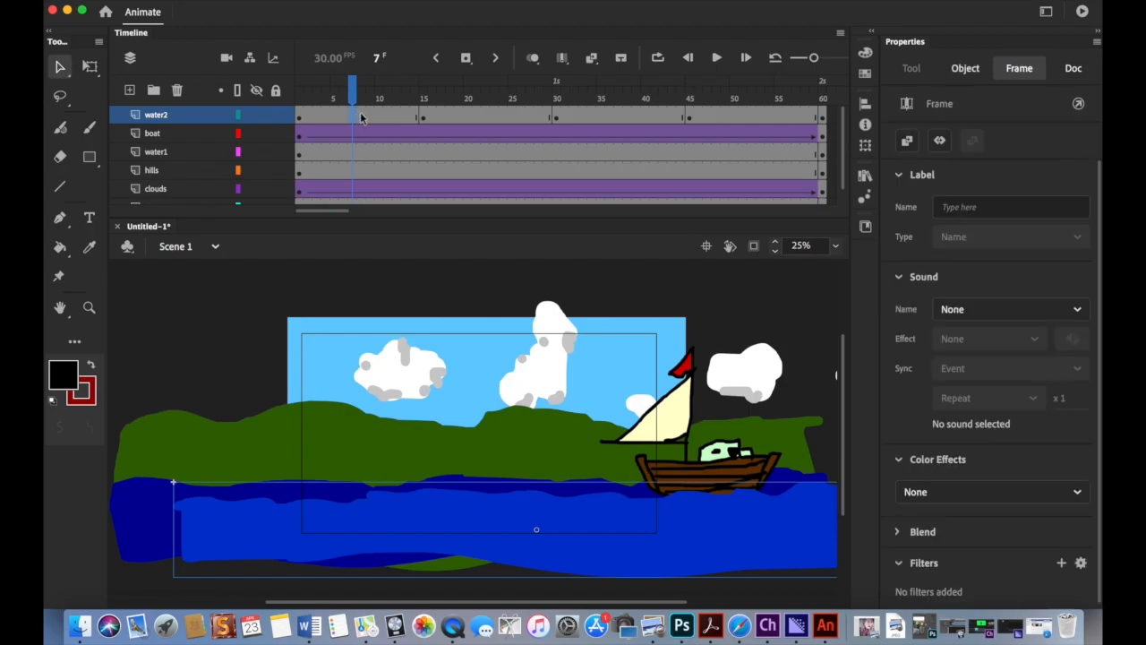
{"action": "left_click", "coordinate": [363, 117]}
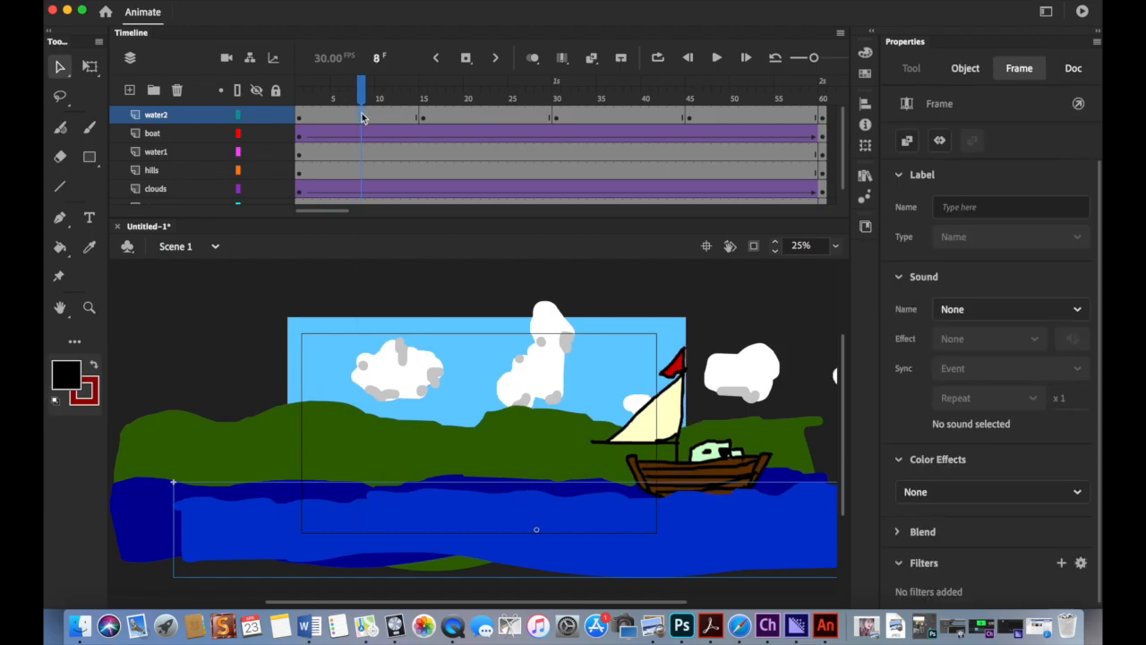
{"action": "right_click", "coordinate": [363, 117]}
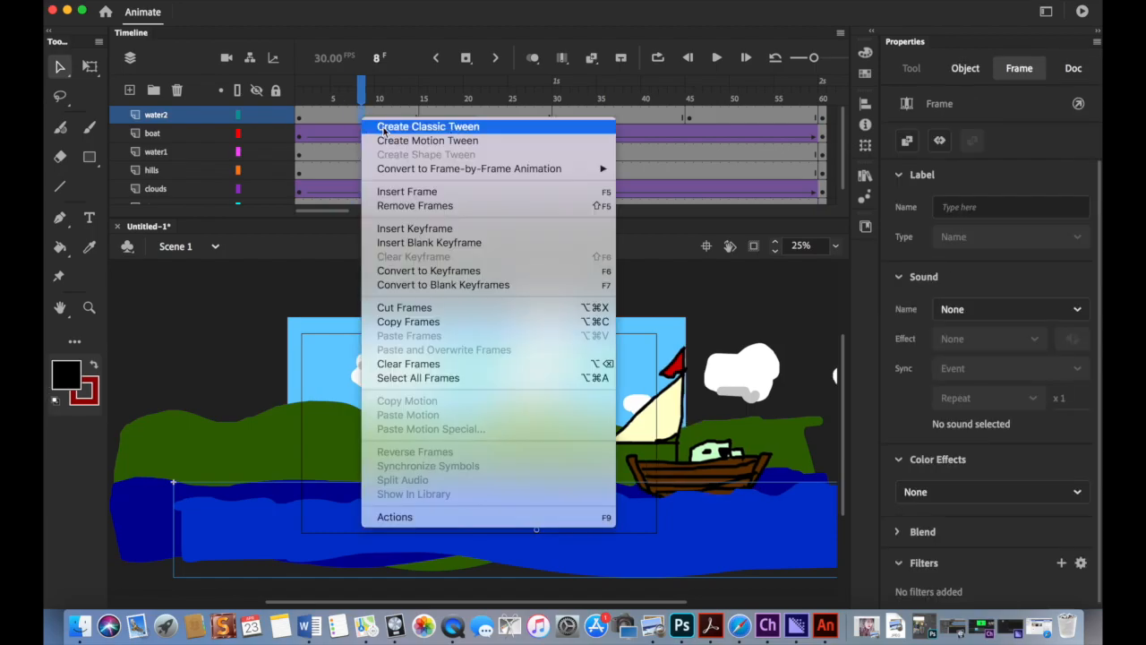
{"action": "left_click", "coordinate": [429, 231]}
{"action": "left_click", "coordinate": [486, 117]}
{"action": "right_click", "coordinate": [486, 117]}
{"action": "right_click", "coordinate": [487, 118]}
{"action": "right_click", "coordinate": [486, 117]}
{"action": "right_click", "coordinate": [486, 118]}
{"action": "left_click", "coordinate": [535, 315]}
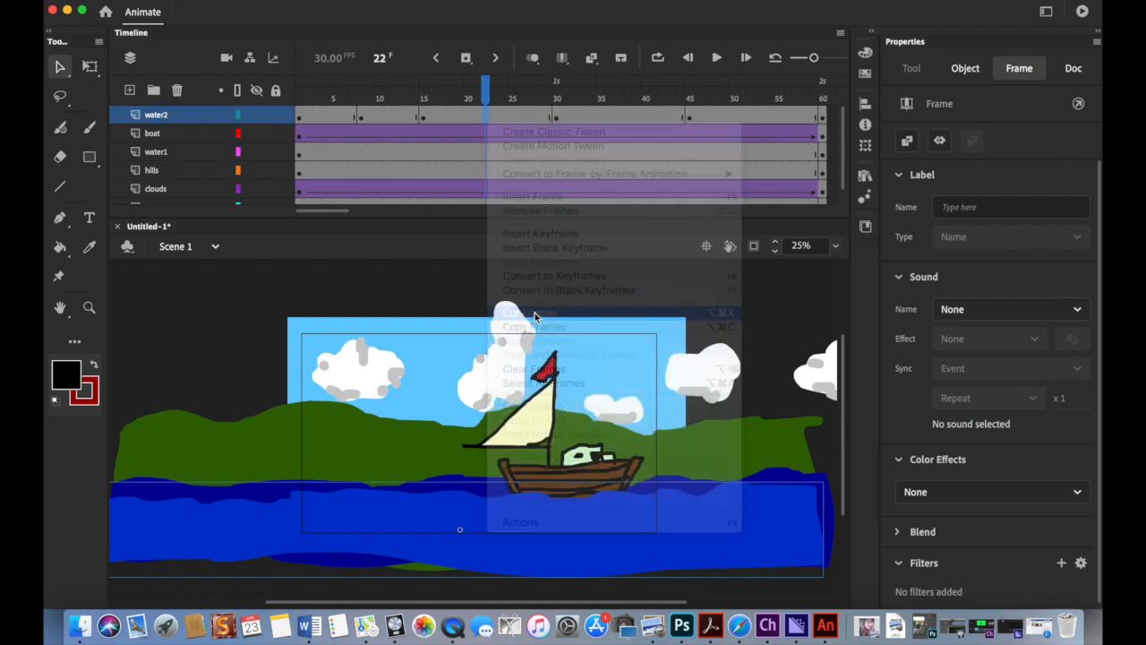
{"action": "left_click", "coordinate": [174, 1]}
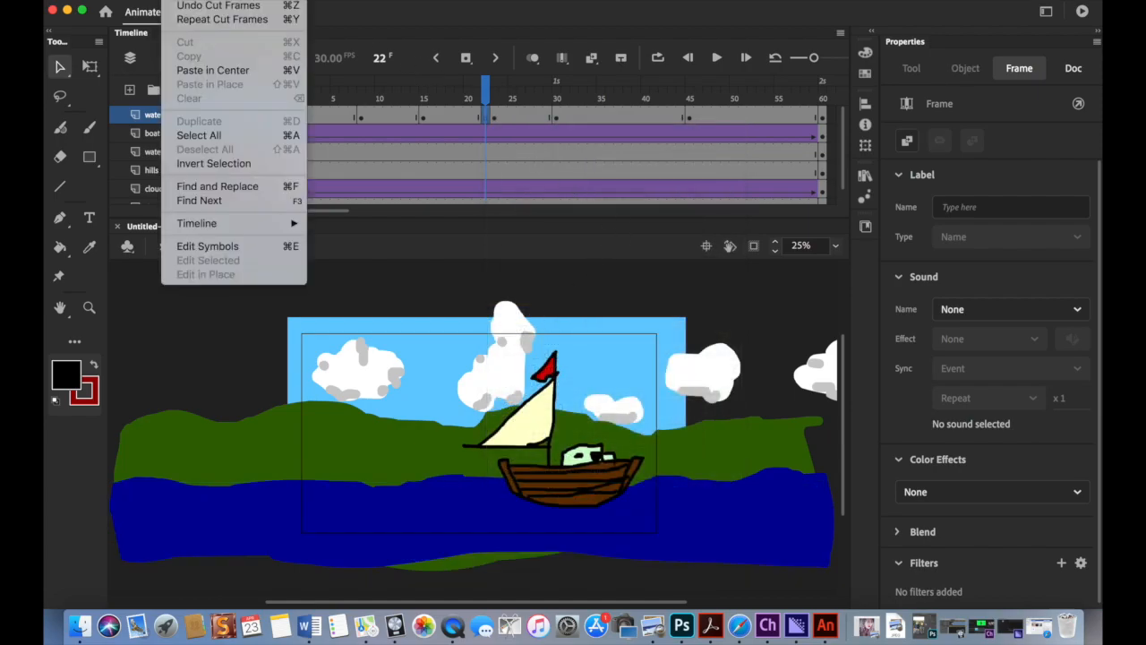
{"action": "left_click", "coordinate": [217, 4]}
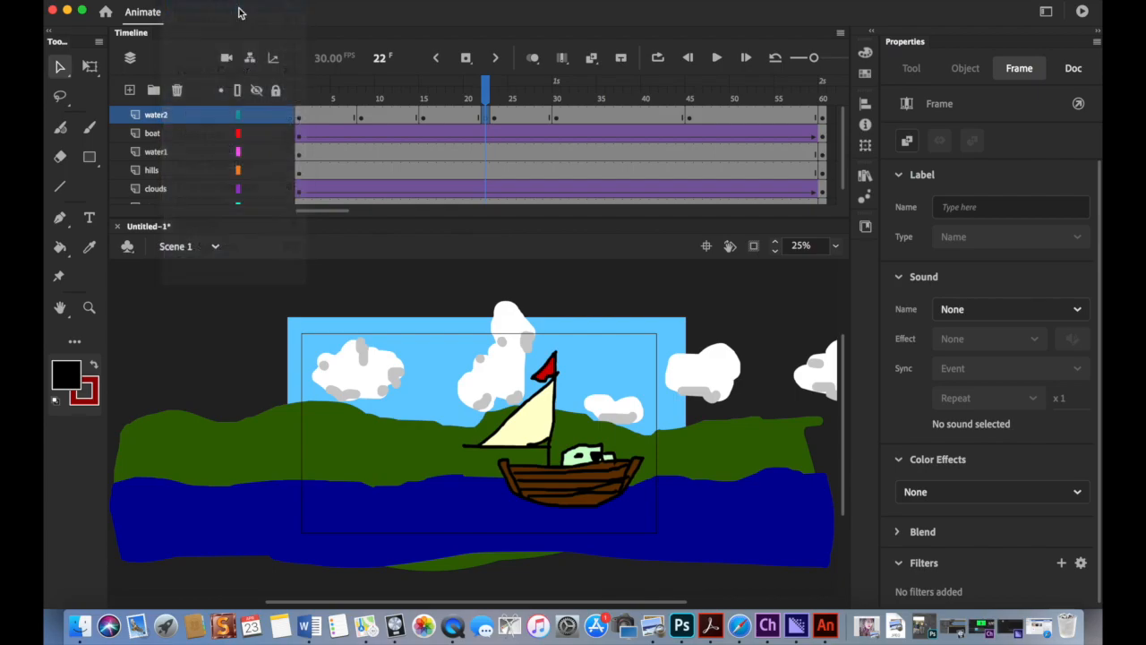
Insert keyframes at frames 22, 37 and 52 of the water2 layer.
{"action": "right_click", "coordinate": [483, 116]}
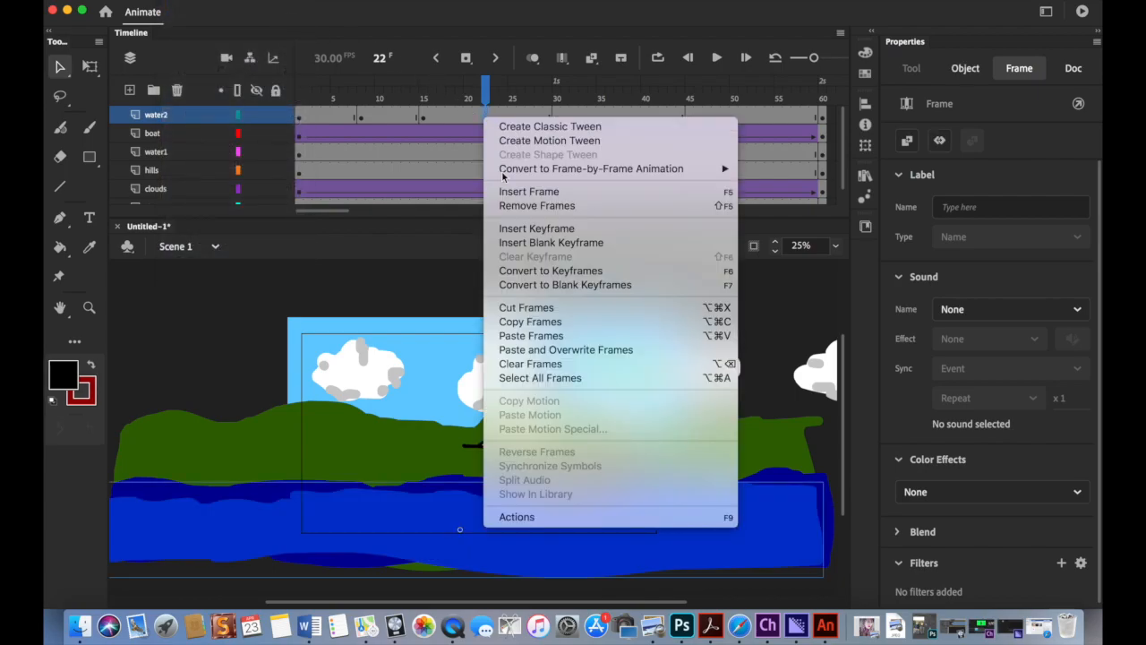
{"action": "left_click", "coordinate": [535, 228]}
{"action": "right_click", "coordinate": [619, 118]}
{"action": "key", "text": "Escape"}
{"action": "right_click", "coordinate": [619, 118]}
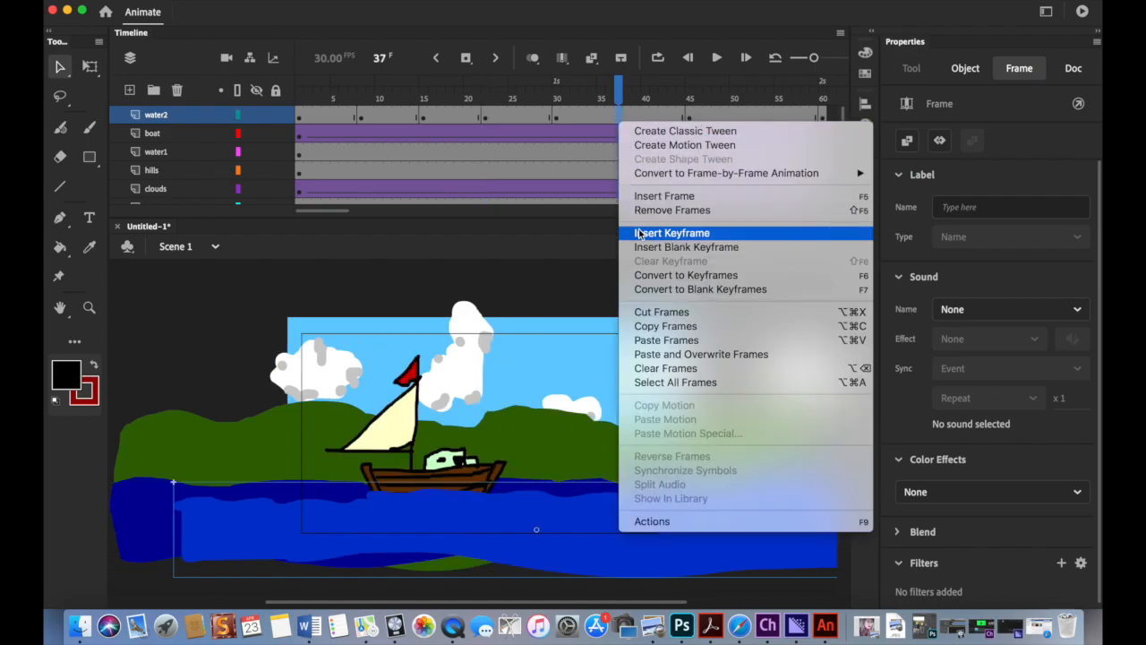
{"action": "left_click", "coordinate": [667, 230]}
{"action": "right_click", "coordinate": [744, 117]}
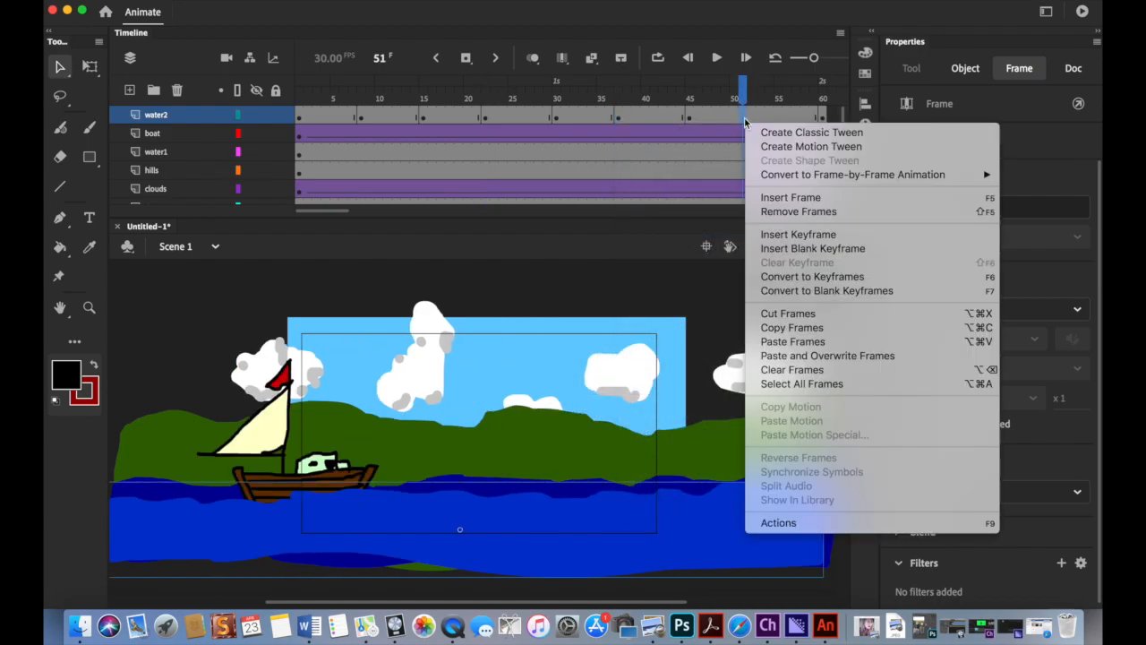
{"action": "left_click", "coordinate": [752, 119]}
{"action": "left_click", "coordinate": [751, 119]}
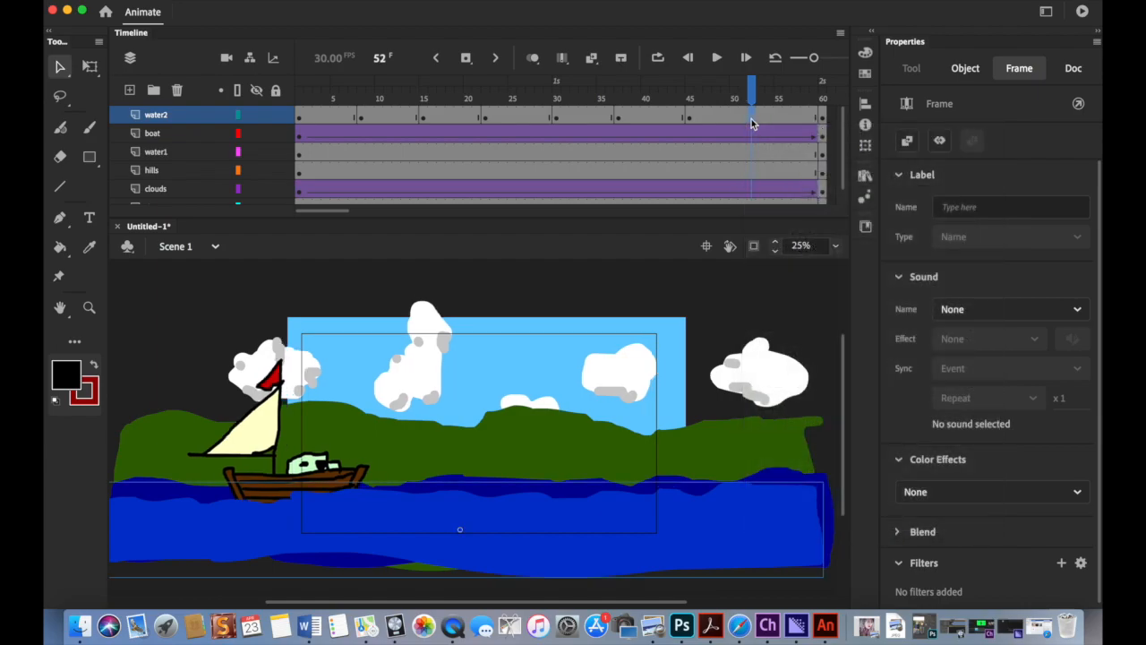
{"action": "right_click", "coordinate": [751, 119]}
{"action": "left_click", "coordinate": [805, 234]}
Reposition the water2 symbol at frame 8 so it sits slightly to the right of its frame 1 position.
{"action": "left_click", "coordinate": [362, 118]}
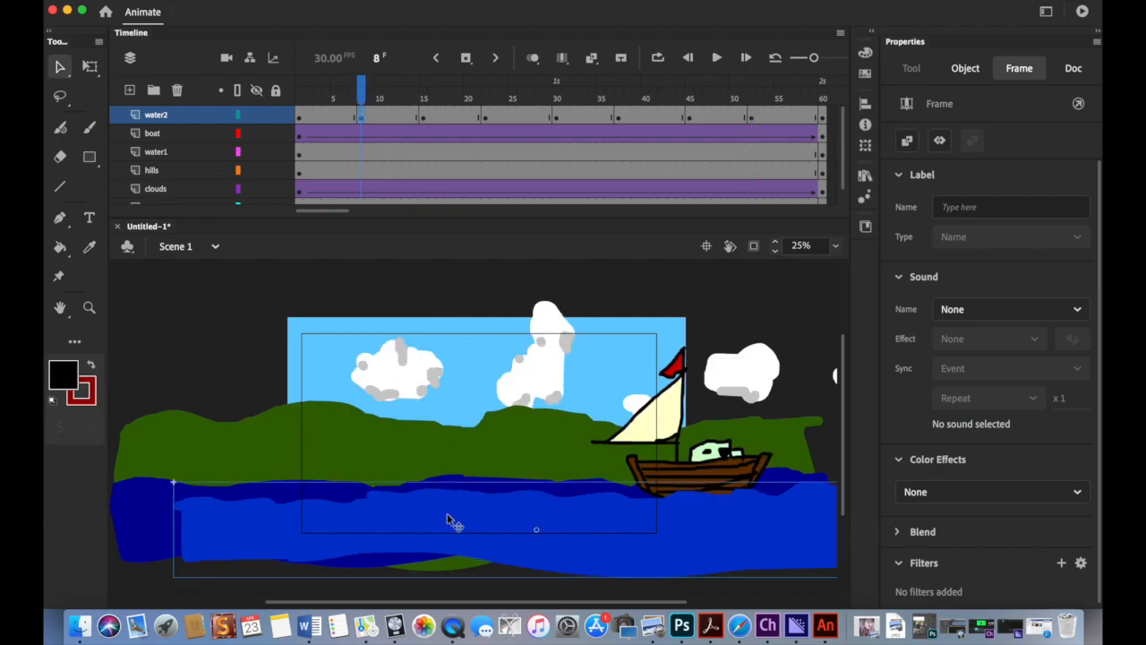
{"action": "left_click_drag", "start_coordinate": [451, 522], "coordinate": [415, 516]}
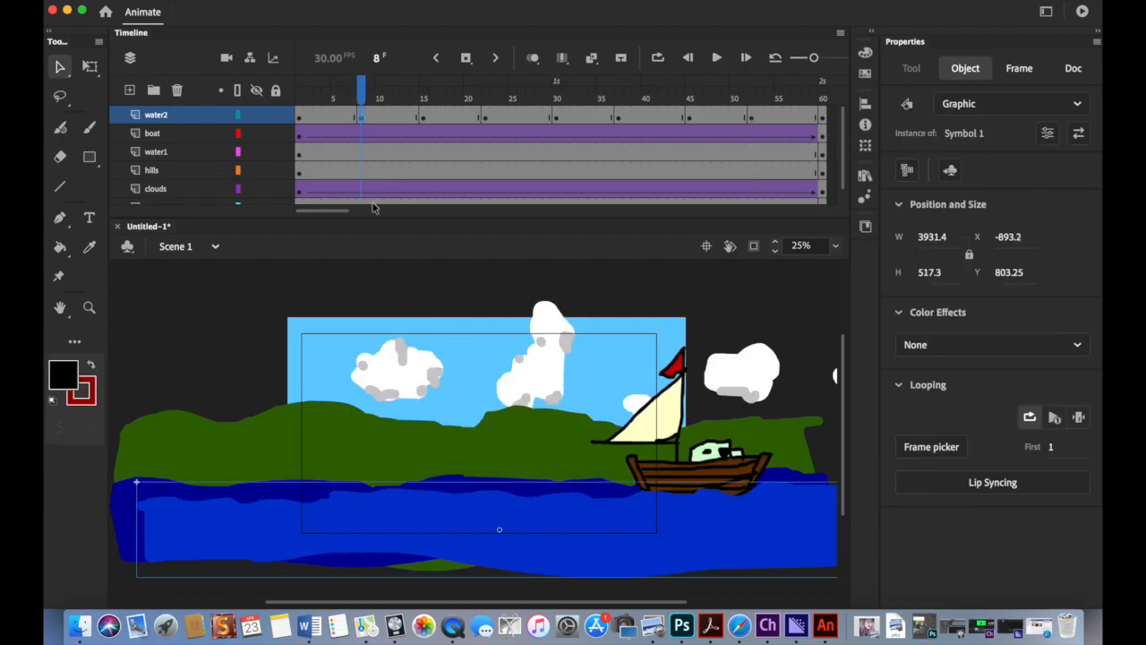
{"action": "mouse_move", "coordinate": [363, 99]}
{"action": "left_mouse_down"}
{"action": "mouse_move", "coordinate": [334, 99]}
{"action": "mouse_move", "coordinate": [427, 105]}
{"action": "mouse_move", "coordinate": [360, 100]}
{"action": "left_mouse_up"}
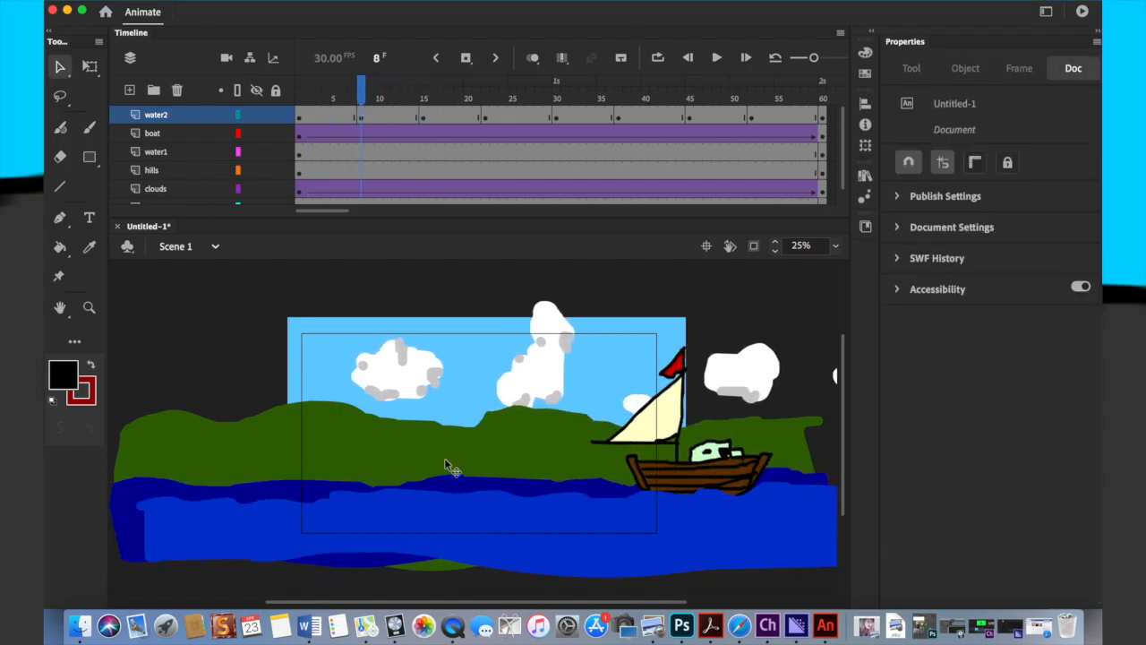
{"action": "left_click_drag", "start_coordinate": [455, 517], "coordinate": [503, 516]}
Move the water2 symbol to the right at frame 22 and to the left at frame 37.
{"action": "left_click_drag", "start_coordinate": [362, 86], "coordinate": [485, 93]}
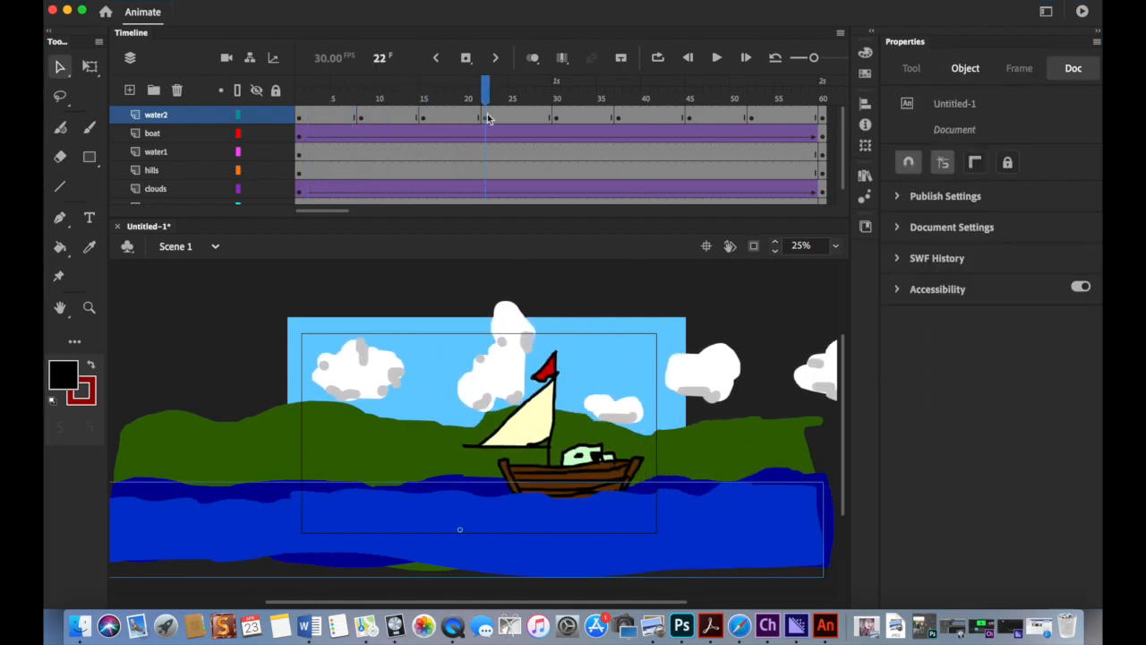
{"action": "left_click_drag", "start_coordinate": [417, 511], "coordinate": [465, 496]}
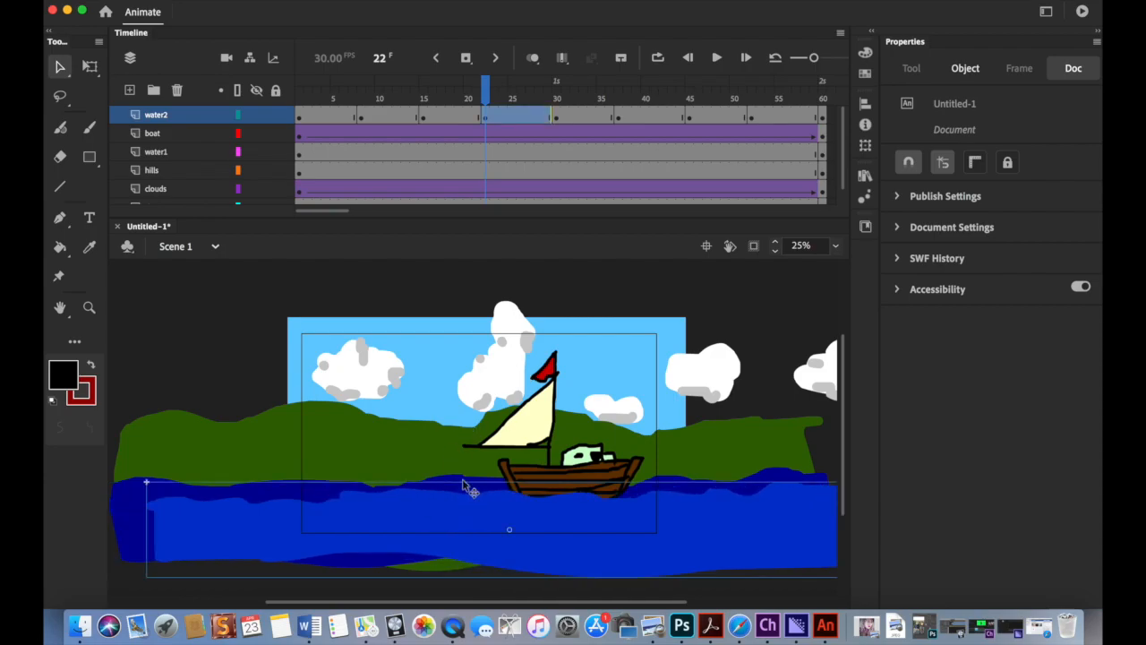
{"action": "left_click", "coordinate": [620, 120]}
{"action": "left_click_drag", "start_coordinate": [426, 528], "coordinate": [407, 529]}
Move the water2 symbol at frame 52 right to X about -907.
{"action": "left_click", "coordinate": [622, 92]}
{"action": "left_click_drag", "start_coordinate": [622, 92], "coordinate": [749, 95]}
{"action": "left_click", "coordinate": [517, 521]}
{"action": "left_click_drag", "start_coordinate": [518, 521], "coordinate": [554, 521]}
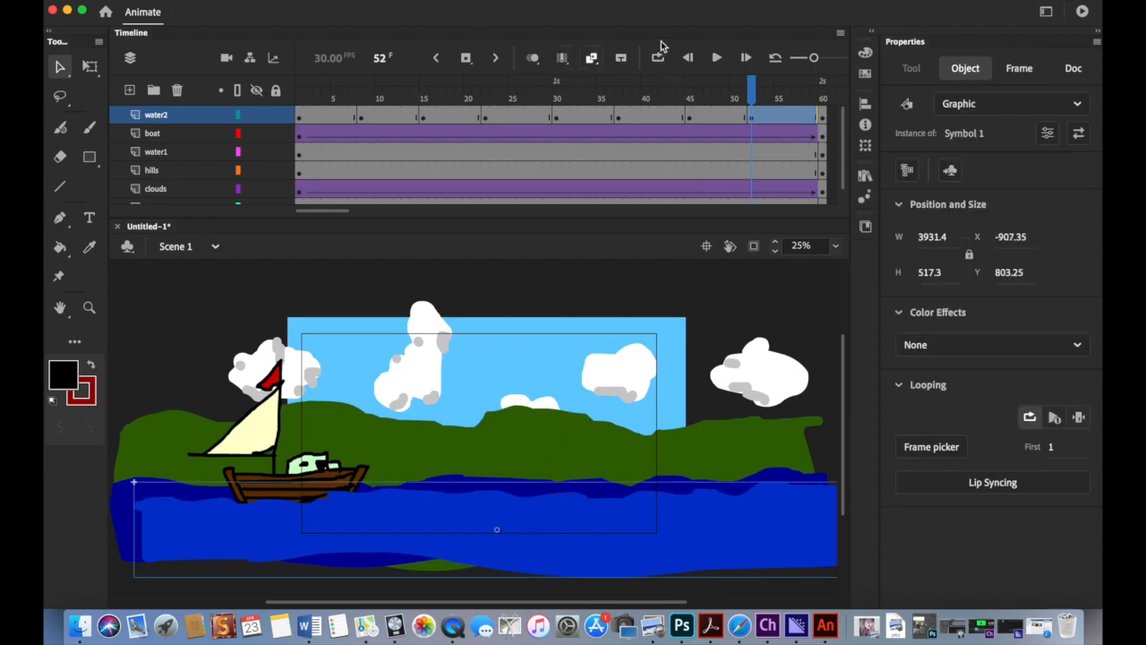
Play the animation from frame 1 to check the water2 movement with the added keyframes.
{"action": "left_click", "coordinate": [716, 58]}
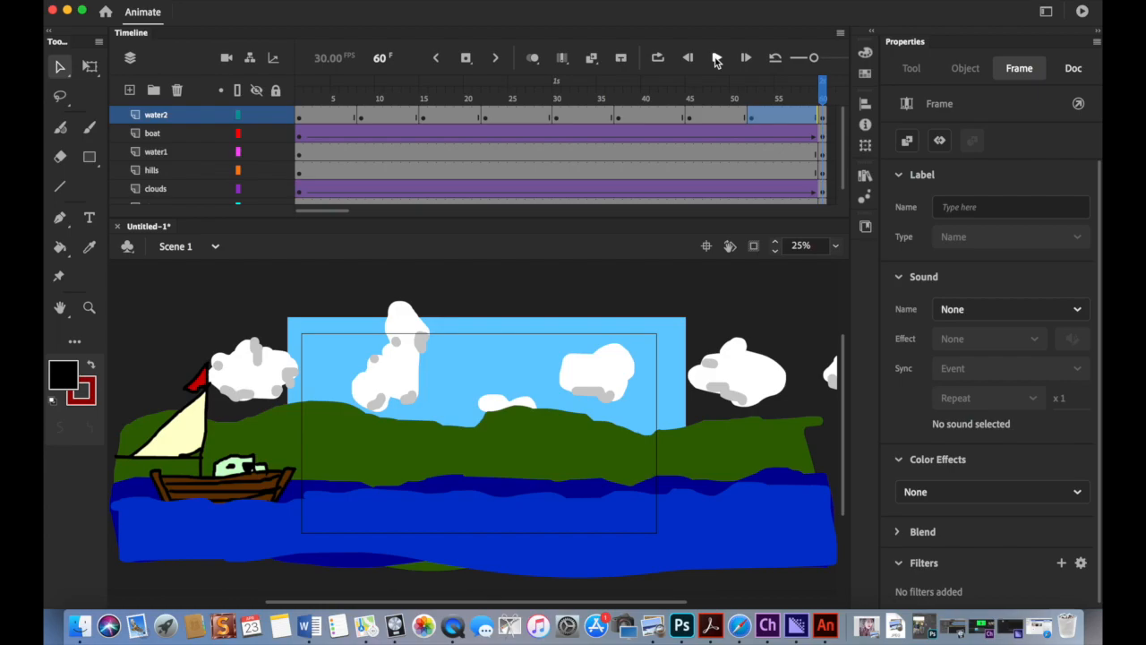
{"action": "left_click", "coordinate": [688, 57]}
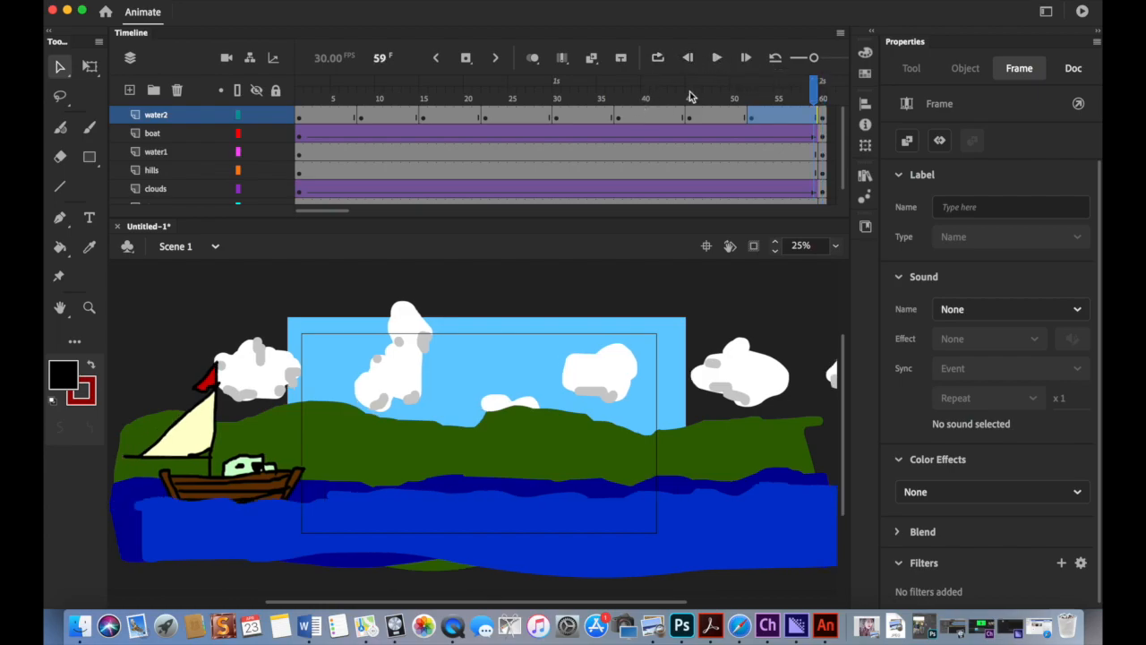
{"action": "left_click_drag", "start_coordinate": [817, 97], "coordinate": [300, 97]}
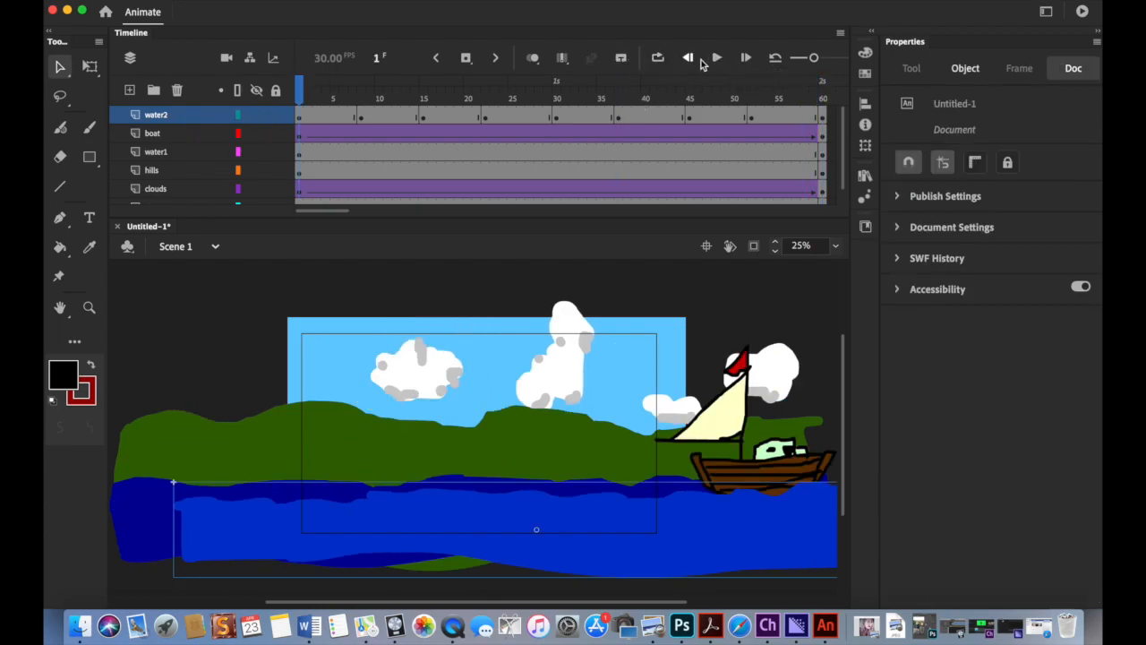
{"action": "left_click", "coordinate": [716, 57]}
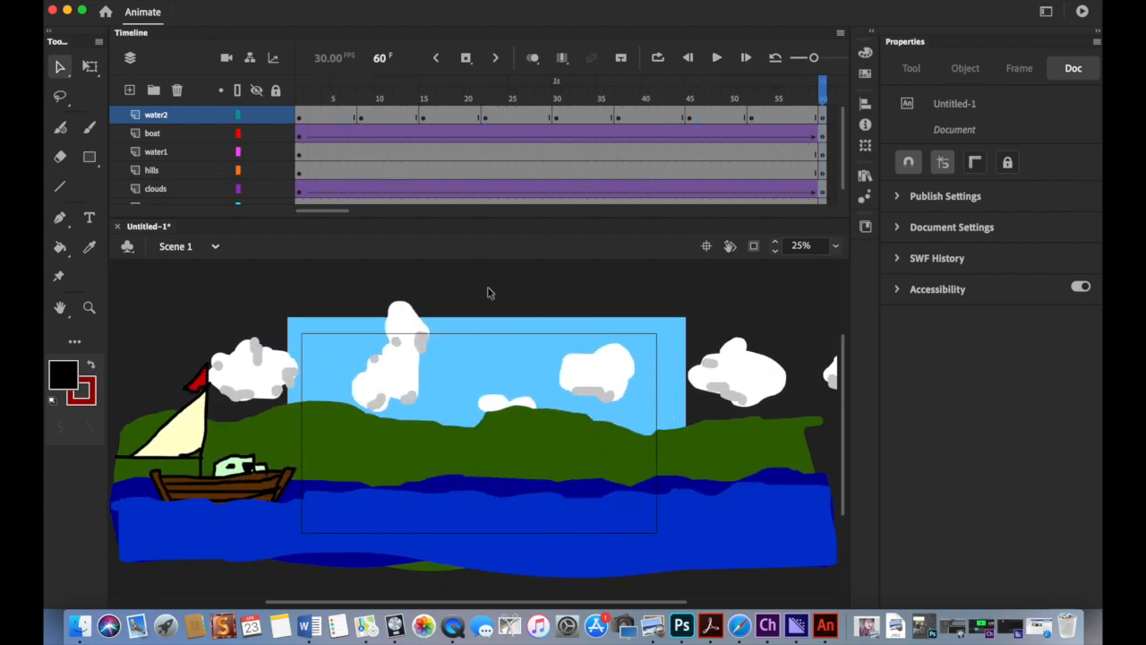
Convert the water1 artwork at frame 1 into a graphic symbol.
{"action": "left_click", "coordinate": [298, 156]}
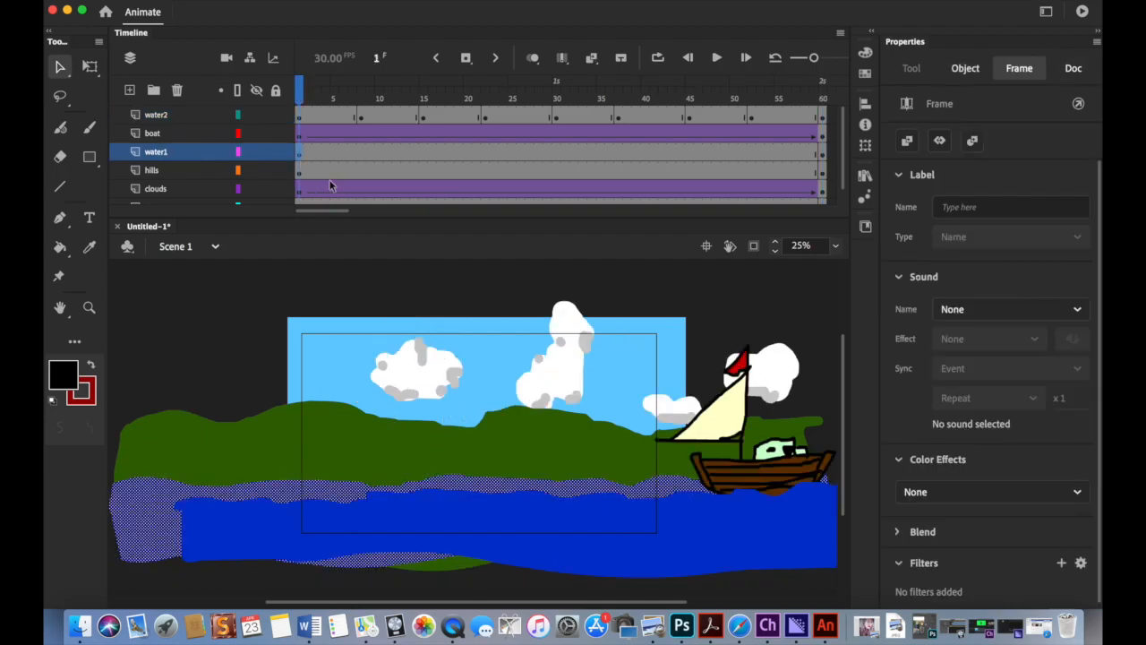
{"action": "left_click", "coordinate": [296, 2]}
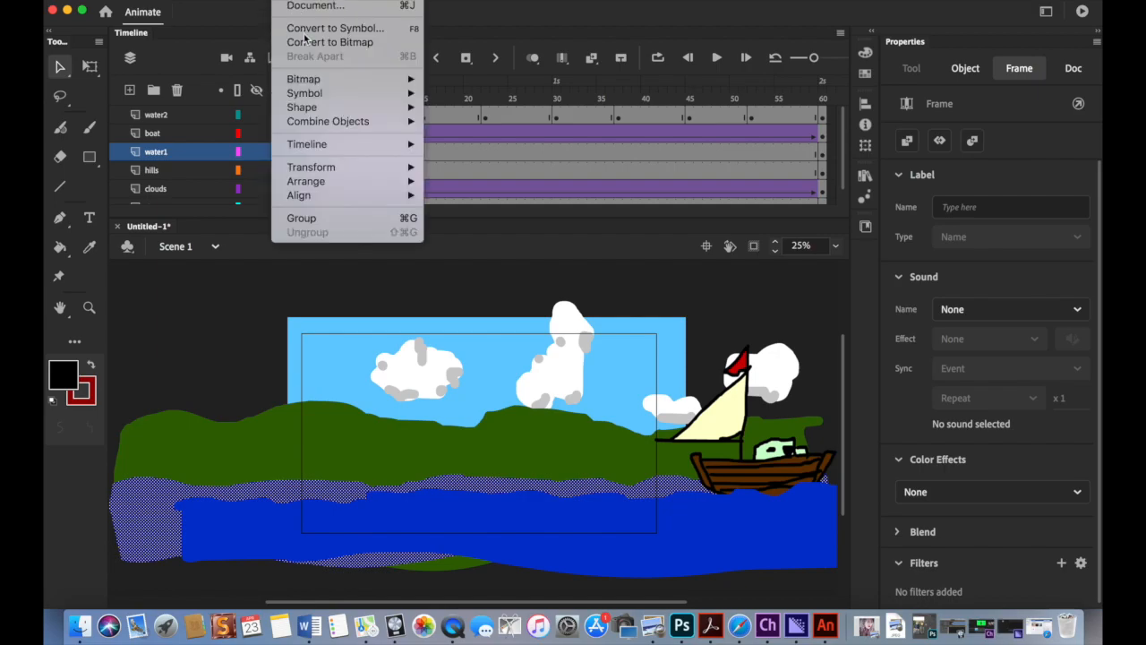
{"action": "left_click", "coordinate": [302, 27]}
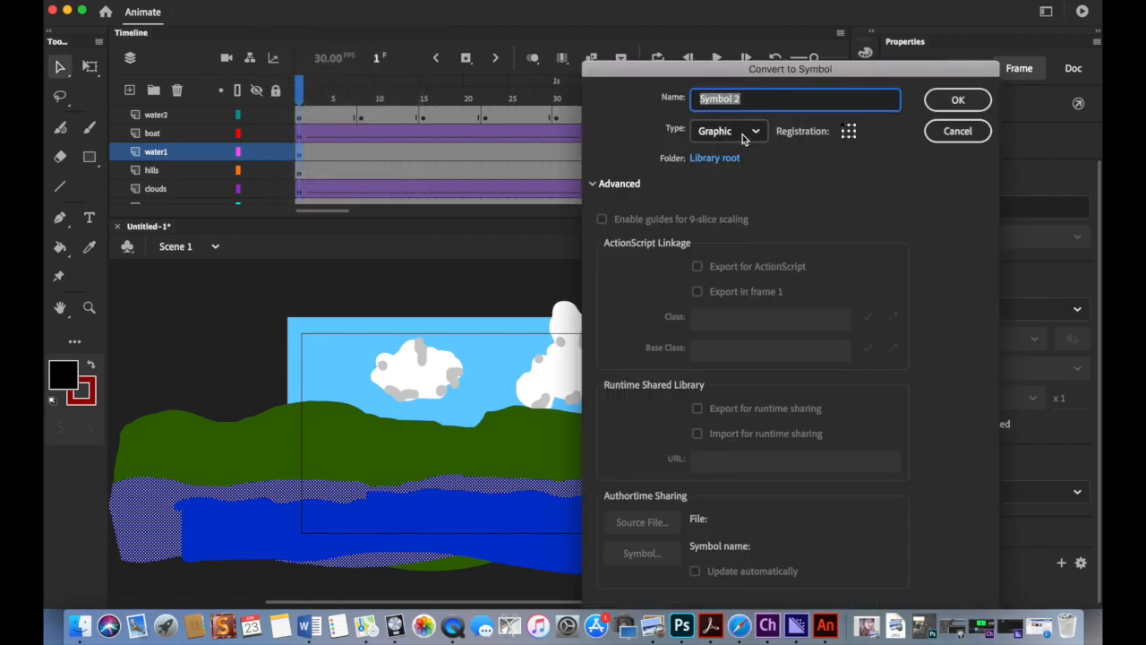
{"action": "left_click", "coordinate": [954, 100]}
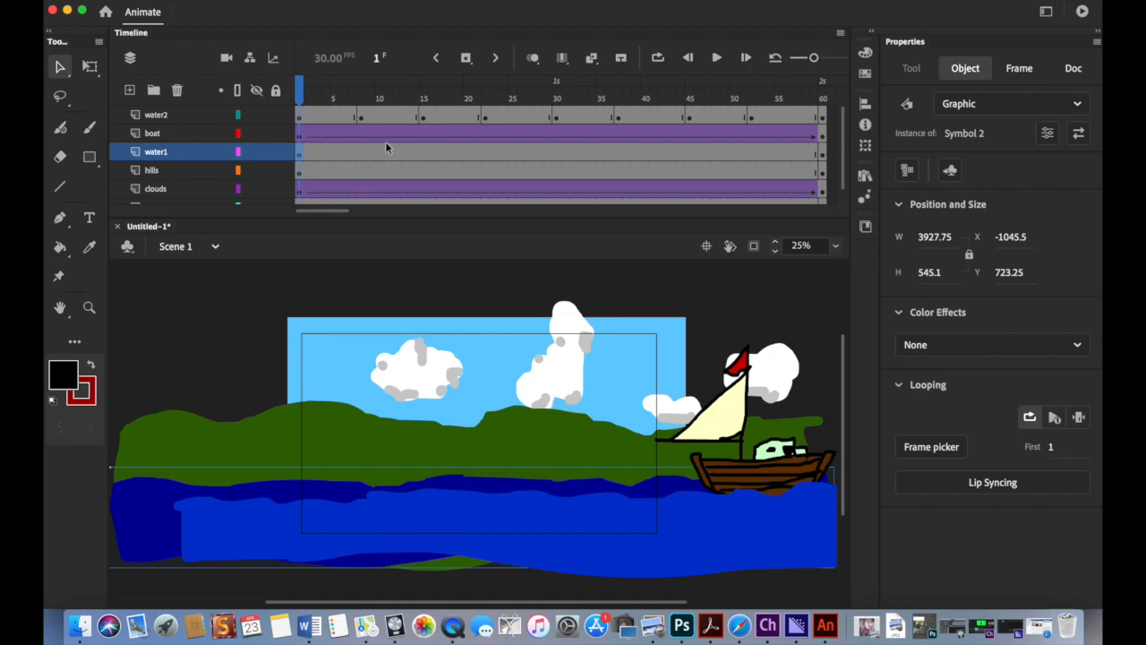
Insert keyframes at frames 11 and 24 of the water1 layer.
{"action": "left_click", "coordinate": [361, 156]}
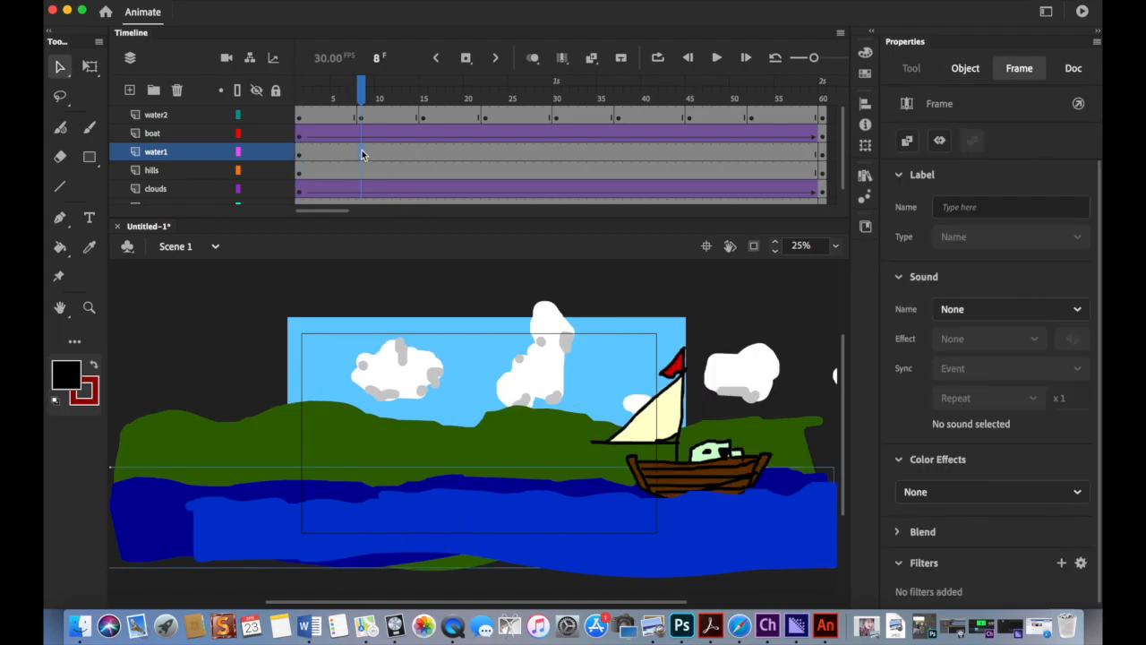
{"action": "left_click", "coordinate": [387, 154]}
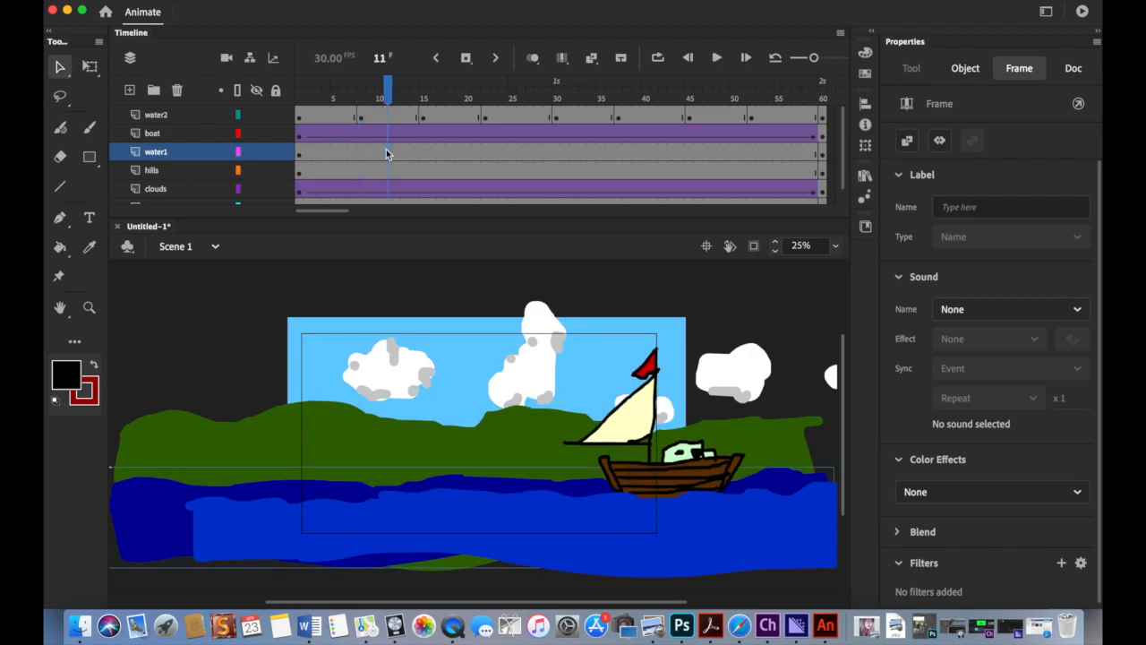
{"action": "right_click", "coordinate": [386, 154]}
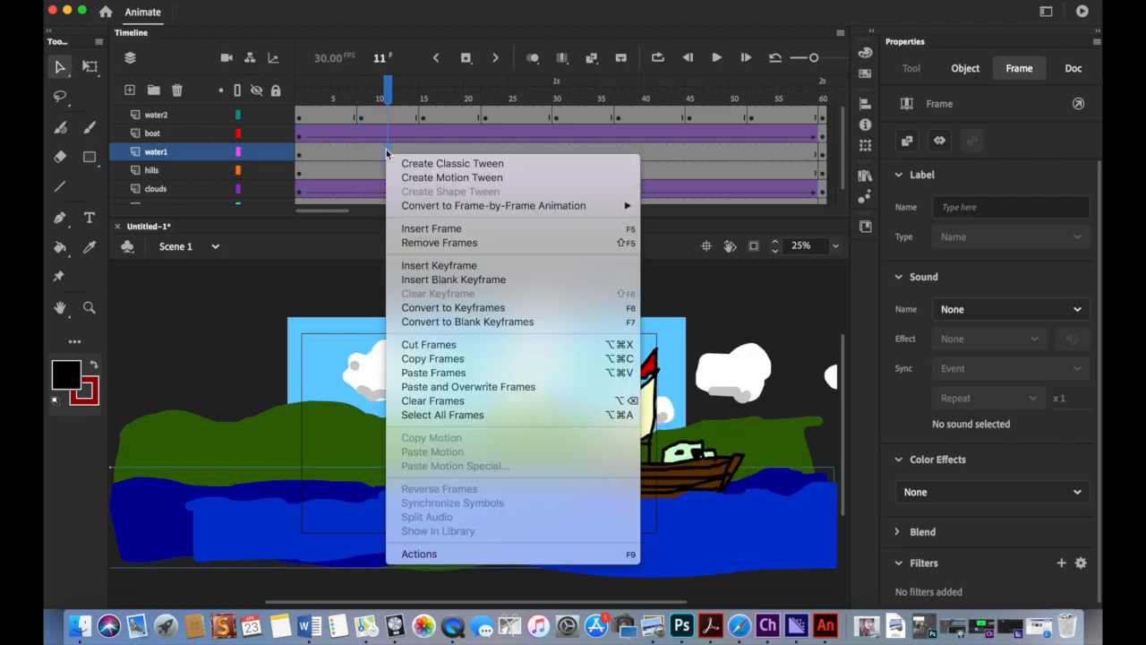
{"action": "left_click", "coordinate": [423, 267]}
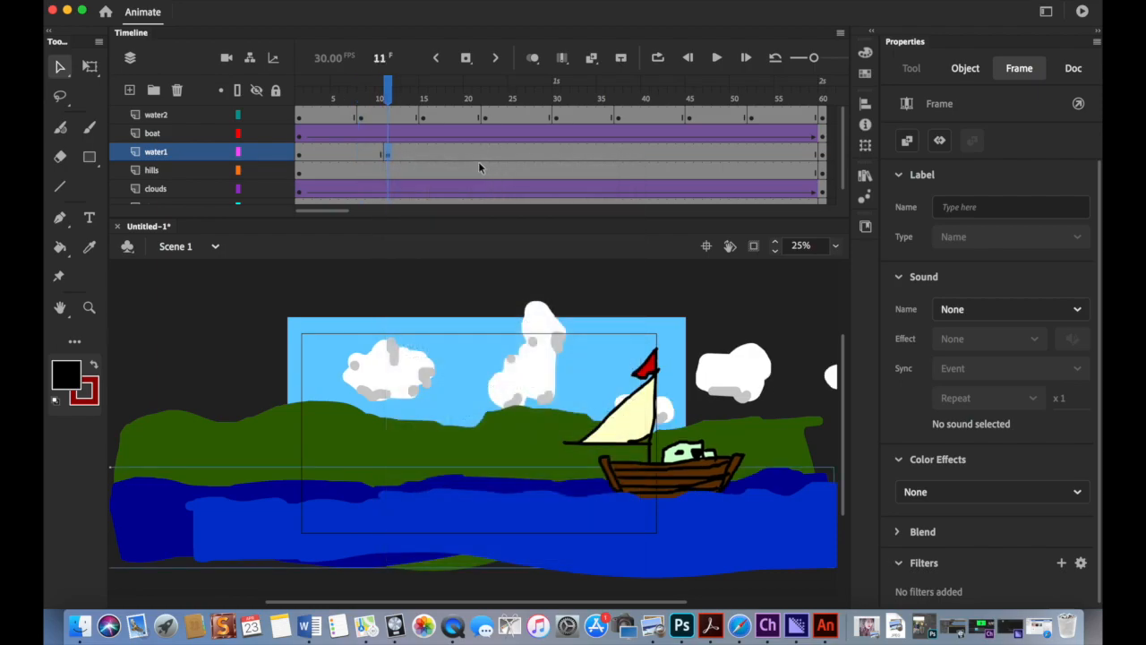
{"action": "left_click", "coordinate": [500, 154]}
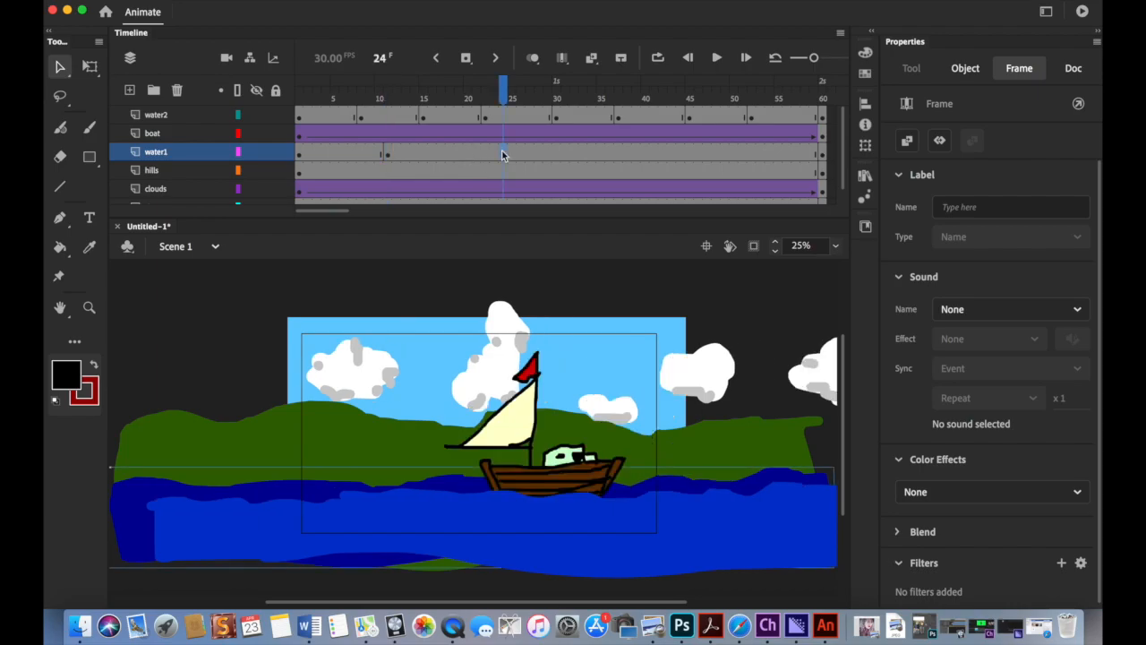
{"action": "right_click", "coordinate": [503, 155]}
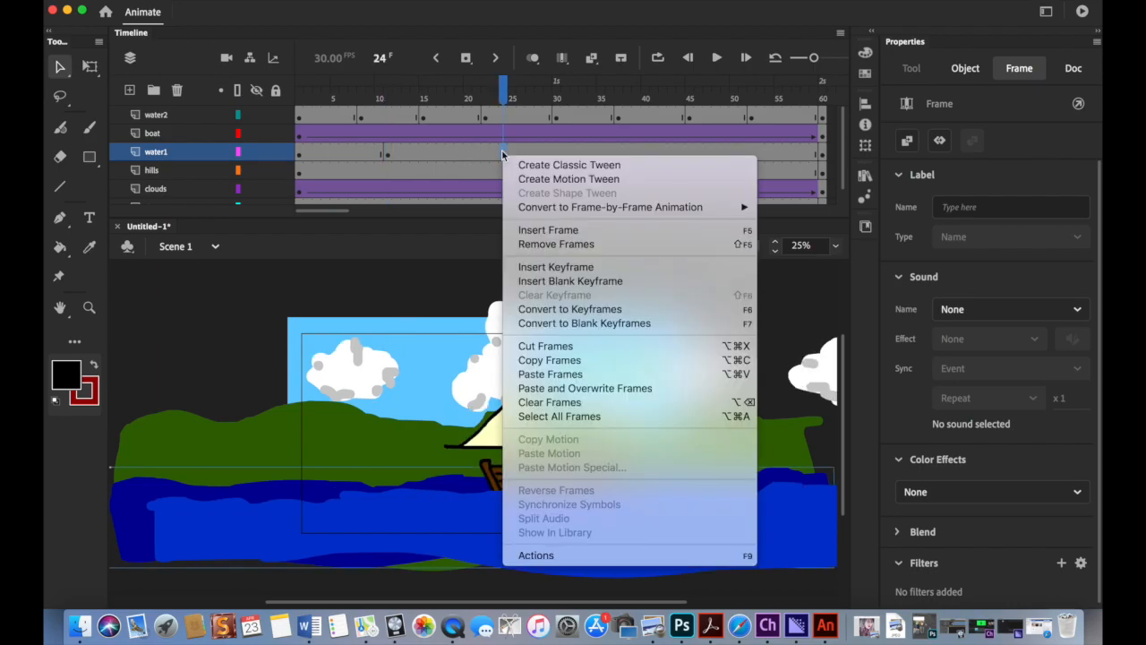
{"action": "left_click", "coordinate": [546, 267]}
Insert keyframes at frames 34, 43 and 54 of the water1 layer.
{"action": "left_click", "coordinate": [592, 157]}
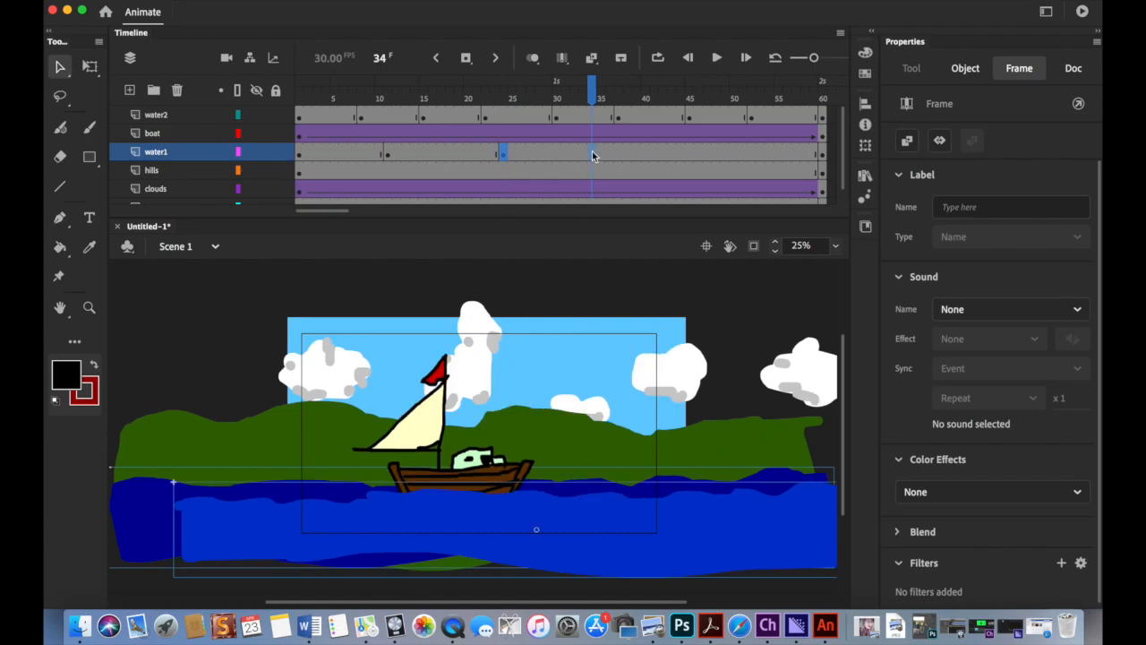
{"action": "right_click", "coordinate": [593, 158]}
{"action": "left_click", "coordinate": [642, 268]}
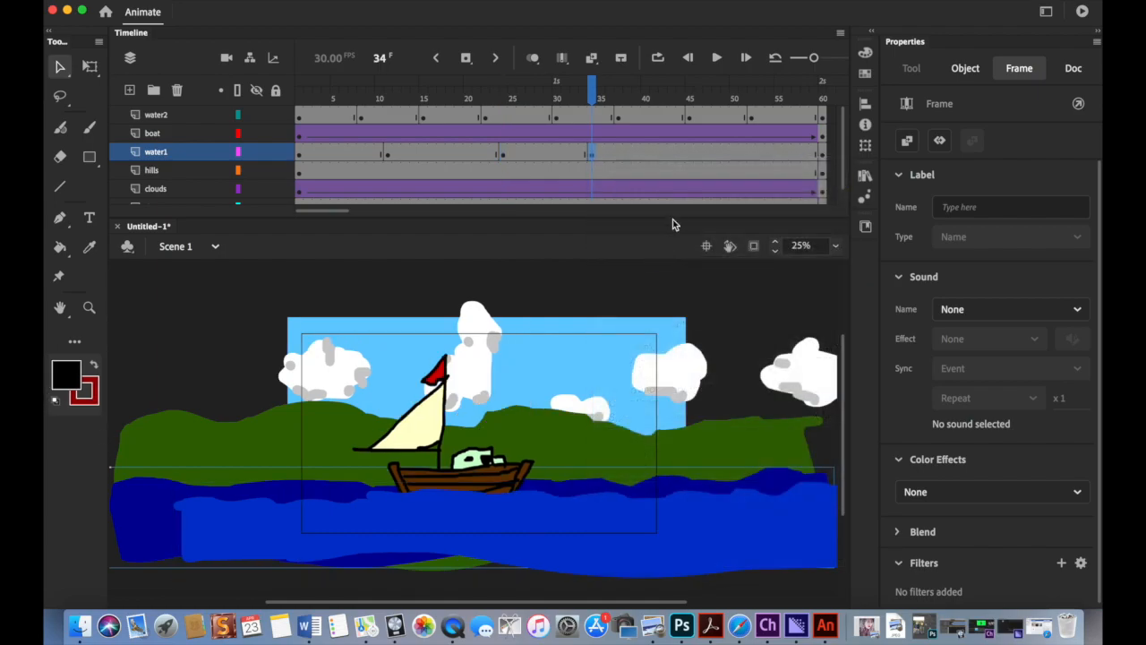
{"action": "left_click", "coordinate": [671, 156]}
{"action": "right_click", "coordinate": [670, 158]}
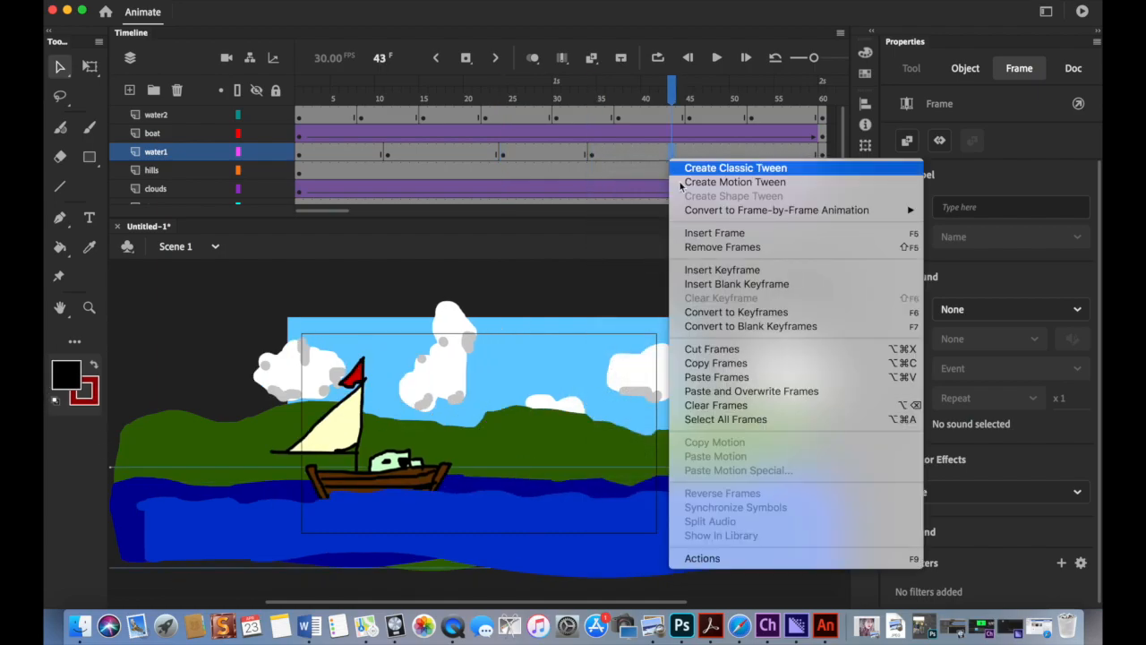
{"action": "left_click", "coordinate": [709, 273]}
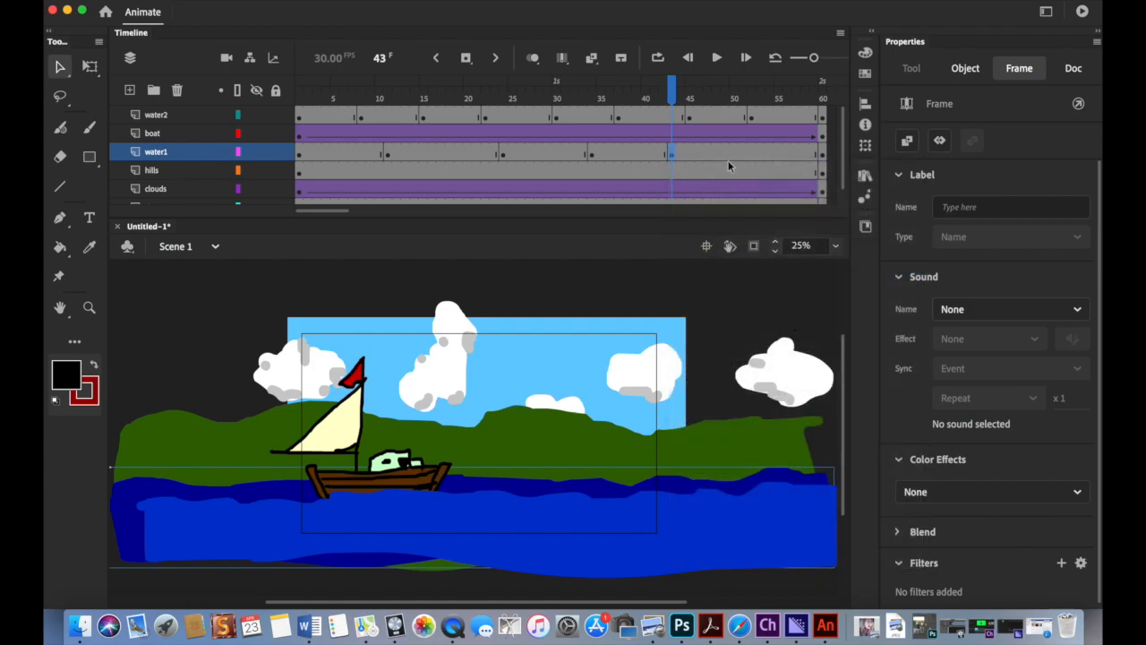
{"action": "left_click", "coordinate": [770, 158]}
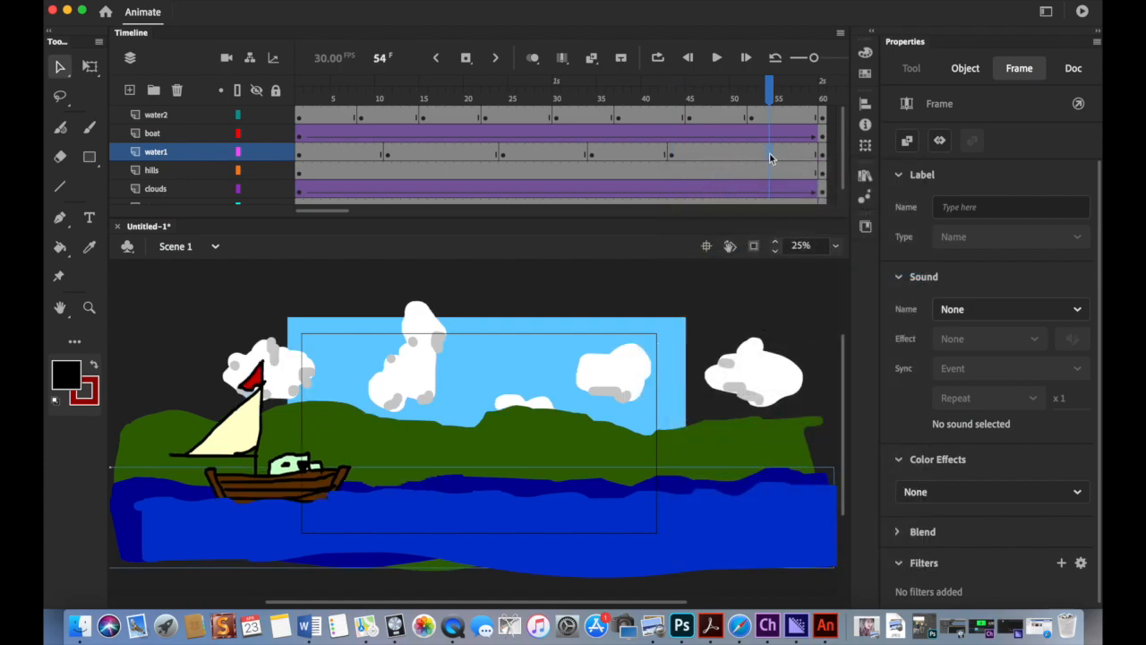
{"action": "right_click", "coordinate": [770, 159]}
{"action": "left_click", "coordinate": [798, 273]}
Move the water1 symbol at frame 11 left and slightly up, to X about -1290 and Y about 703.
{"action": "left_click", "coordinate": [299, 158]}
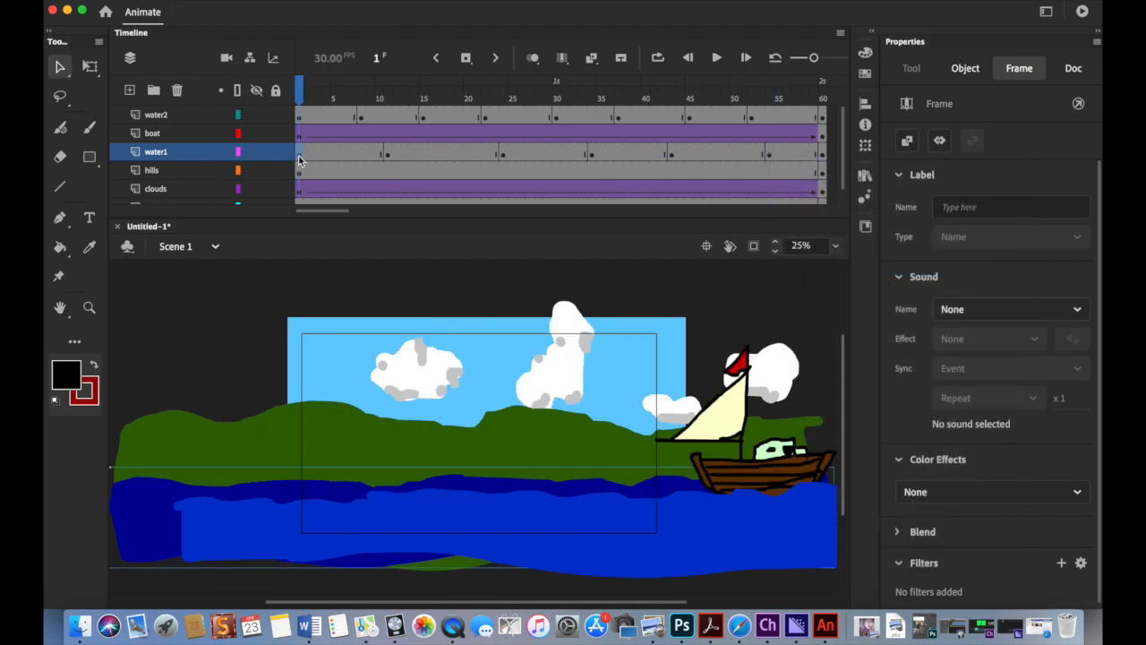
{"action": "left_click", "coordinate": [387, 155]}
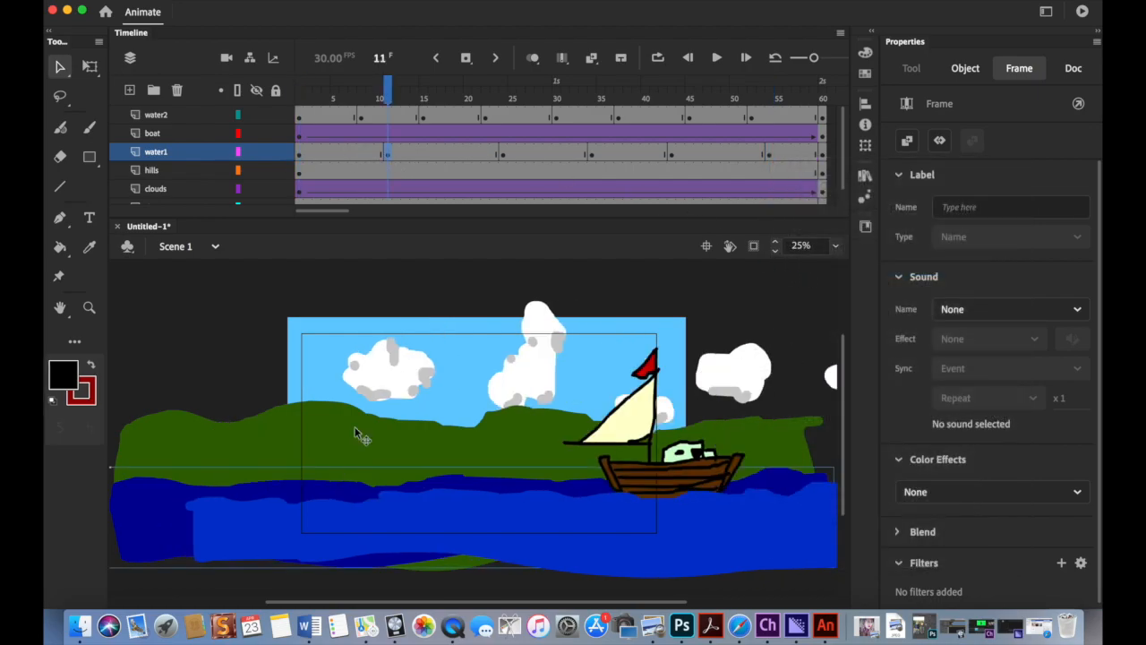
{"action": "left_click_drag", "start_coordinate": [289, 486], "coordinate": [289, 493]}
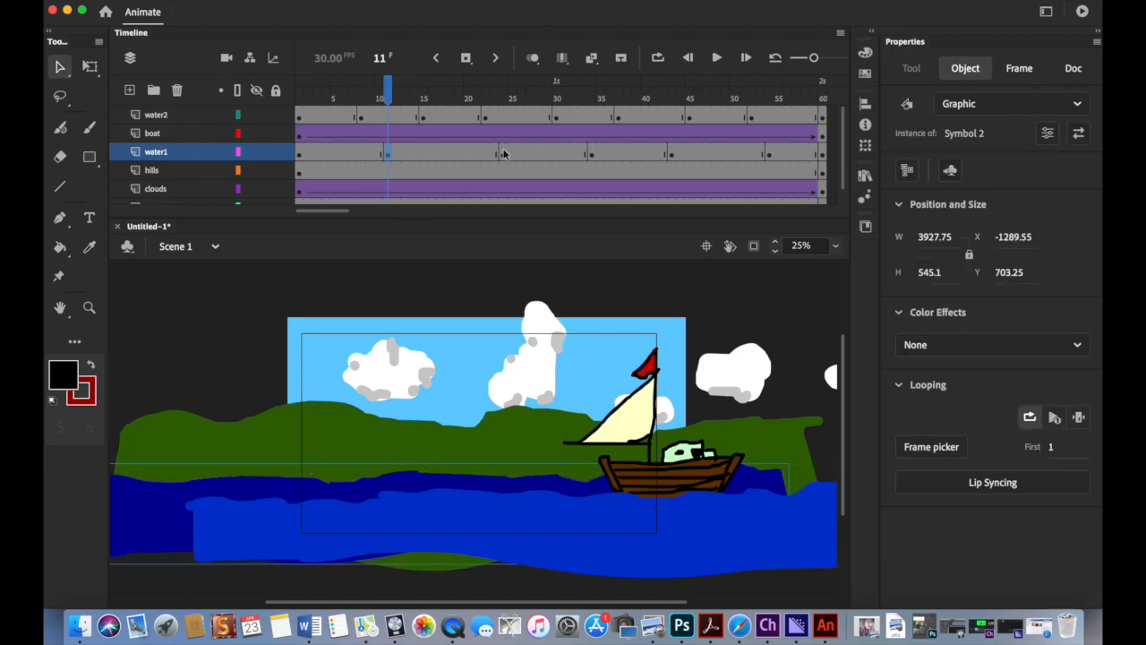
Move the water1 symbol at frame 34 left to X about -1286 and Y about 728.
{"action": "left_click", "coordinate": [503, 154]}
{"action": "left_click", "coordinate": [589, 155]}
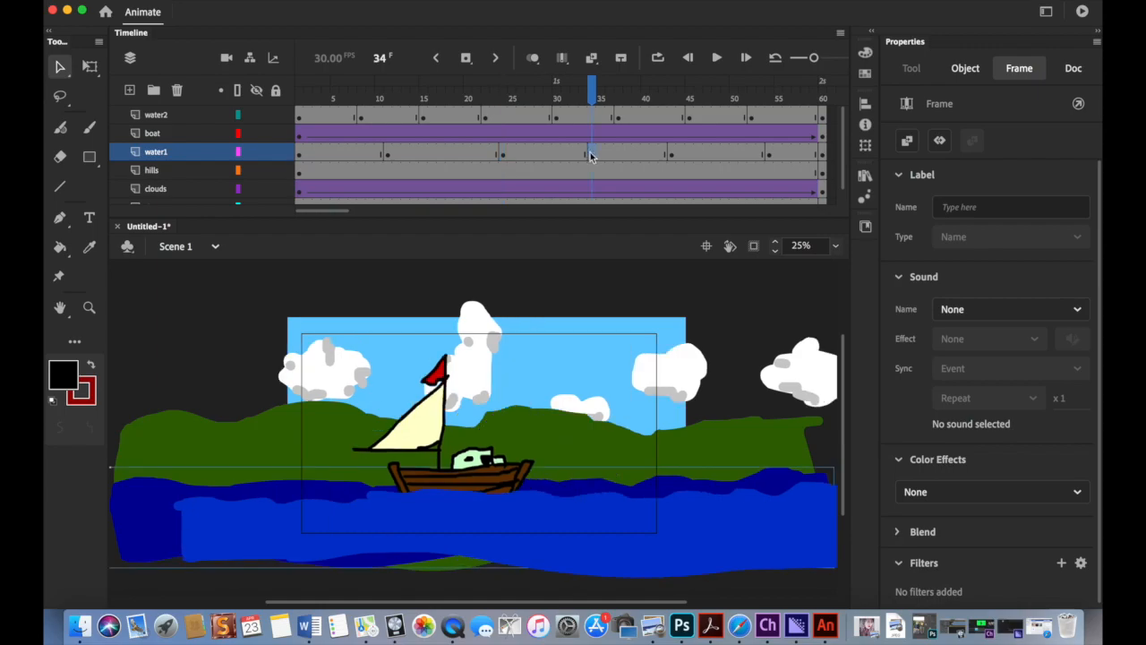
{"action": "left_click", "coordinate": [300, 500]}
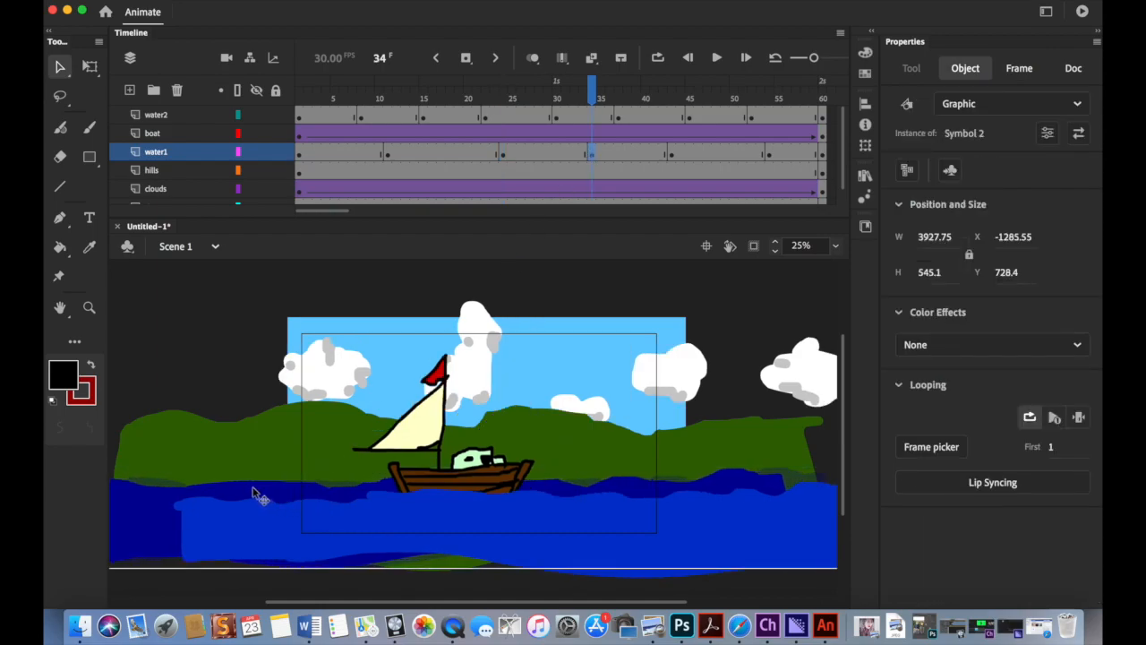
{"action": "left_click", "coordinate": [671, 154]}
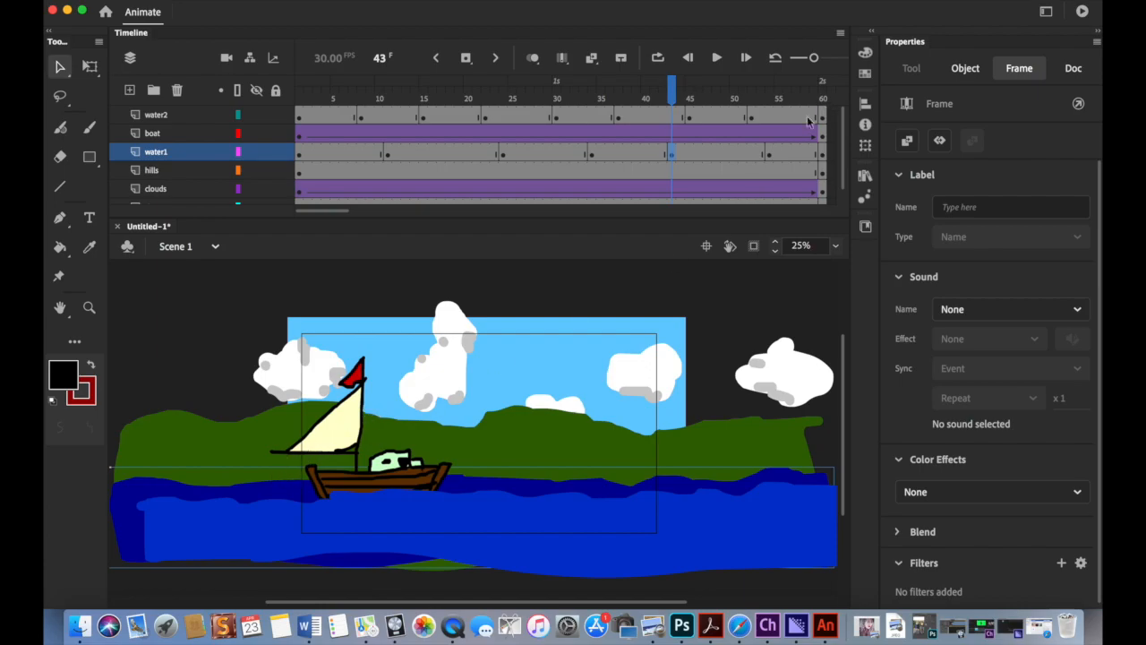
{"action": "left_click", "coordinate": [768, 163]}
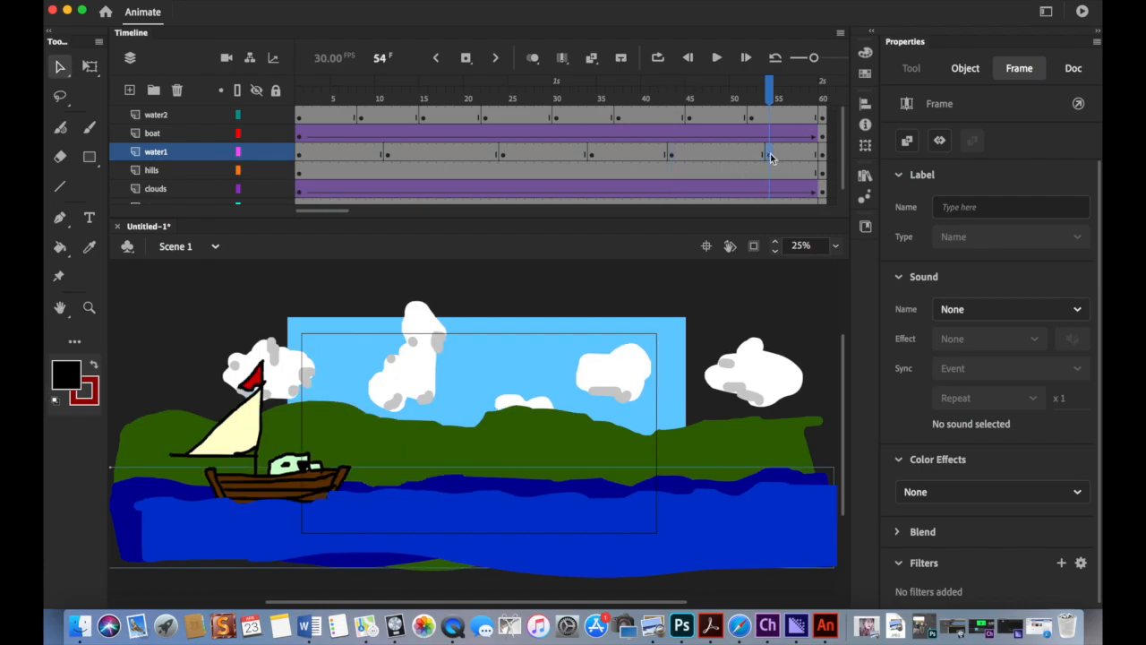
{"action": "left_click", "coordinate": [358, 483]}
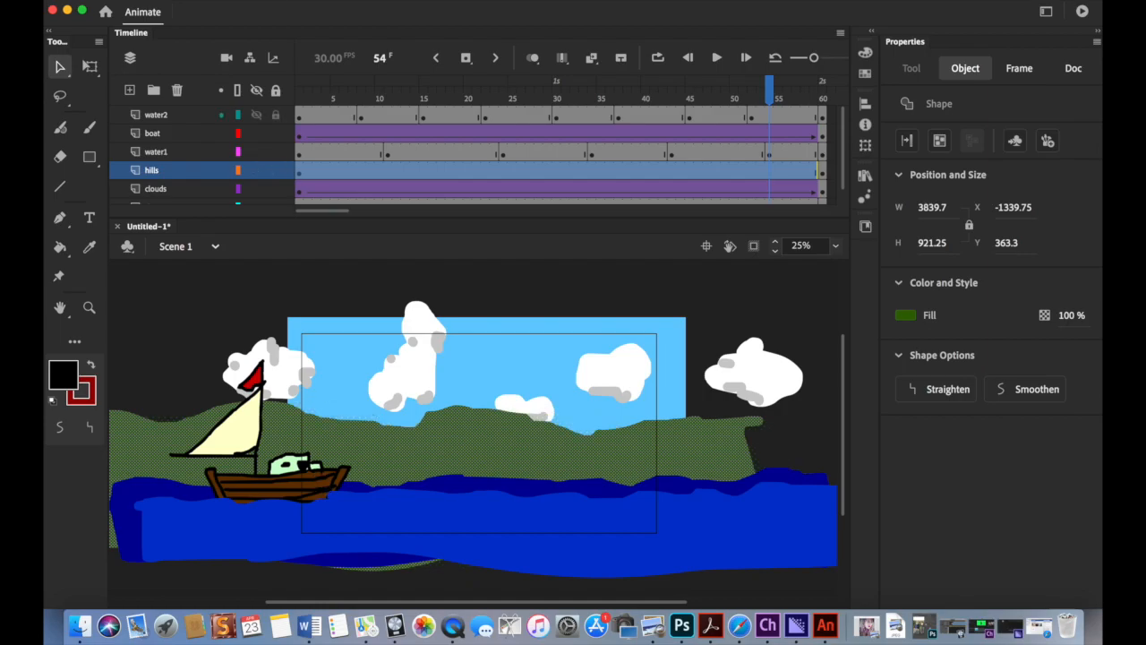
{"action": "left_click", "coordinate": [194, 3]}
{"action": "left_click", "coordinate": [192, 9]}
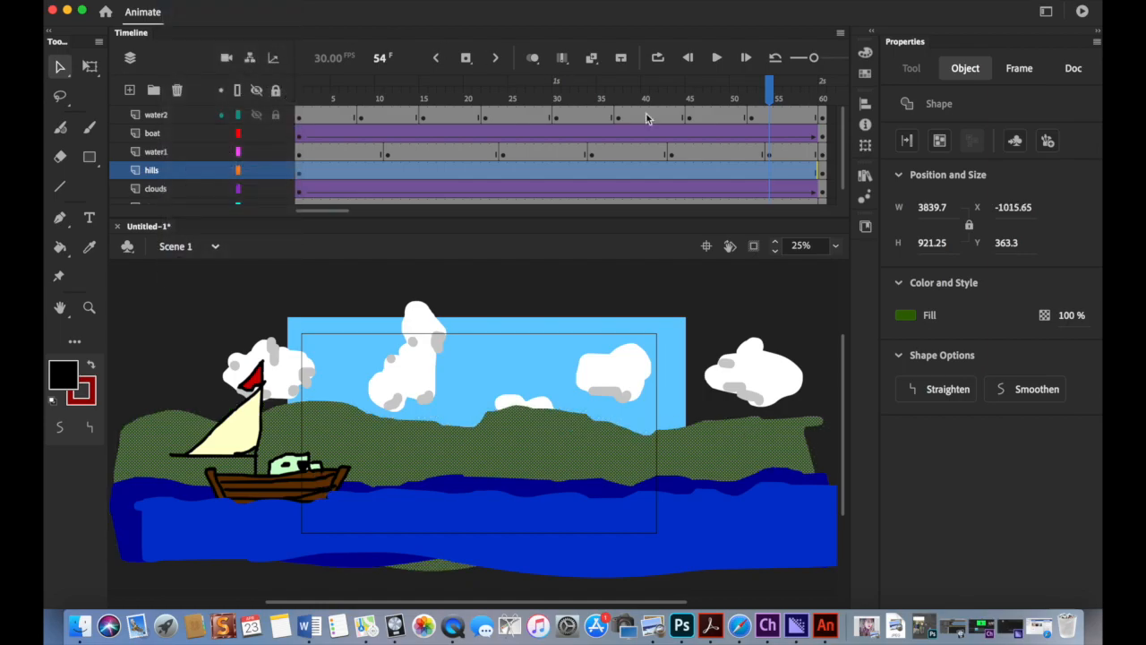
Move the water1 symbol at frame 54 left.
{"action": "left_click", "coordinate": [770, 155]}
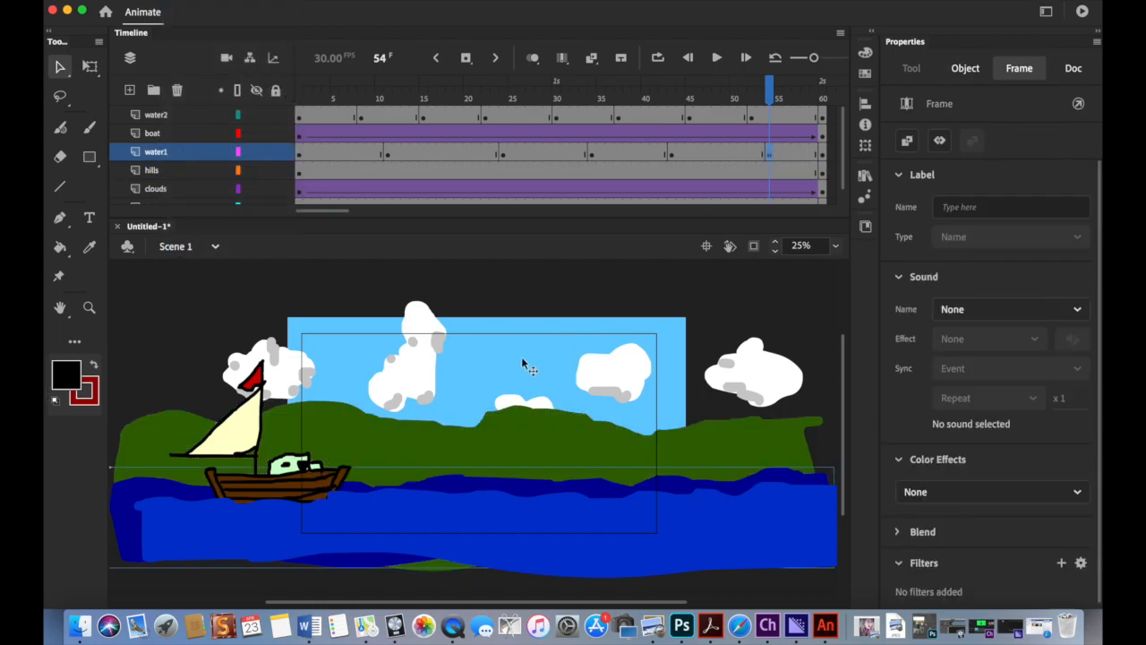
{"action": "left_click_drag", "start_coordinate": [455, 489], "coordinate": [413, 491]}
Step and scrub back through the frames and play the whole animation to check the water movement.
{"action": "left_click", "coordinate": [689, 59]}
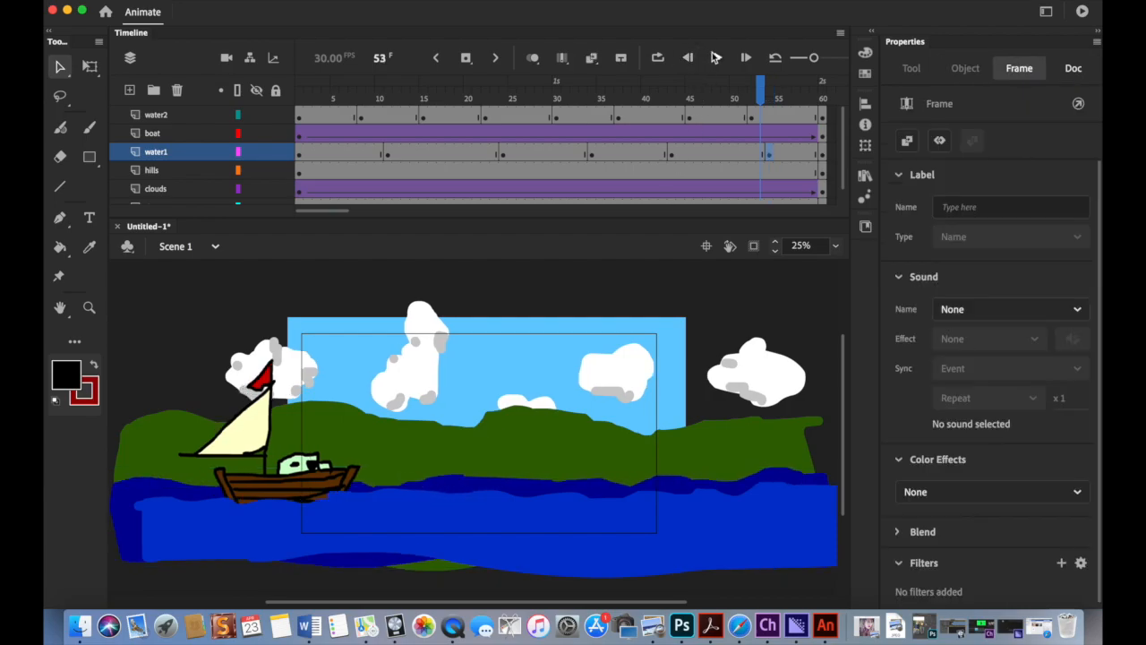
{"action": "left_click", "coordinate": [688, 60]}
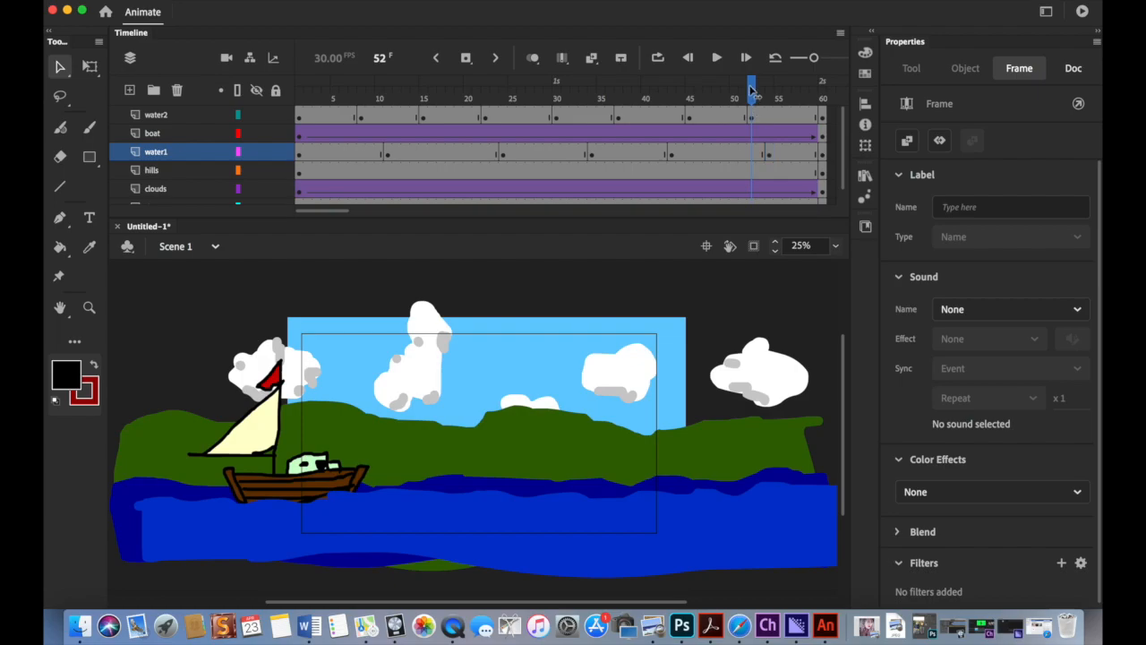
{"action": "left_click_drag", "start_coordinate": [753, 95], "coordinate": [171, 110]}
{"action": "left_click", "coordinate": [718, 59]}
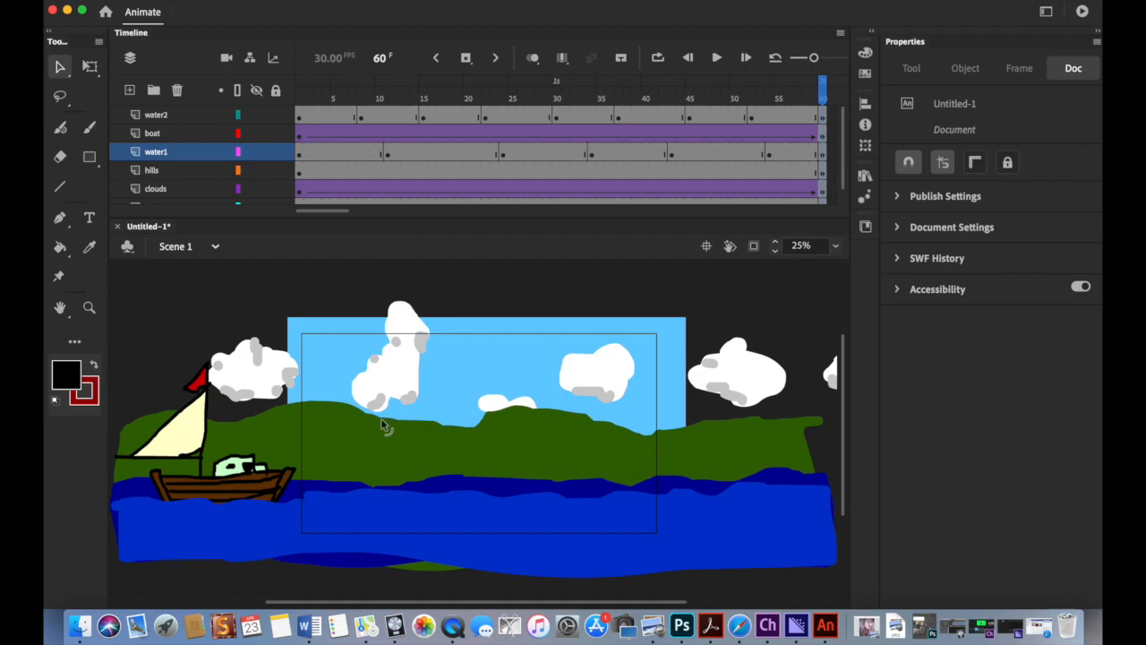
Insert a keyframe at frame 11 of the boat layer.
{"action": "left_click", "coordinate": [303, 136]}
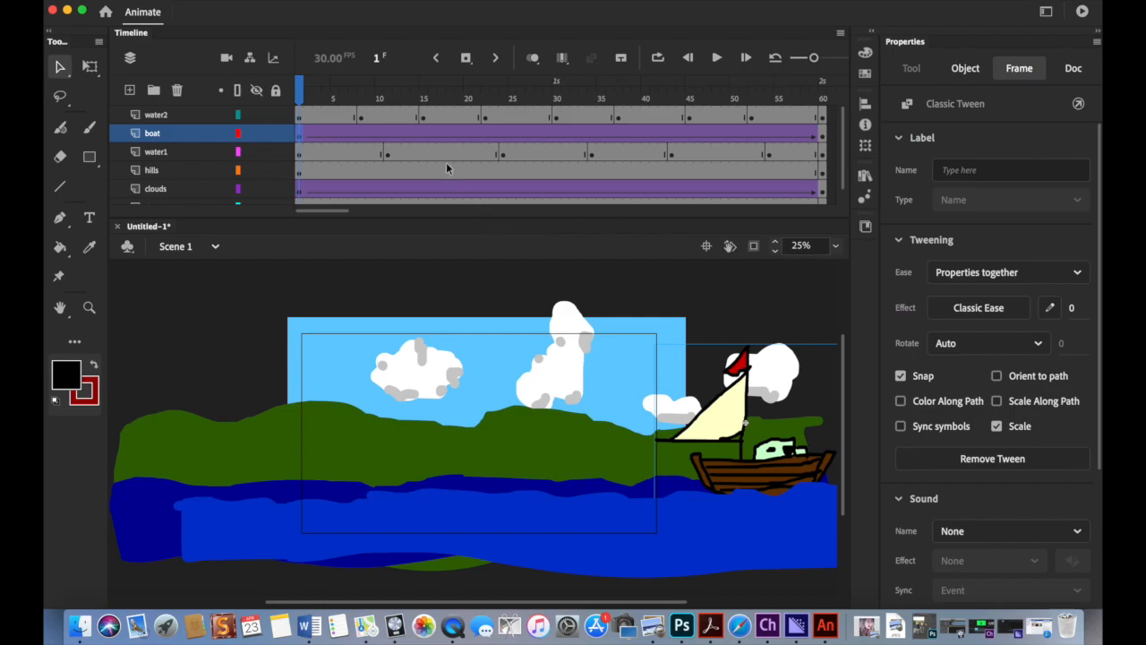
{"action": "left_click_drag", "start_coordinate": [310, 96], "coordinate": [392, 104]}
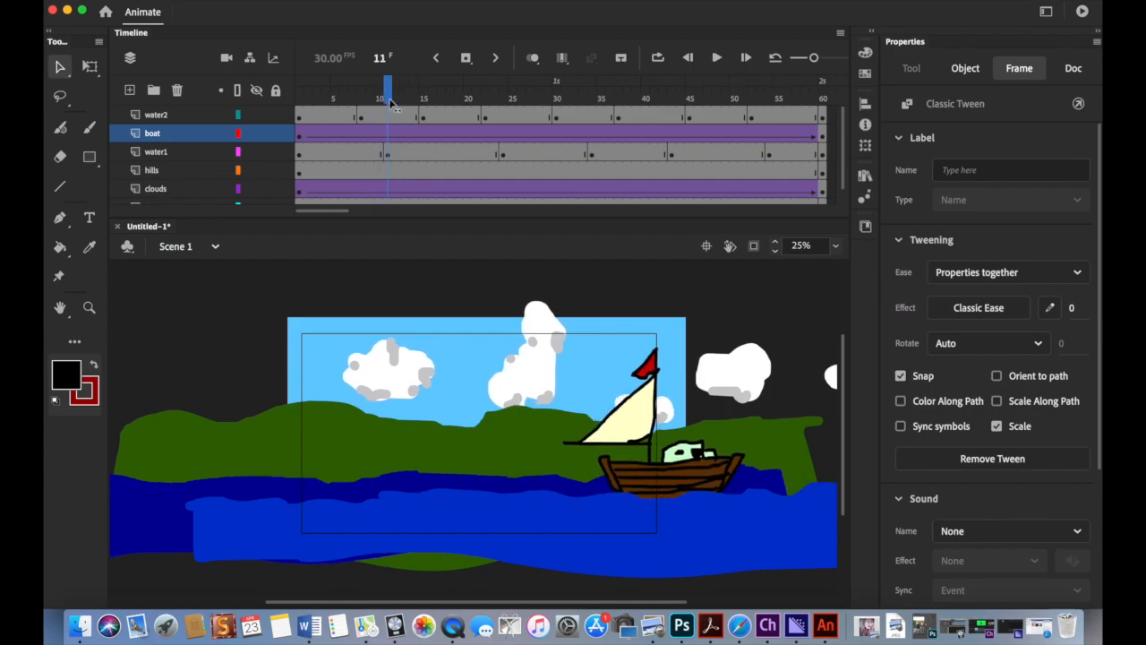
{"action": "left_click", "coordinate": [386, 139]}
{"action": "right_click", "coordinate": [387, 144]}
{"action": "left_click", "coordinate": [427, 258]}
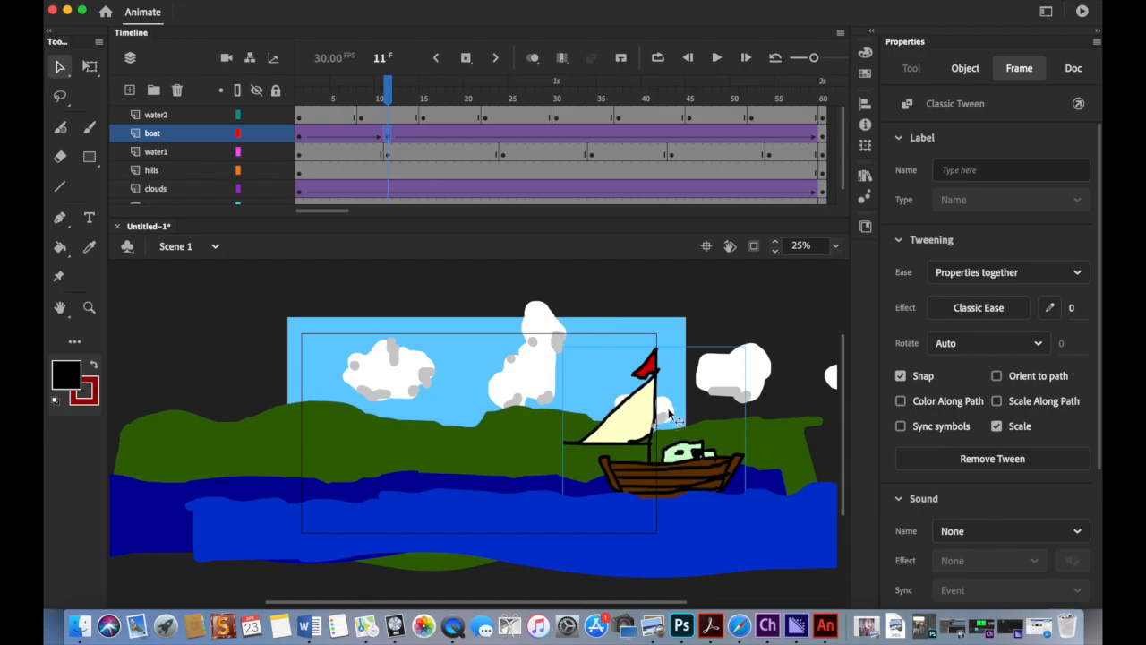
Tilt the boat at frame 11 slightly clockwise with Scale and Rotate, keeping the scale at 100%.
{"action": "left_click", "coordinate": [305, 1]}
{"action": "mouse_move", "coordinate": [329, 169]}
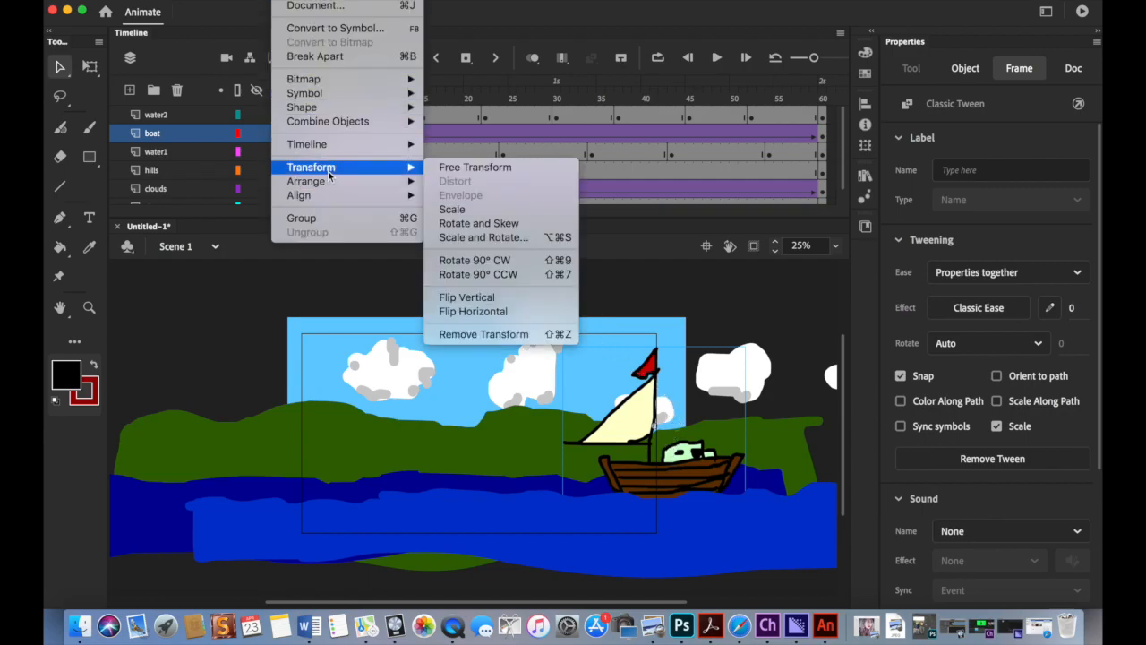
{"action": "left_click", "coordinate": [475, 238]}
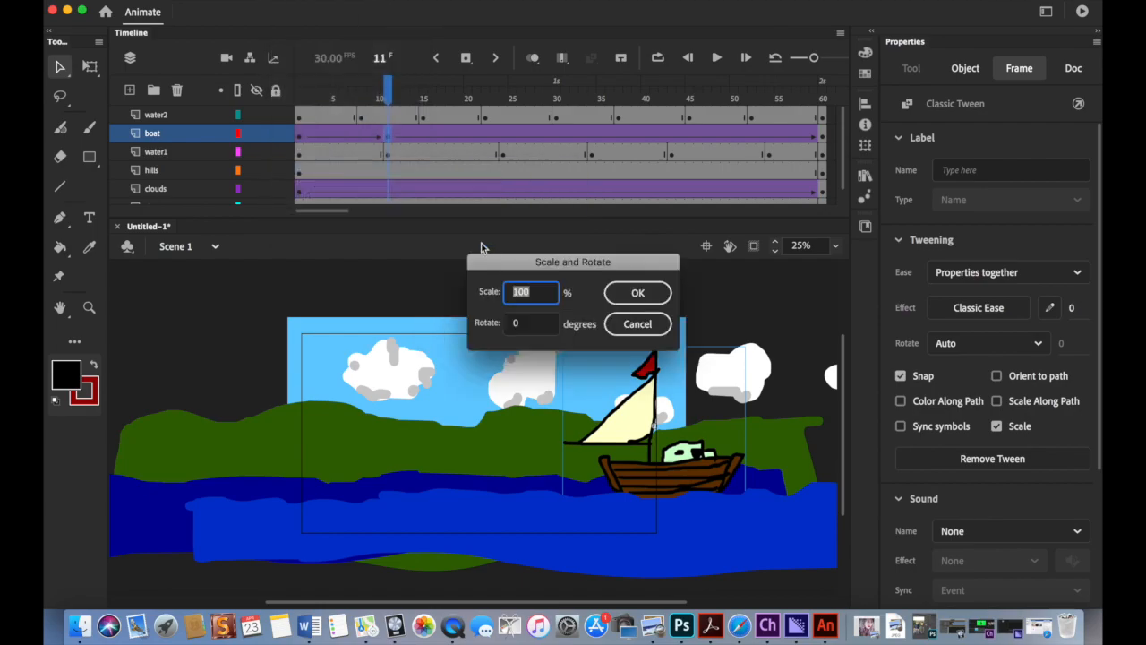
{"action": "left_click", "coordinate": [519, 326]}
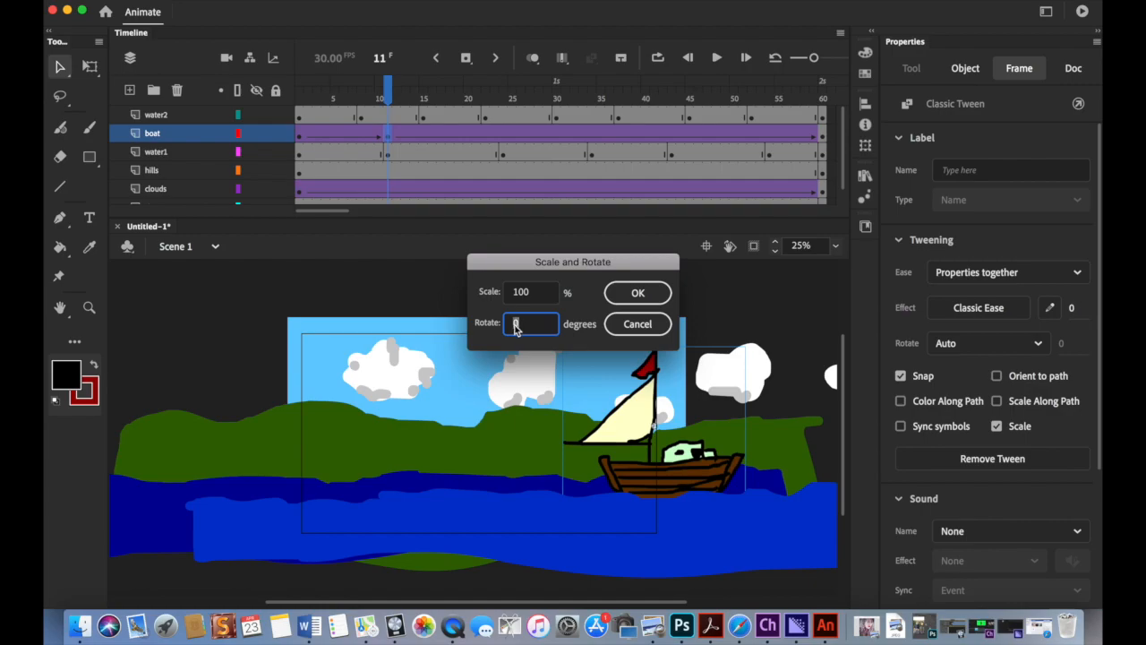
{"action": "left_click", "coordinate": [637, 295]}
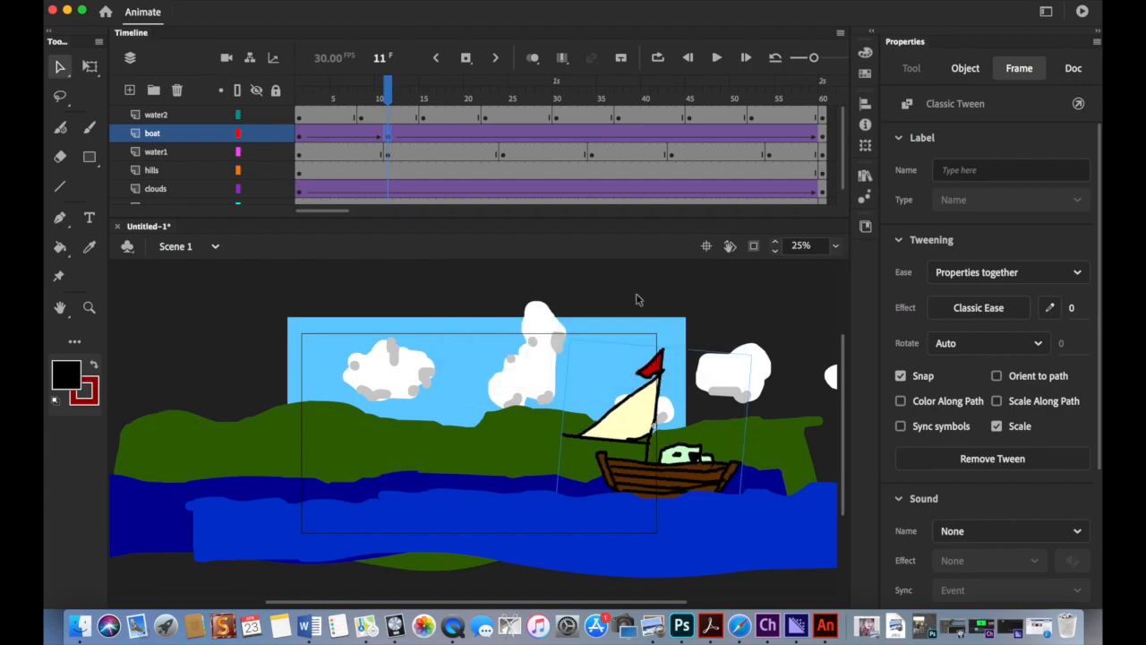
Insert a keyframe at frame 25 of the boat layer.
{"action": "left_click", "coordinate": [508, 140]}
{"action": "right_click", "coordinate": [509, 140]}
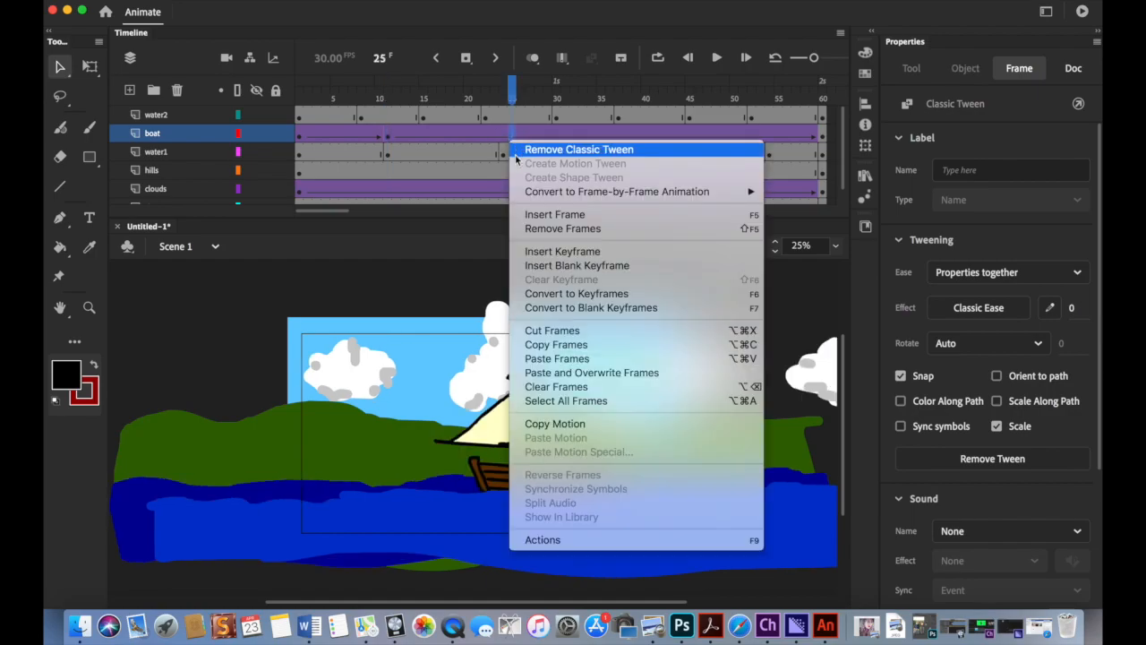
{"action": "left_click", "coordinate": [540, 252]}
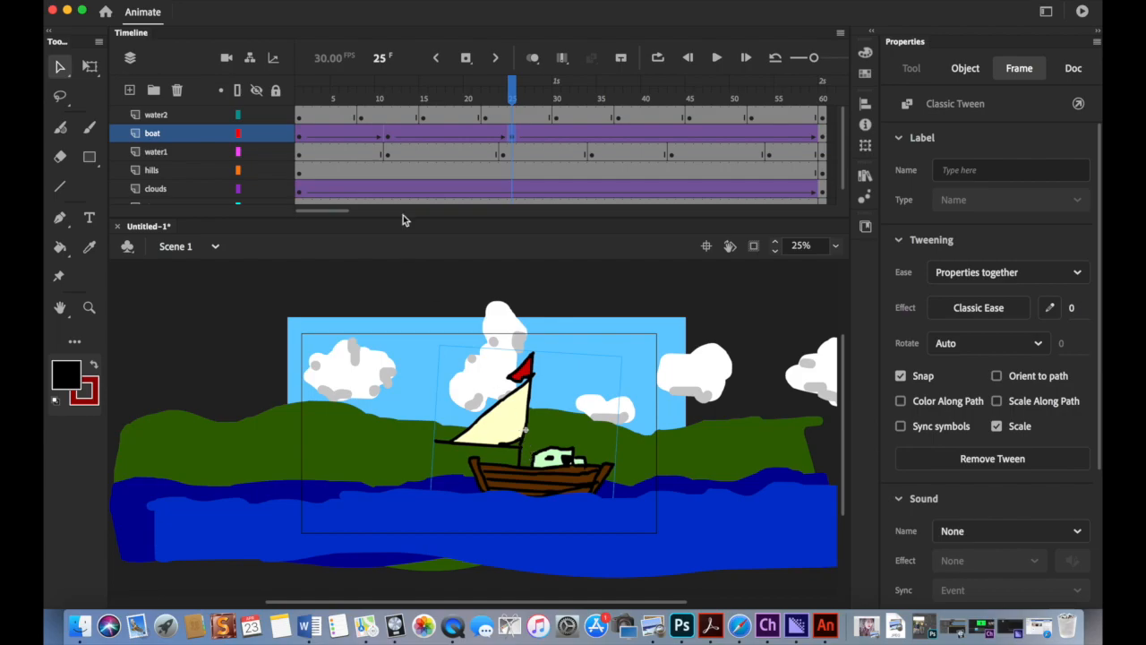
Tilt the boat at frame 25 counterclockwise with Free Transform and lower it slightly, to X about 1177 and Y about 563.
{"action": "left_click", "coordinate": [90, 68]}
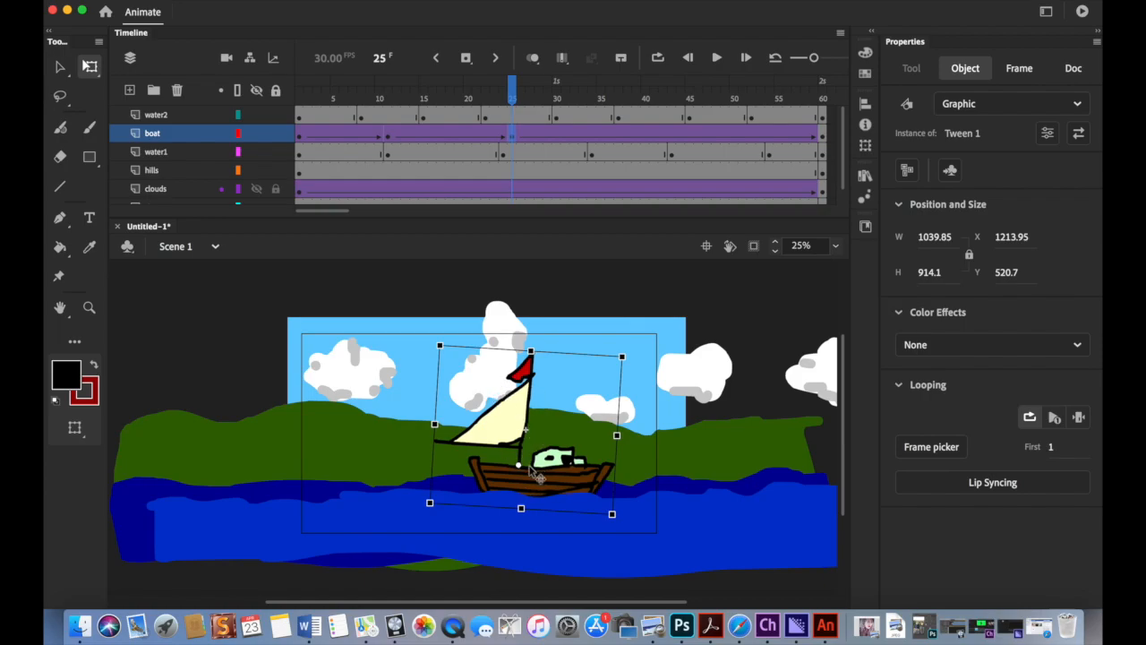
{"action": "left_click_drag", "start_coordinate": [438, 345], "coordinate": [447, 394]}
{"action": "left_click_drag", "start_coordinate": [517, 425], "coordinate": [519, 426]}
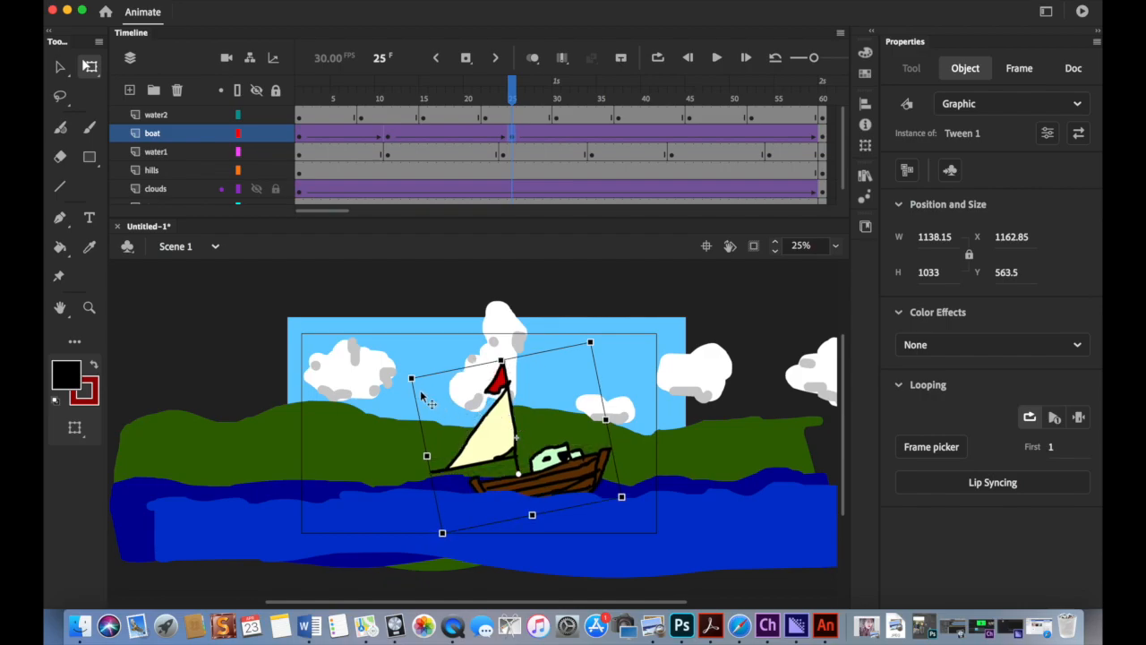
{"action": "left_click_drag", "start_coordinate": [409, 378], "coordinate": [418, 370]}
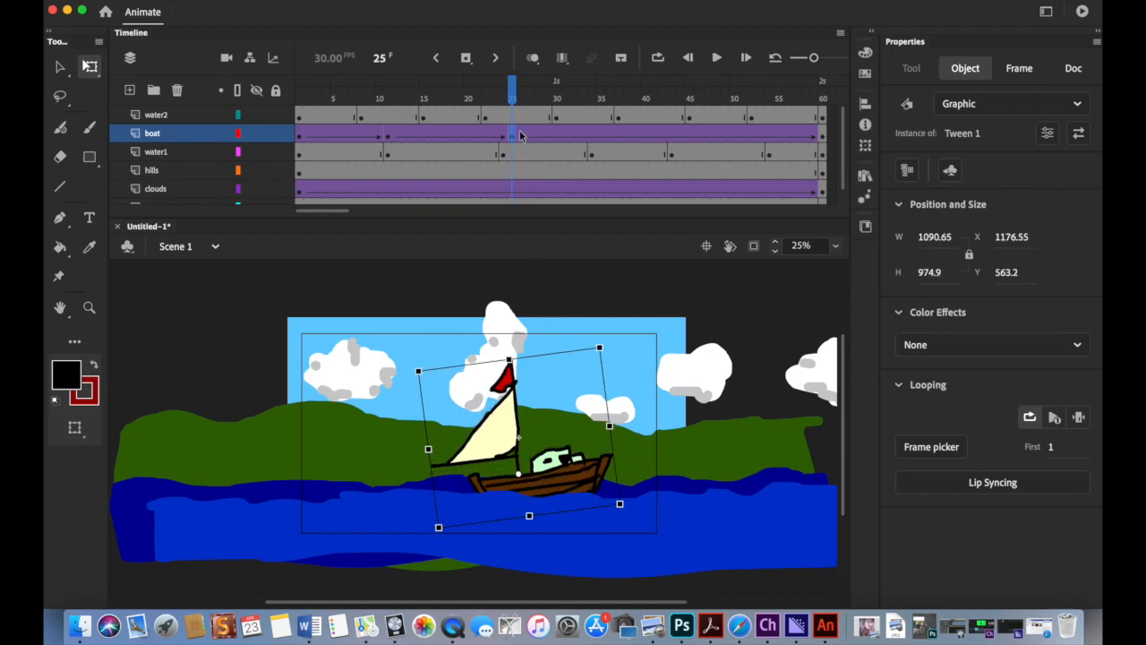
Insert a keyframe at frame 17 of the boat layer, between the keyframes at frames 11 and 25.
{"action": "left_click_drag", "start_coordinate": [516, 90], "coordinate": [443, 134]}
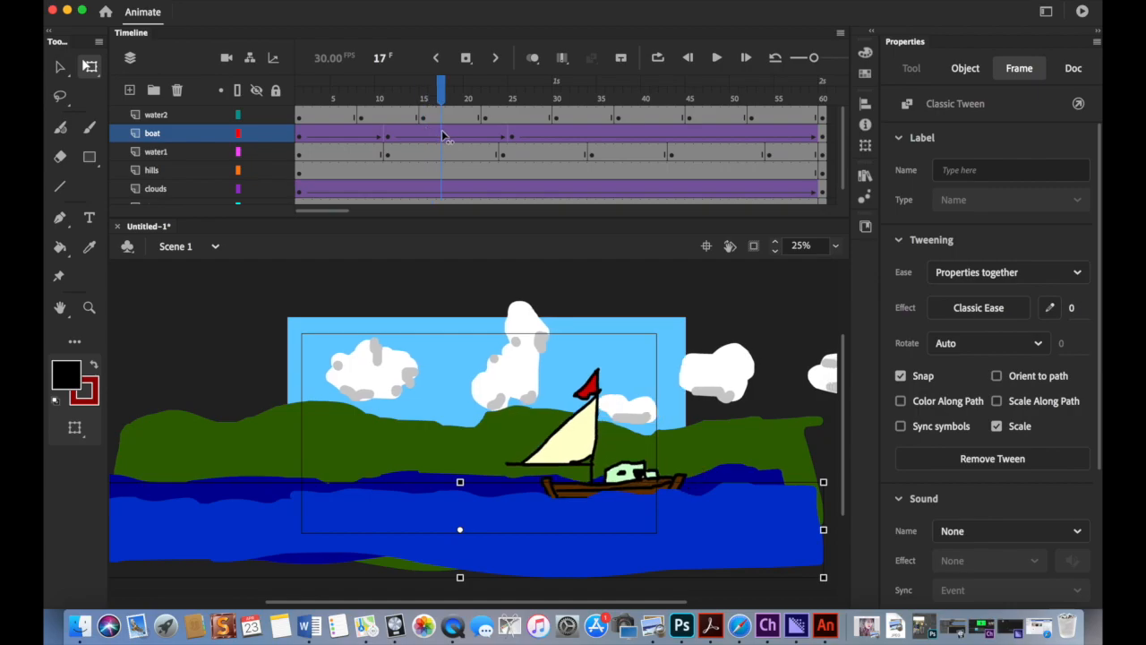
{"action": "left_click", "coordinate": [443, 135]}
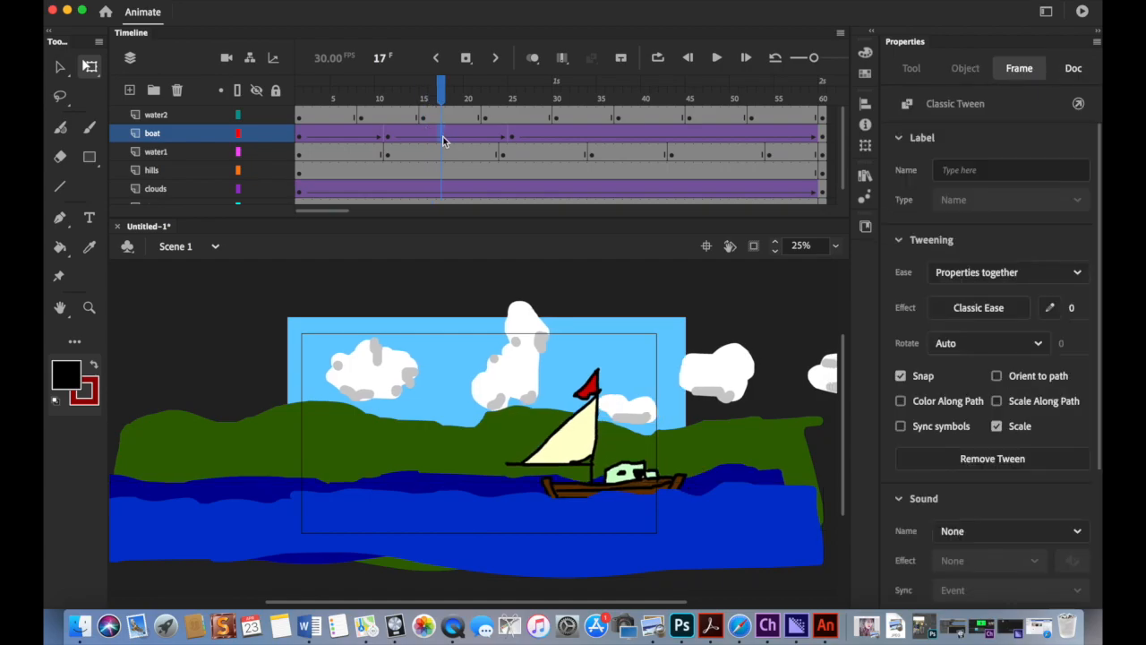
{"action": "right_click", "coordinate": [443, 137]}
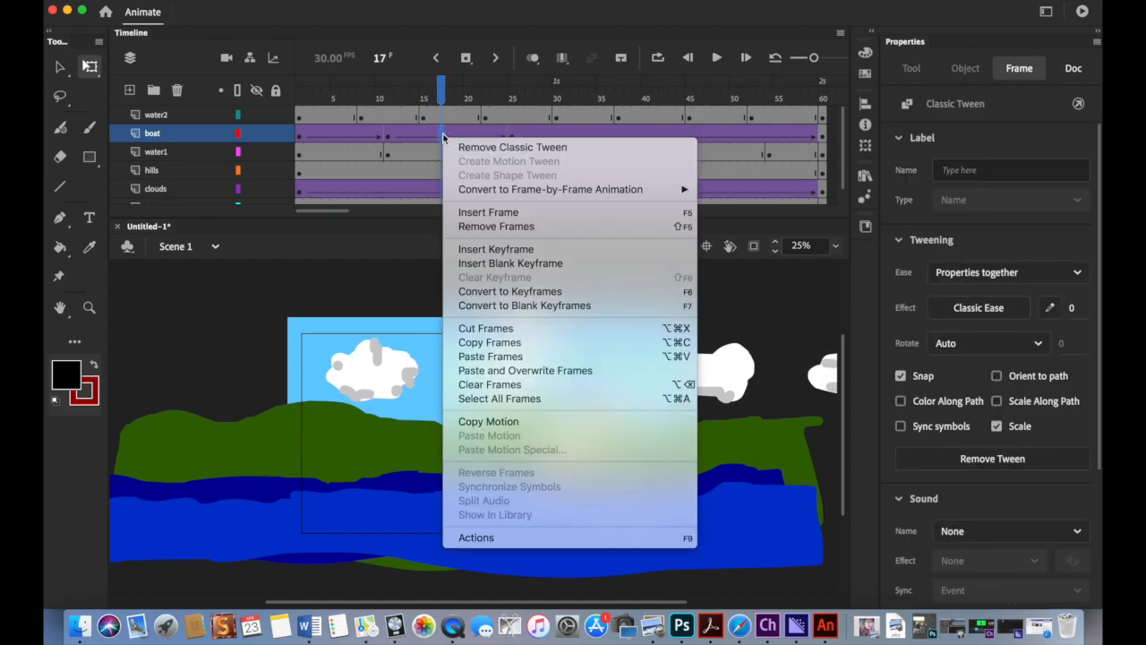
{"action": "left_click", "coordinate": [494, 248]}
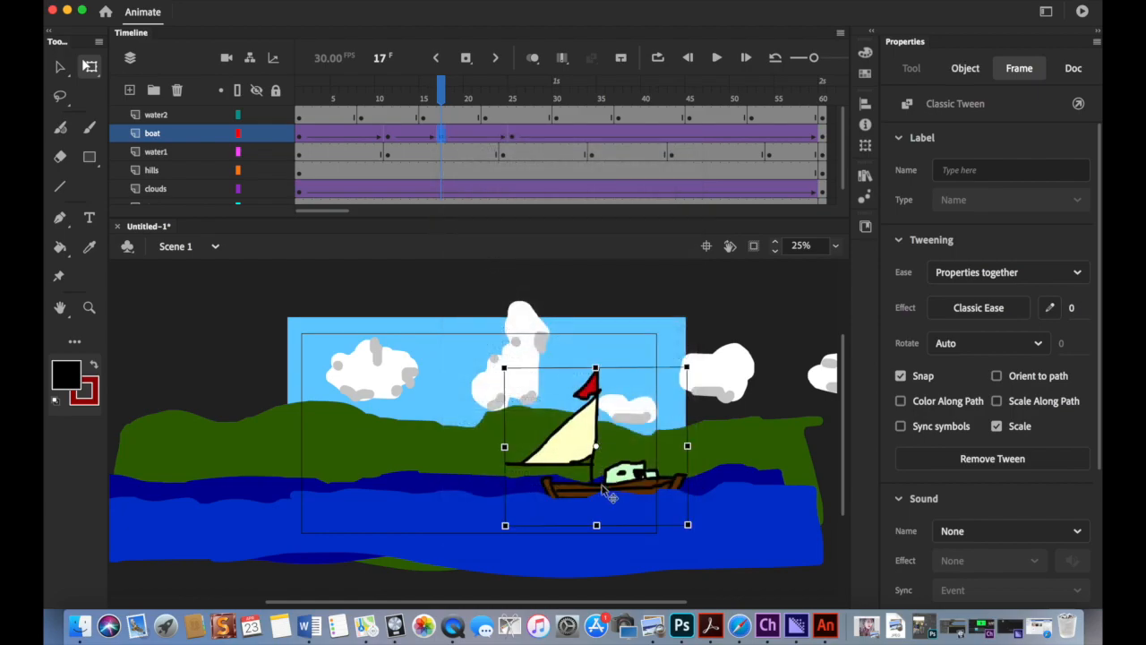
Lower the boat's transformation point at frame 17 to the hull and raise the boat slightly.
{"action": "left_click", "coordinate": [598, 452]}
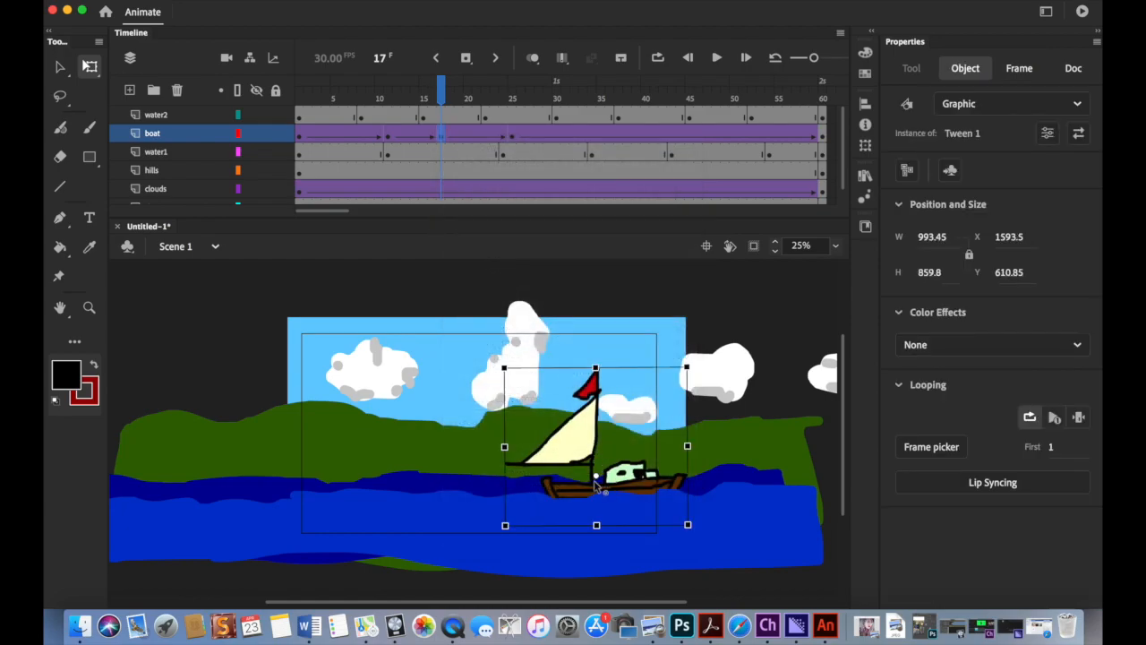
{"action": "left_click_drag", "start_coordinate": [626, 483], "coordinate": [624, 471]}
Lower the boat's transformation point at frame 11 to the base of the mast.
{"action": "left_click_drag", "start_coordinate": [441, 99], "coordinate": [386, 100]}
{"action": "left_click", "coordinate": [387, 135]}
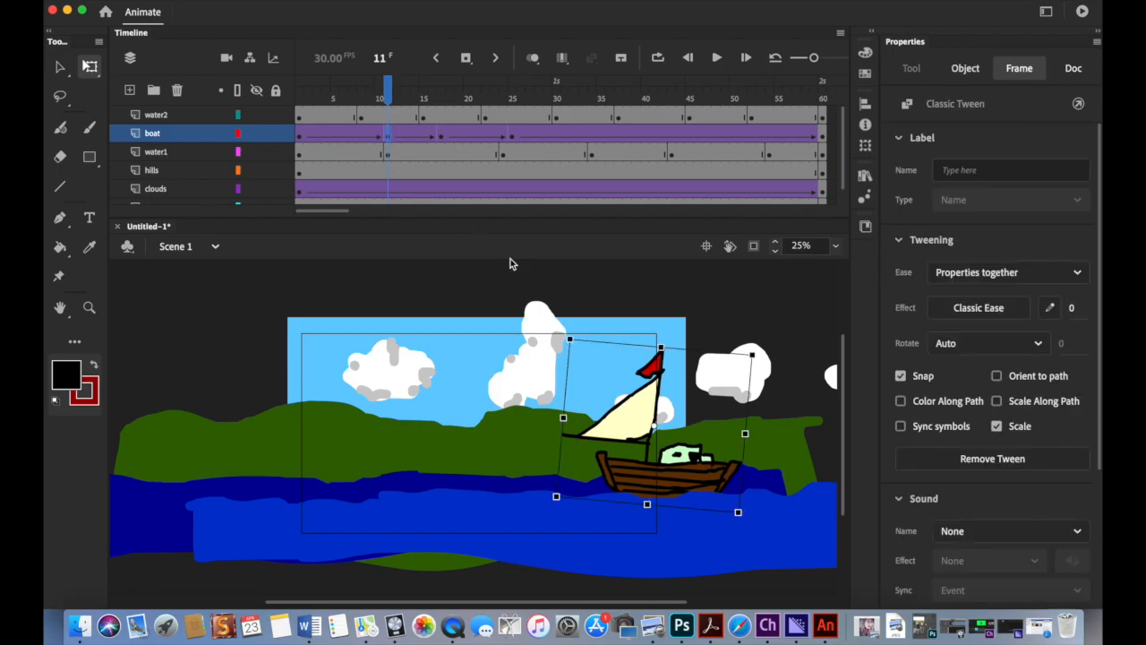
{"action": "left_click", "coordinate": [657, 441]}
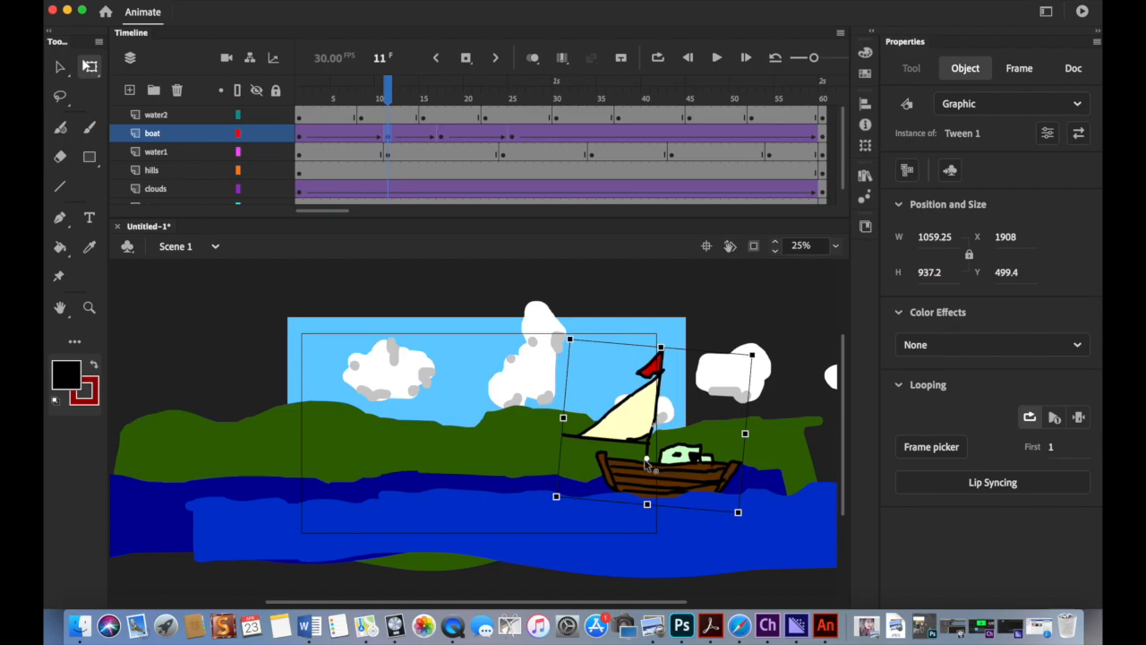
Insert a keyframe at frame 35 of the boat layer.
{"action": "left_click_drag", "start_coordinate": [391, 101], "coordinate": [598, 142]}
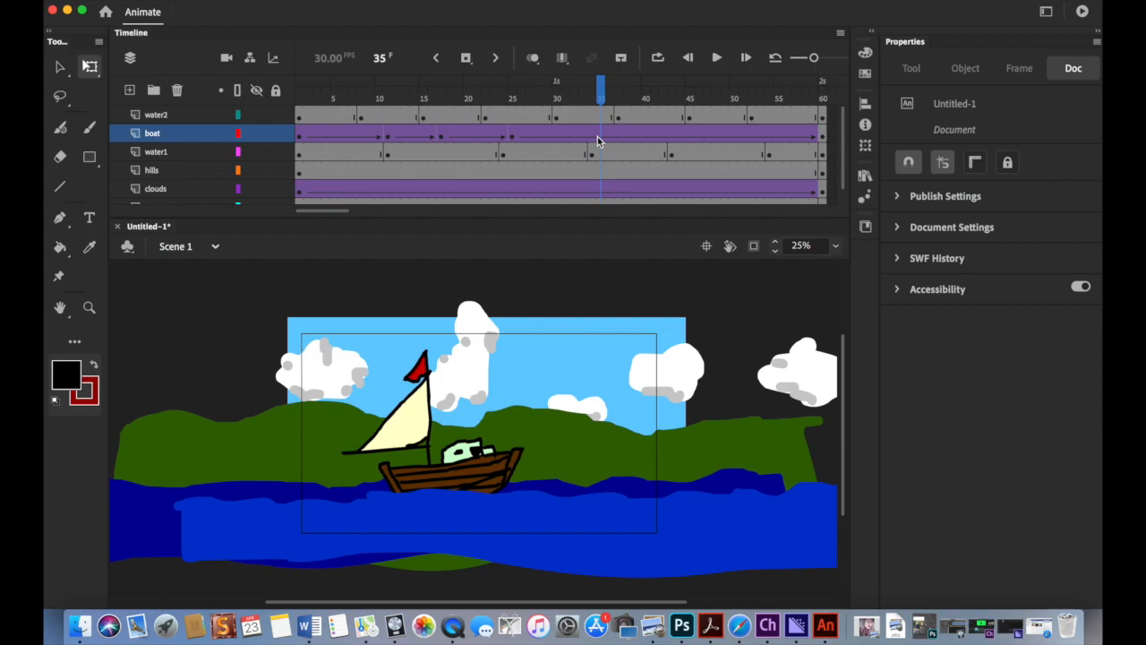
{"action": "right_click", "coordinate": [598, 139]}
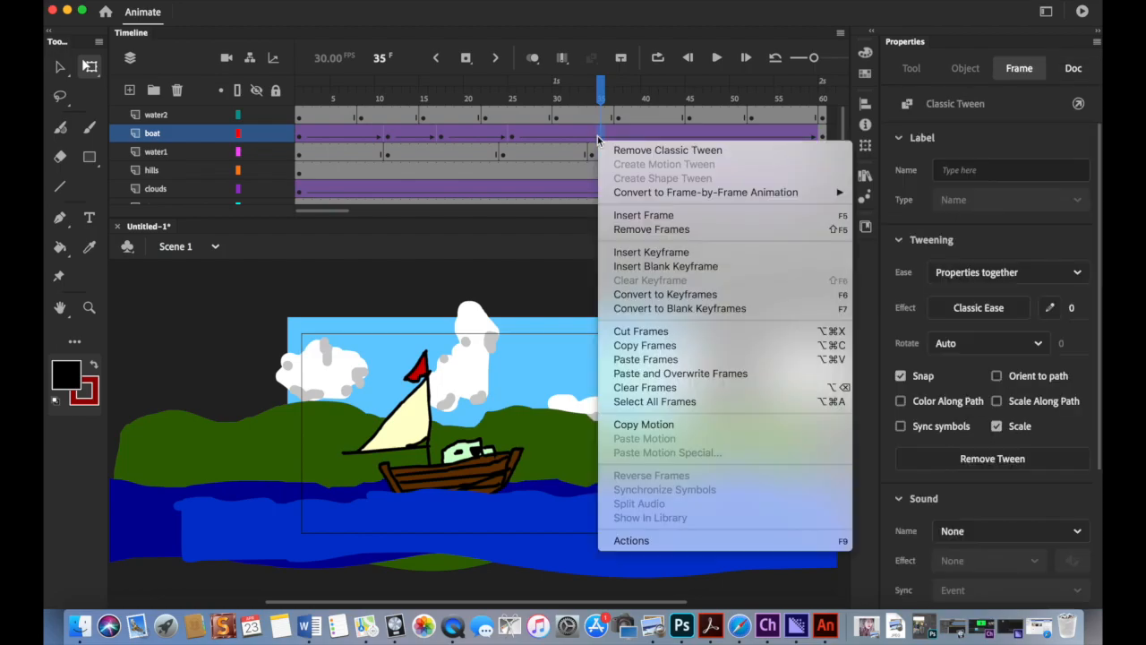
{"action": "left_click", "coordinate": [647, 252]}
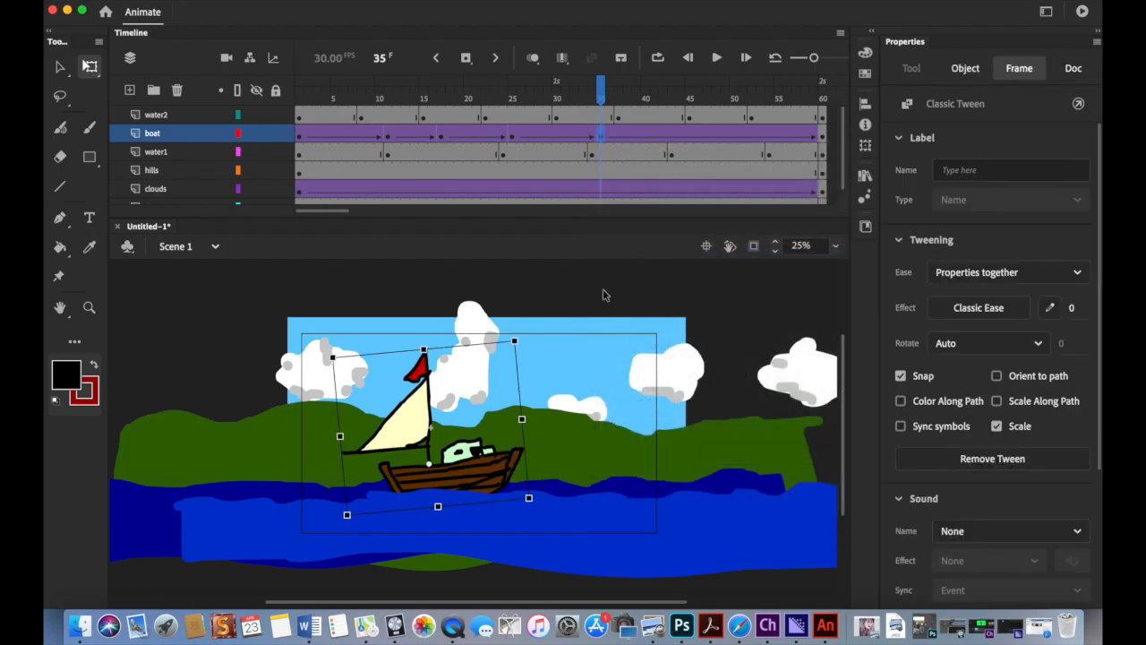
Lower the boat at frame 35 slightly into the water and tilt it clockwise.
{"action": "left_click_drag", "start_coordinate": [425, 428], "coordinate": [425, 436]}
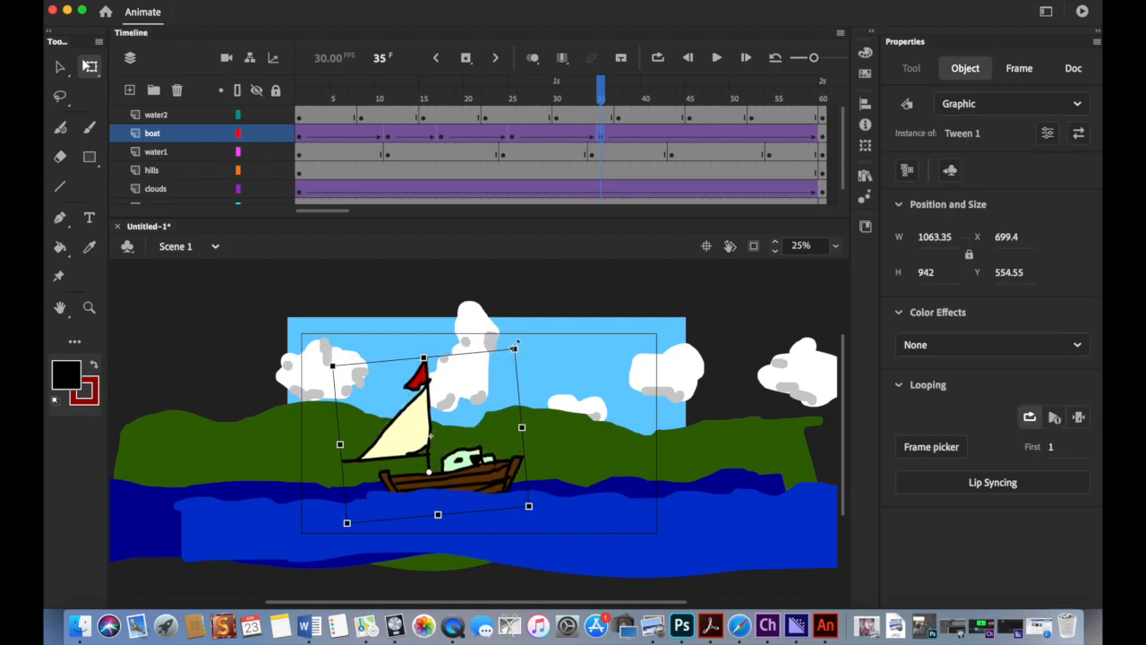
{"action": "left_click_drag", "start_coordinate": [528, 358], "coordinate": [544, 374]}
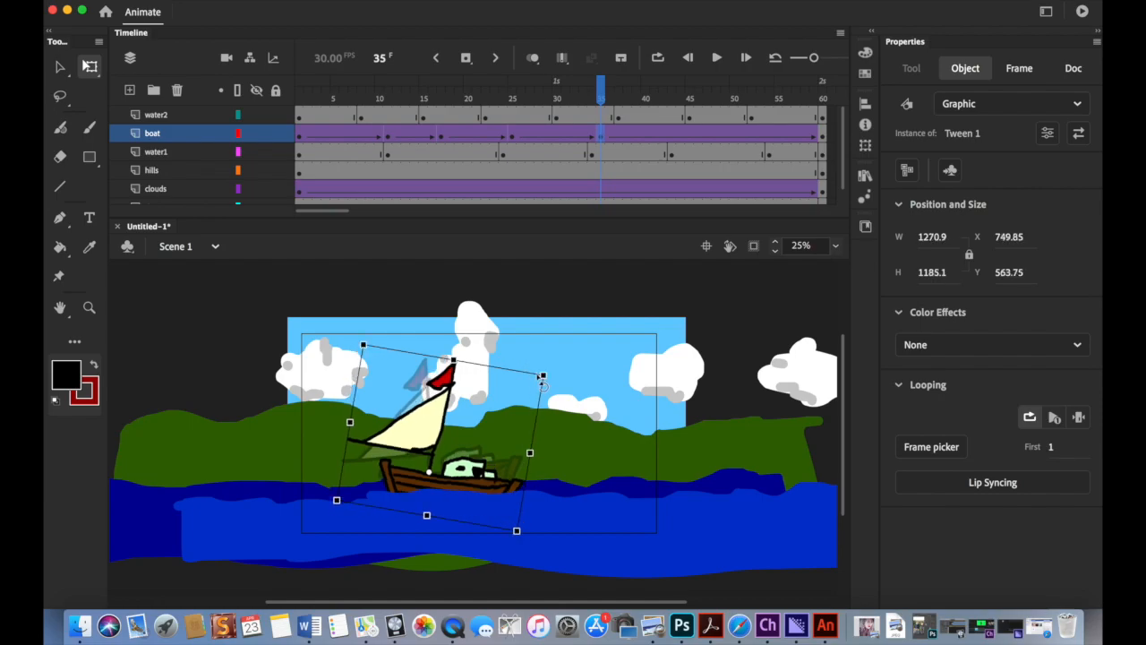
Insert a keyframe at frame 43 of the boat layer.
{"action": "left_click", "coordinate": [603, 100]}
{"action": "left_click_drag", "start_coordinate": [603, 101], "coordinate": [673, 100]}
{"action": "left_click", "coordinate": [671, 135]}
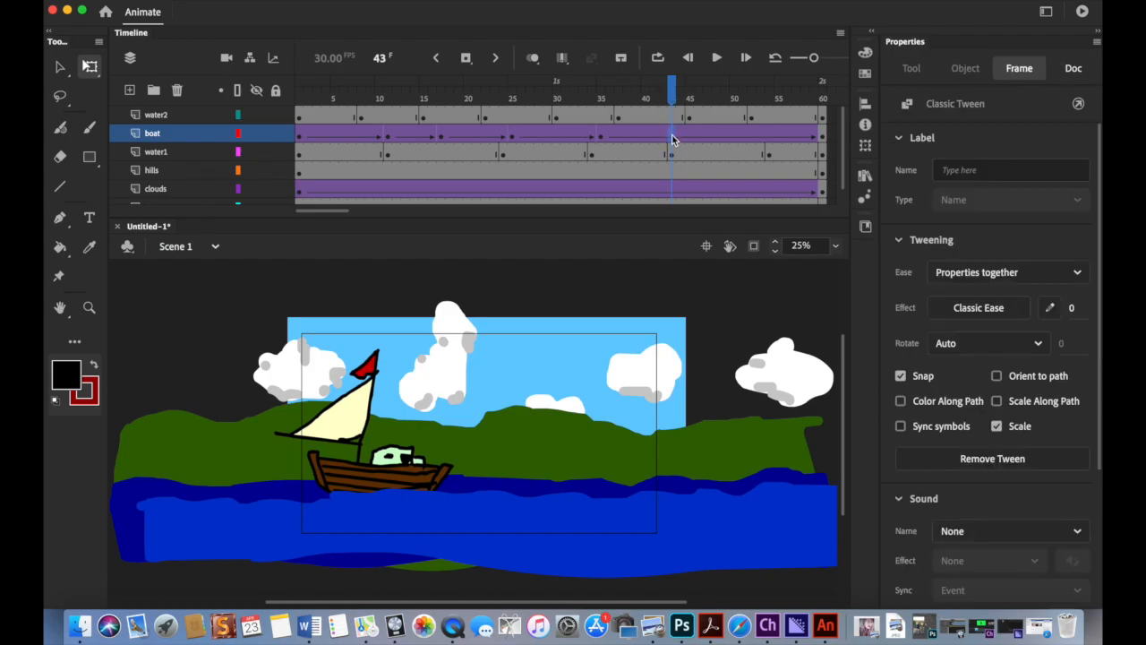
{"action": "right_click", "coordinate": [674, 139]}
{"action": "left_click", "coordinate": [694, 250]}
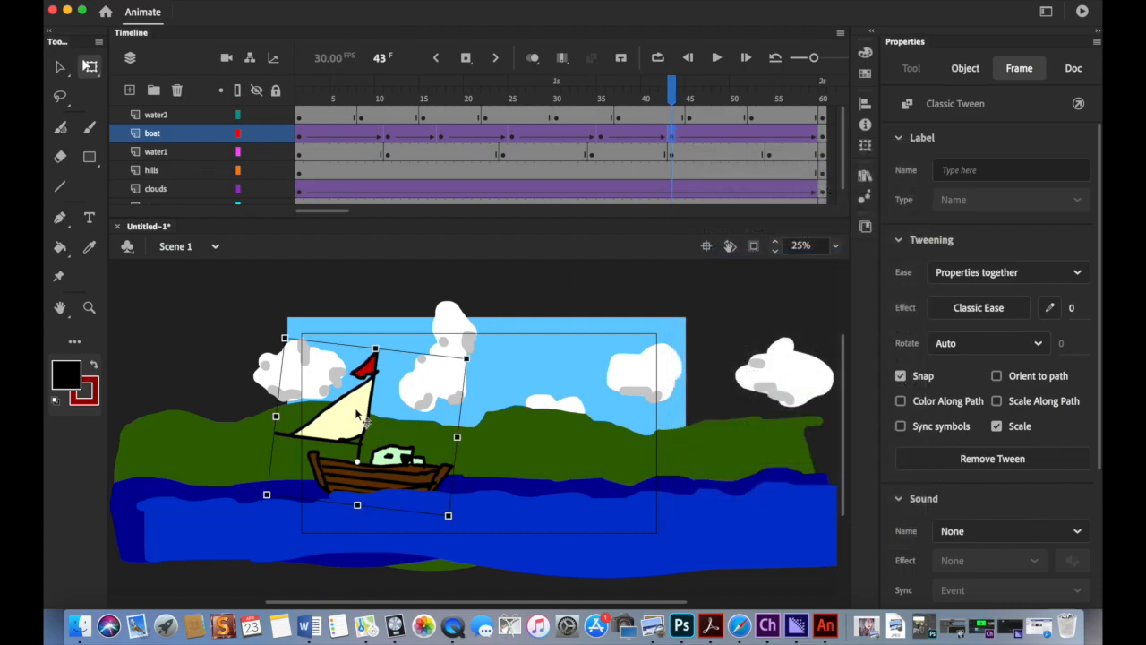
Lower the boat at frame 43 slightly into the water and tilt it counterclockwise, to X about 313 and Y about 593.
{"action": "left_click_drag", "start_coordinate": [356, 413], "coordinate": [355, 431]}
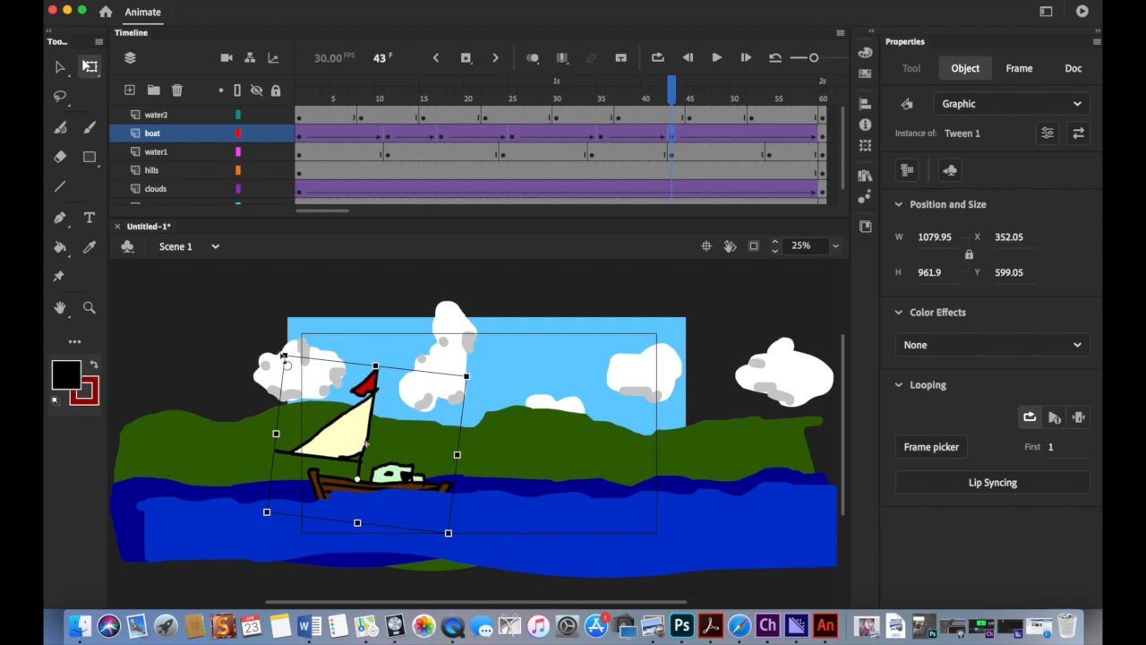
{"action": "left_click_drag", "start_coordinate": [285, 358], "coordinate": [263, 376]}
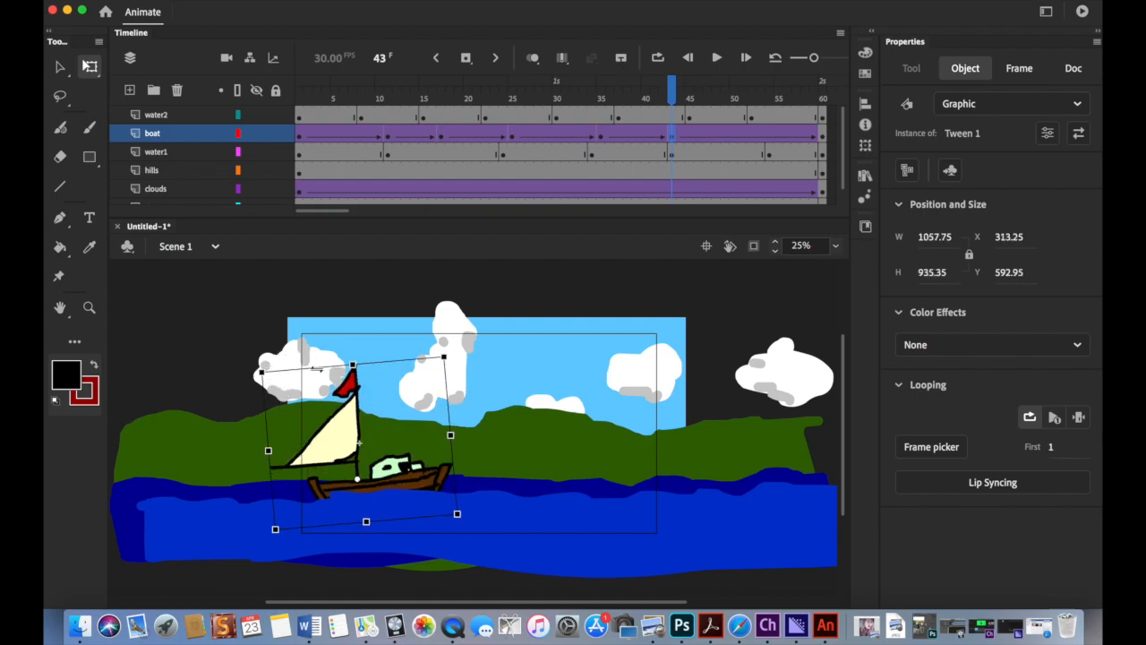
Insert a keyframe at frame 51 of the boat layer and lower the boat into the water, to X about -242 and Y about 631.
{"action": "left_click_drag", "start_coordinate": [671, 90], "coordinate": [766, 96]}
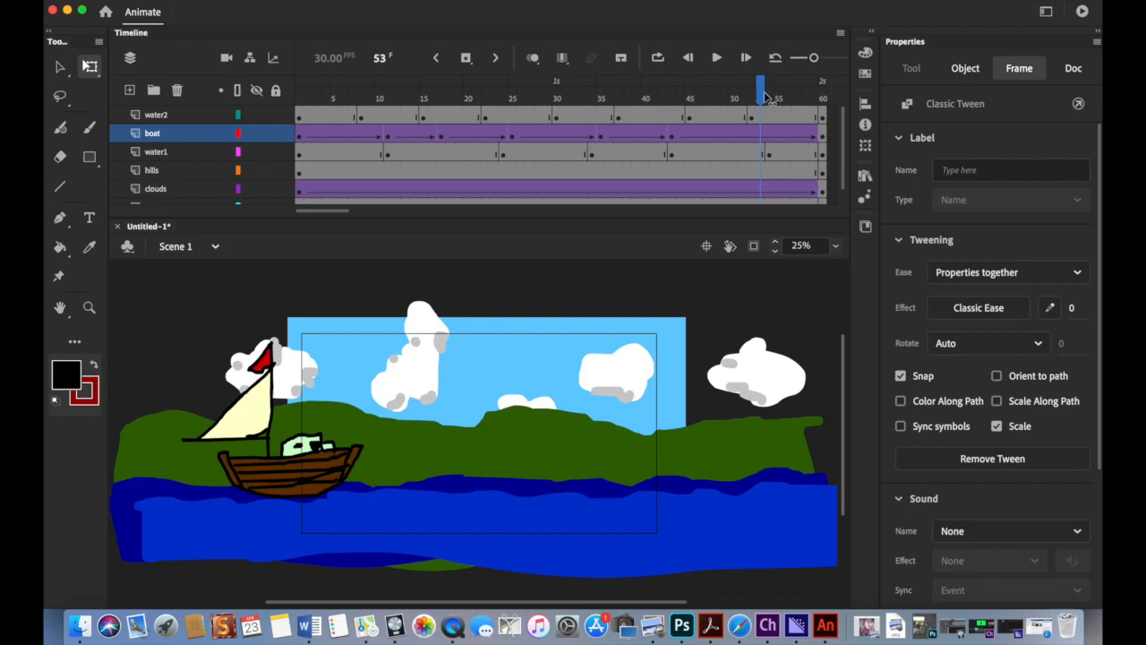
{"action": "left_click", "coordinate": [742, 96]}
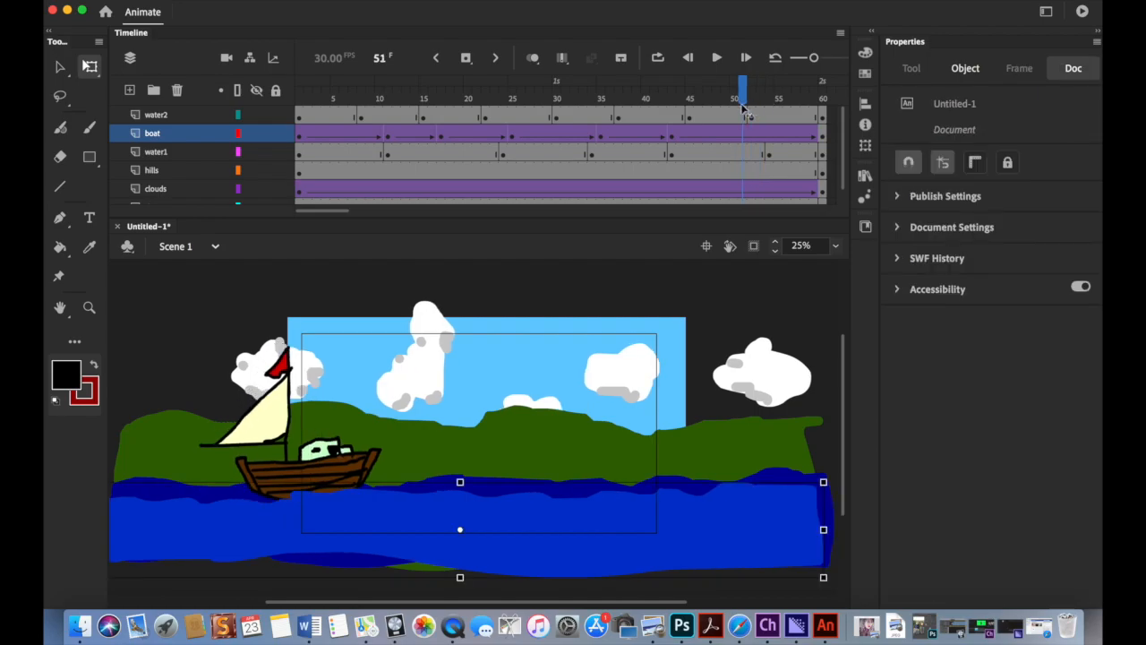
{"action": "left_click", "coordinate": [745, 143]}
{"action": "right_click", "coordinate": [745, 144]}
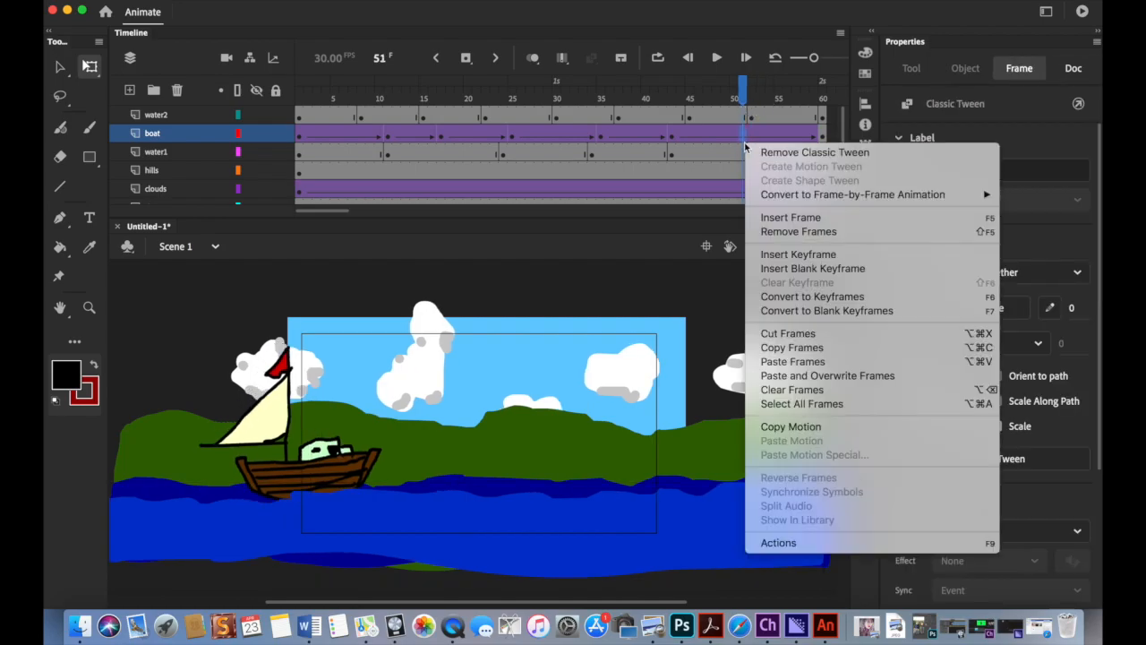
{"action": "left_click", "coordinate": [771, 254]}
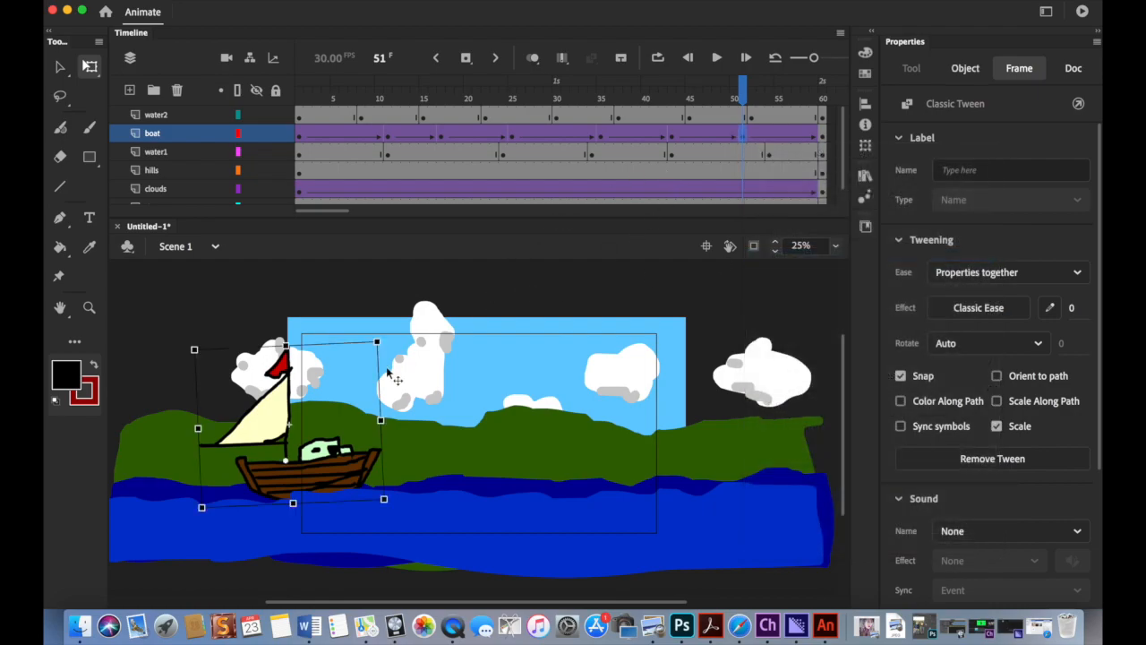
{"action": "left_click_drag", "start_coordinate": [331, 474], "coordinate": [303, 503]}
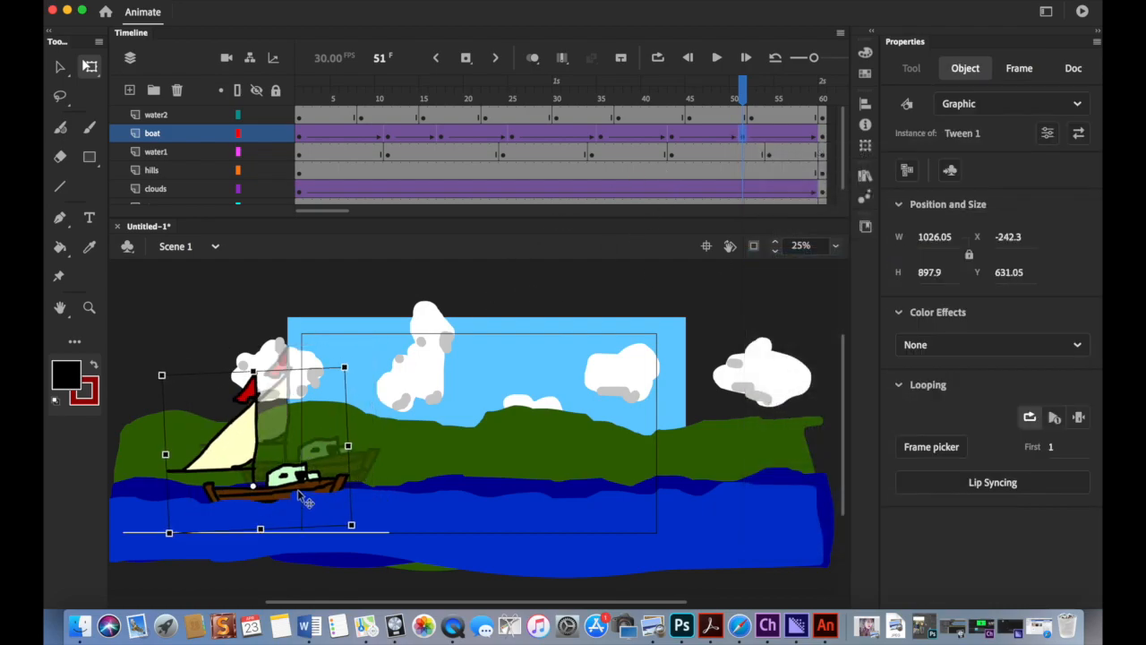
Play the whole animation back from frame 1 to check the boat's rocking motion.
{"action": "left_click_drag", "start_coordinate": [743, 85], "coordinate": [106, 207]}
{"action": "key", "text": "Return"}
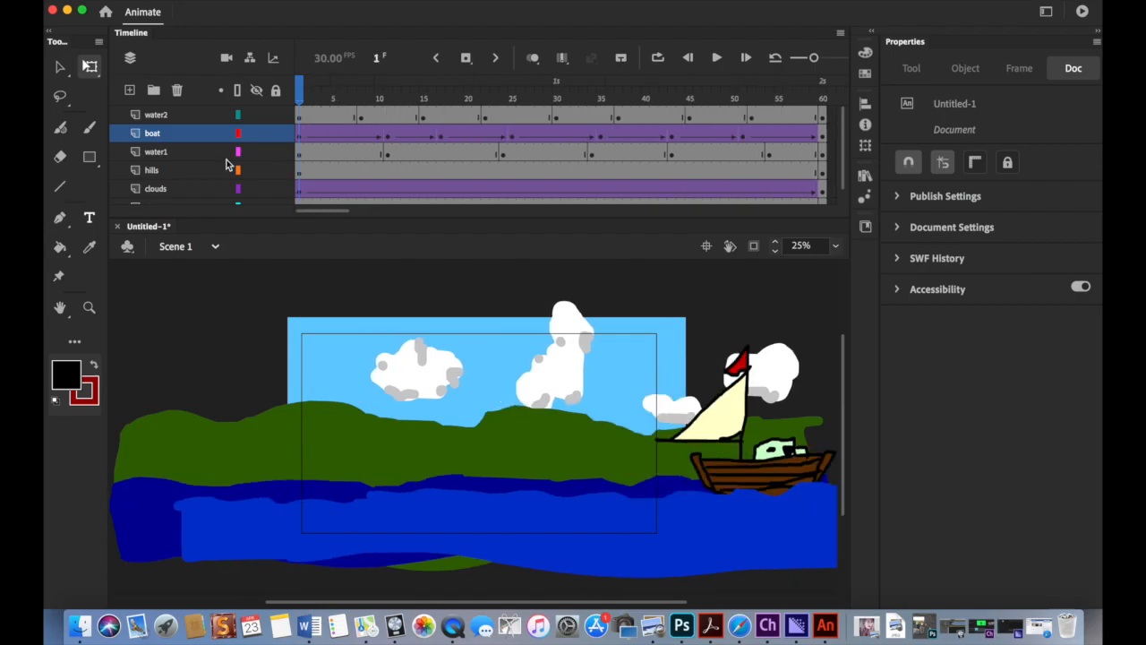
{"action": "left_click", "coordinate": [716, 58]}
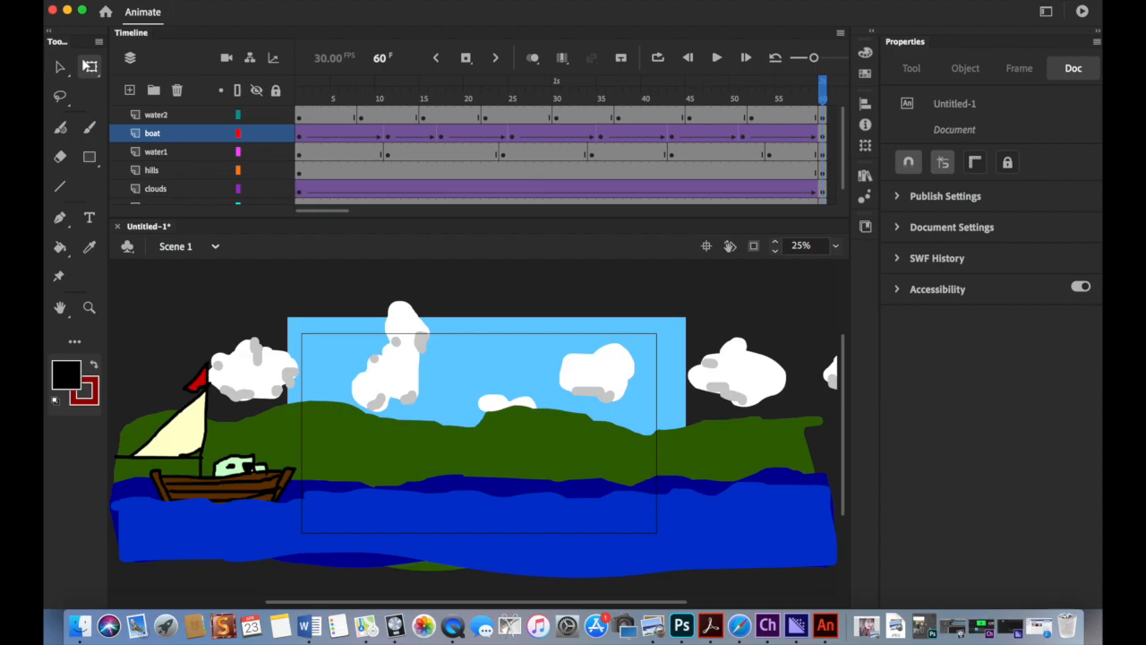
{"action": "left_click", "coordinate": [144, 1]}
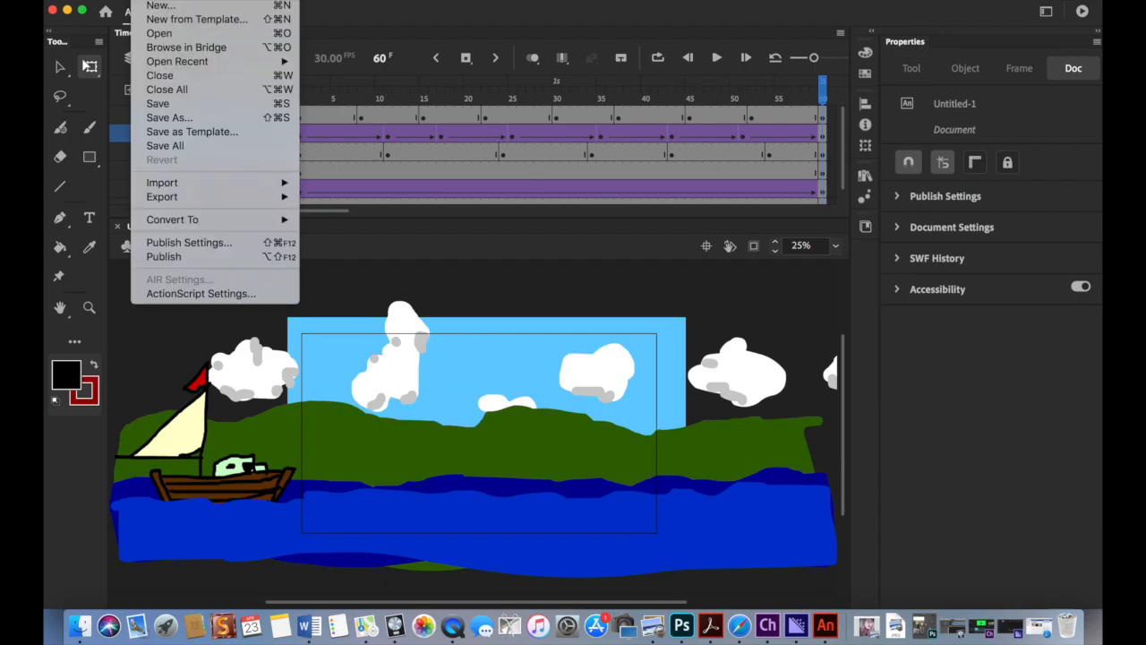
{"action": "mouse_move", "coordinate": [193, 197]}
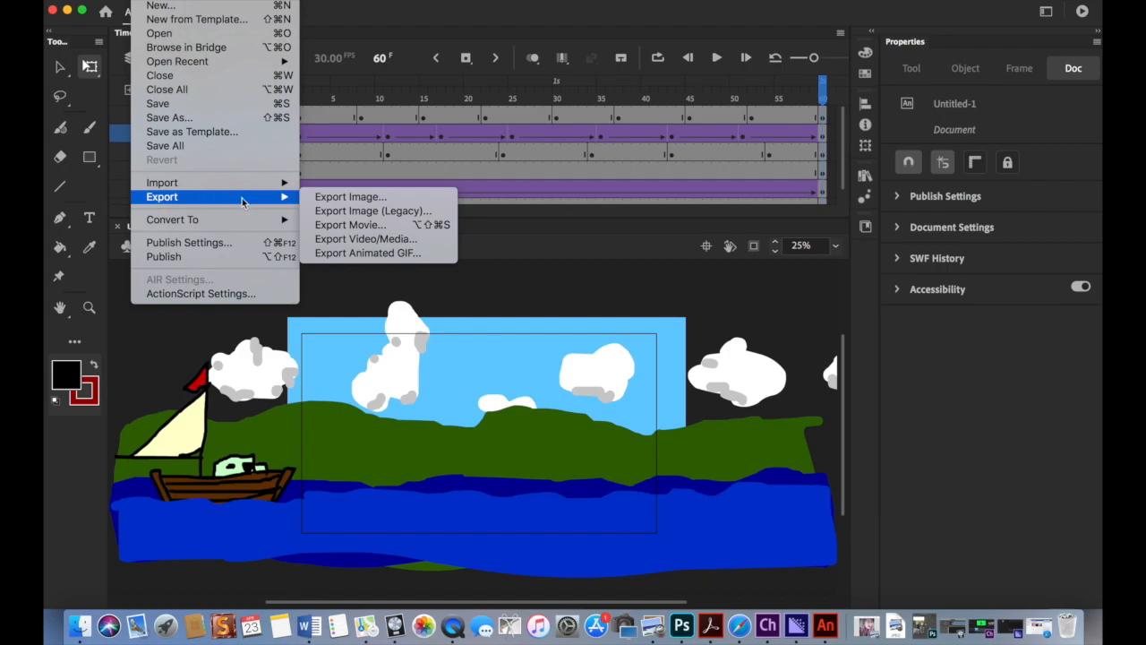
{"action": "left_click", "coordinate": [354, 240]}
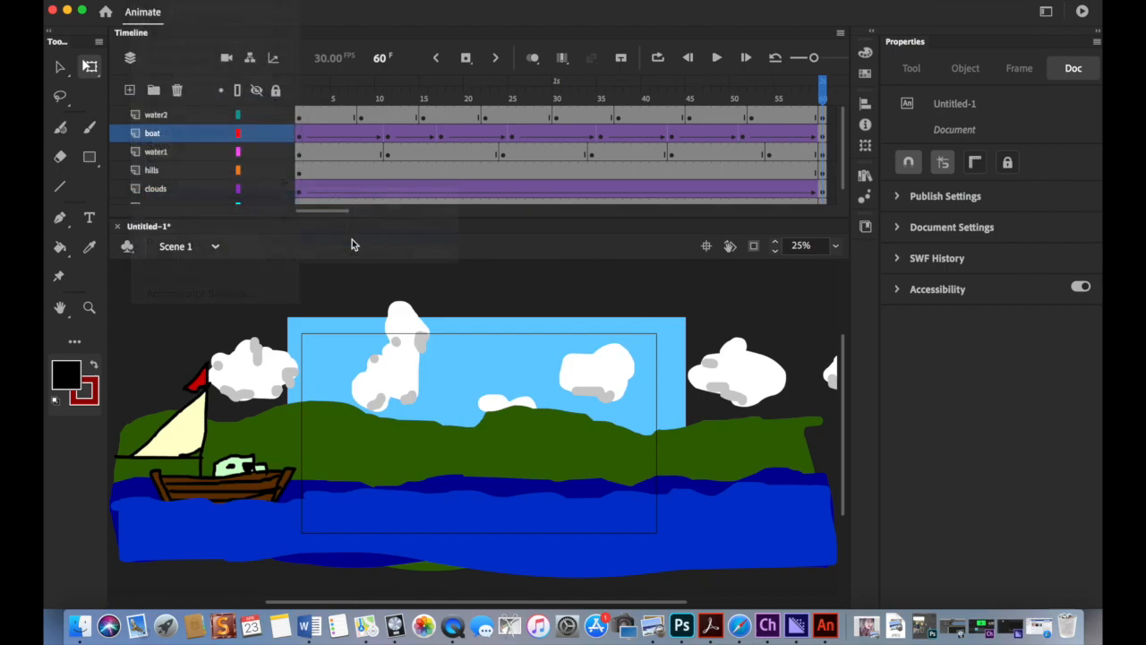
Export all frames of Scene 1 as an H.264 video to the Desktop with the file name boat.
{"action": "left_click", "coordinate": [144, 1]}
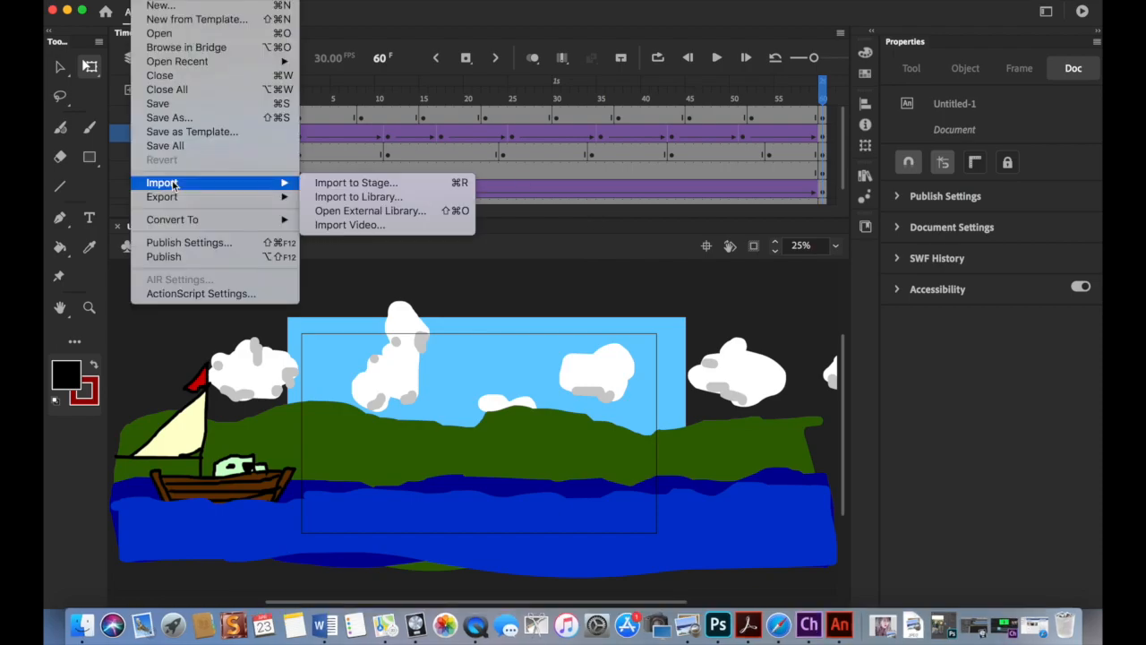
{"action": "mouse_move", "coordinate": [179, 197]}
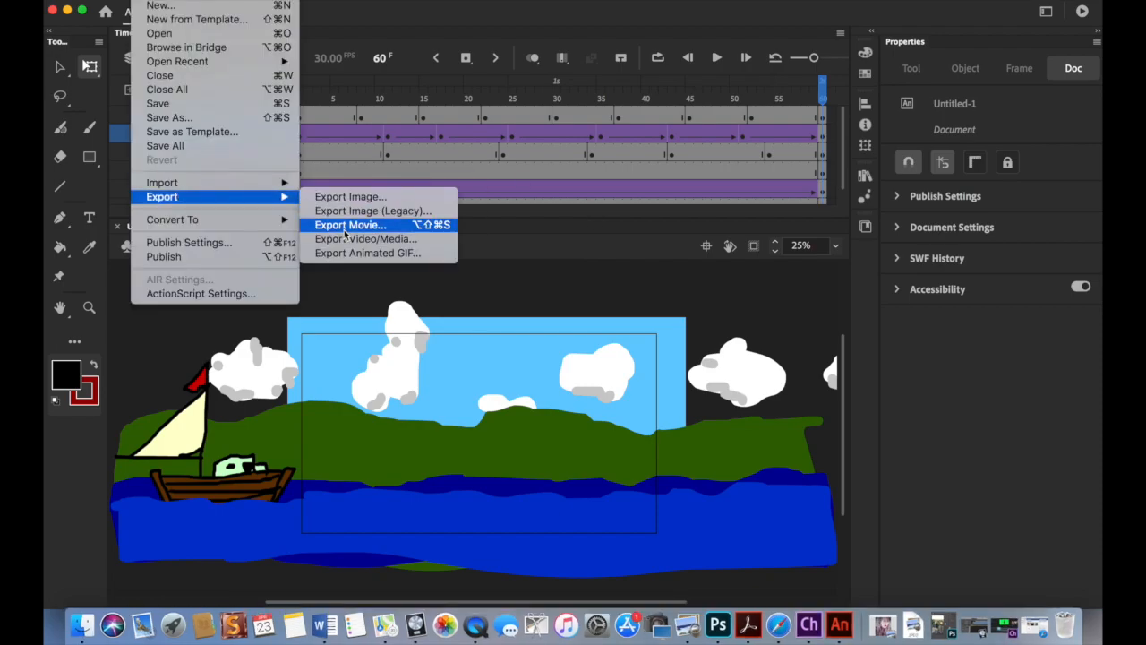
{"action": "left_click", "coordinate": [346, 240]}
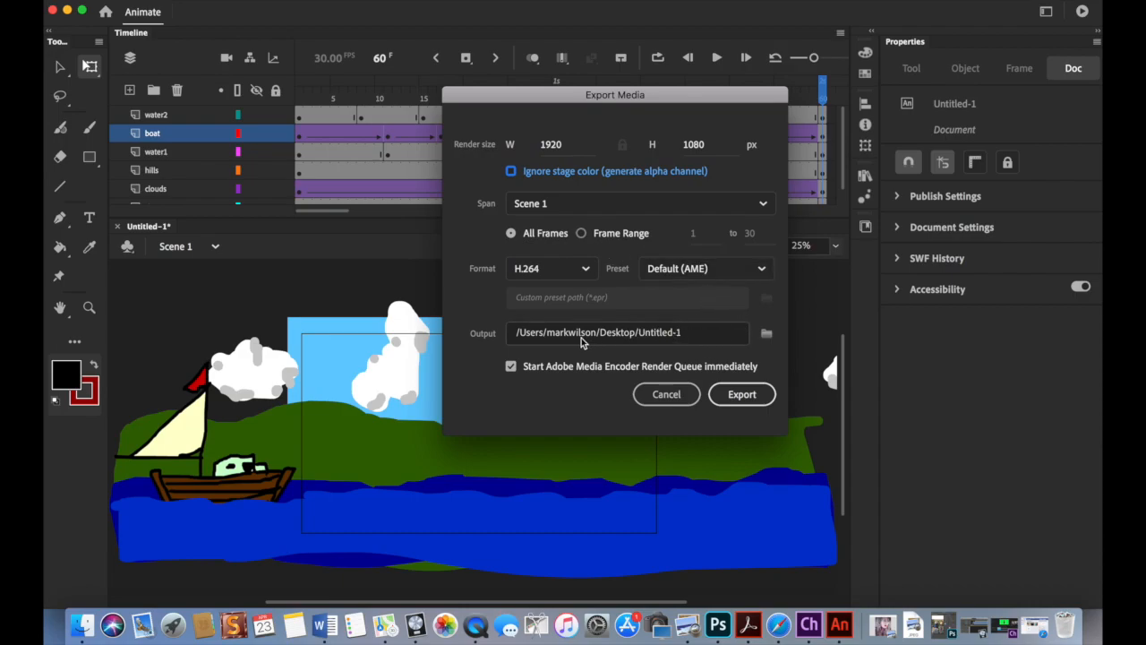
{"action": "left_click_drag", "start_coordinate": [685, 333], "coordinate": [641, 334]}
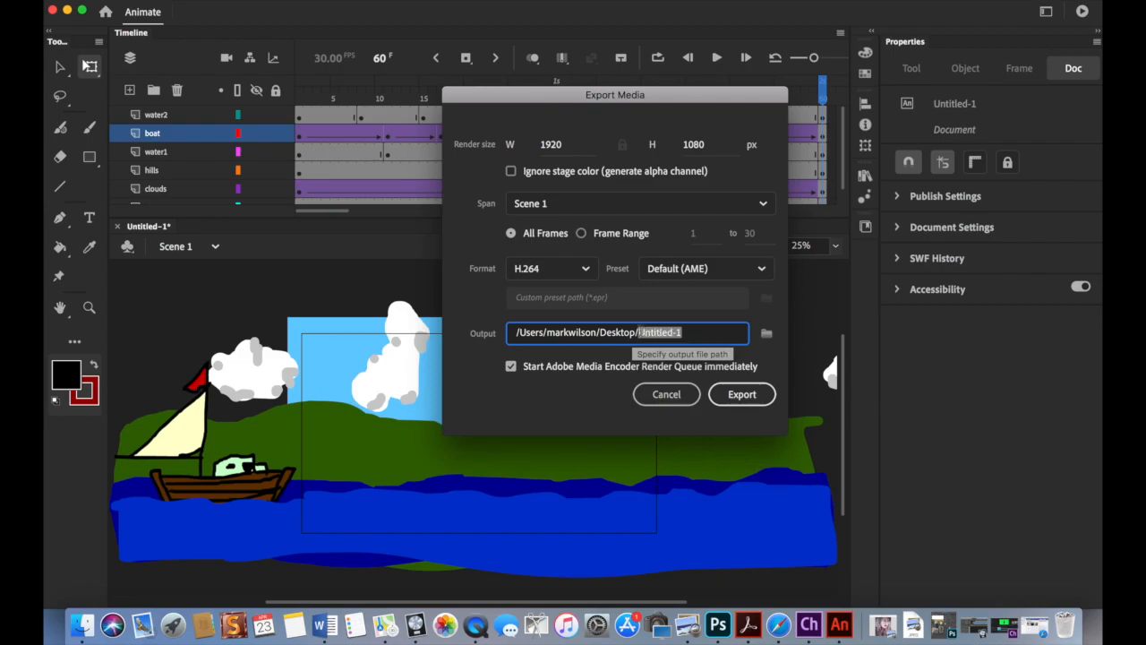
{"action": "type", "text": "boa"}
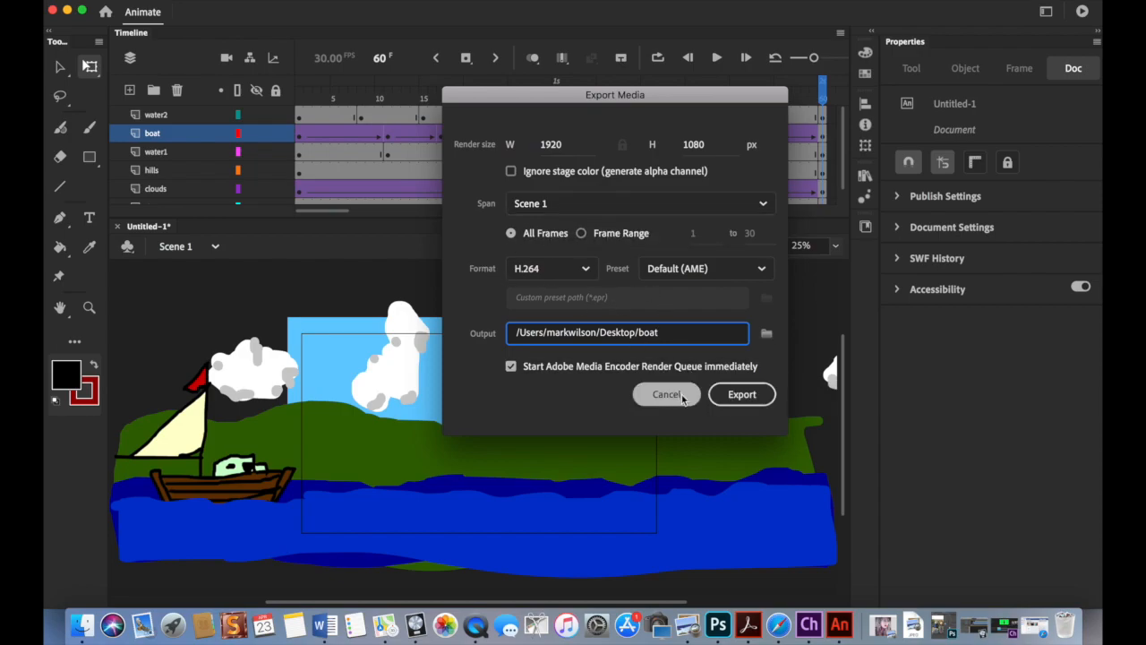
{"action": "left_click", "coordinate": [743, 396]}
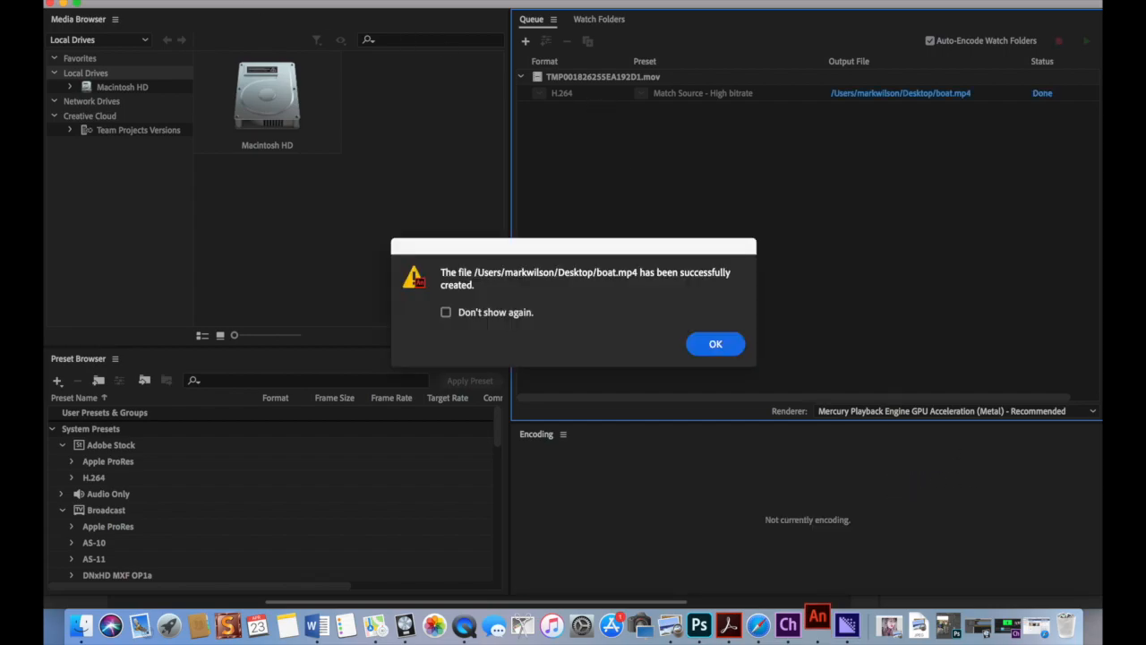
Dismiss the export notice and minimise the Animate and Media Encoder windows to reach the desktop.
{"action": "left_click", "coordinate": [721, 346]}
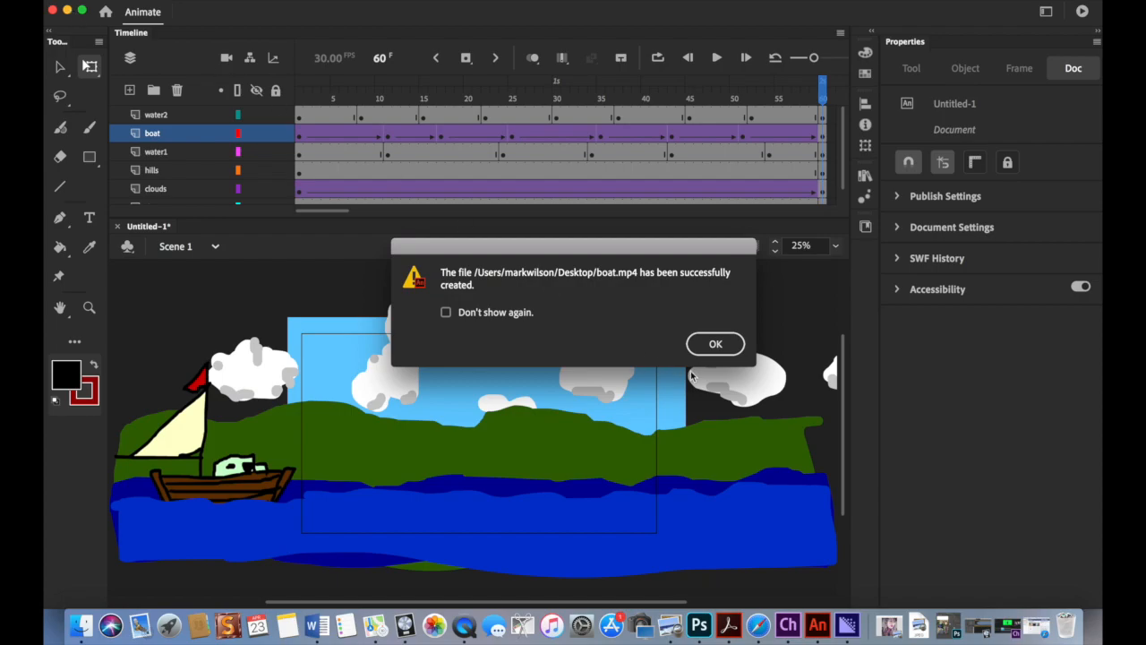
{"action": "left_click", "coordinate": [707, 344]}
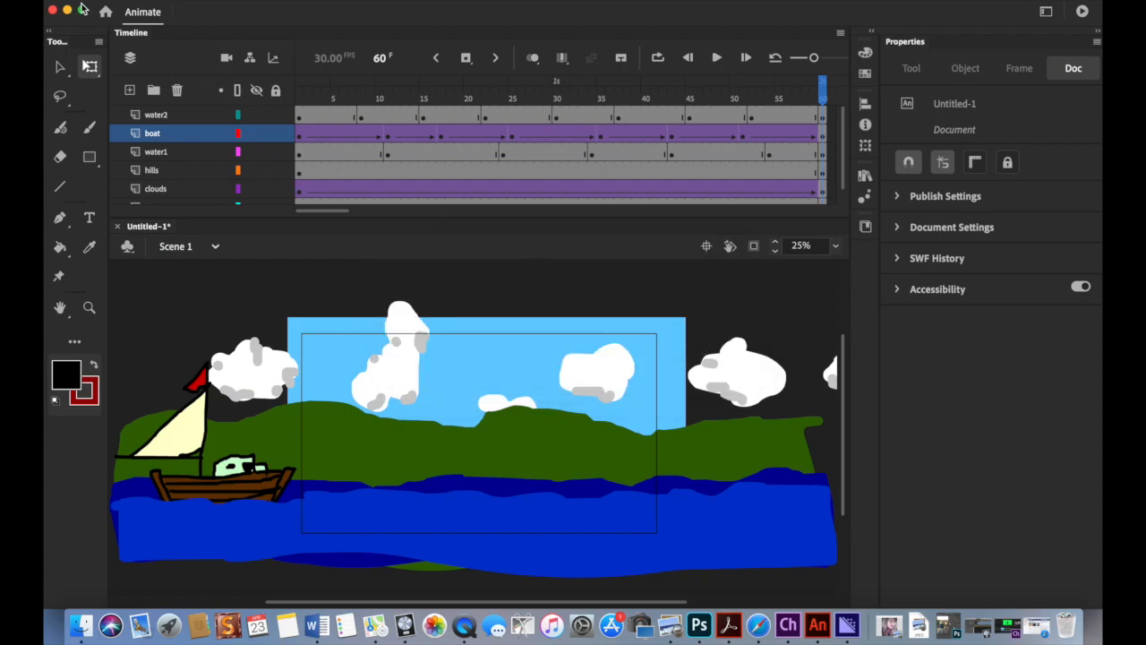
{"action": "left_click", "coordinate": [68, 9]}
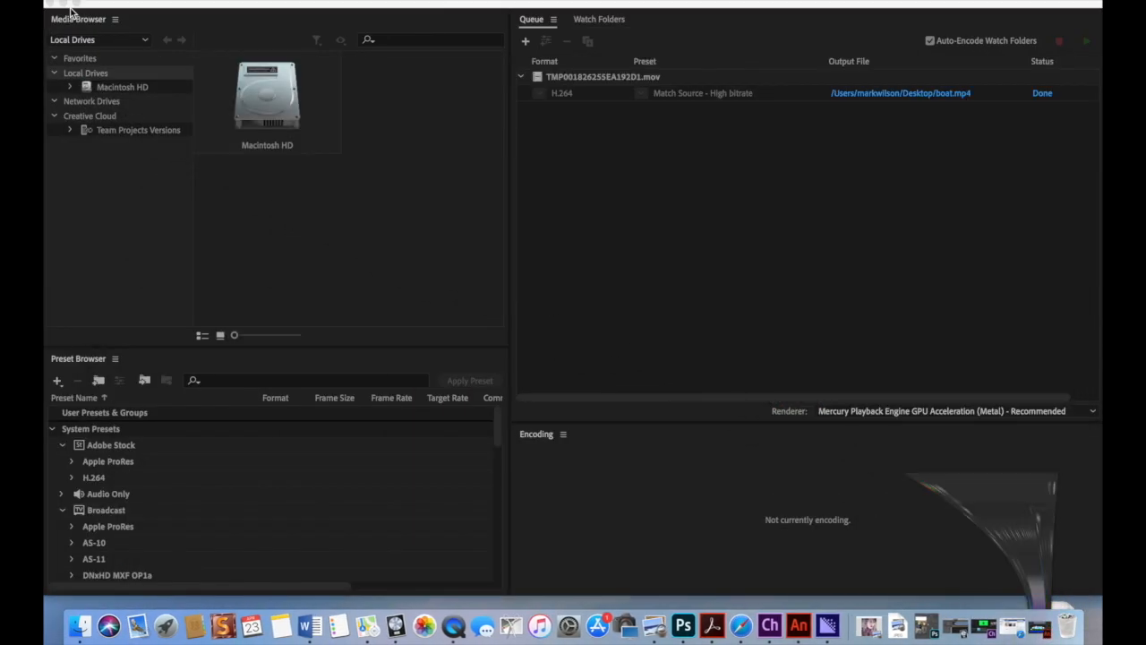
{"action": "left_click", "coordinate": [62, 6]}
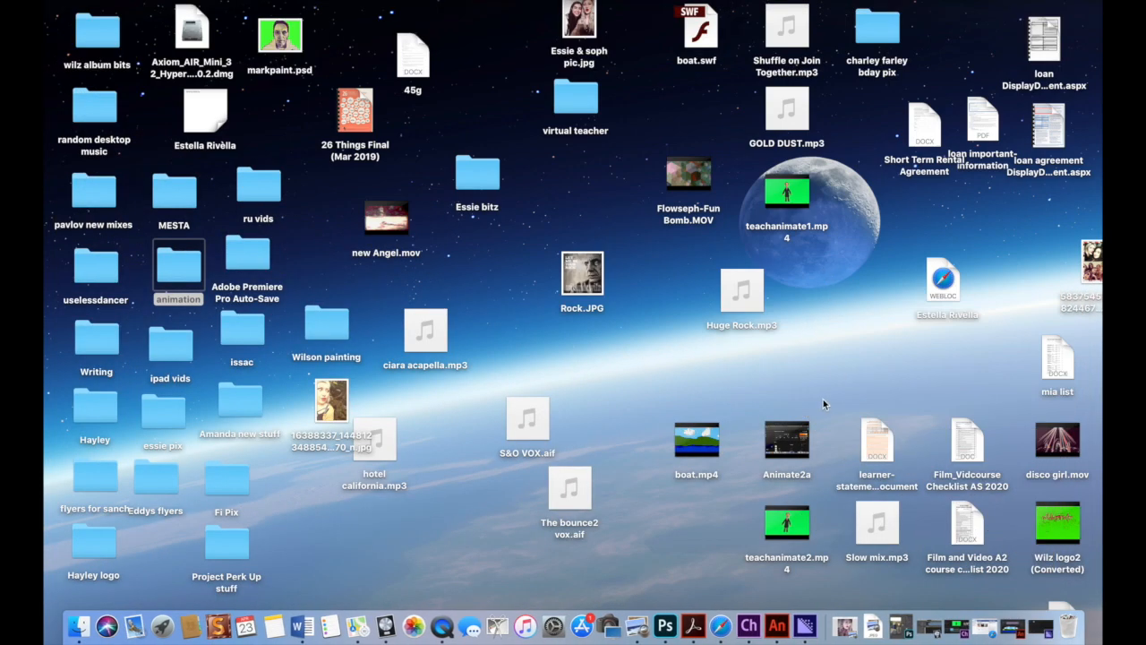
Open boat.mp4 from the desktop in the video player and turn on looped playback.
{"action": "left_click", "coordinate": [715, 452]}
{"action": "double_click", "coordinate": [714, 450]}
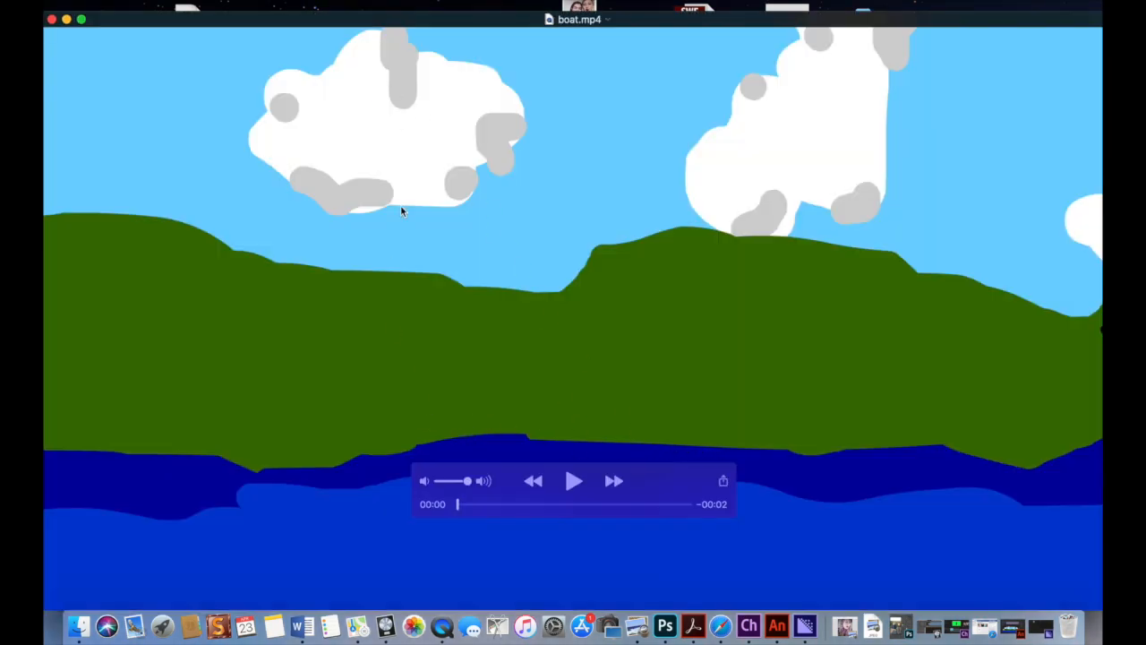
{"action": "left_click", "coordinate": [184, 1]}
{"action": "mouse_move", "coordinate": [221, 1]}
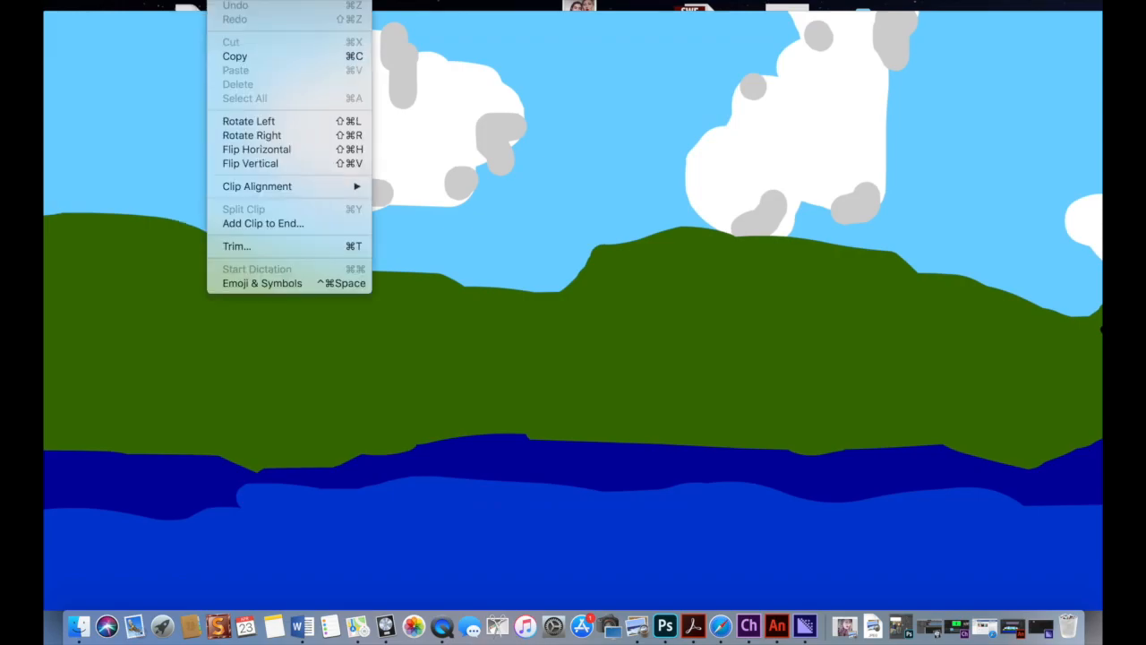
{"action": "mouse_move", "coordinate": [256, 1]}
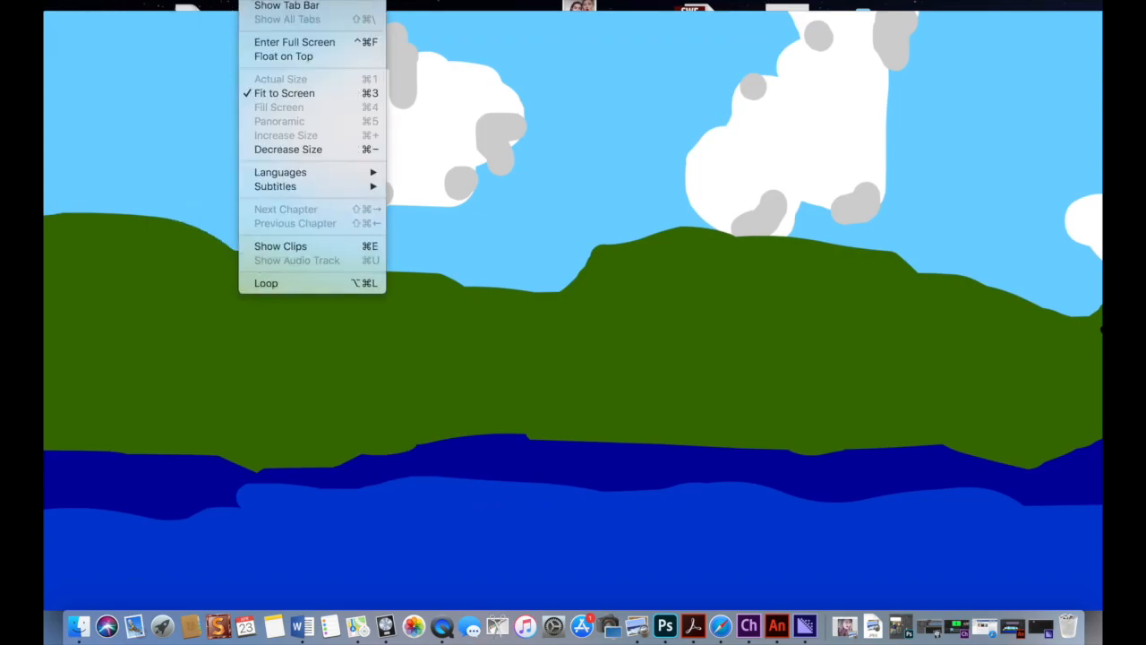
{"action": "left_click", "coordinate": [296, 287]}
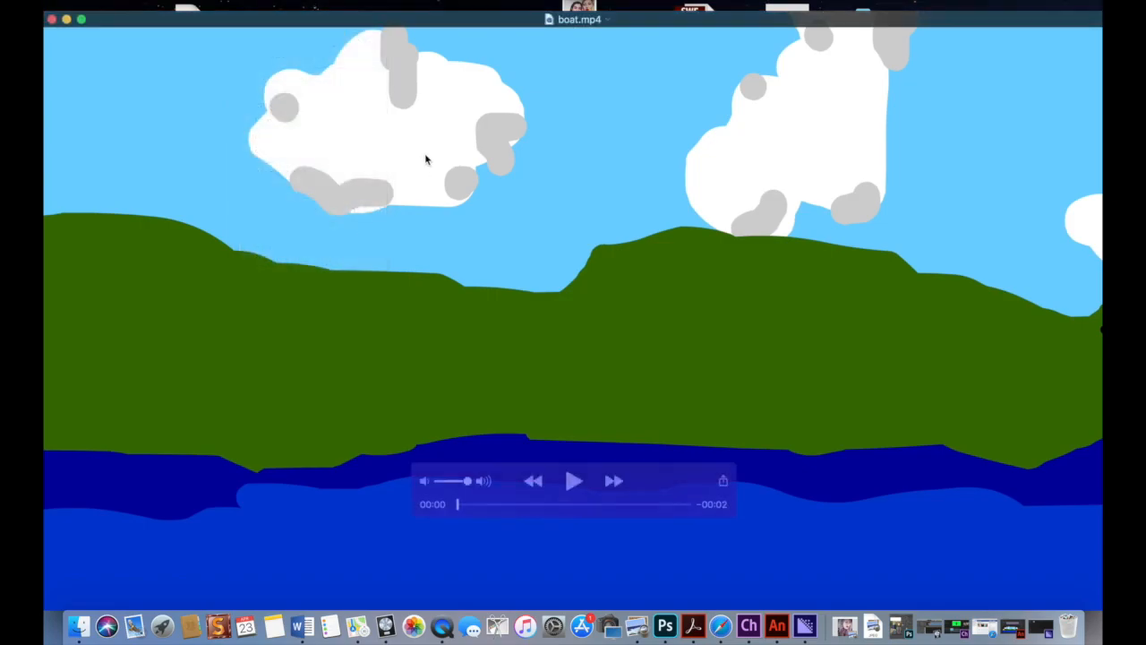
Show the boat video in full screen and watch it play in a loop.
{"action": "left_click", "coordinate": [255, 1]}
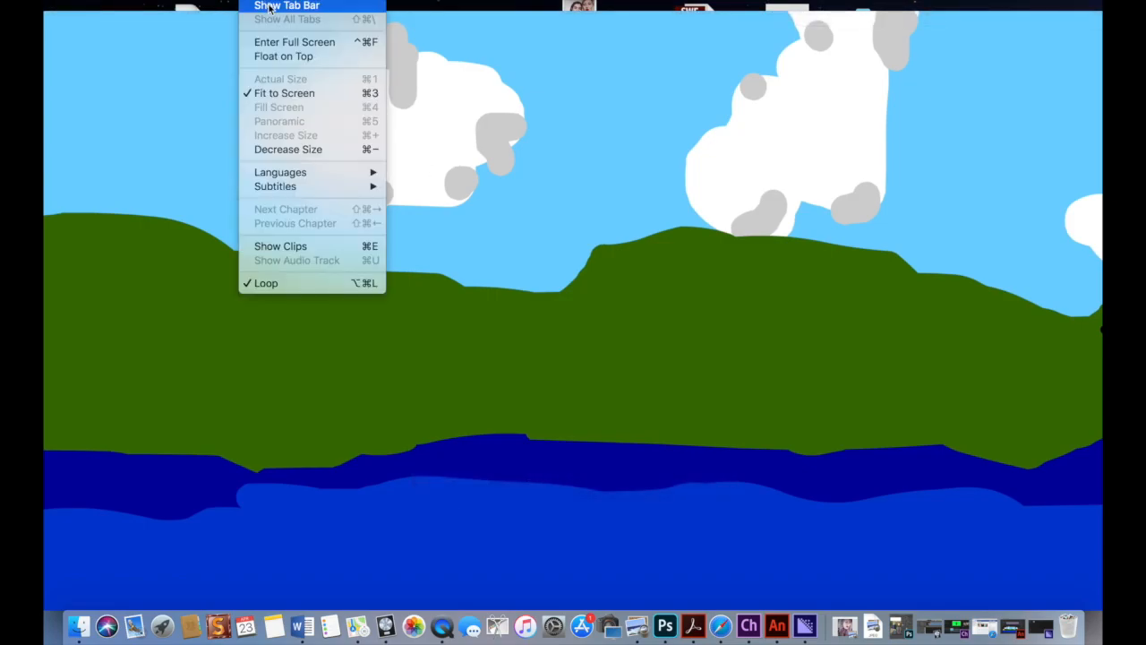
{"action": "left_click", "coordinate": [295, 42]}
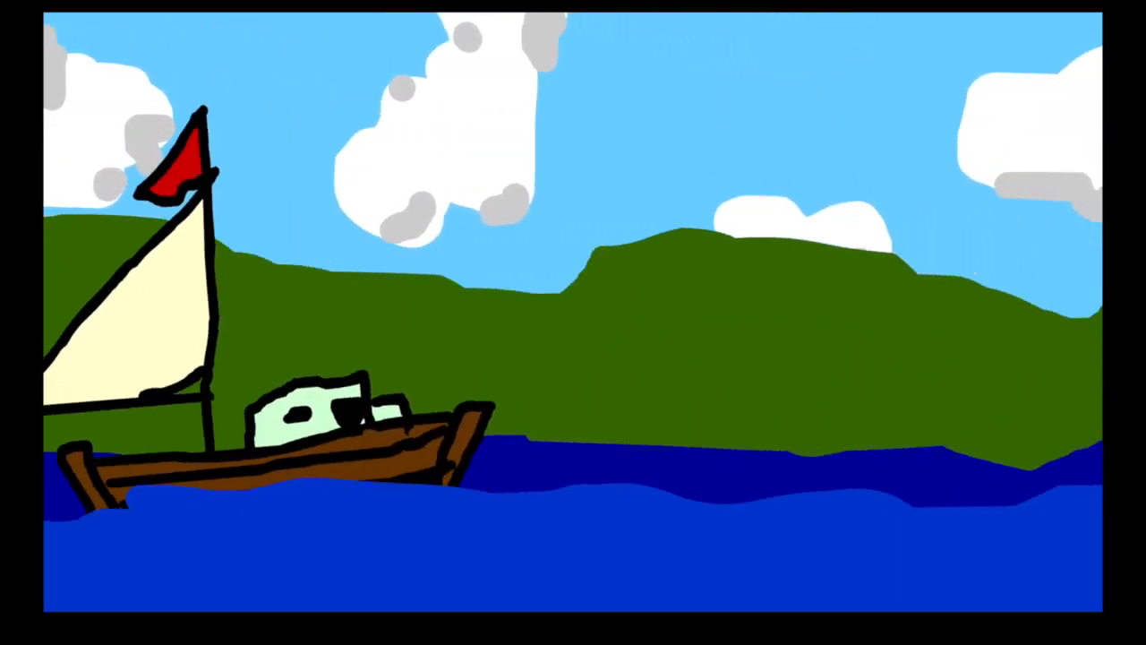
{"action": "mouse_move", "coordinate": [1072, 577]}
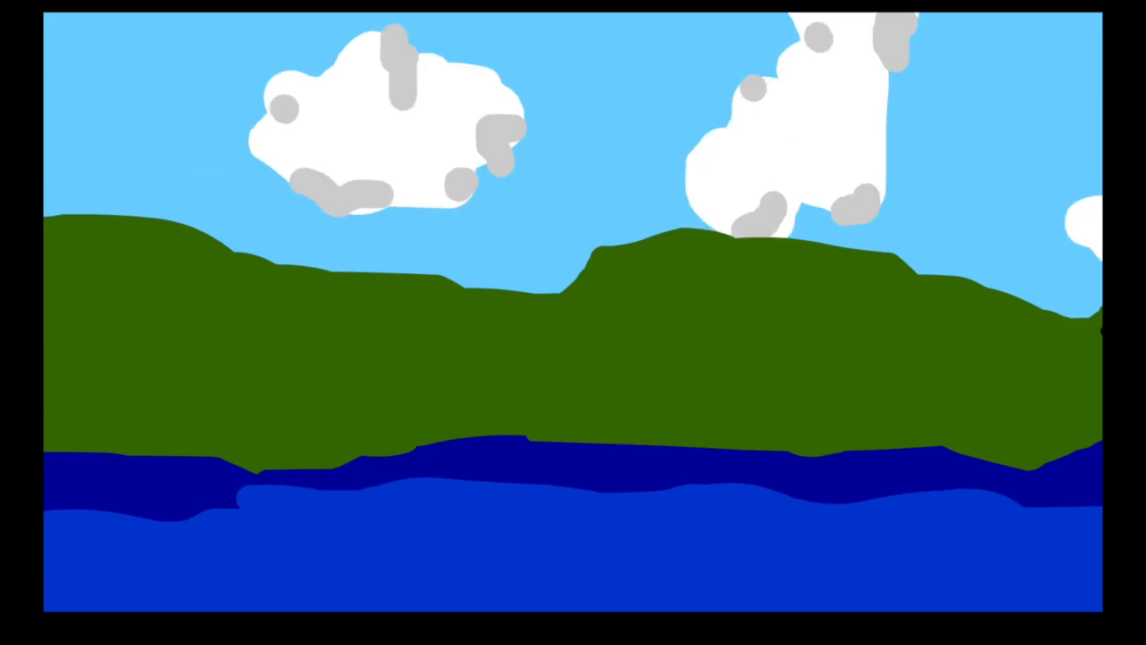
{"action": "mouse_move", "coordinate": [1055, 560]}
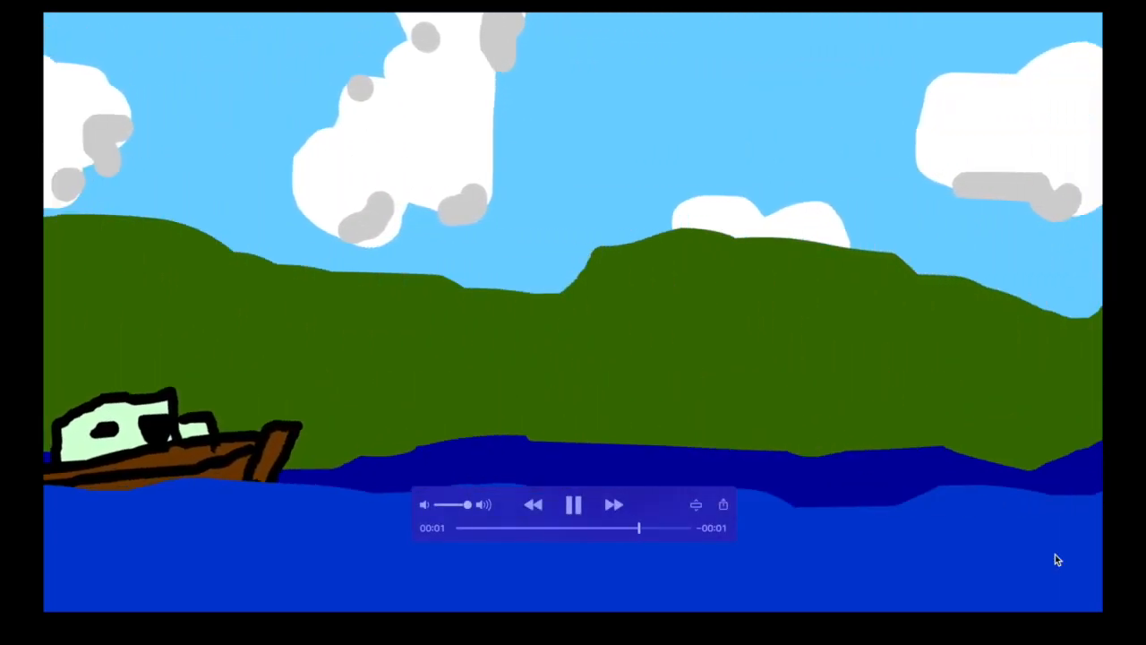